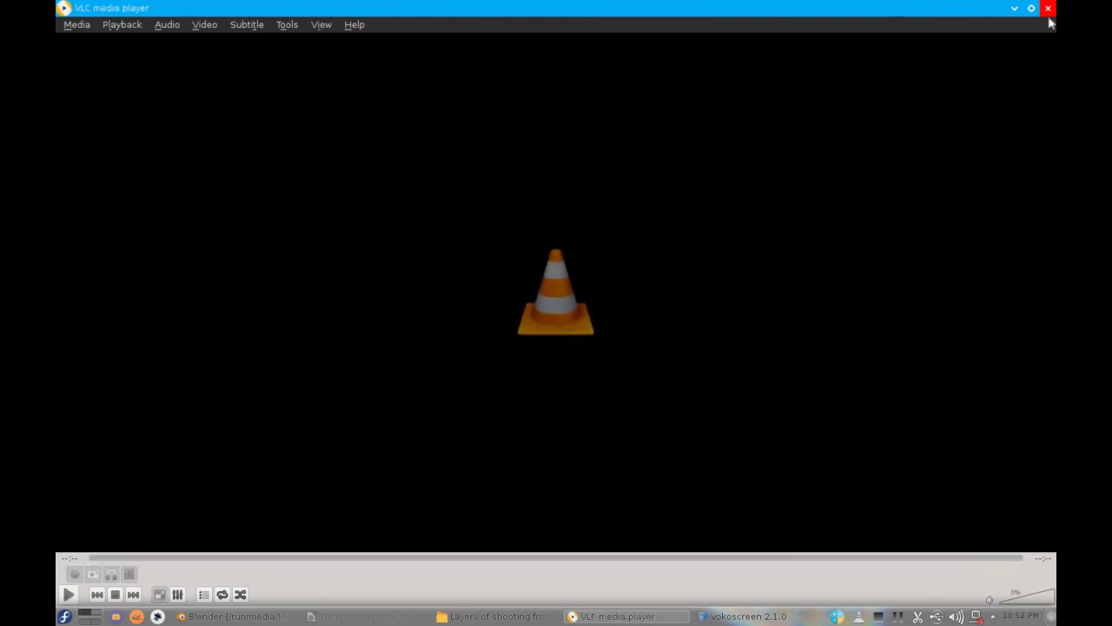
- Close the media player, switch to the Blender blaster composite, and change its node editor to the UV/Image Editor
click(1048, 8)
click(252, 616)
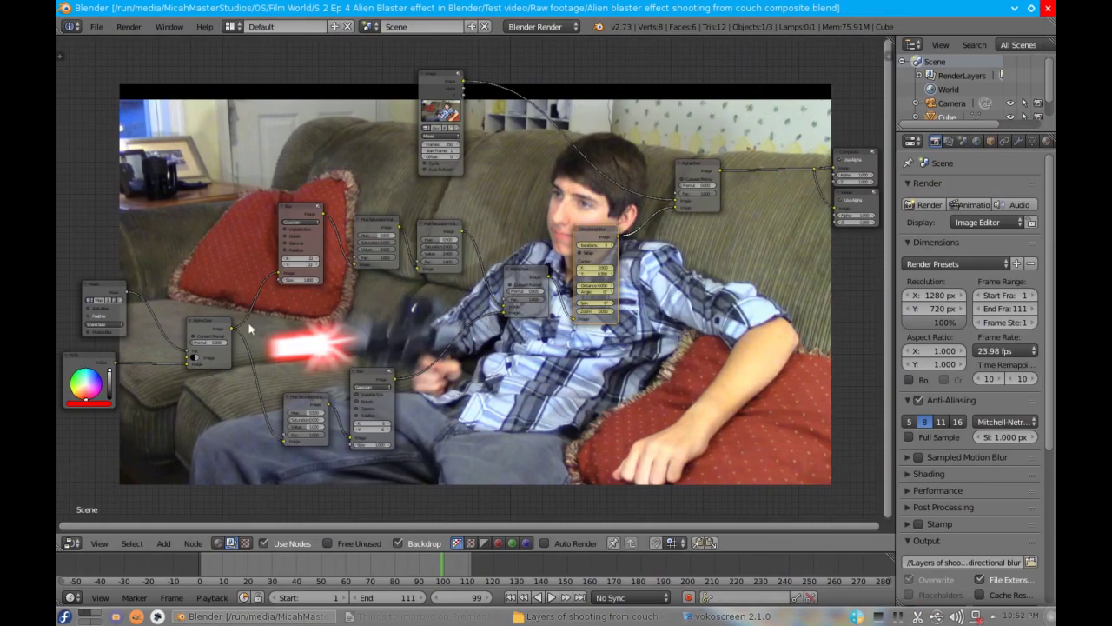
click(70, 544)
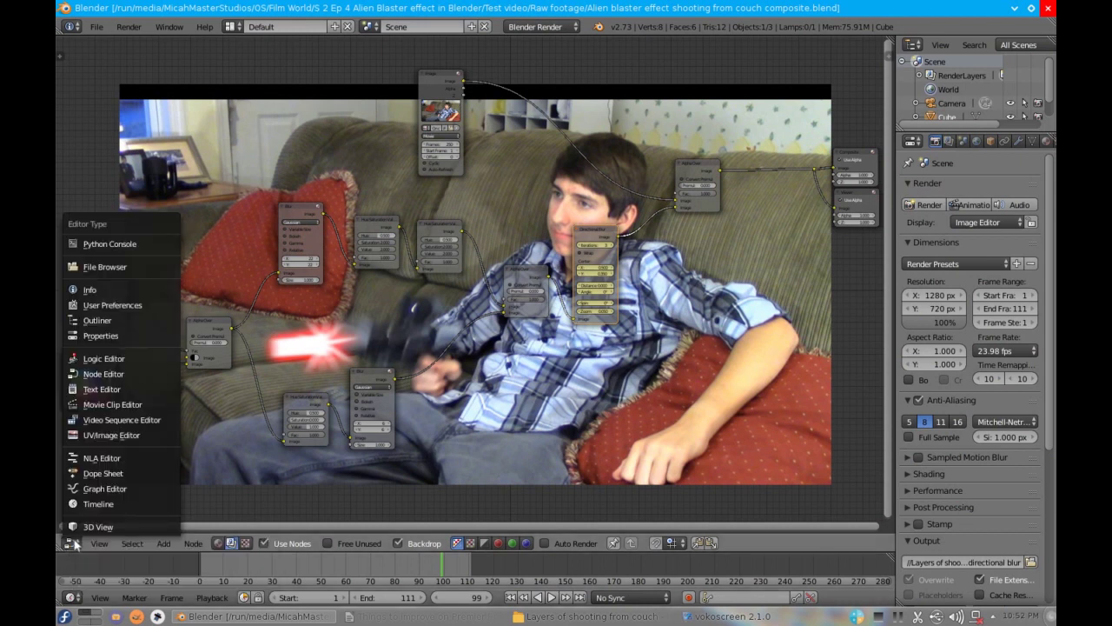
click(111, 434)
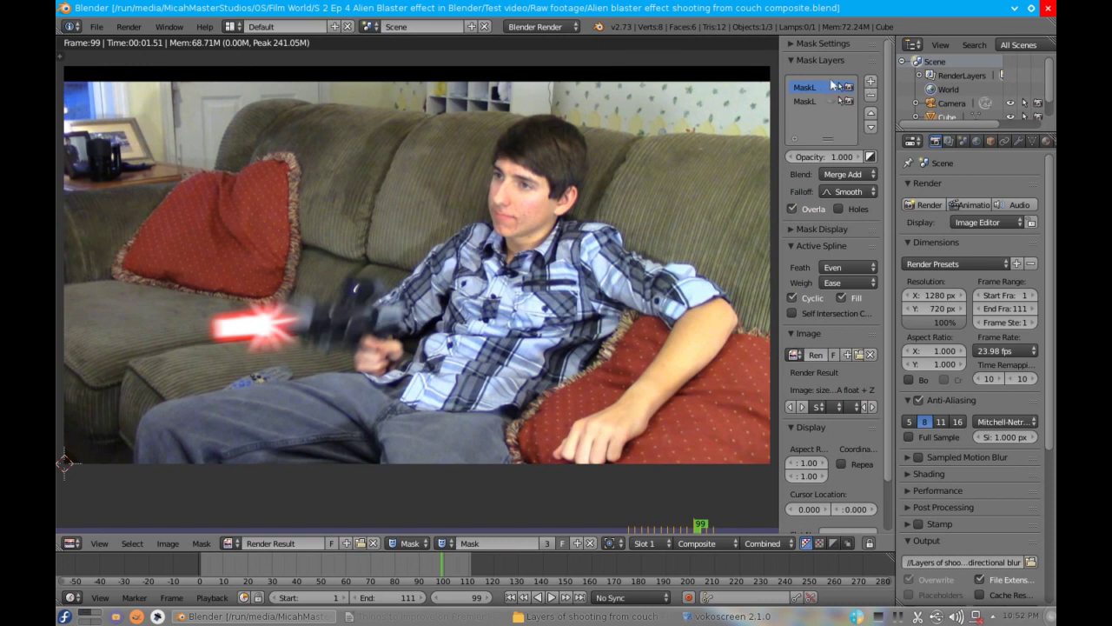
- Show each of the two mask layers in turn to view the beam and muzzle flash masks, hiding both again
click(831, 88)
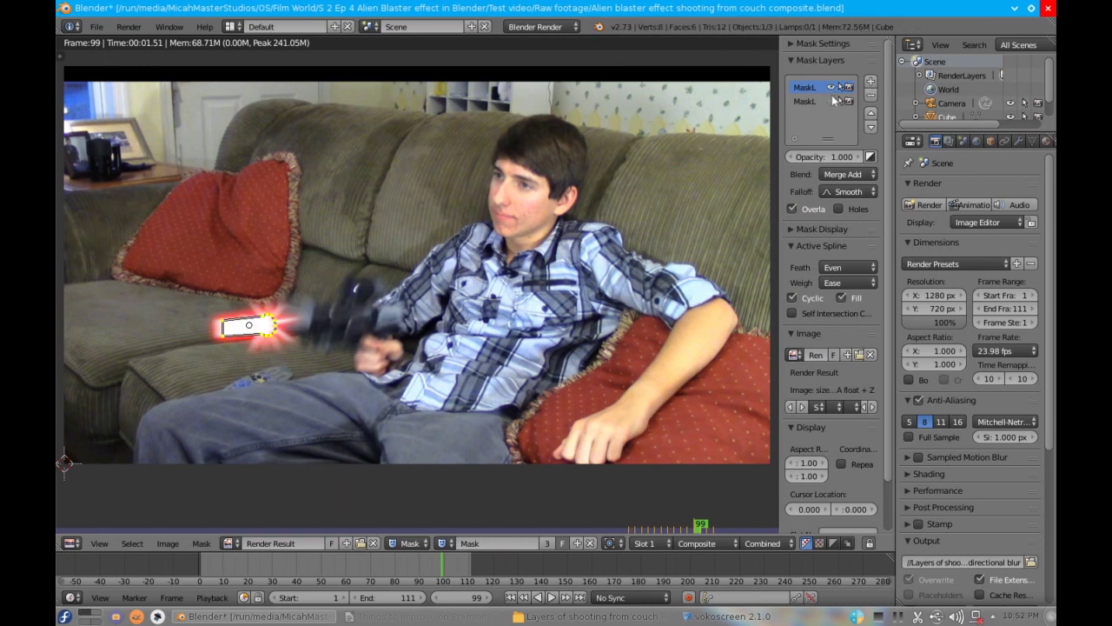
click(831, 100)
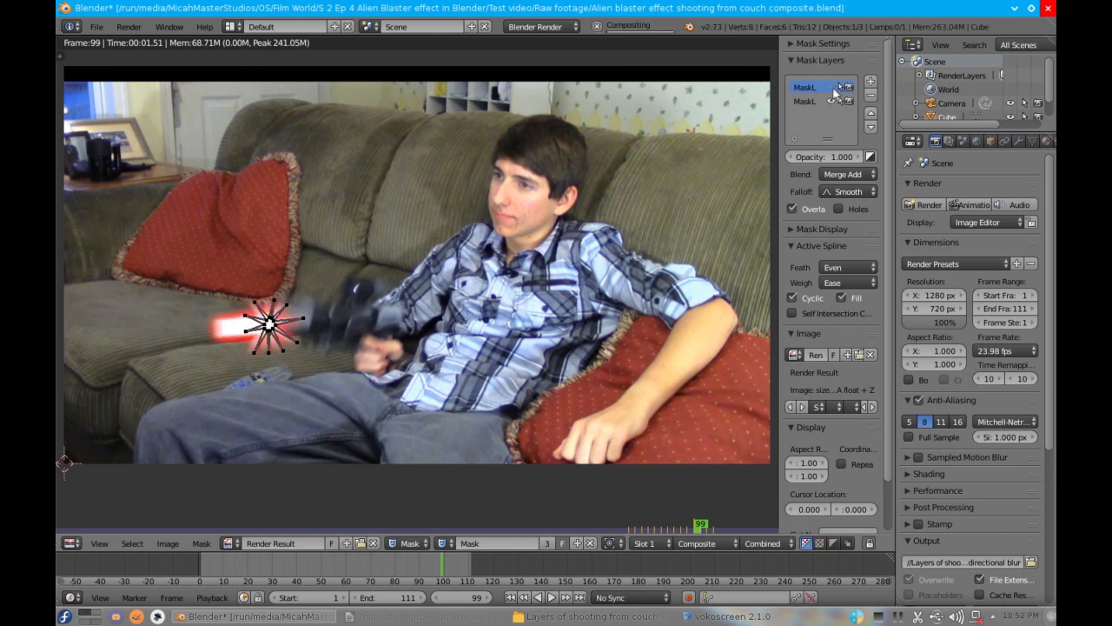
click(830, 87)
click(832, 101)
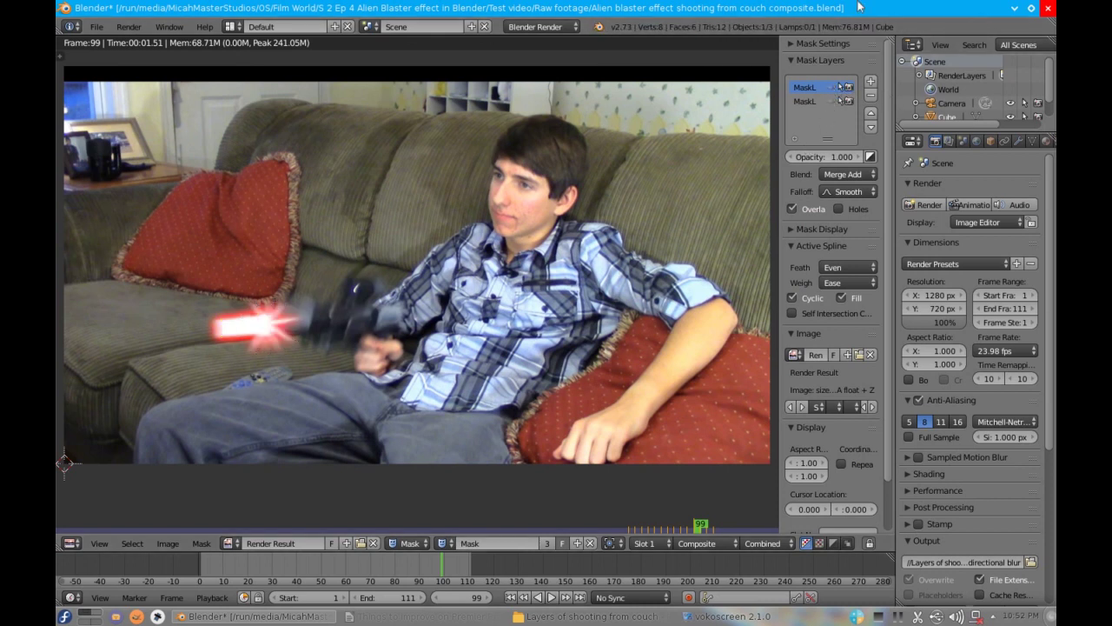
- Minimise the composite project and launch a new Blender 2.73 session in a maximised window
click(1014, 8)
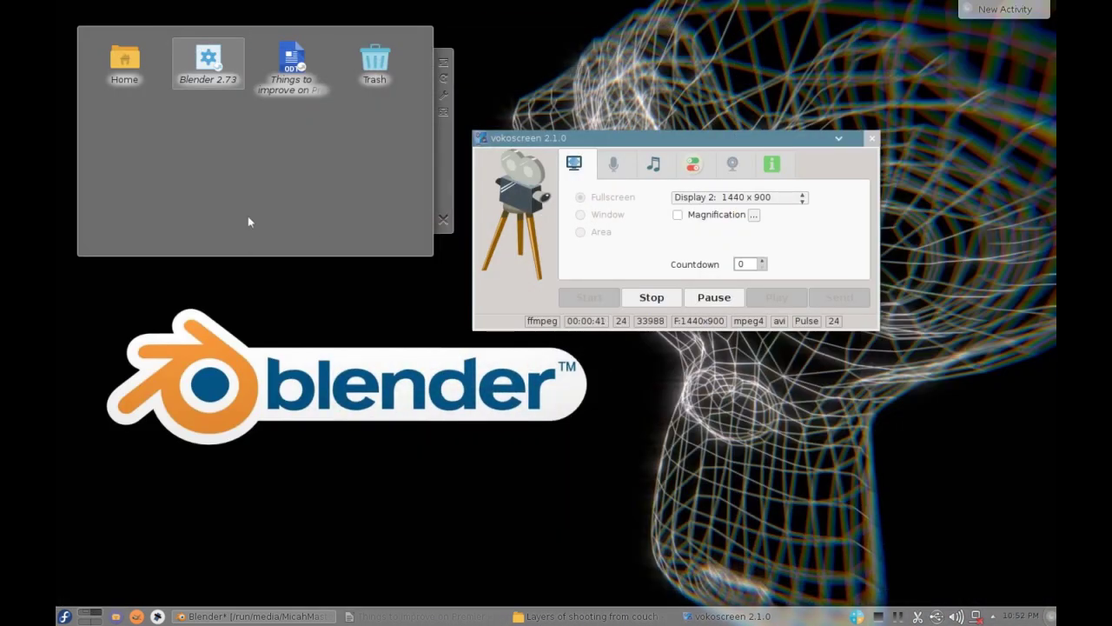
click(216, 72)
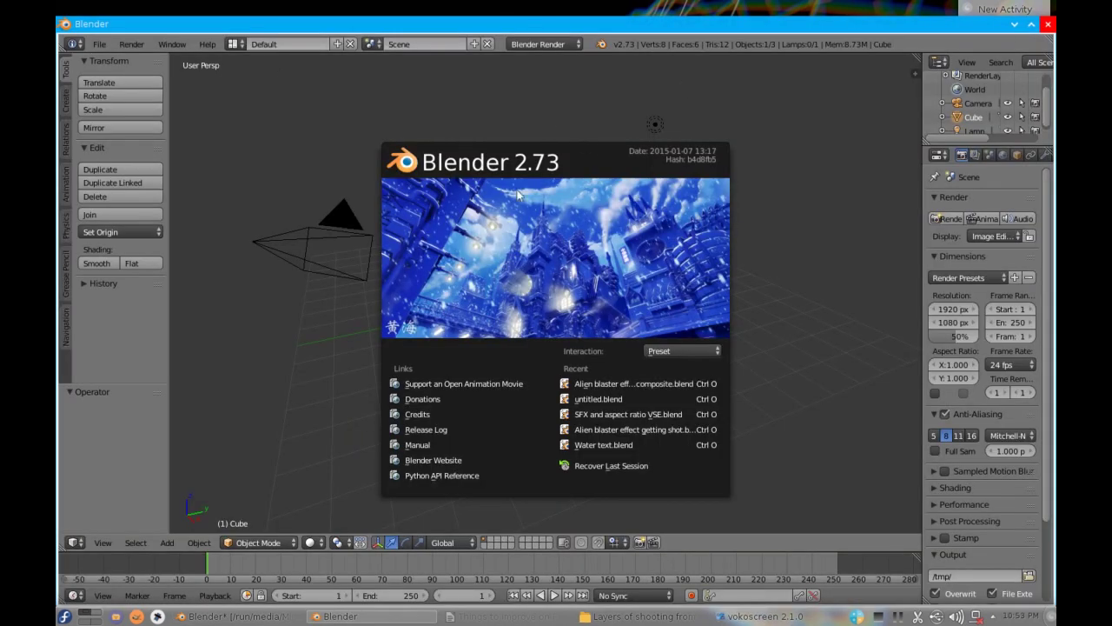
click(554, 174)
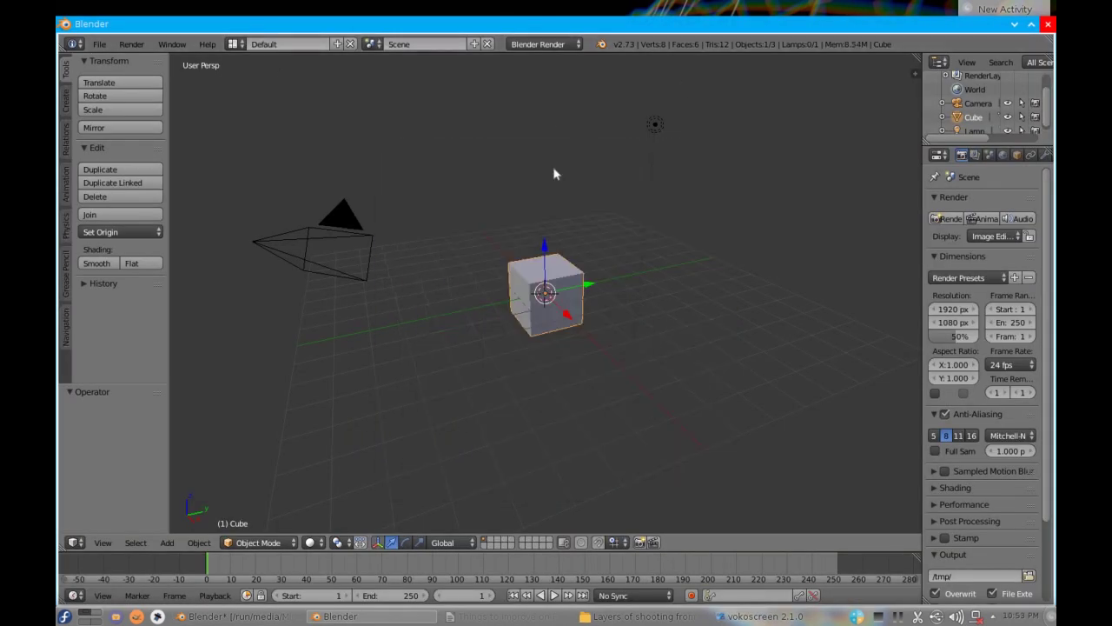
click(1030, 24)
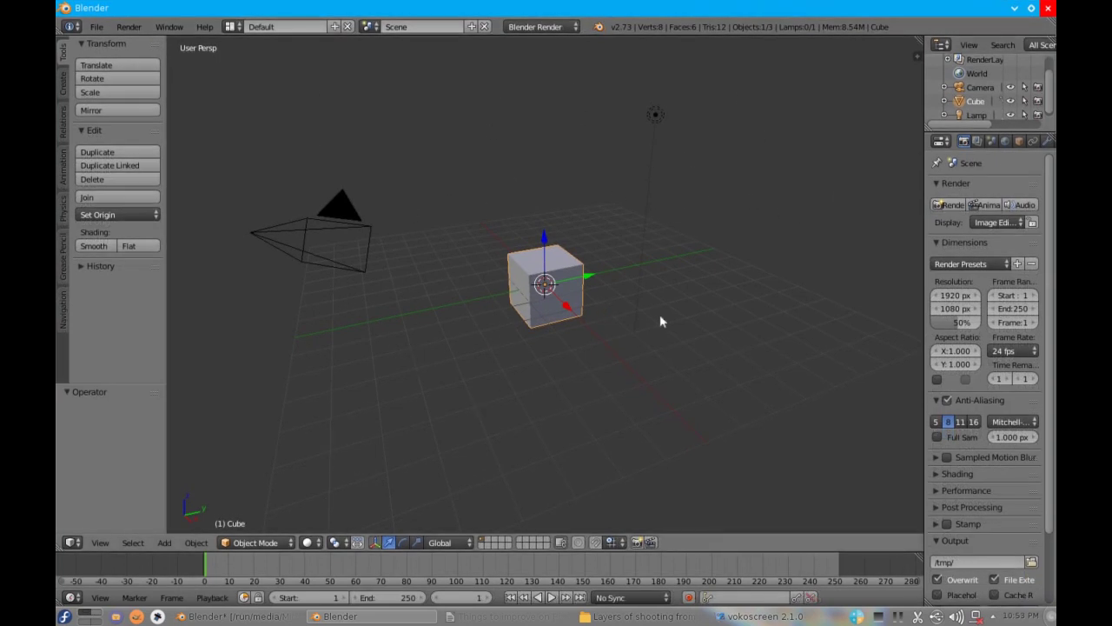
middle_drag(373, 301, 444, 305)
click(63, 616)
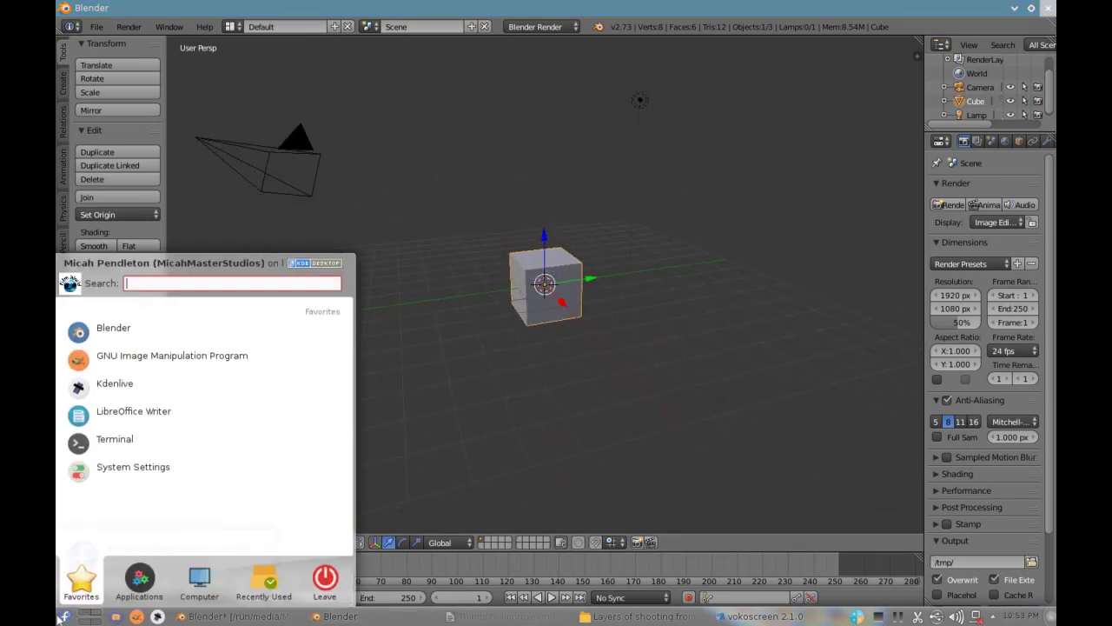
click(63, 616)
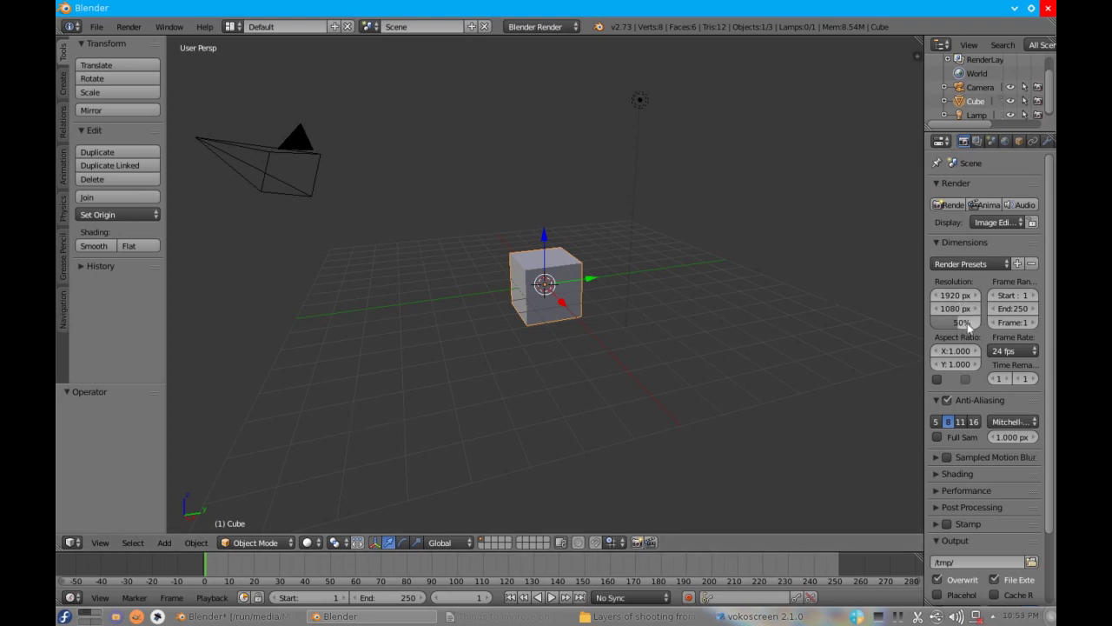
- Set the render resolution scale to 100% and the frame rate to 23.98 fps
drag(969, 325, 985, 334)
click(1002, 351)
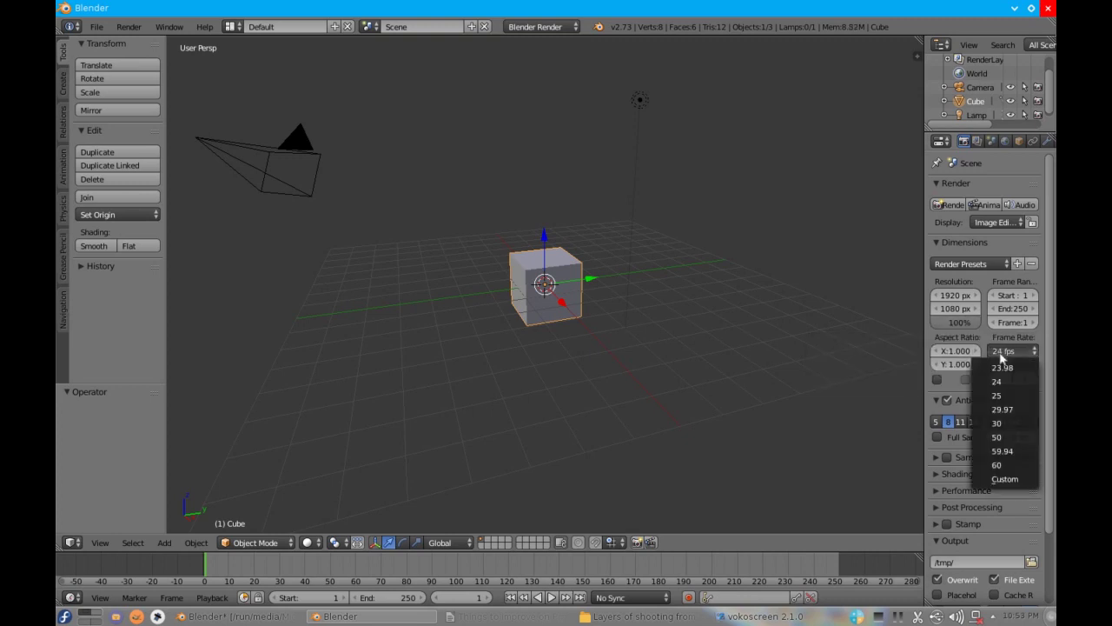
click(997, 351)
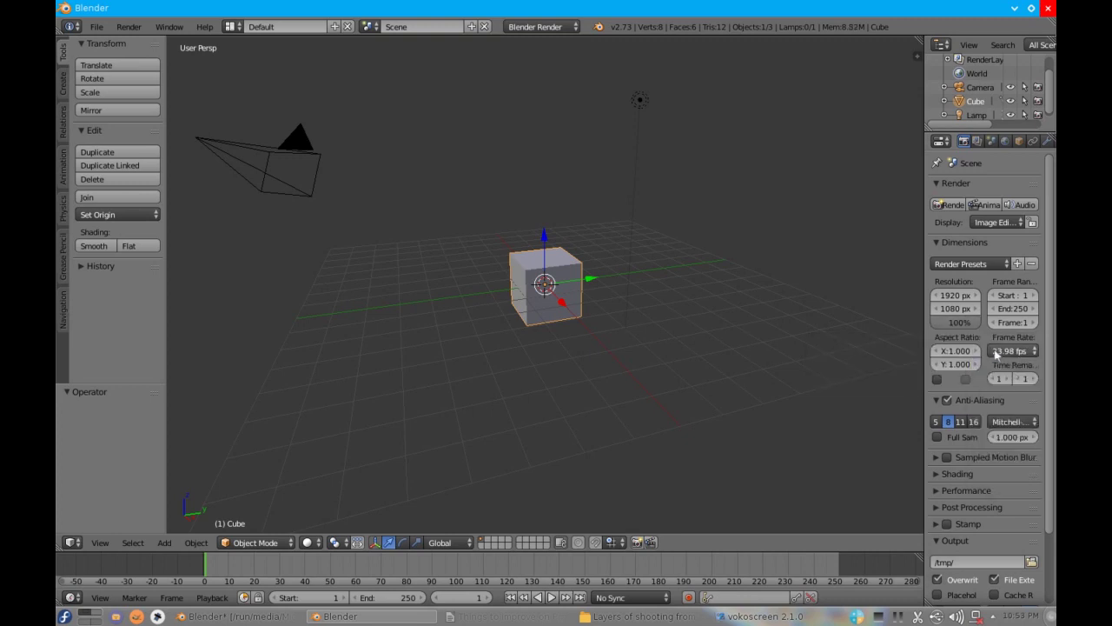
- Set the render output file format to H.264 and its encoding container format to MPEG-4
scroll(996, 351, down, 4)
click(954, 528)
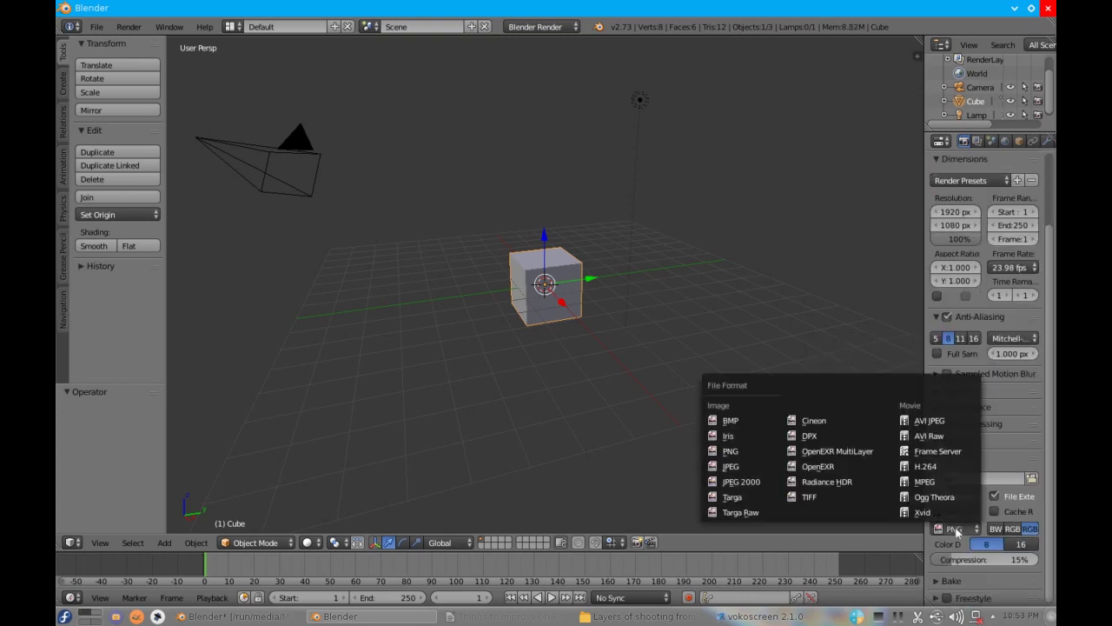
click(914, 467)
drag(925, 450, 863, 450)
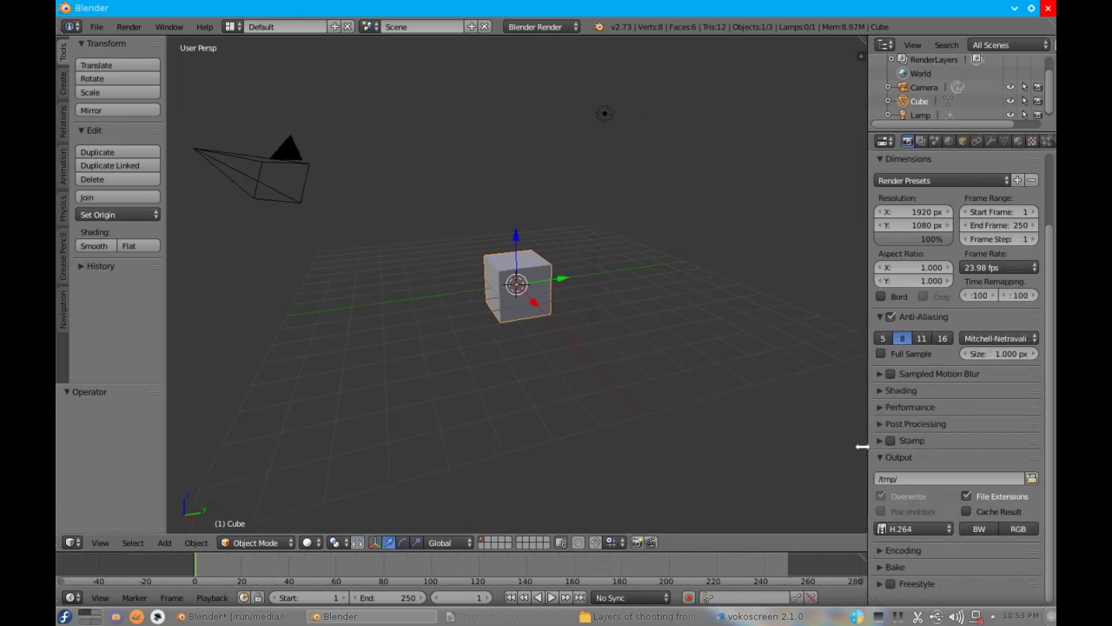
click(891, 552)
scroll(893, 552, down, 4)
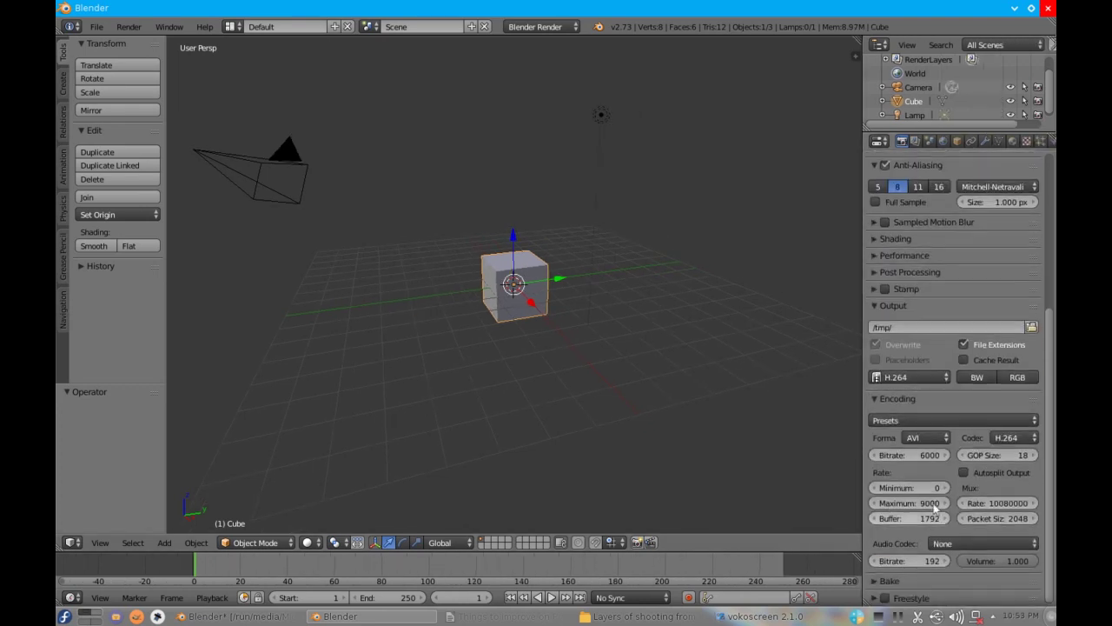
click(913, 437)
click(926, 396)
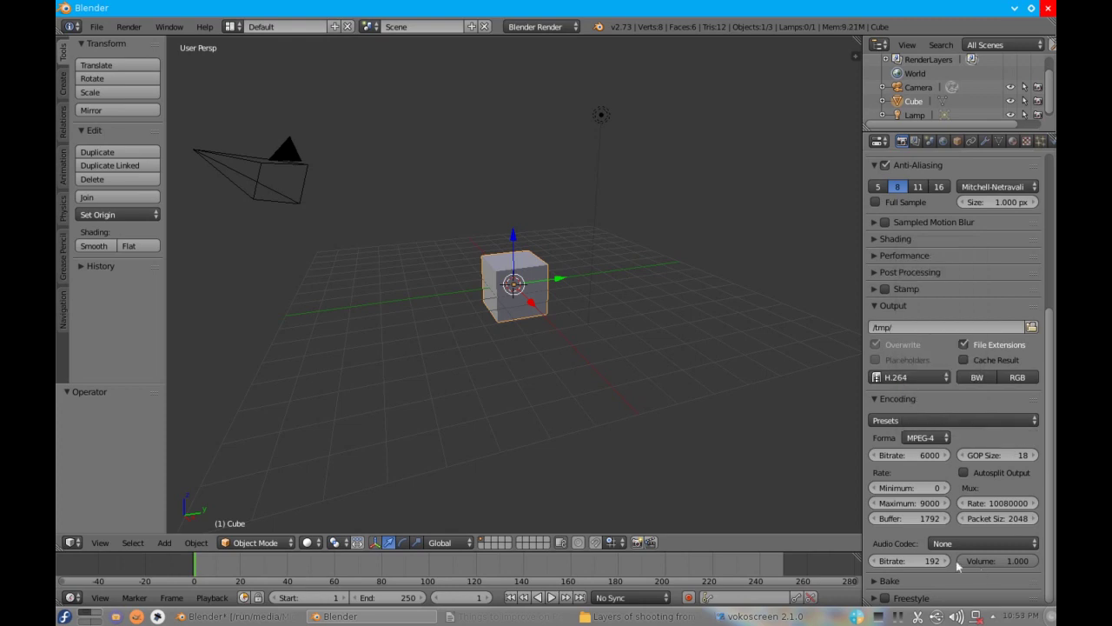
click(934, 544)
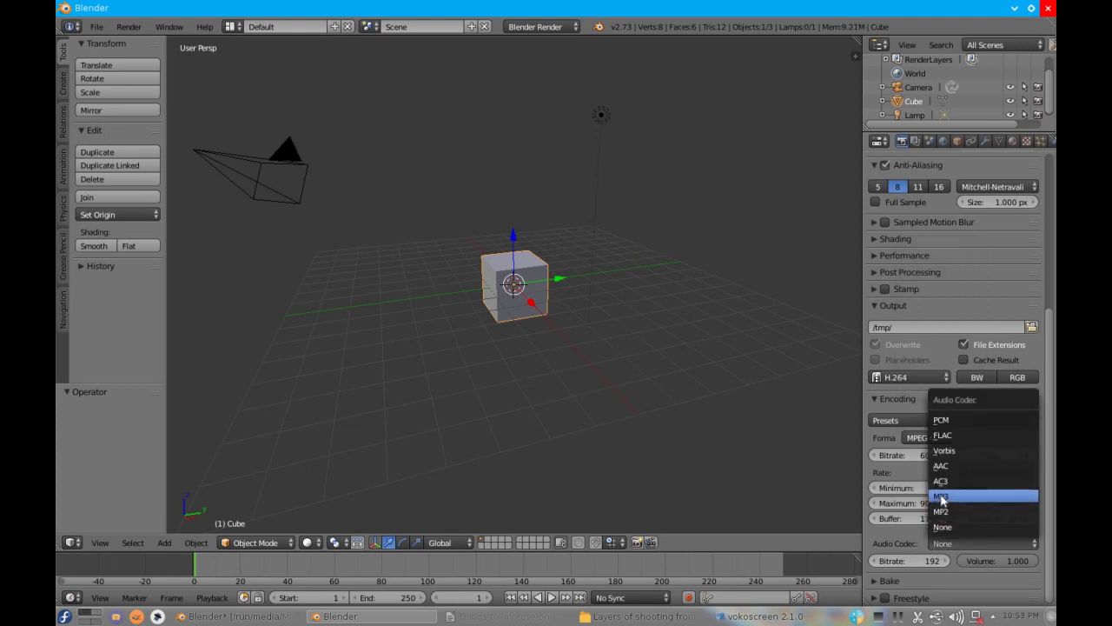
key(Escape)
click(958, 543)
click(956, 528)
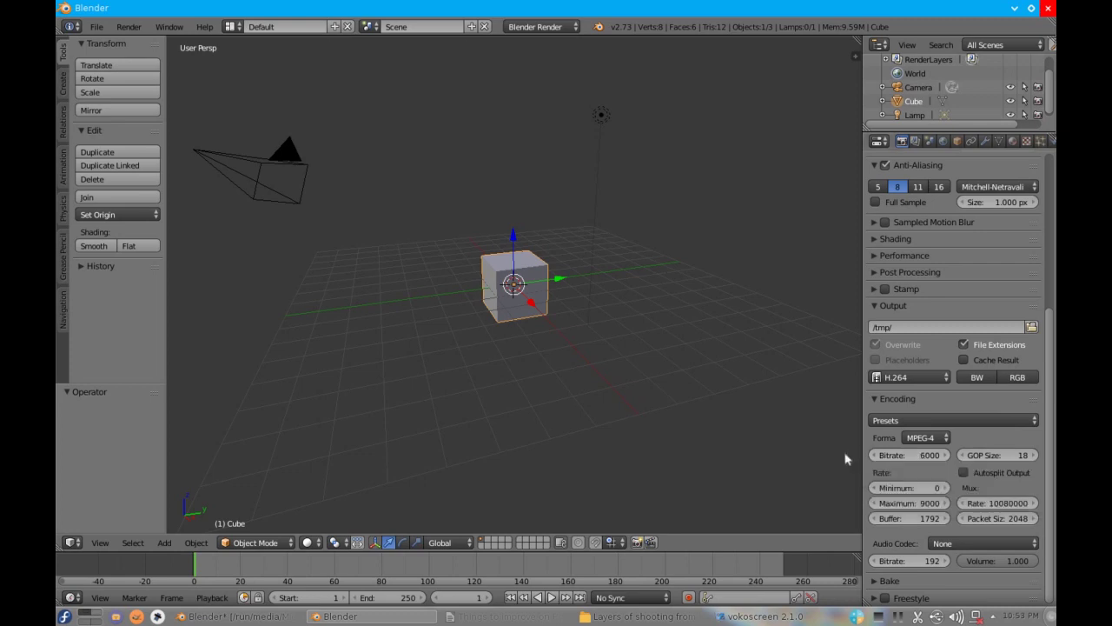
click(930, 453)
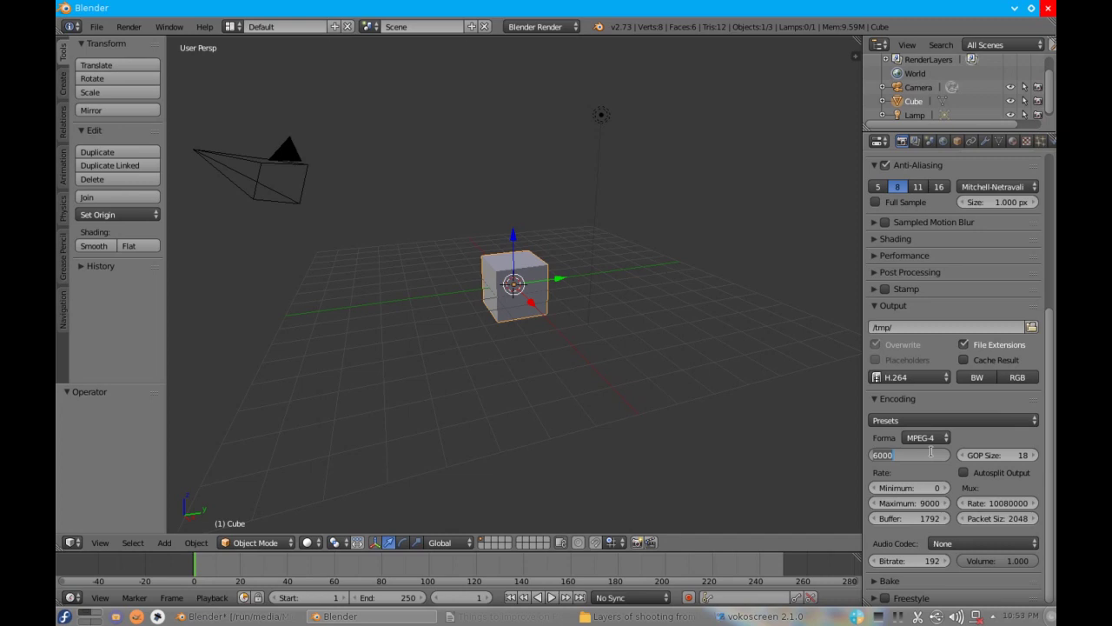
key(Return)
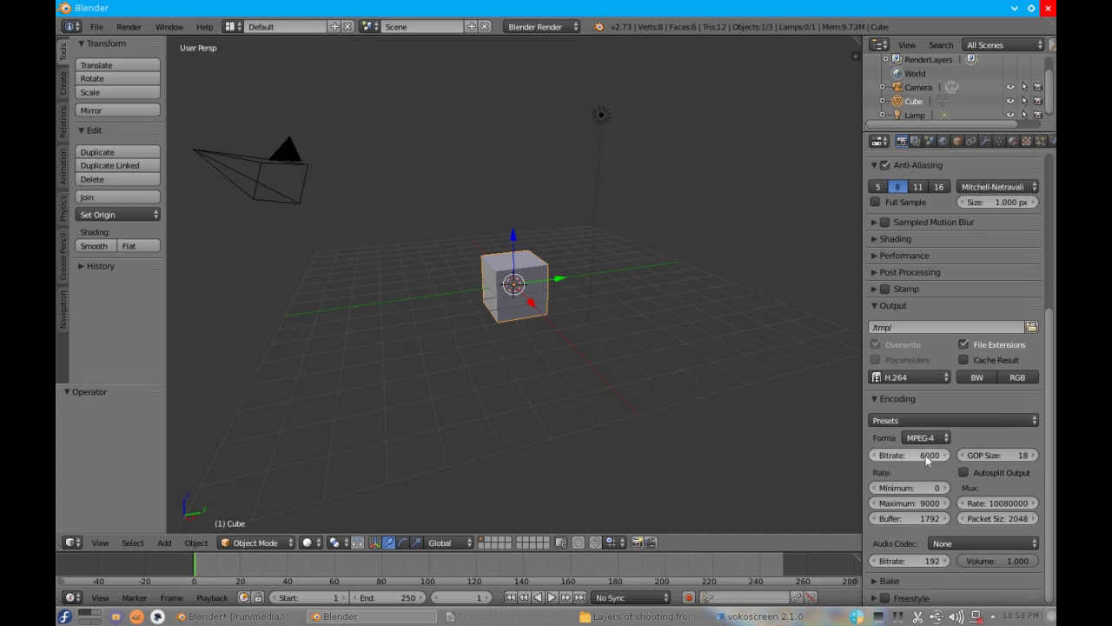
- Change the 3D viewport to the Node Editor and hide its properties sidebar
click(73, 543)
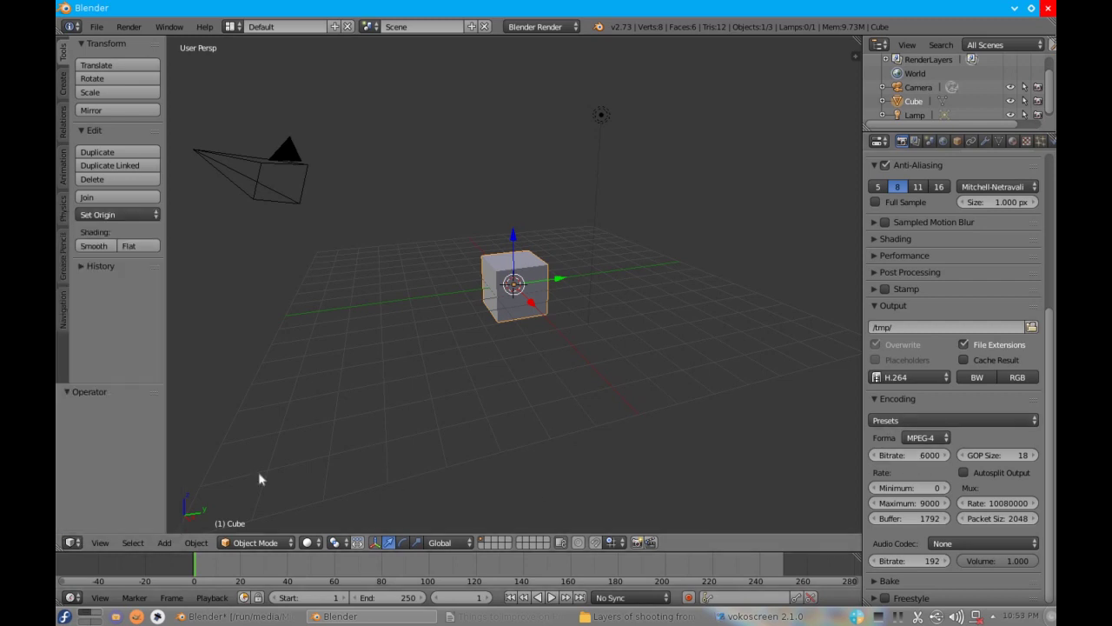
click(72, 542)
click(70, 542)
click(132, 376)
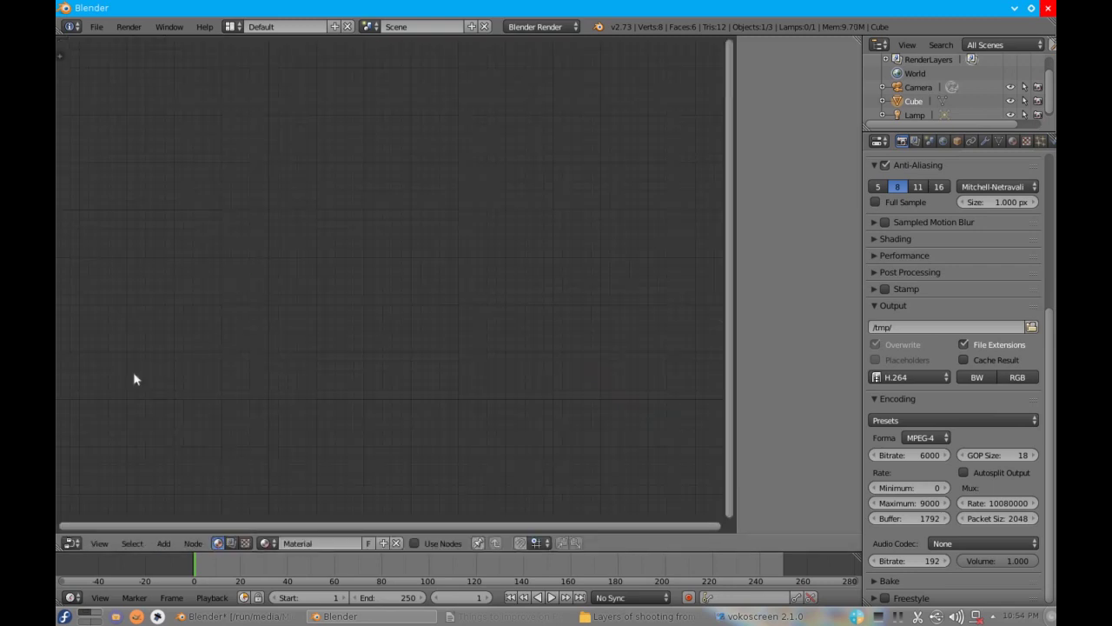
key(n)
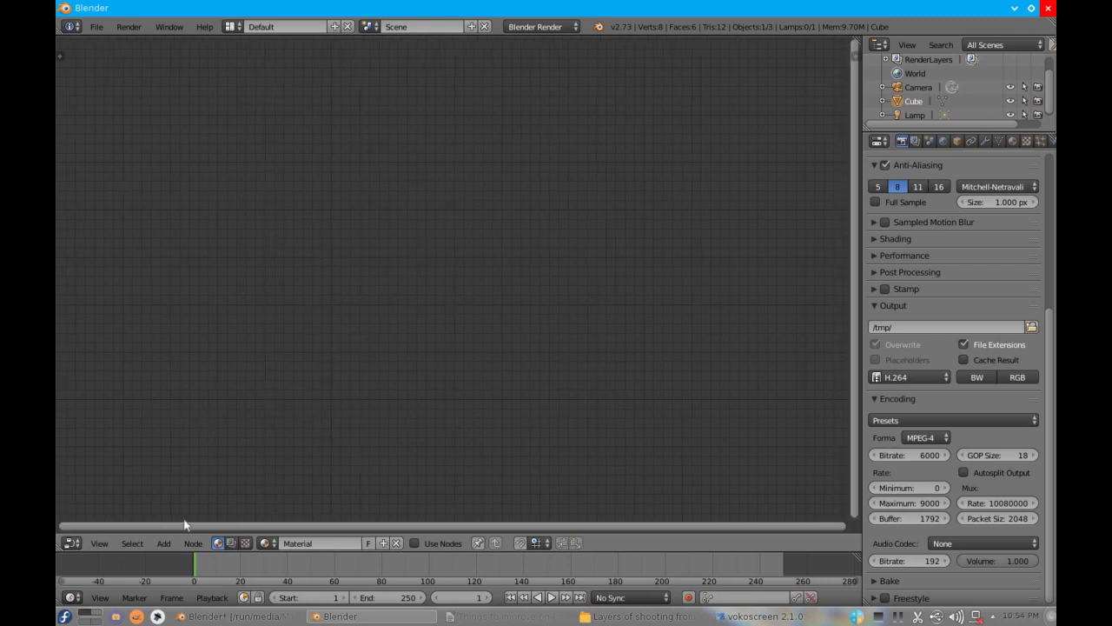
- Enable compositing nodes with the backdrop on and delete the default Render Layers node
click(233, 543)
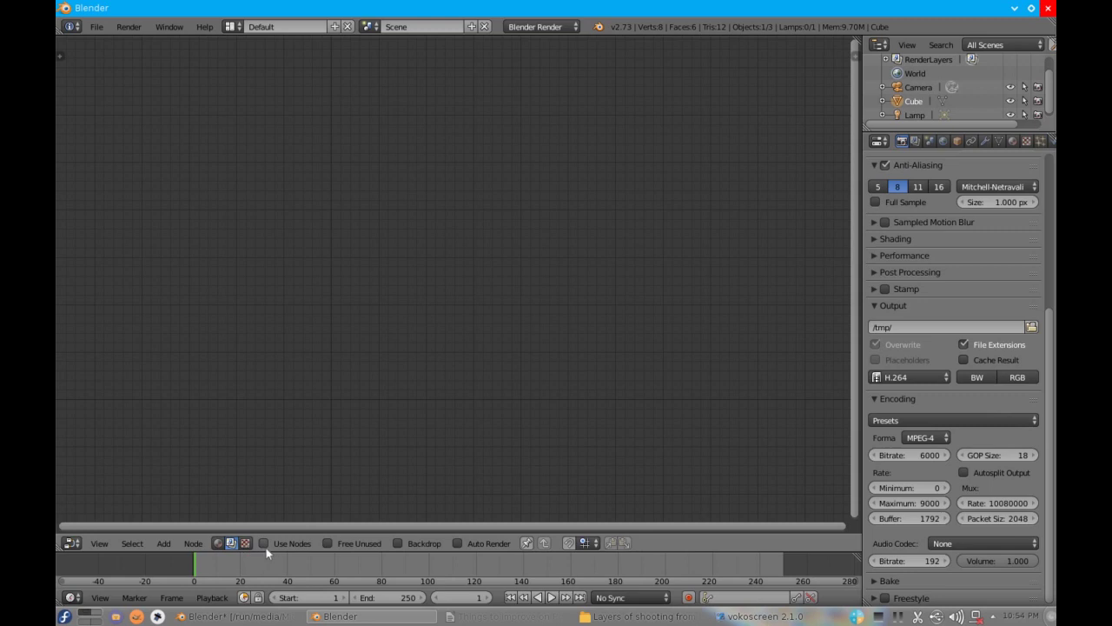
click(265, 545)
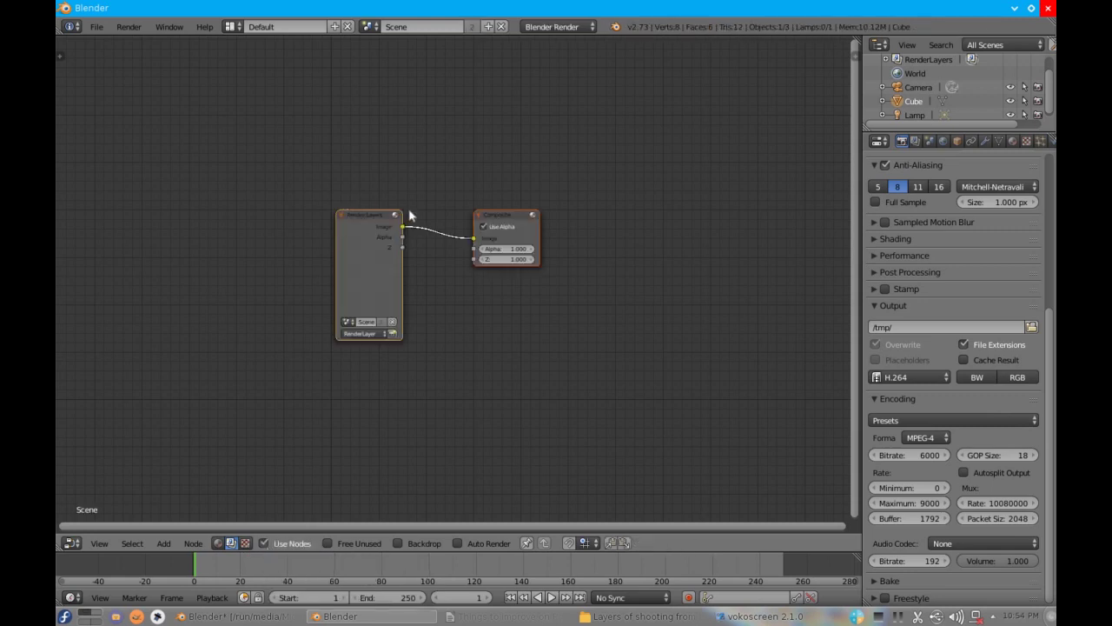
drag(351, 278, 261, 241)
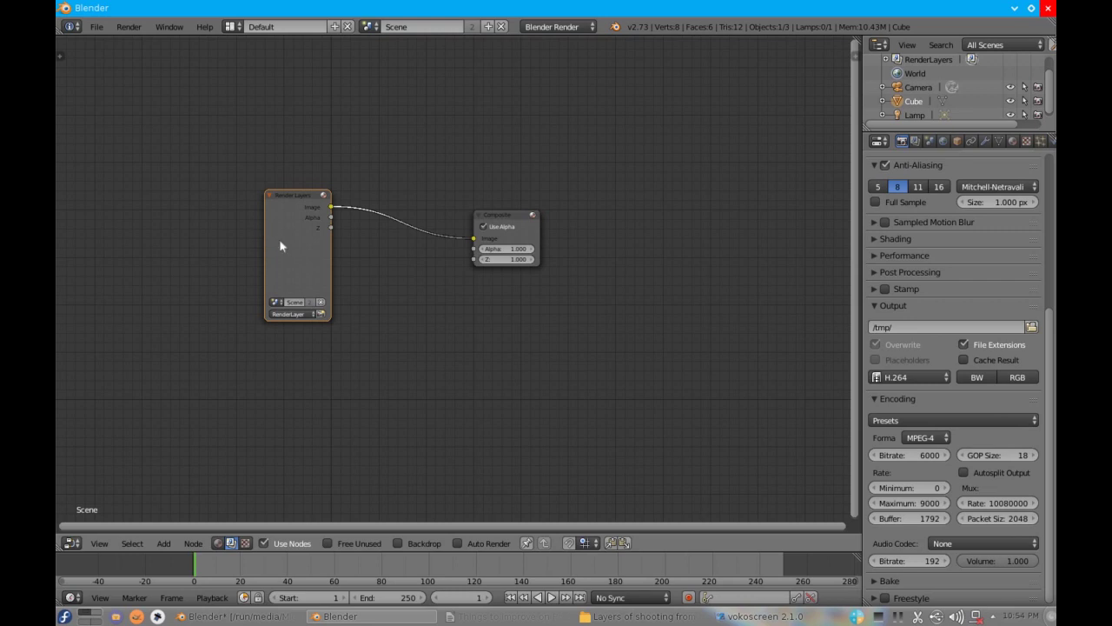
key(x)
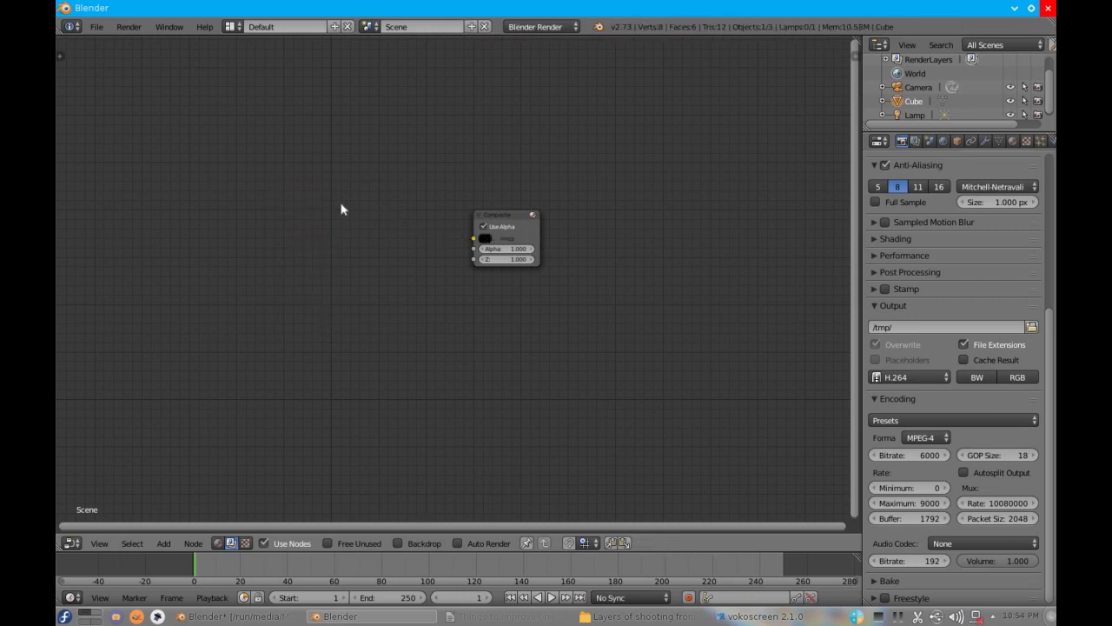
click(403, 543)
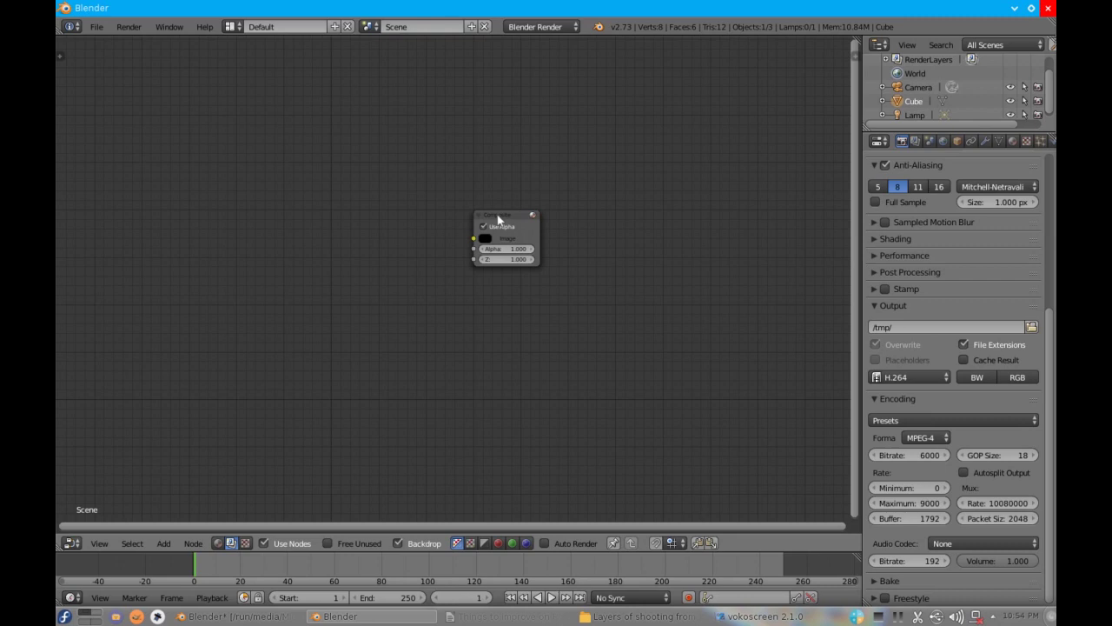
- Move the Composite node to the far right end of the node area and add a Viewer node directly beneath it
drag(521, 220, 825, 193)
key(shift+a)
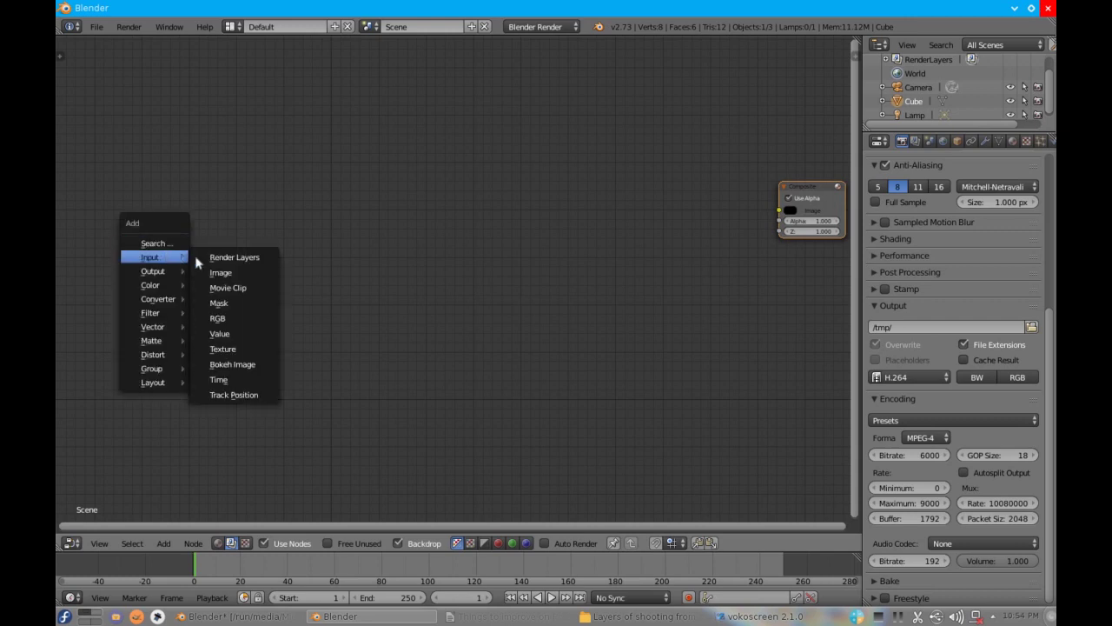
mouse_move(157, 283)
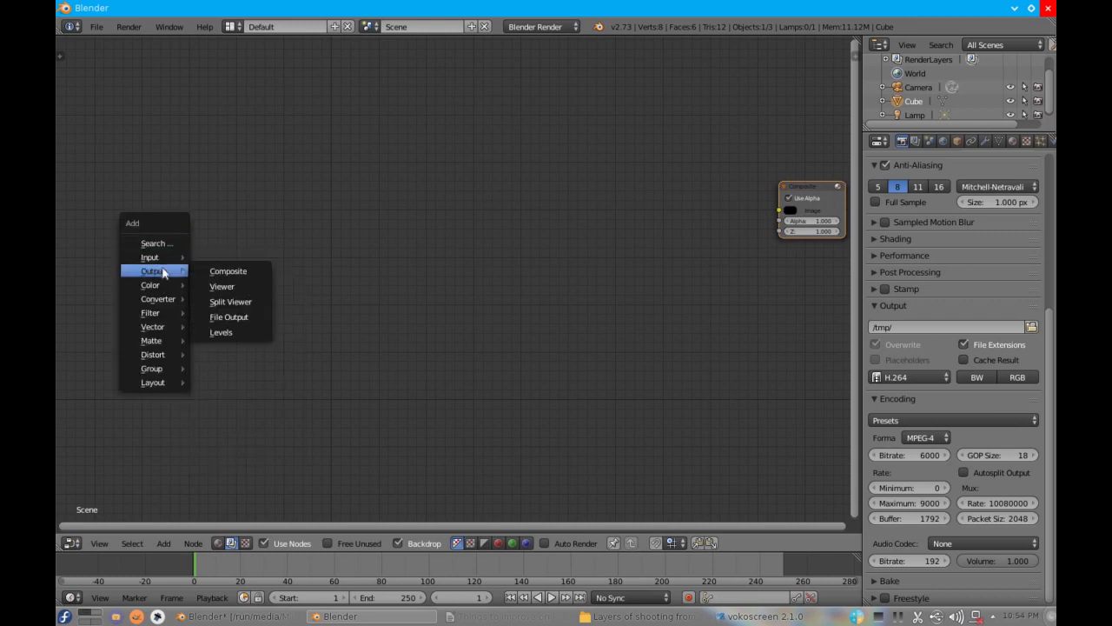
click(243, 288)
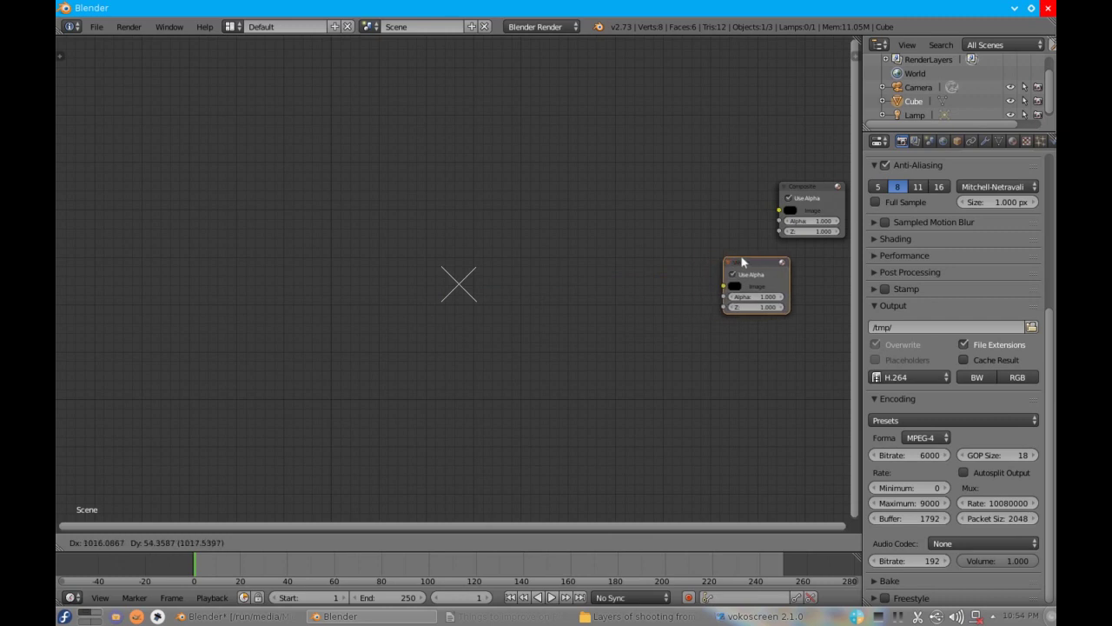
click(780, 253)
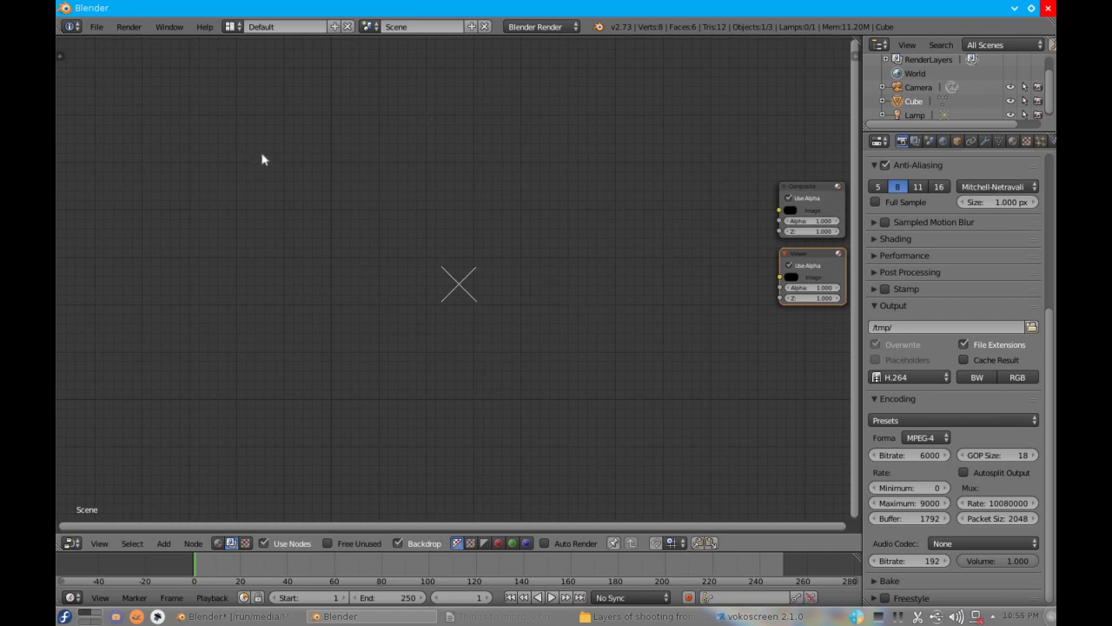
- Add an Image input node at the far left of the node area, load On couch shooting raw 3.mp4 and set its frames to 111
key(shift+a)
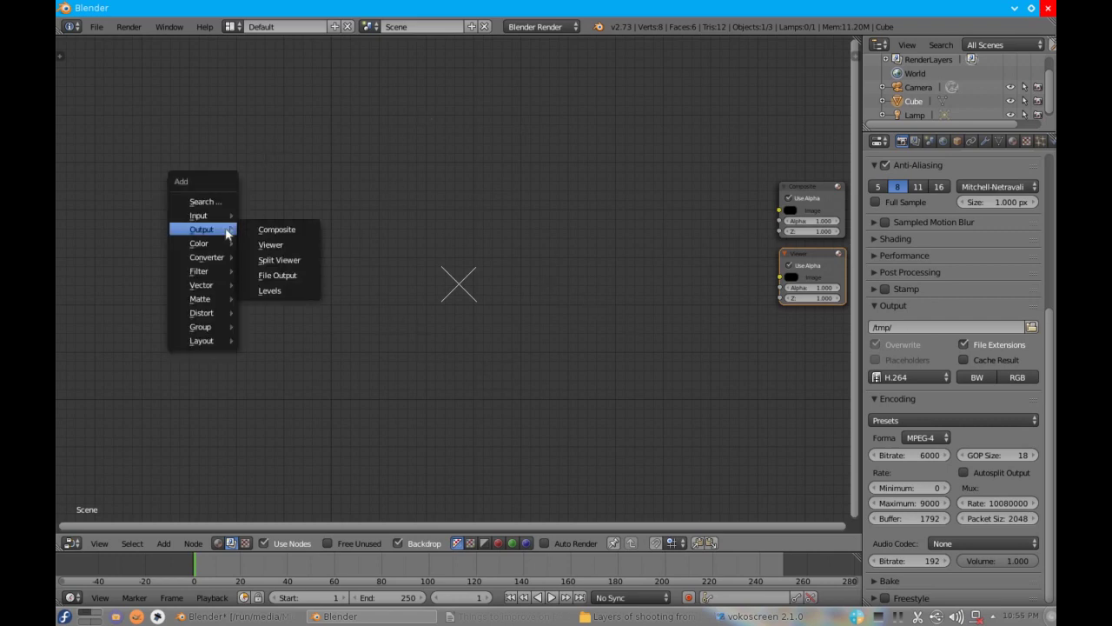
mouse_move(208, 215)
click(271, 230)
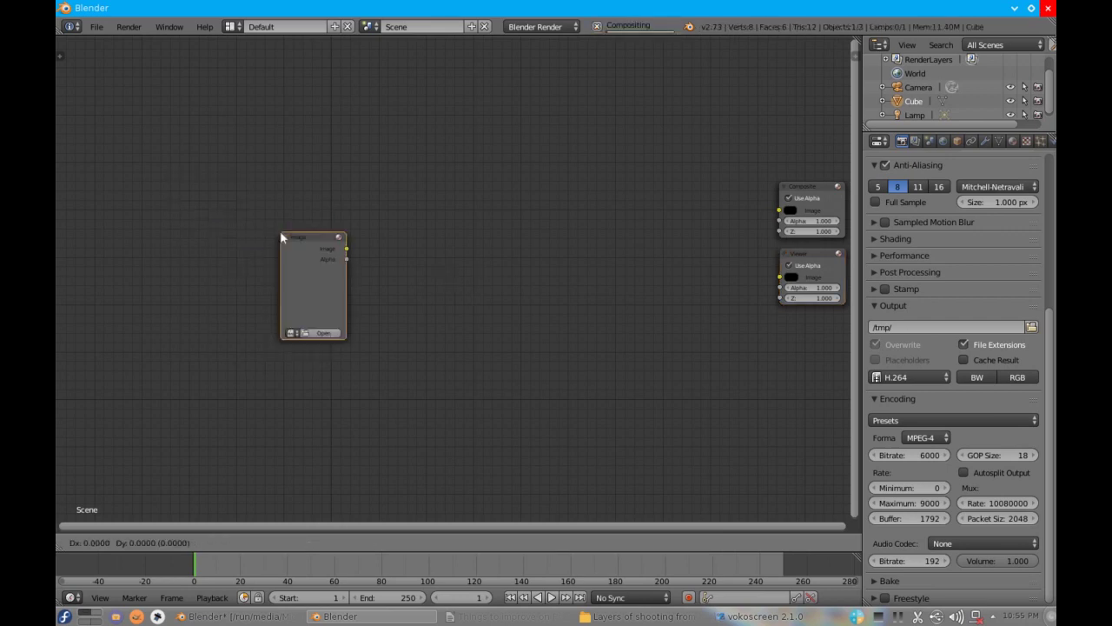
click(124, 164)
click(163, 266)
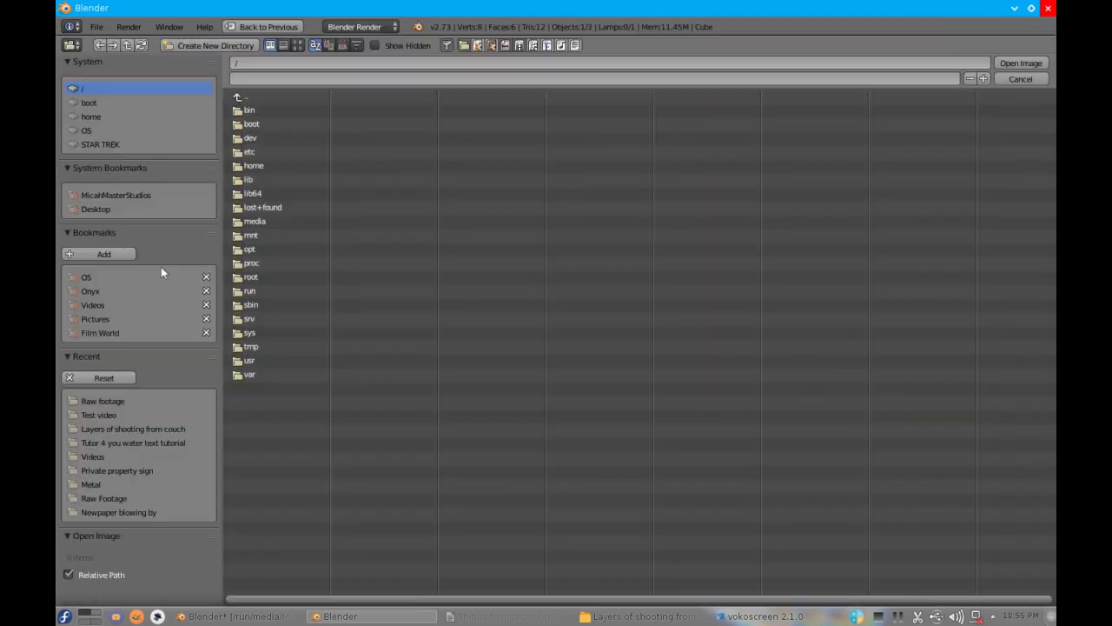
click(102, 401)
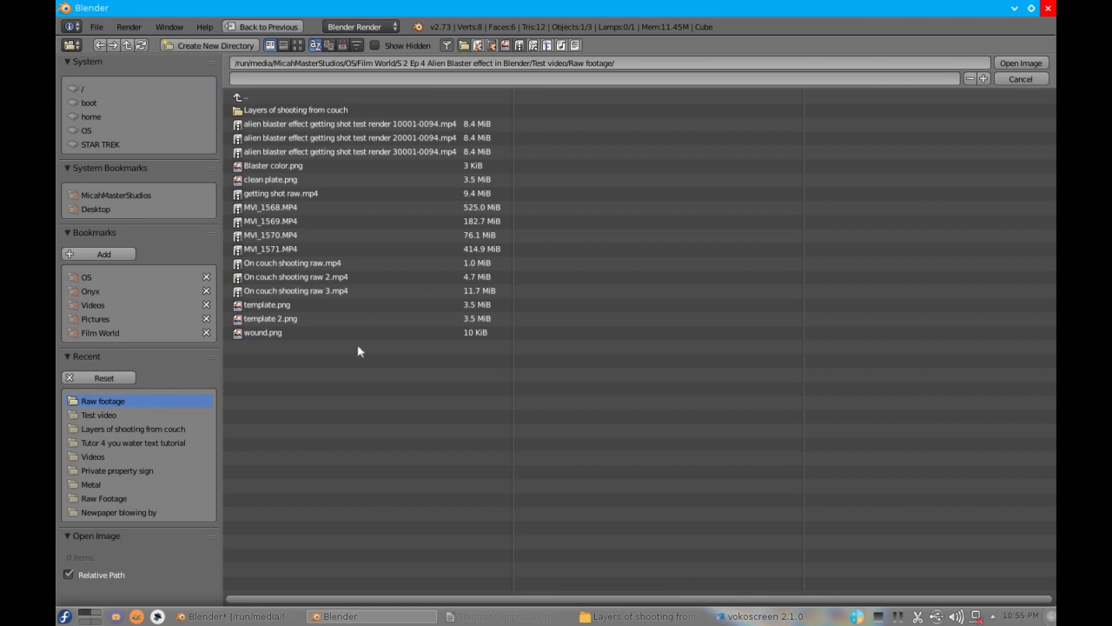
double_click(346, 292)
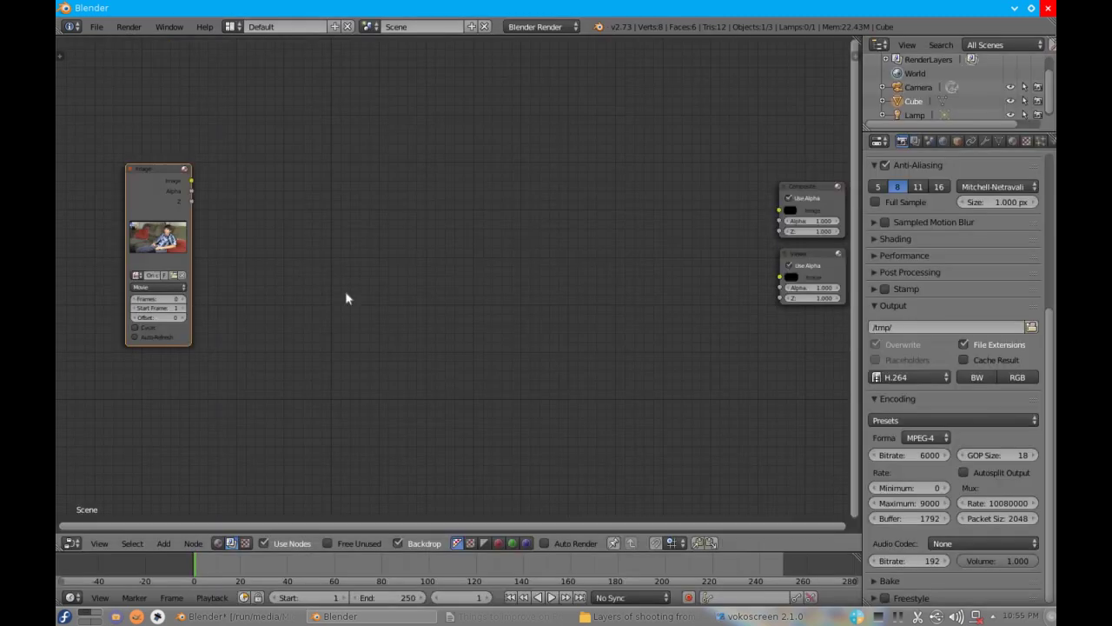
click(169, 298)
key(Return)
- Link the Image output to both the Composite and Viewer nodes through one reroute point between them, and move the Image node up and right
drag(147, 184, 779, 210)
shift+right_drag(748, 203, 736, 227)
drag(745, 211, 782, 282)
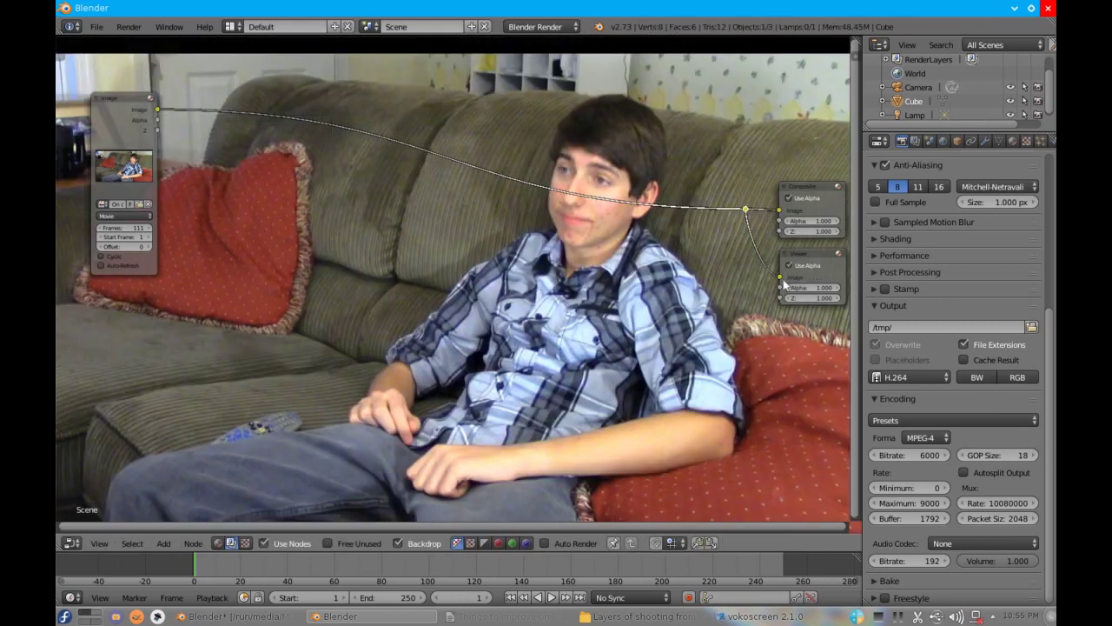
drag(745, 210, 749, 243)
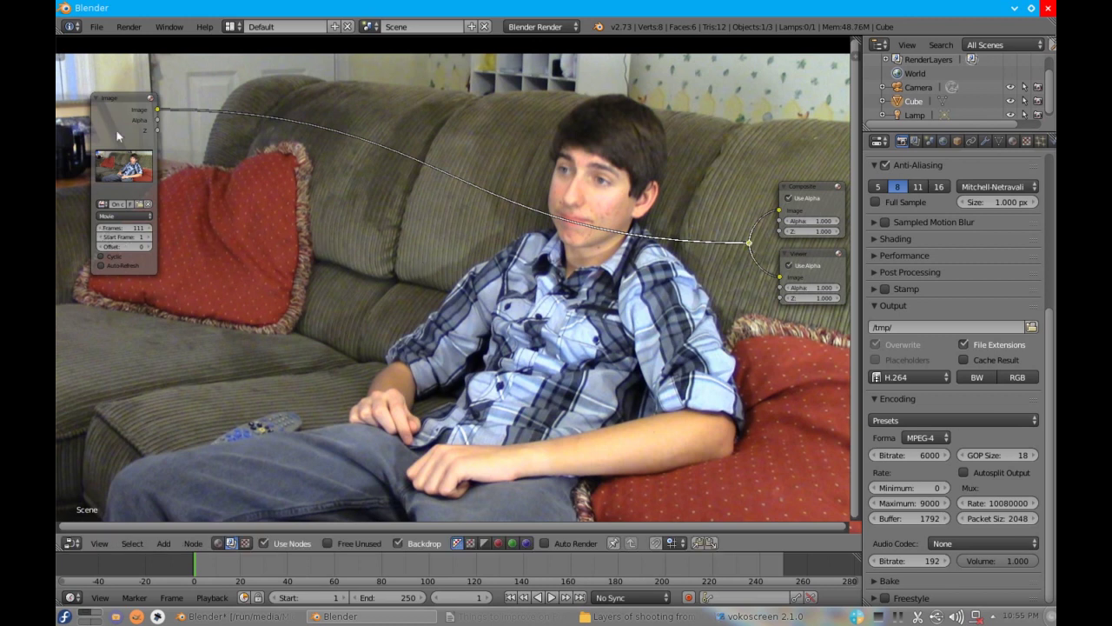
key(g)
click(496, 48)
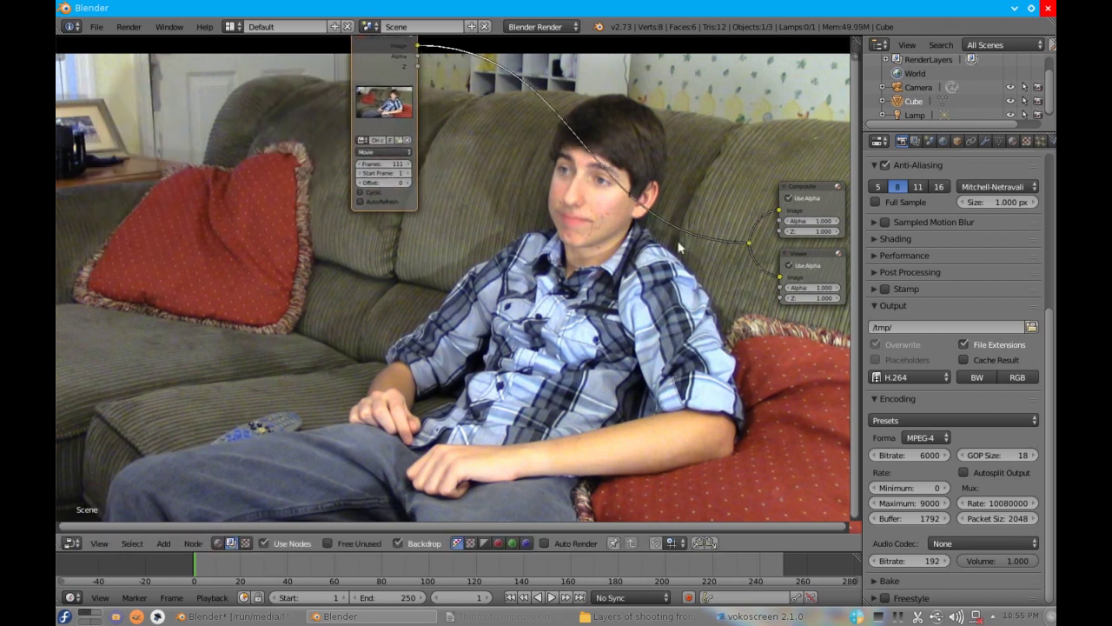
- Set the node backdrop's zoom to 0.8 and hide the sidebar again
key(n)
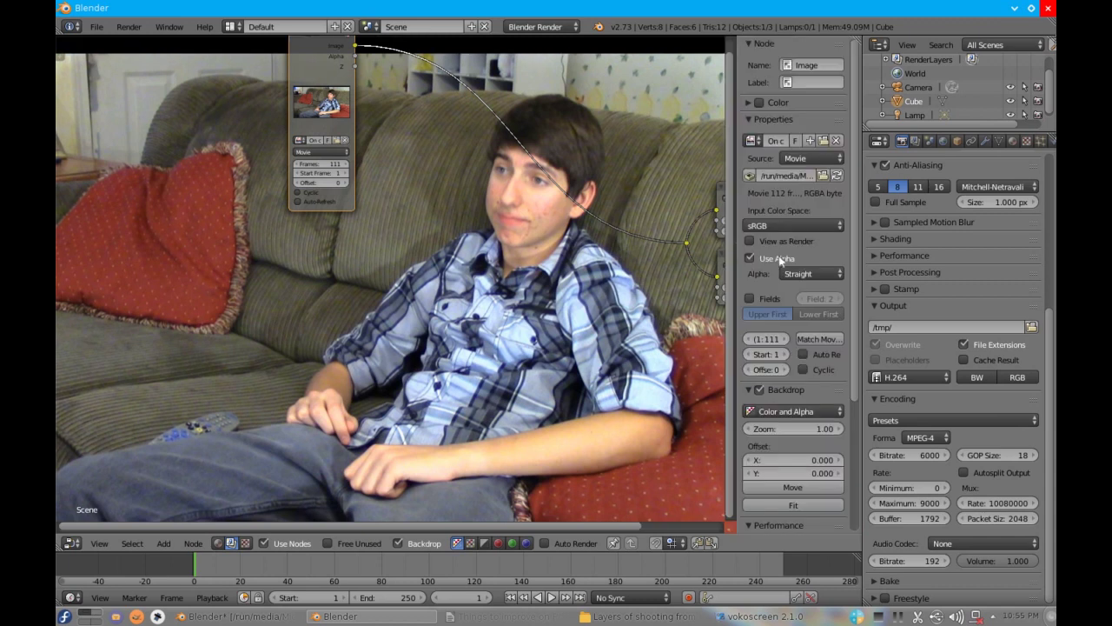
click(804, 426)
text(0.8)
key(Return)
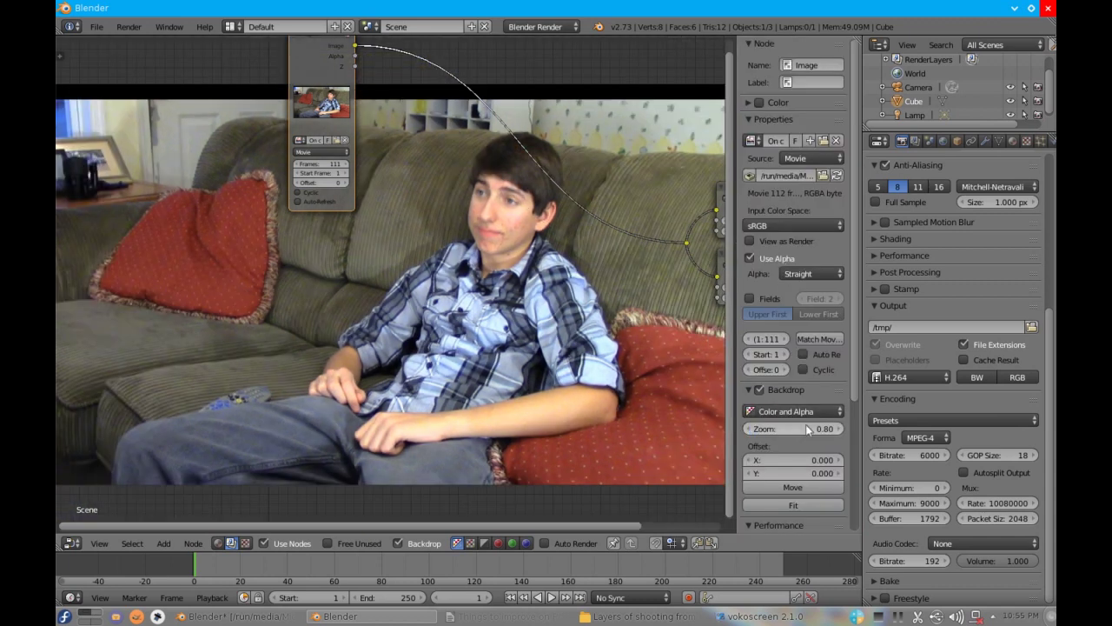
key(n)
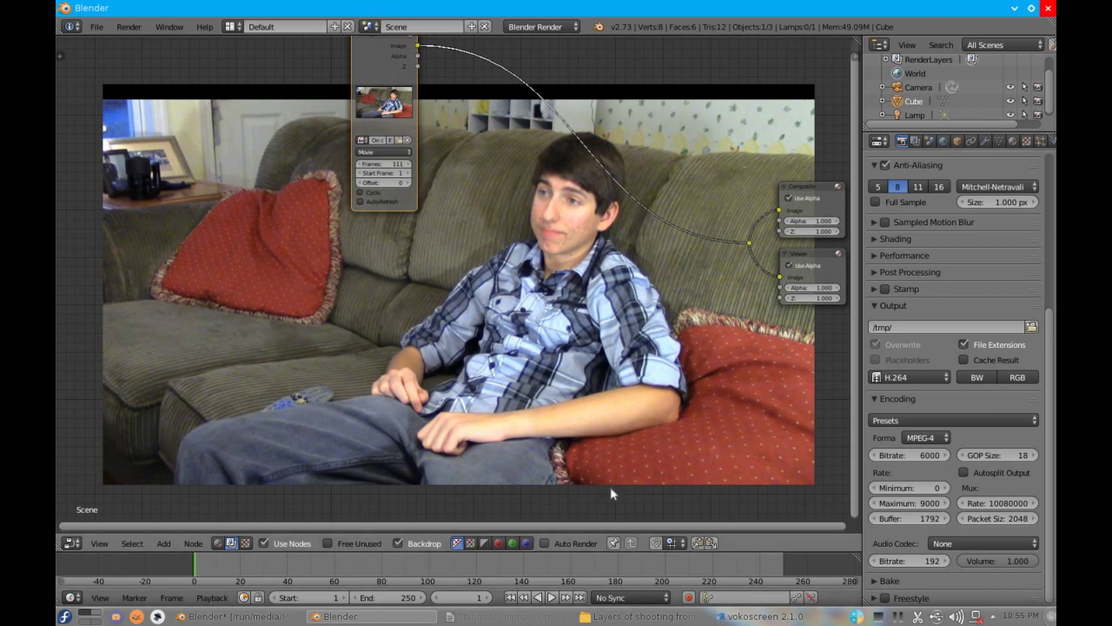
- Play the footage in the timeline and set the scene's end frame to 111
click(602, 556)
key(alt+a)
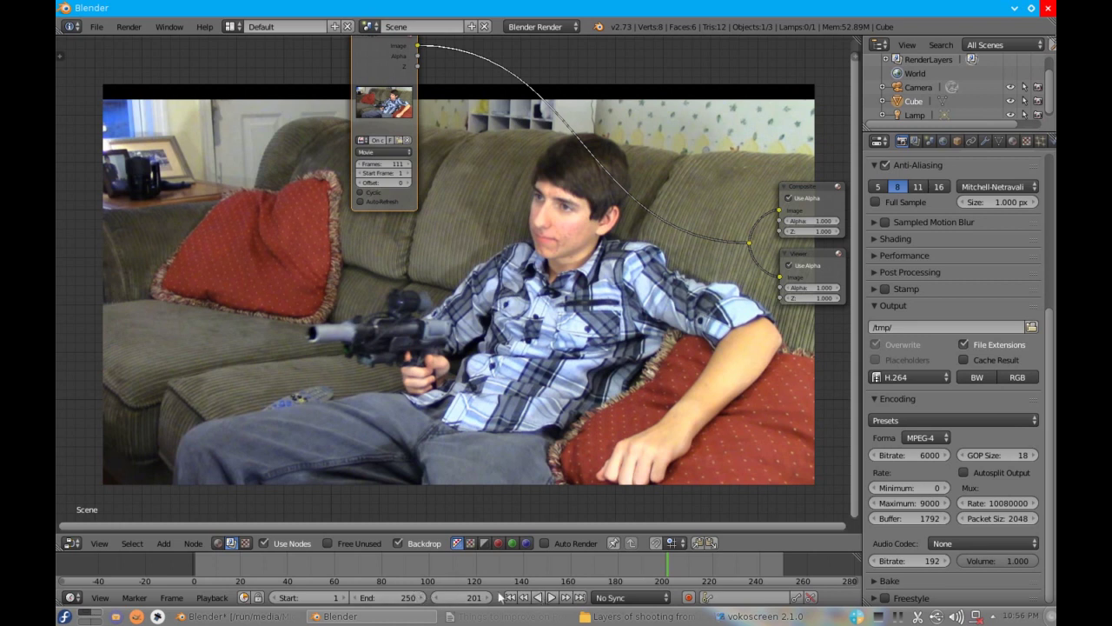
click(404, 597)
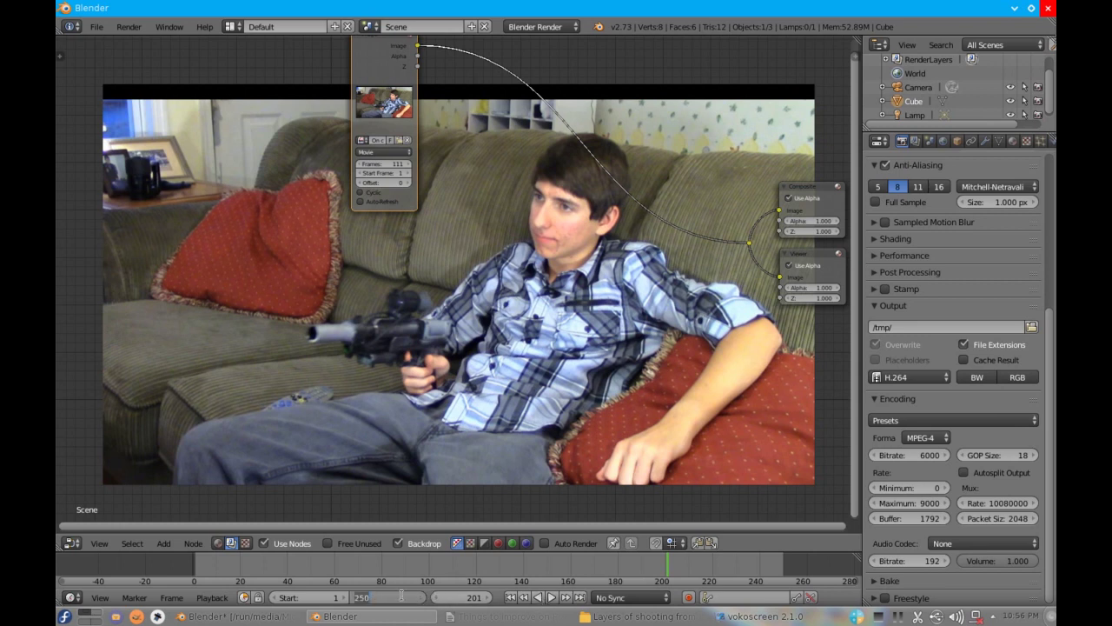
text(111)
key(Return)
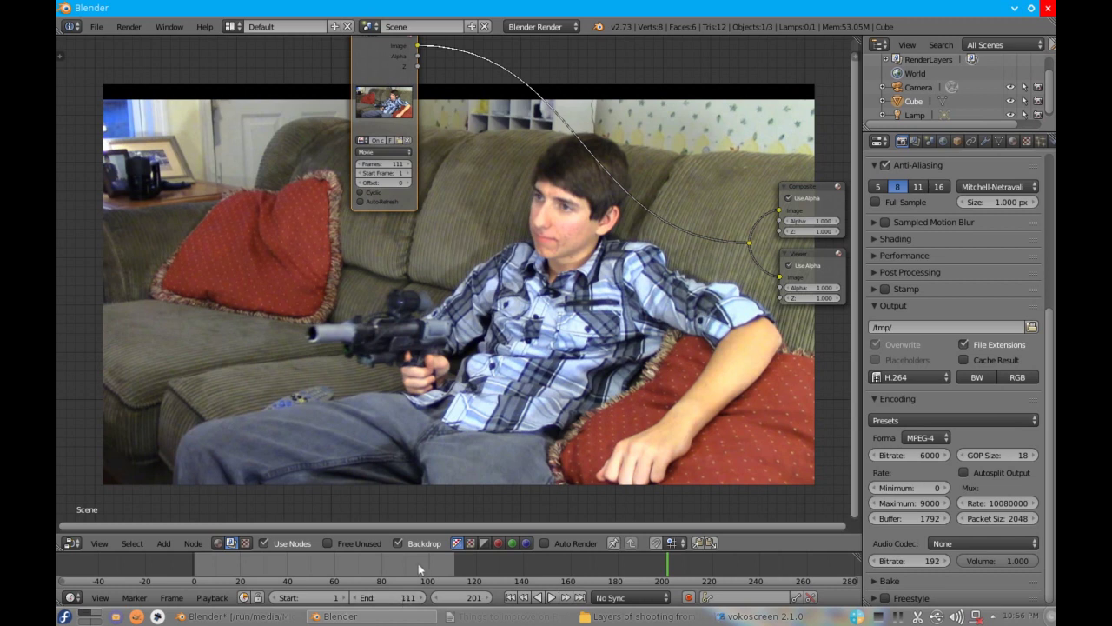
- Scrub to the moment the blaster fires and set the current frame to 98
click(413, 568)
drag(413, 567, 426, 566)
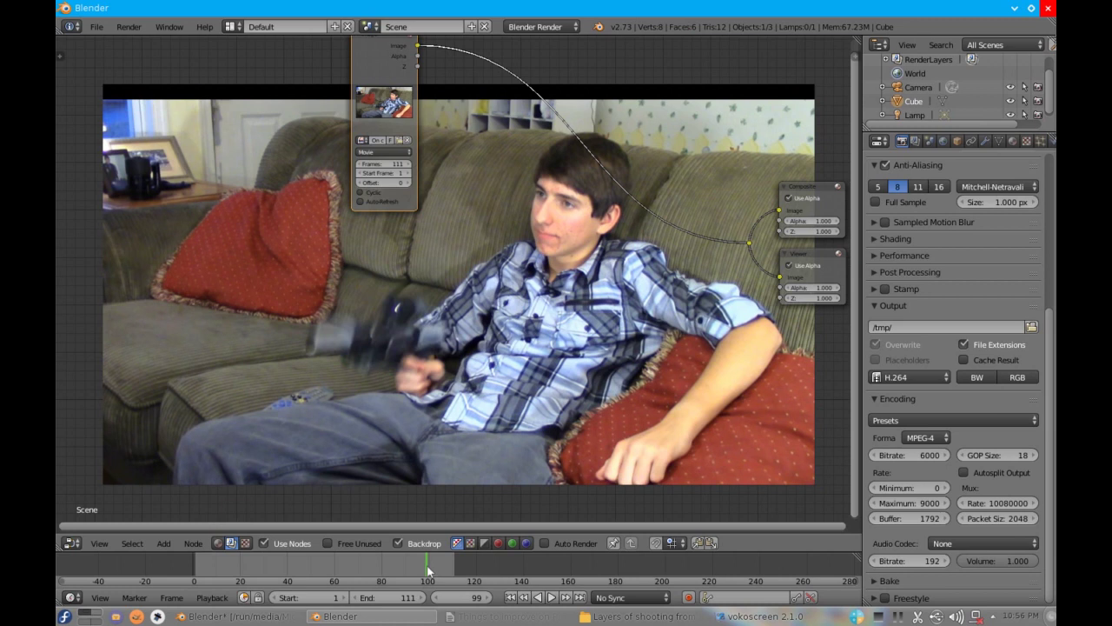
key(Left)
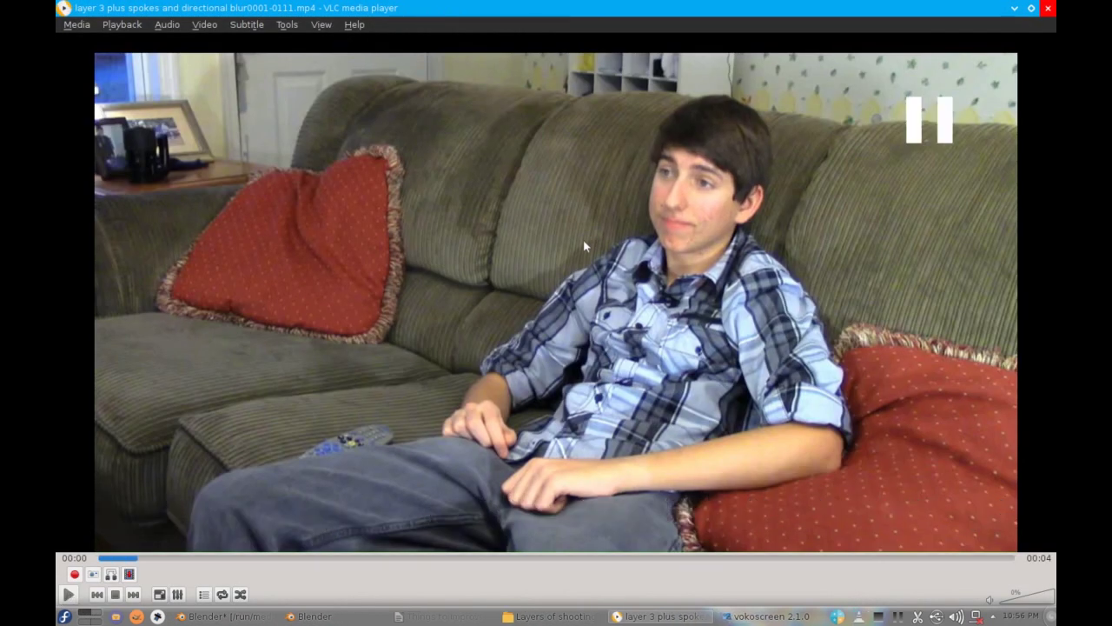
- In VLC, slow down the playback of layer 3 plus spokes and directional blur0001-0111.mp4 and play it
right_click(583, 239)
mouse_move(655, 367)
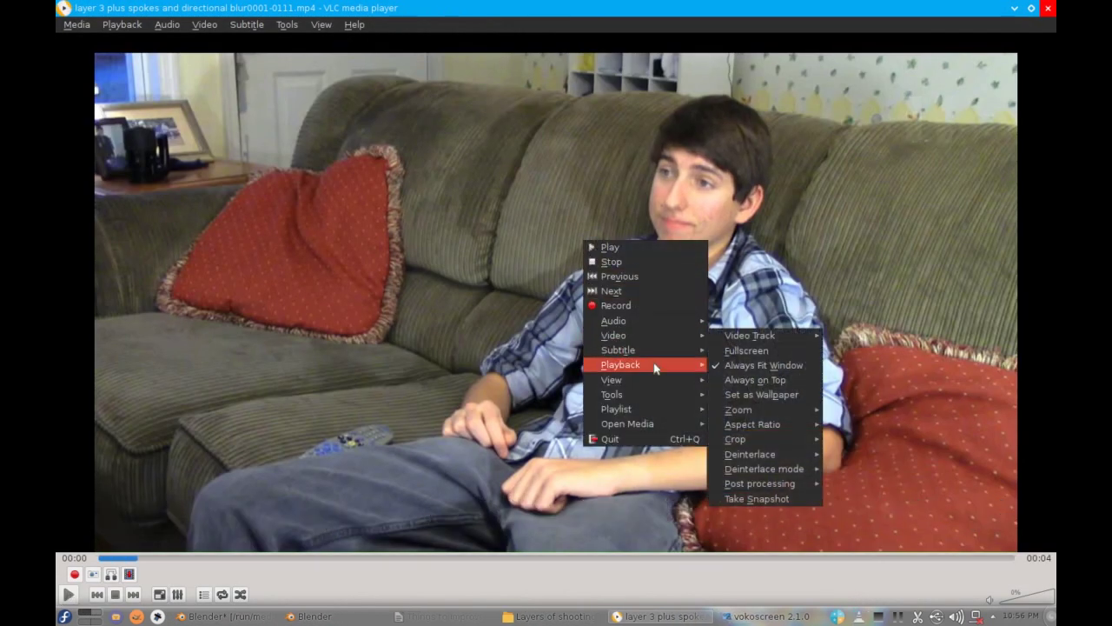
mouse_move(758, 424)
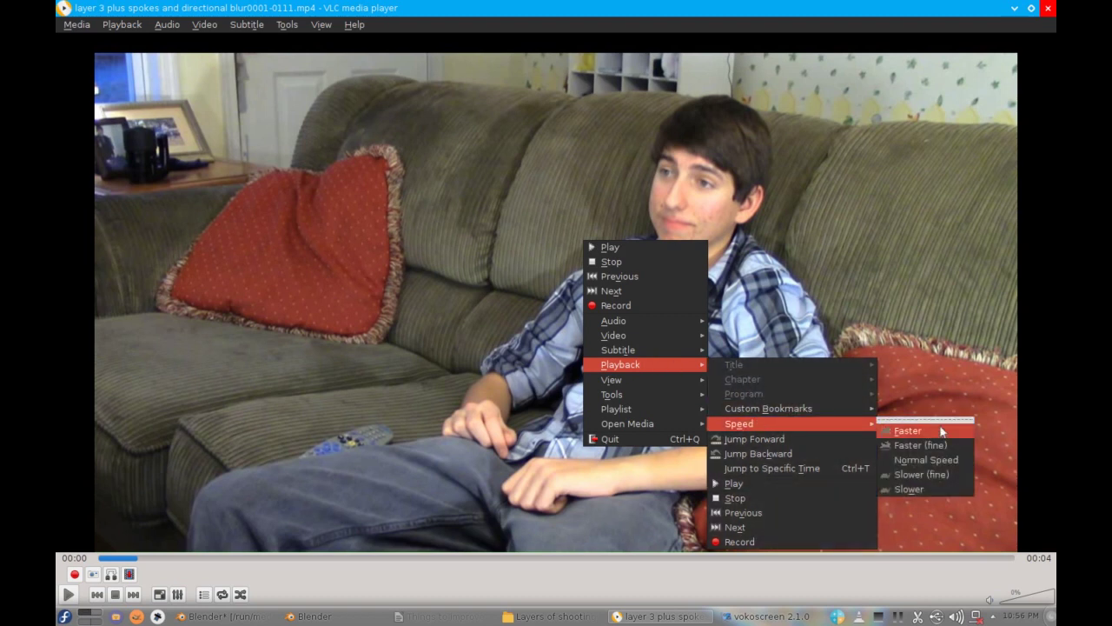
click(928, 484)
key(space)
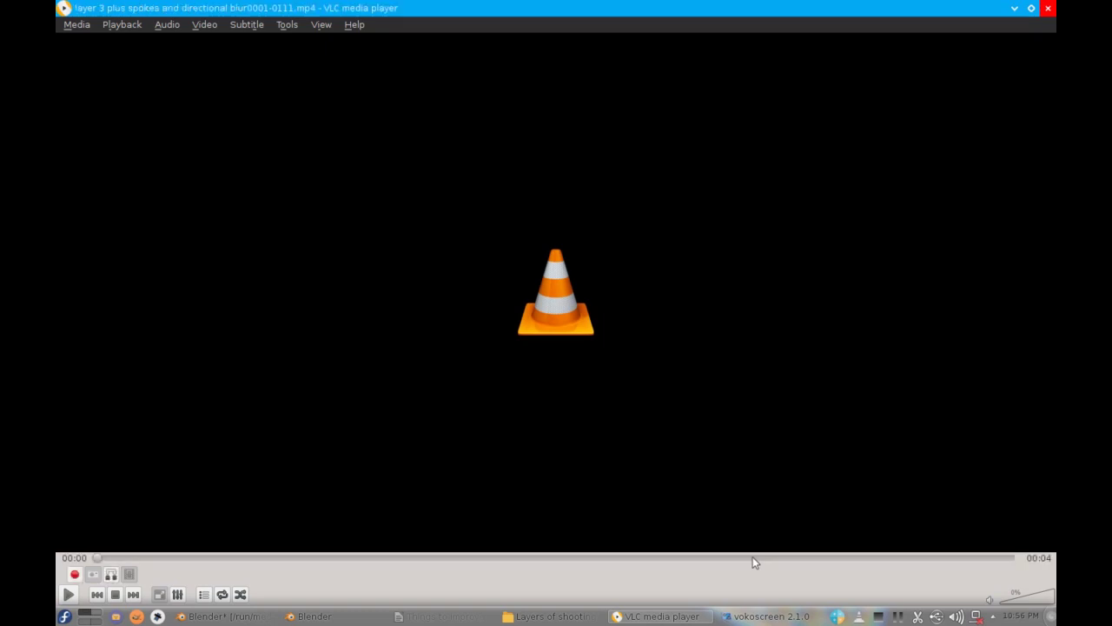
- Replay the clip's last section repeatedly to examine the blaster flash at the muzzle, pause it and close the player
key(space)
click(752, 557)
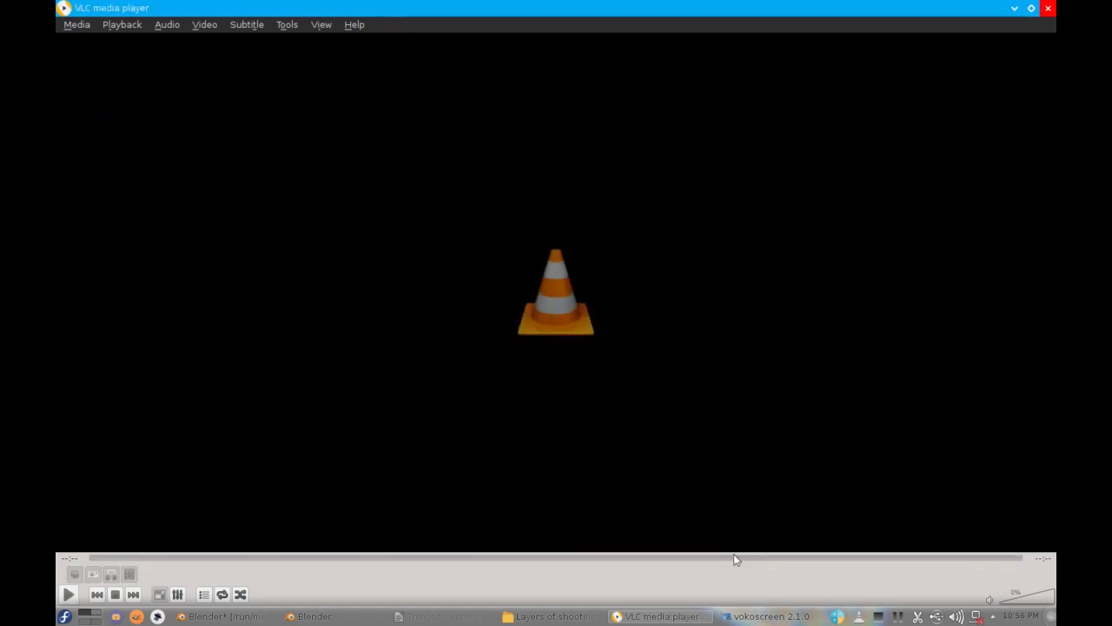
key(space)
click(721, 557)
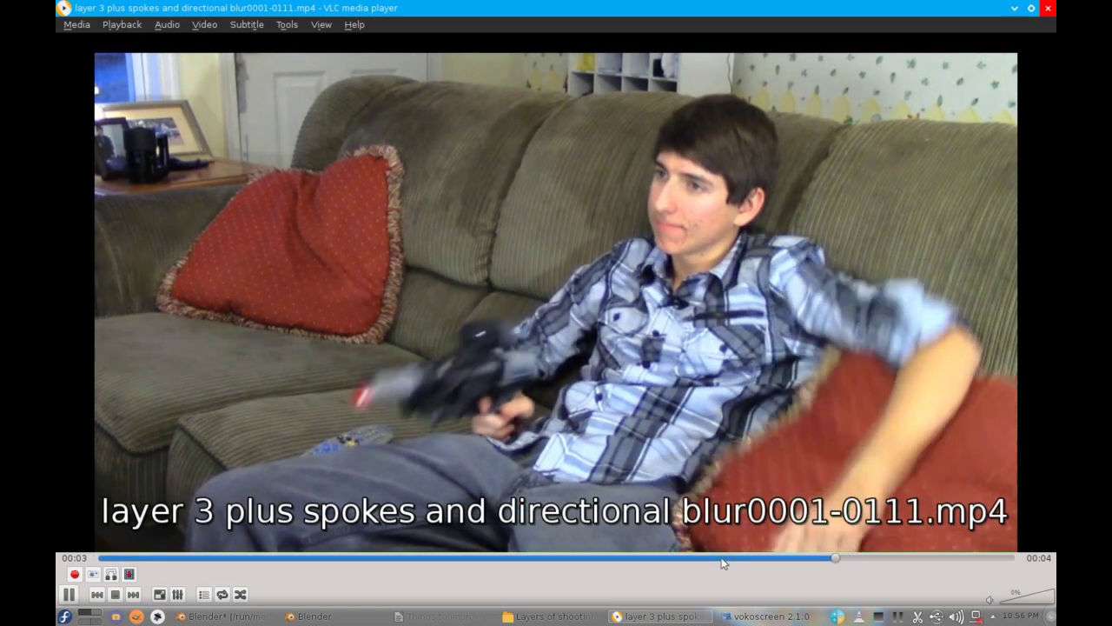
click(721, 557)
click(721, 557)
click(721, 557)
click(721, 557)
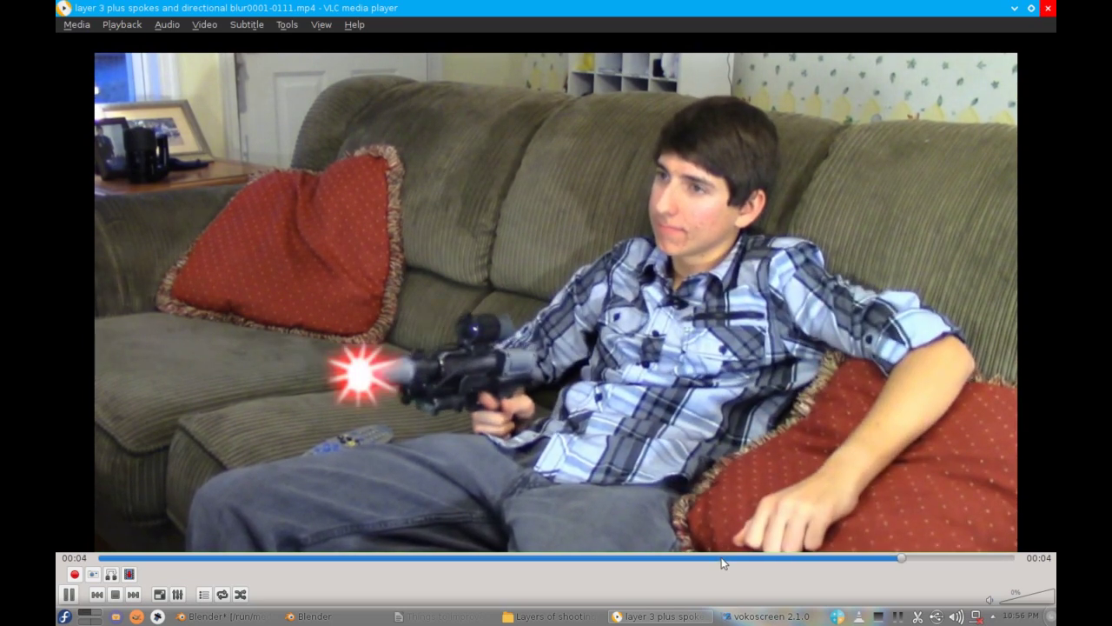
click(721, 557)
key(space)
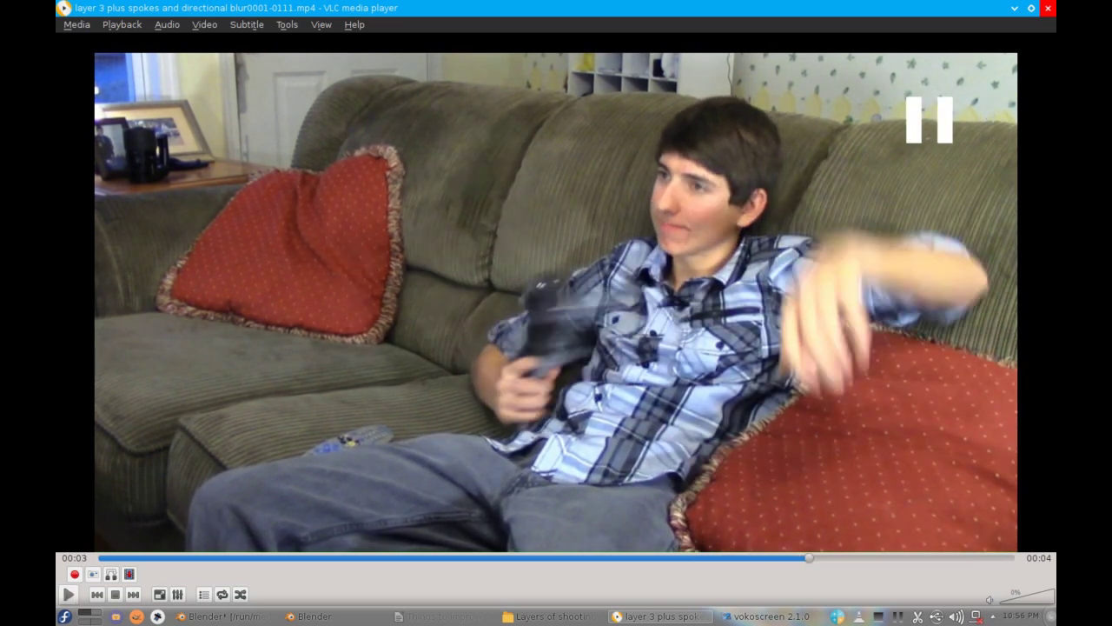
click(1046, 8)
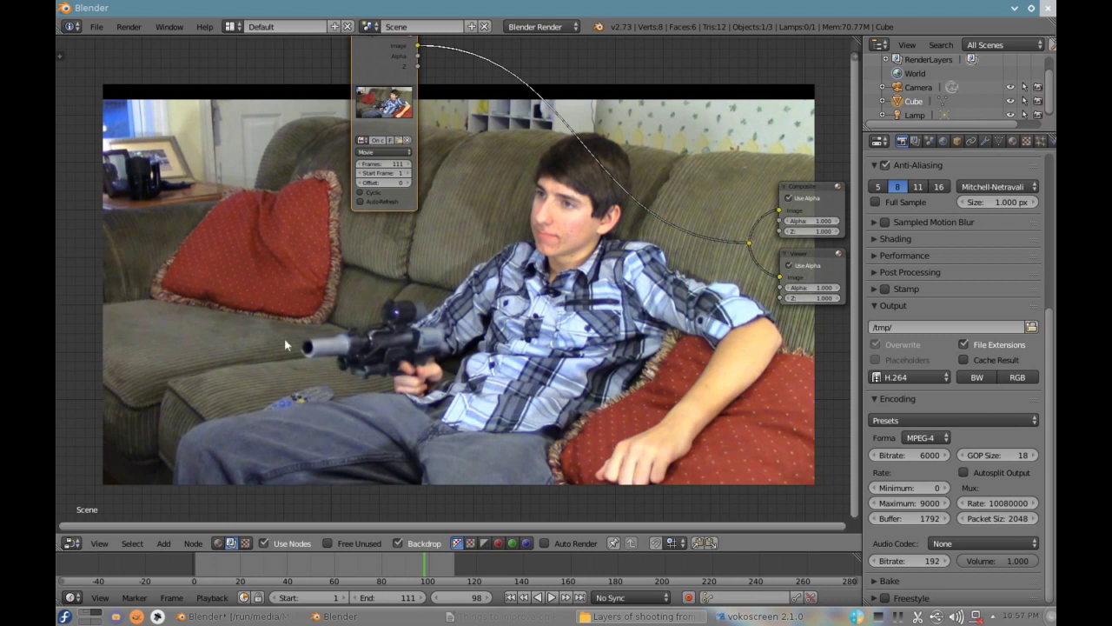
- Change the Node Editor area to the UV/Image Editor and display the Viewer Node image in it
click(71, 543)
click(96, 436)
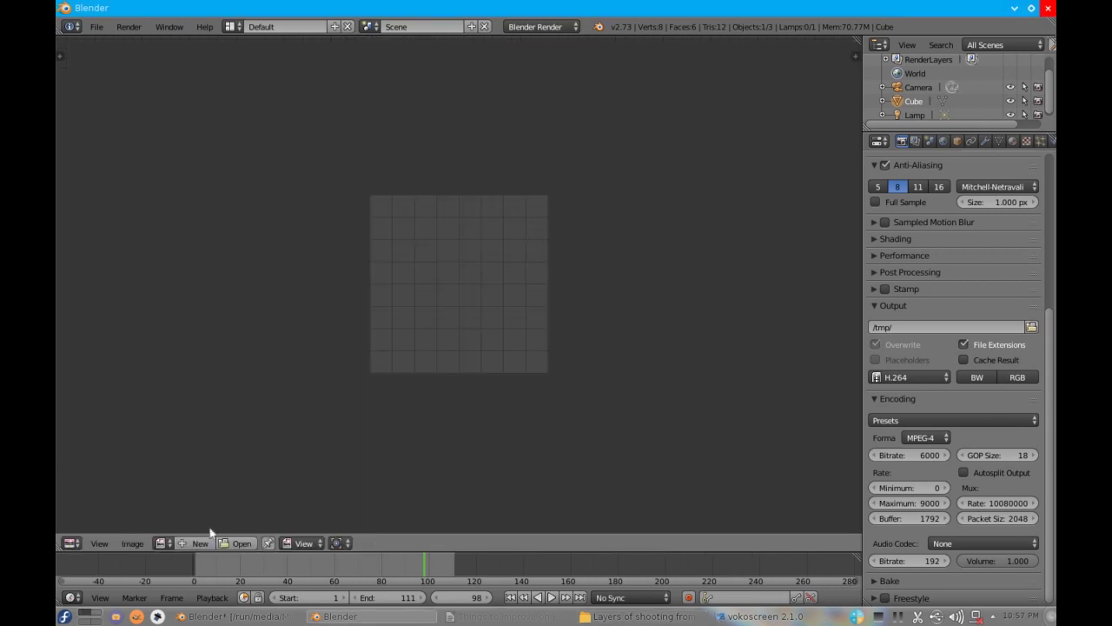
click(161, 543)
click(168, 538)
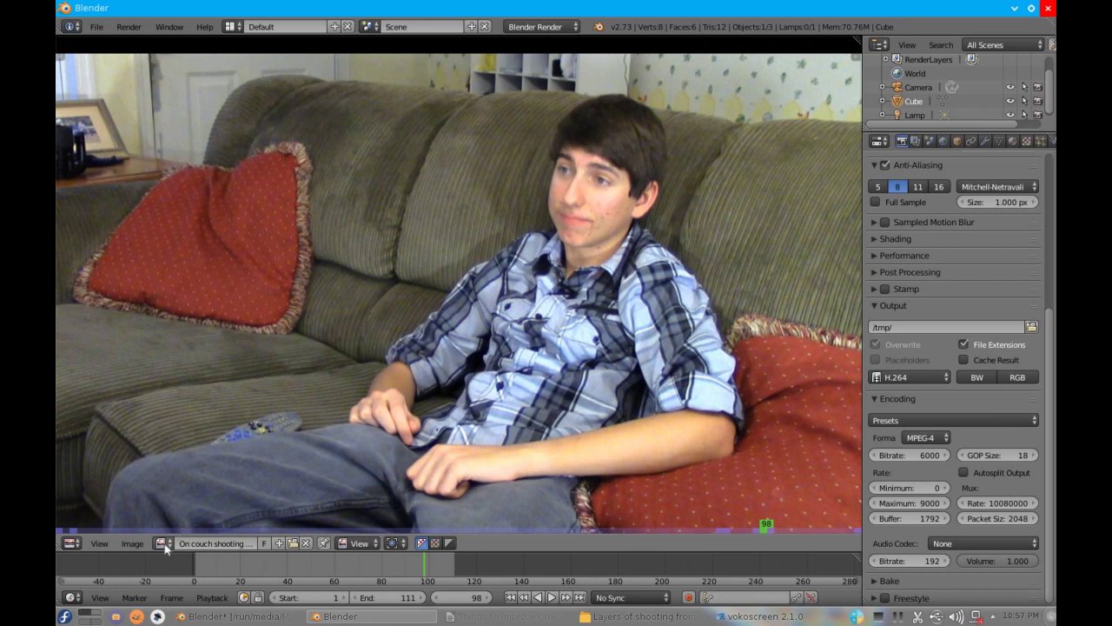
click(163, 543)
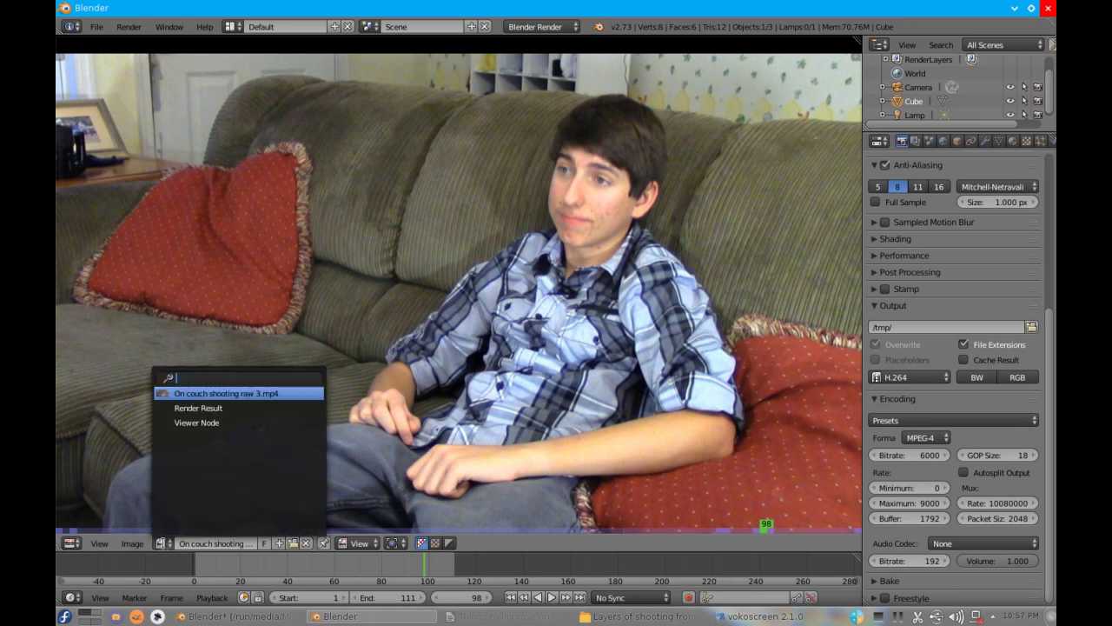
click(182, 421)
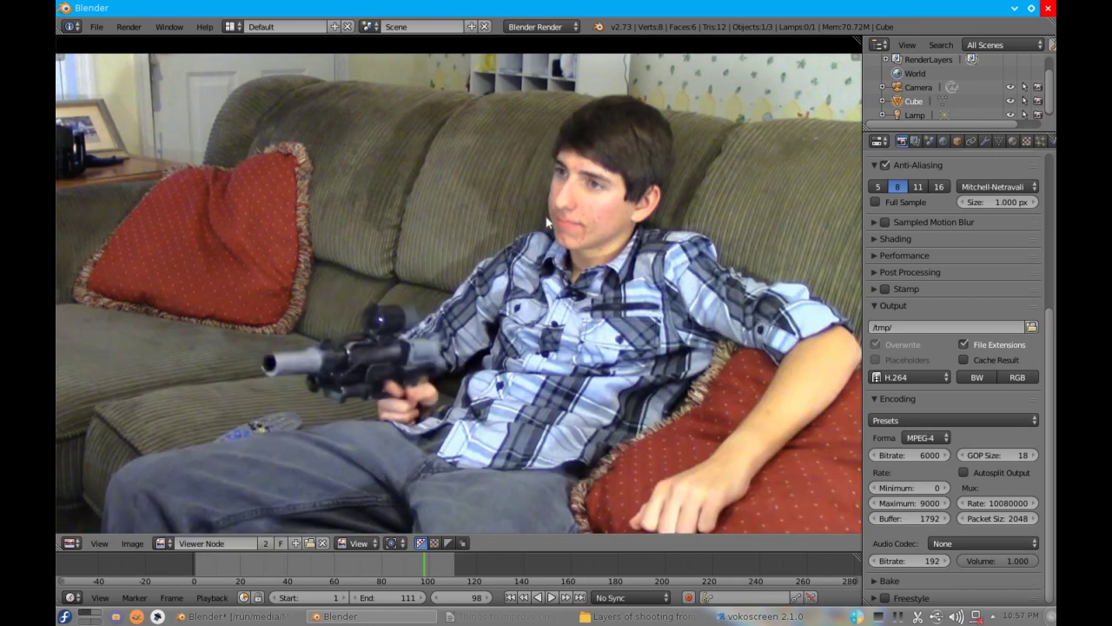
scroll(417, 262, down, 1)
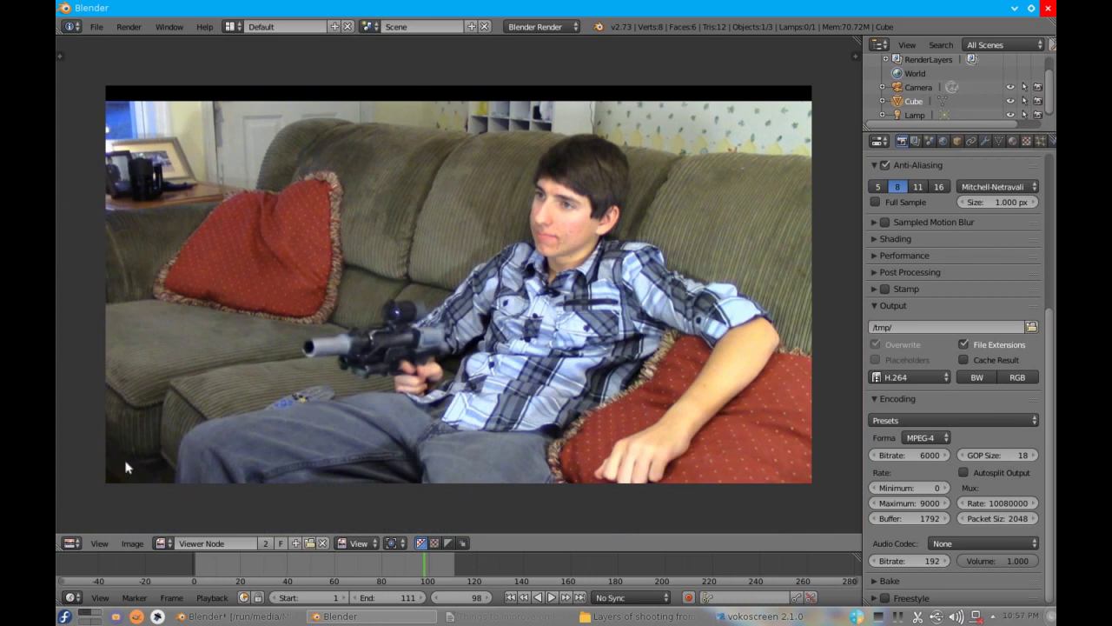
- Change the main area to the Node Editor and back to the UV/Image Editor
click(67, 544)
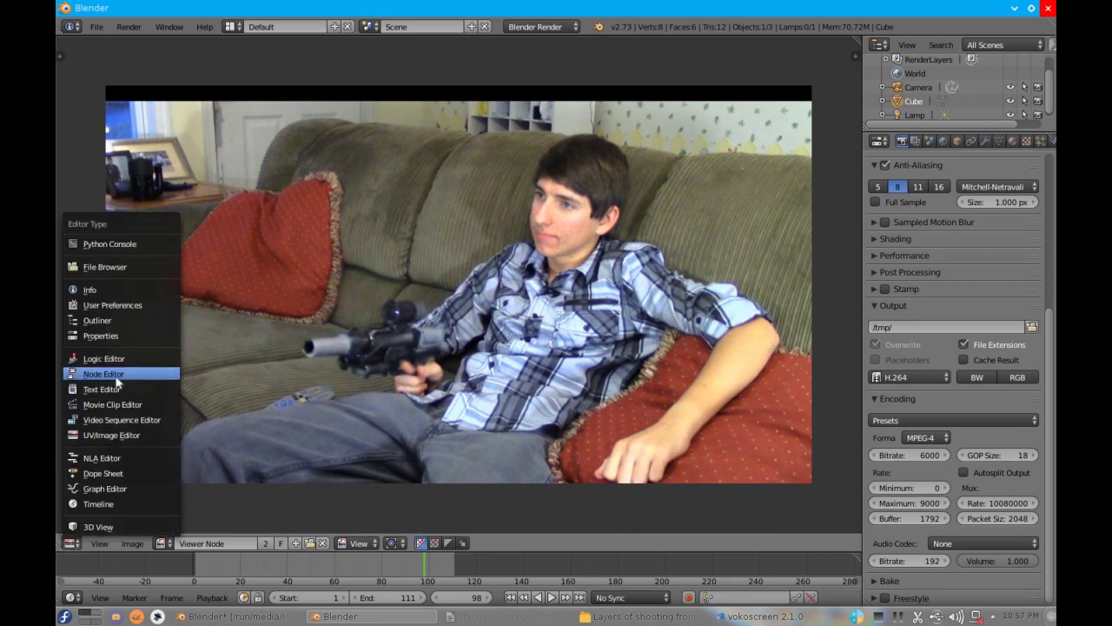
click(105, 374)
click(71, 543)
click(92, 454)
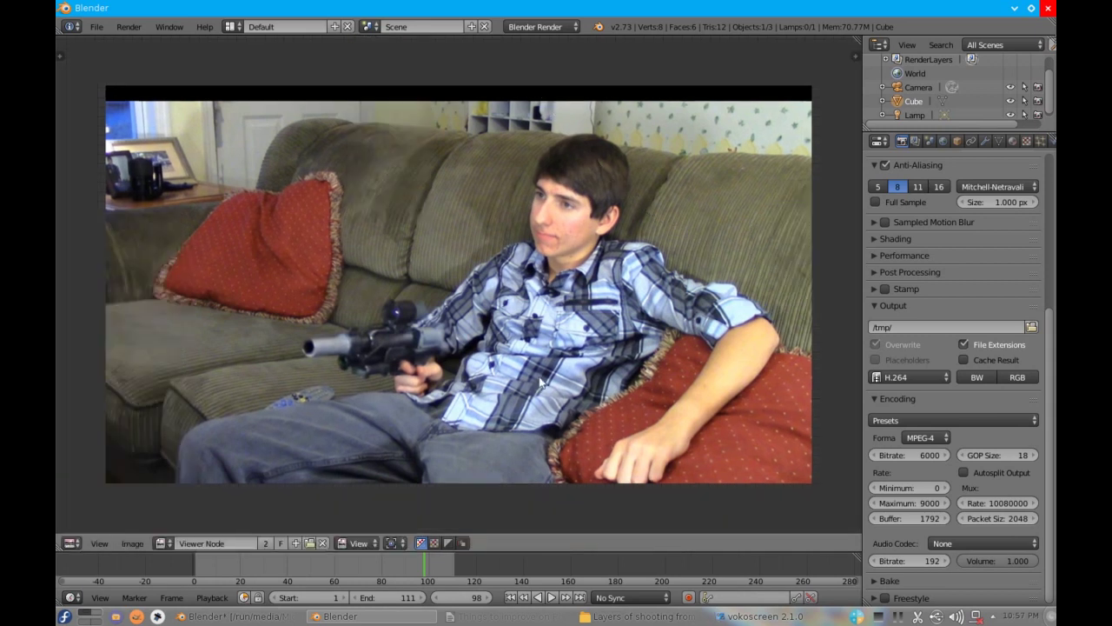
- Show the image editor's properties sidebar, make it narrower and switch the editor from View to Mask mode
key(n)
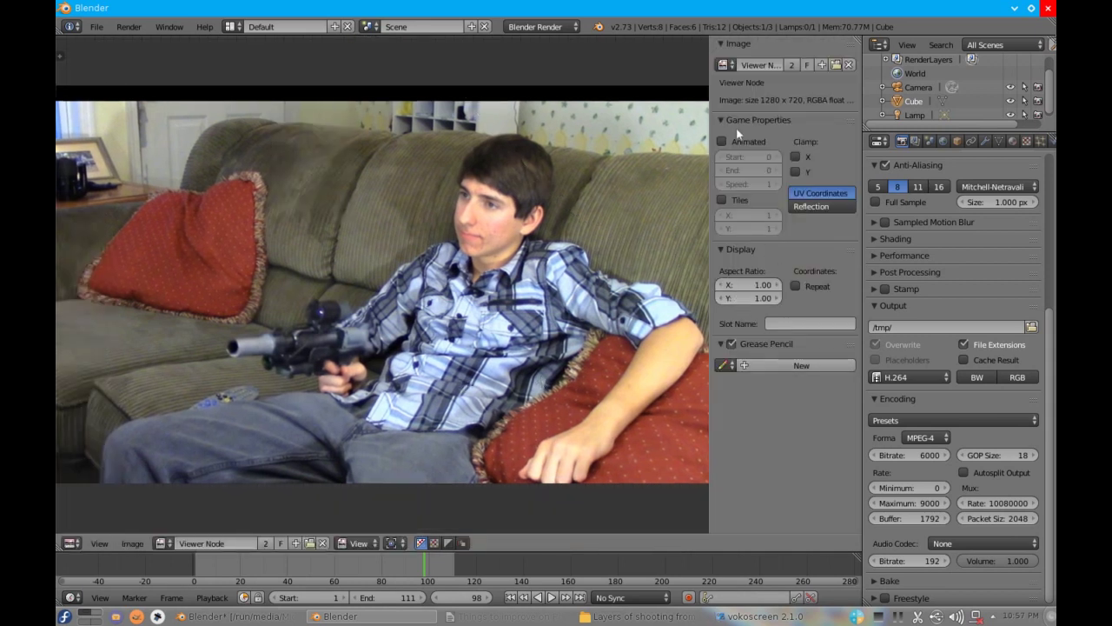
drag(710, 95, 747, 98)
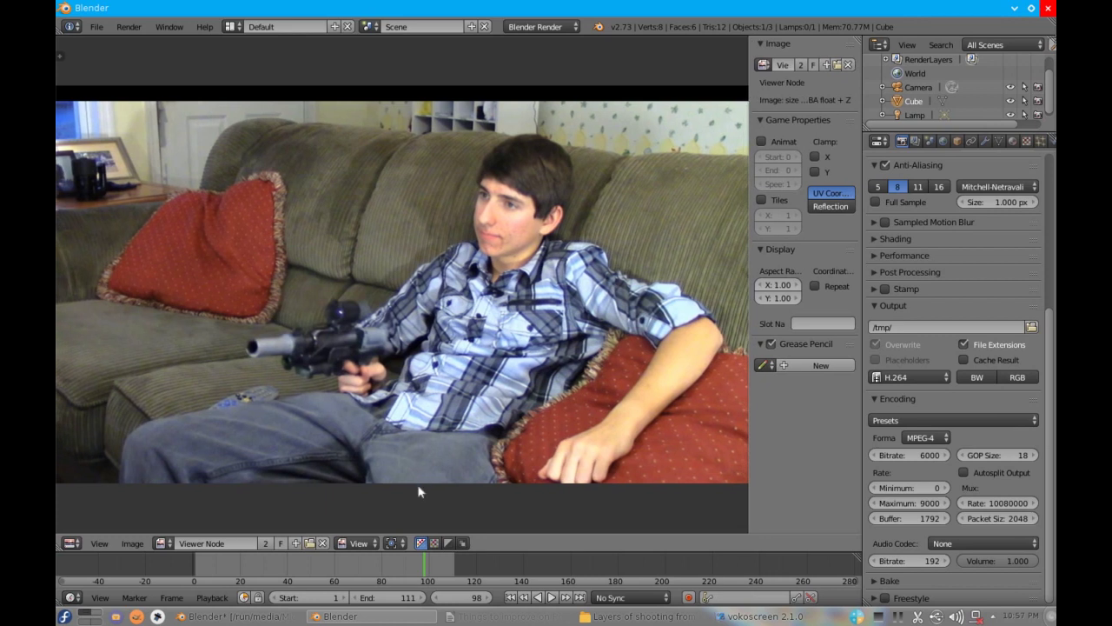
click(355, 543)
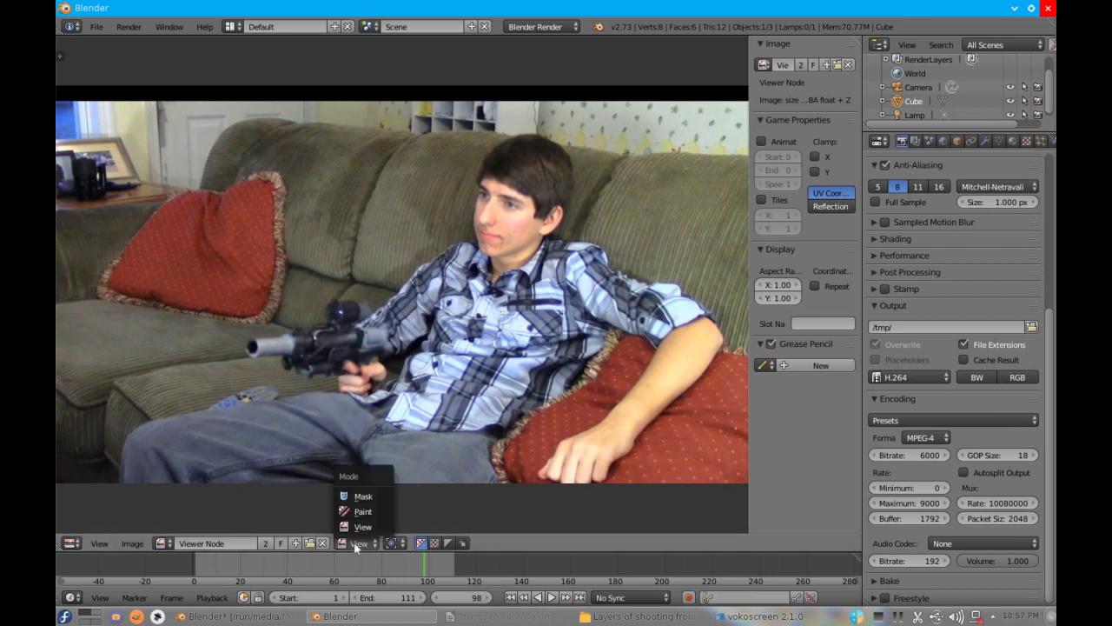
click(362, 496)
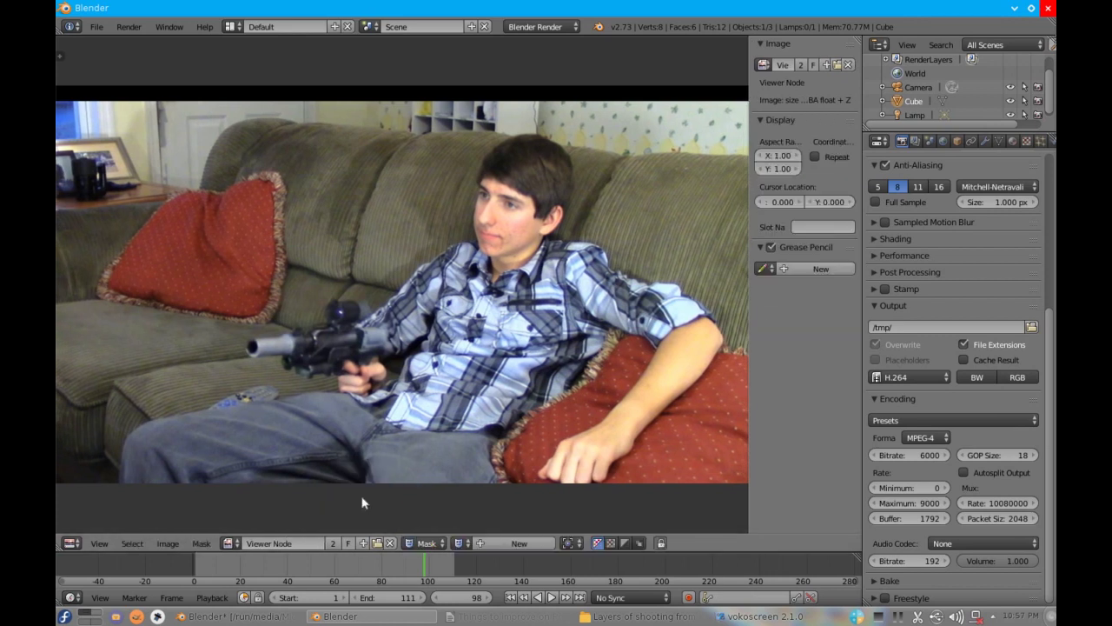
- Create a new mask with one mask layer and widen the properties sidebar slightly
click(525, 543)
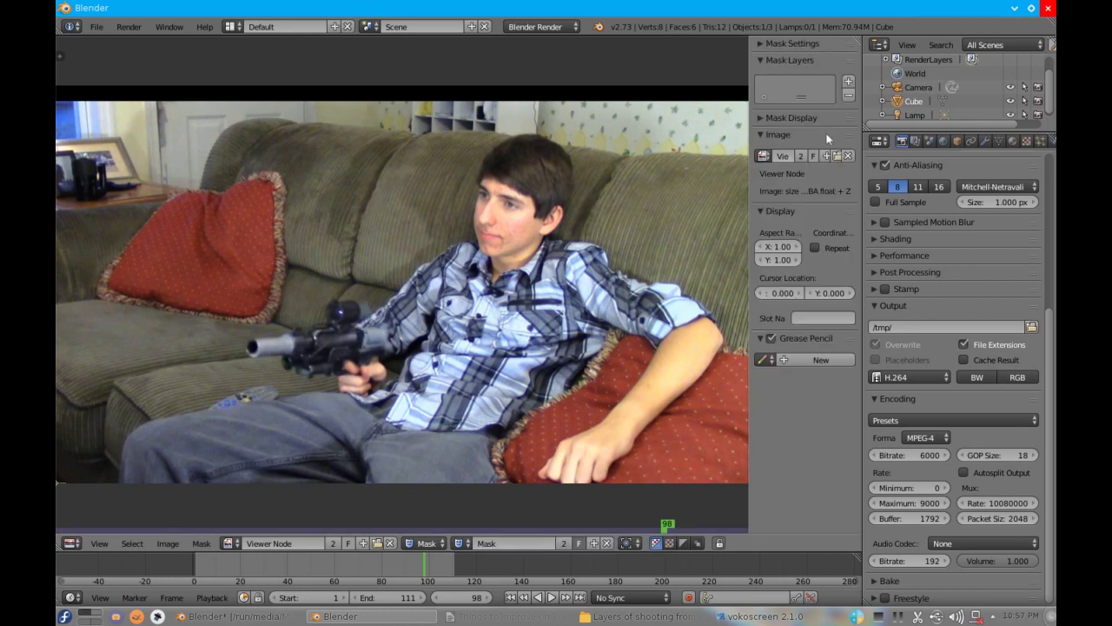
click(849, 82)
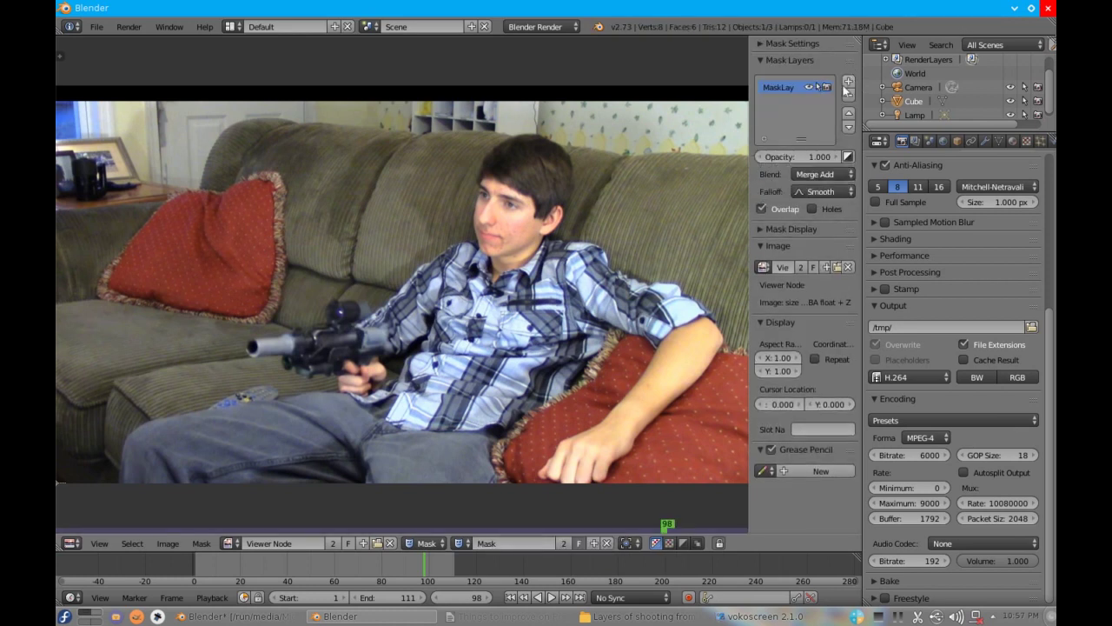
drag(747, 90, 728, 90)
- Outline the dark opening of the blaster's muzzle with a closed eight-point mask spline on frame 98 and select all its points
key(Home)
scroll(370, 281, up, 8)
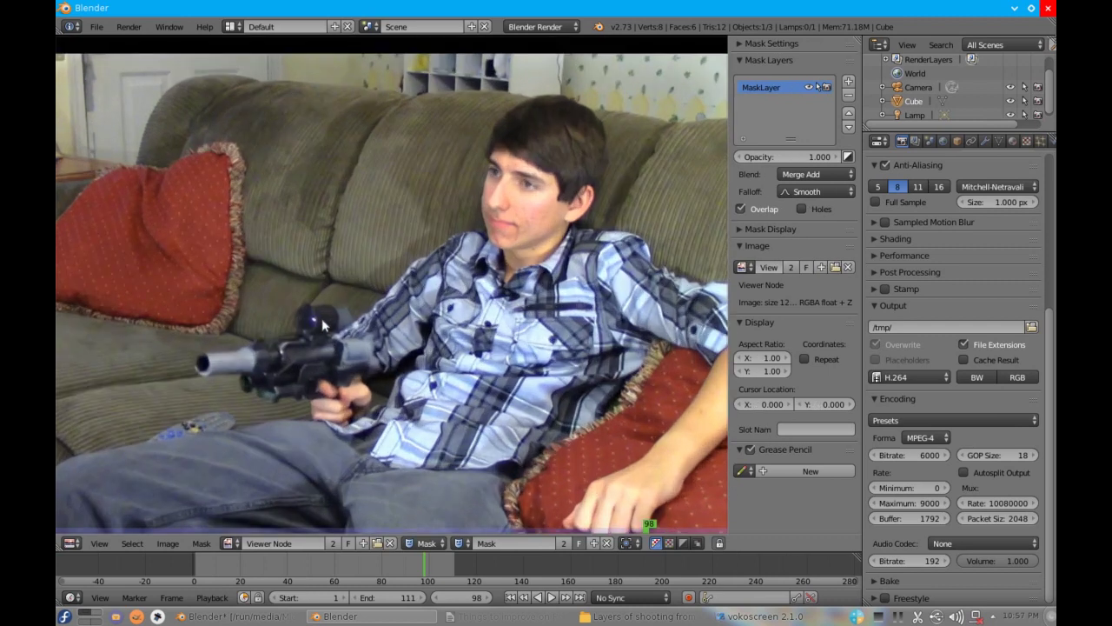
scroll(383, 337, up, 3)
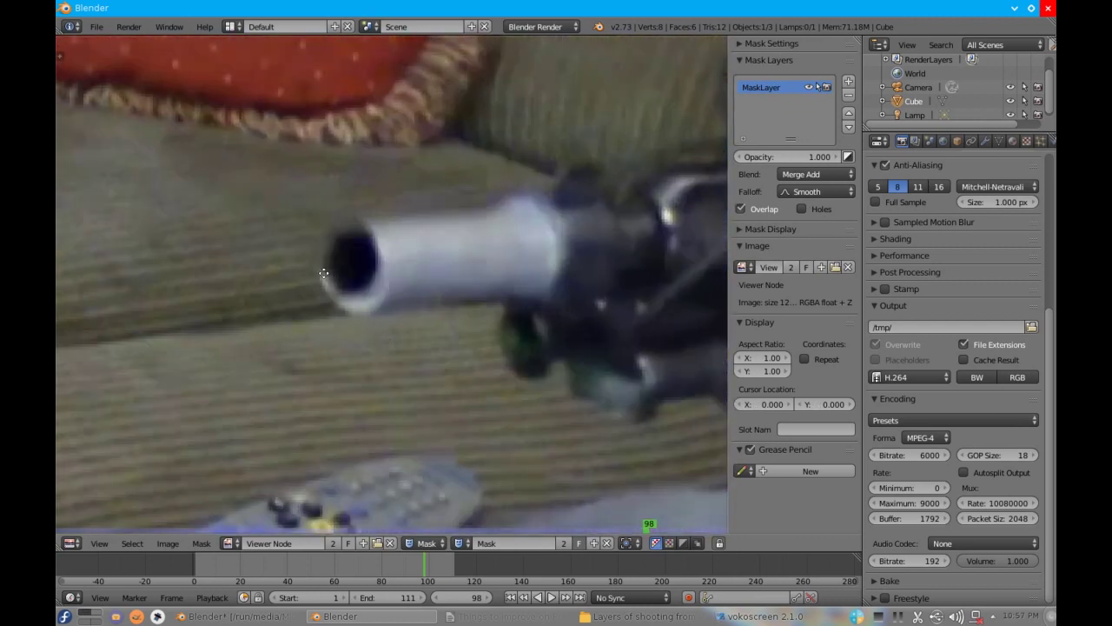
scroll(460, 283, up, 3)
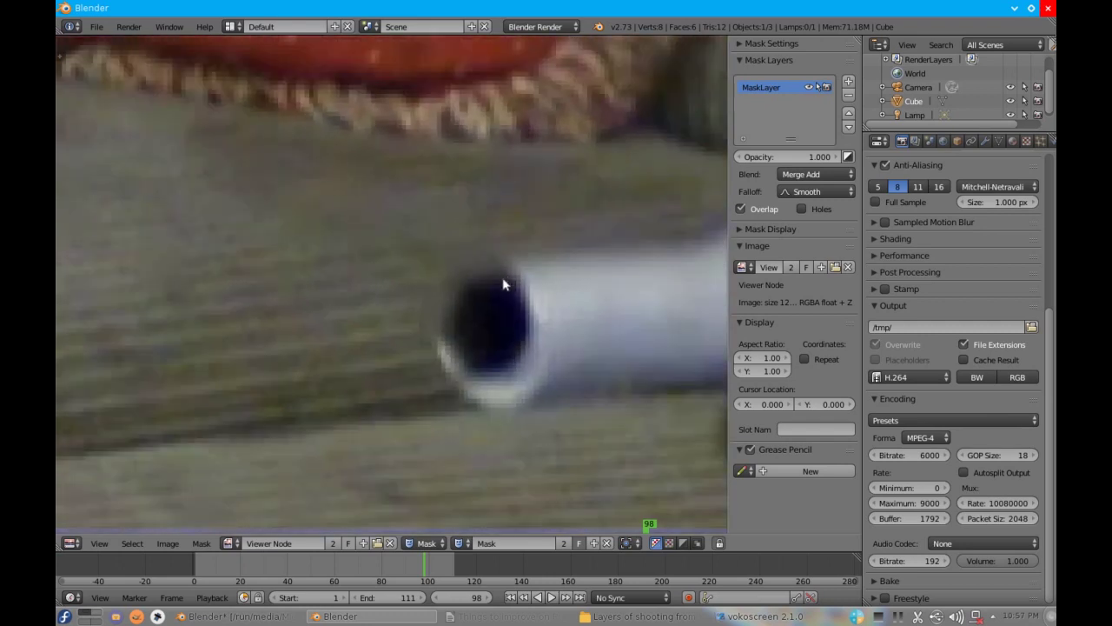
ctrl+click(502, 278)
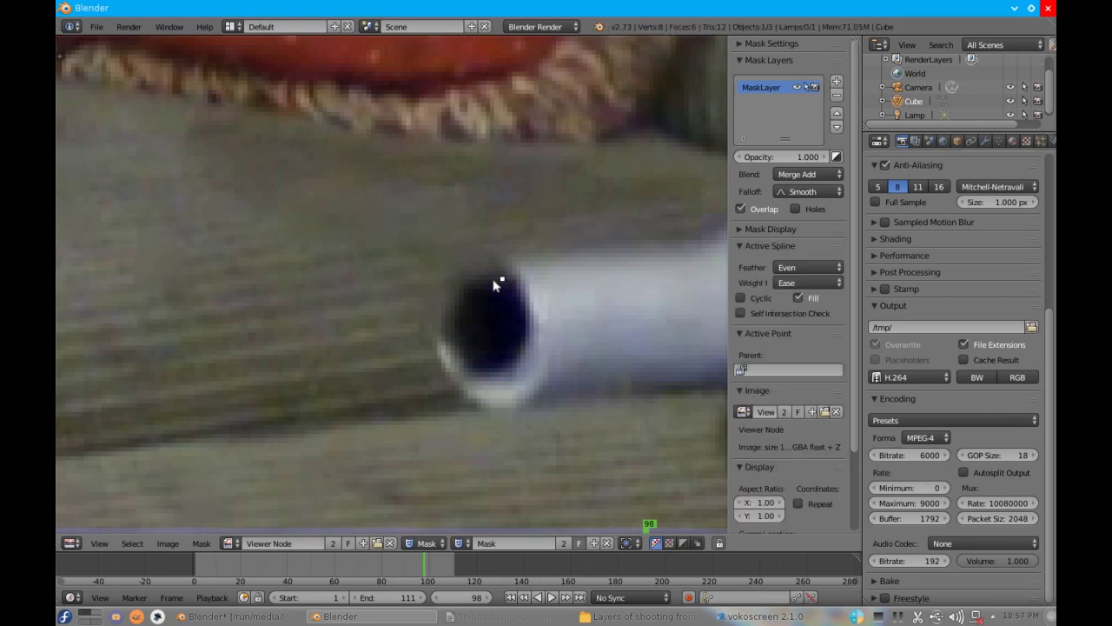
ctrl+click(451, 328)
ctrl+click(456, 357)
ctrl+click(486, 378)
ctrl+click(509, 362)
ctrl+click(526, 337)
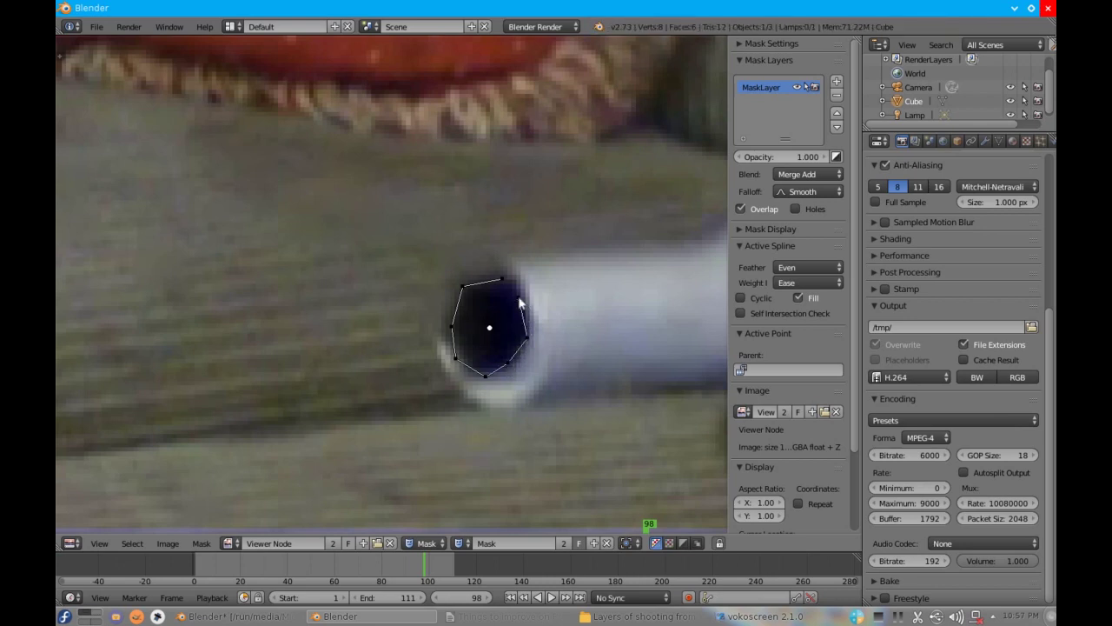
key(alt+c)
key(a)
key(s)
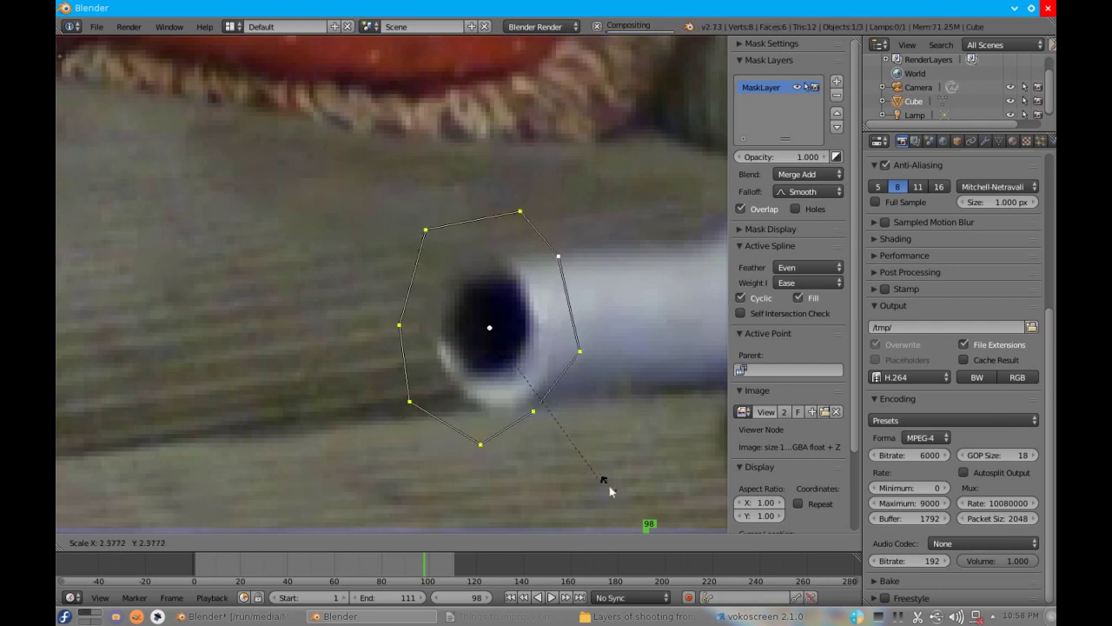
key(Escape)
key(r)
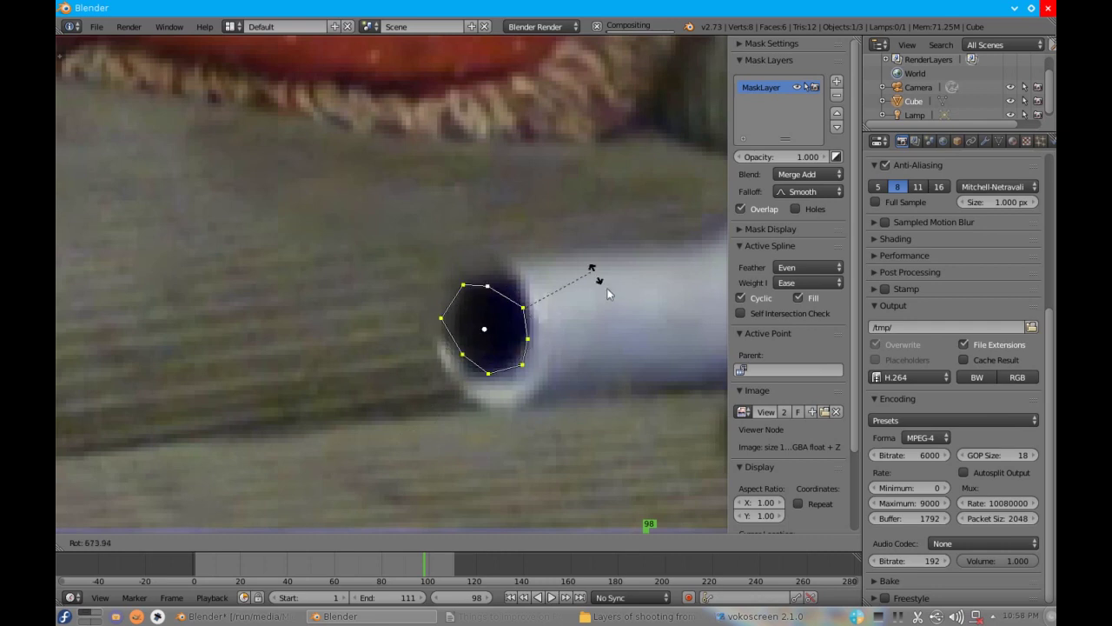
click(582, 468)
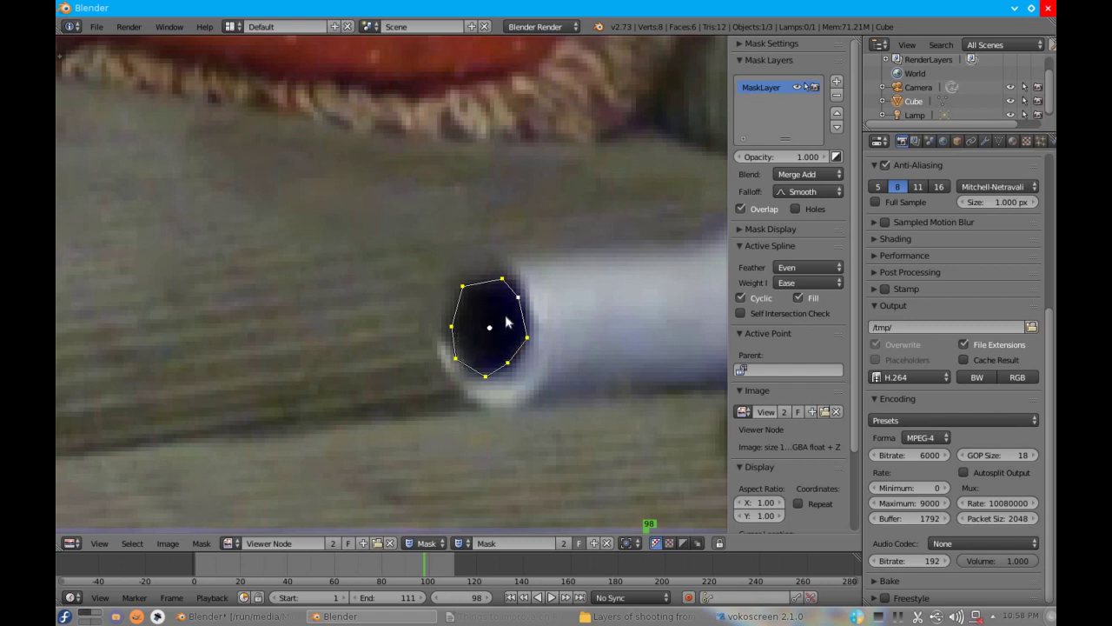
key(s)
key(Escape)
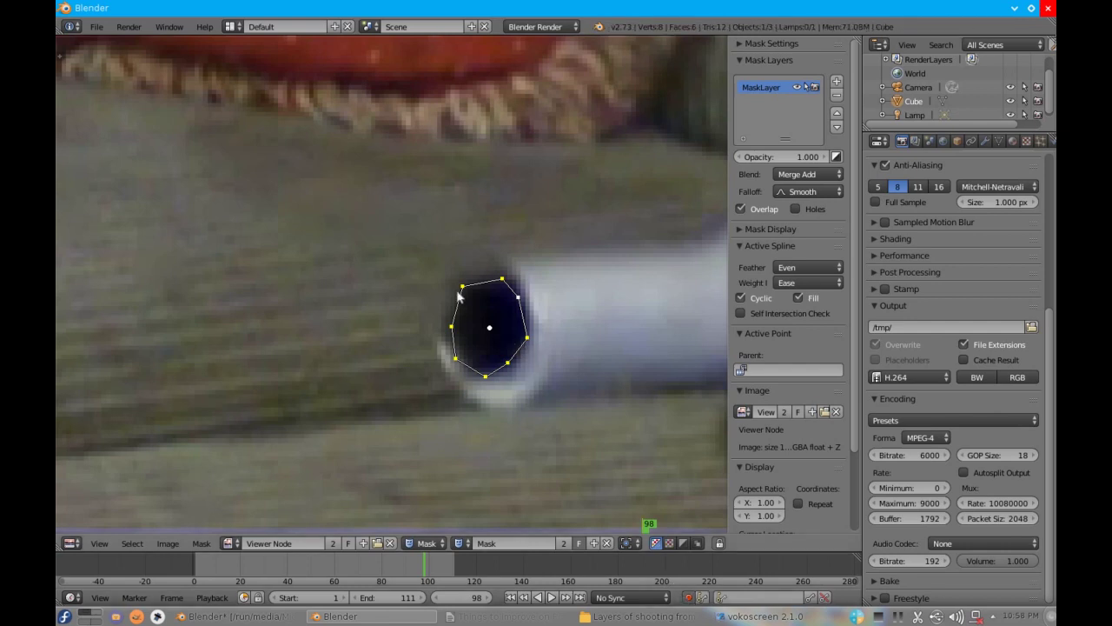
- On frame 97, move the whole mask outline up onto the muzzle opening and compare it with frame 96
key(Left)
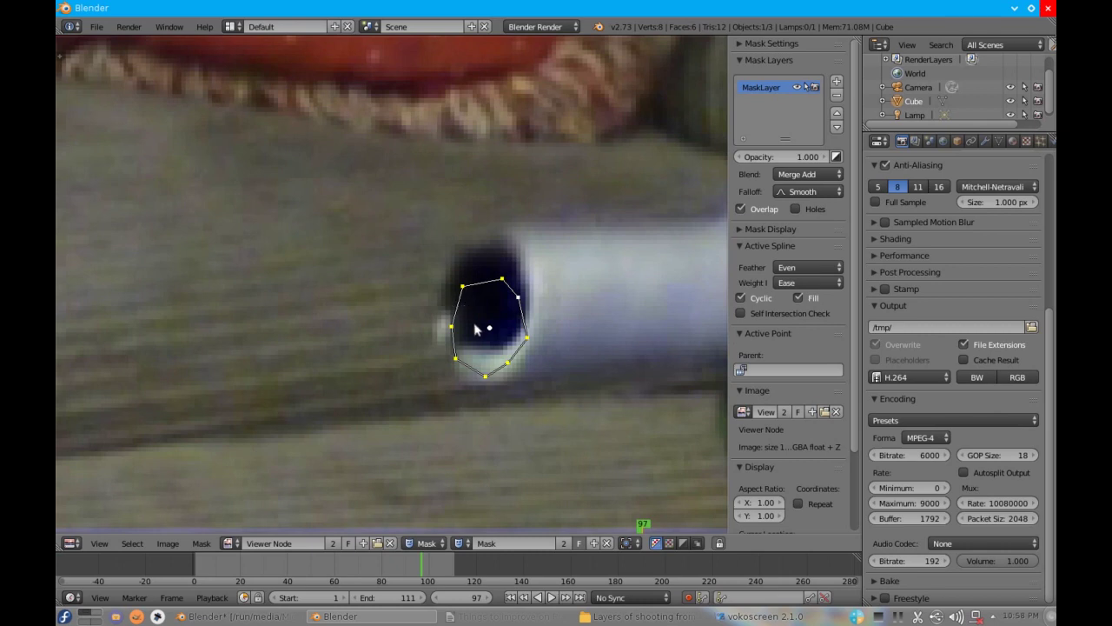
key(g)
click(476, 299)
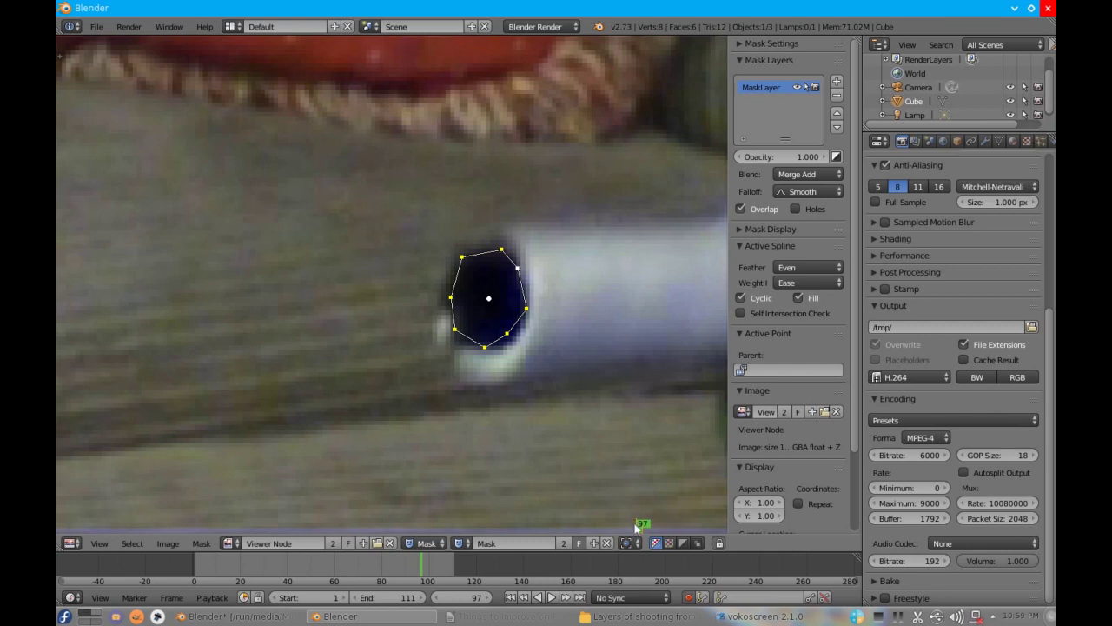
key(Left)
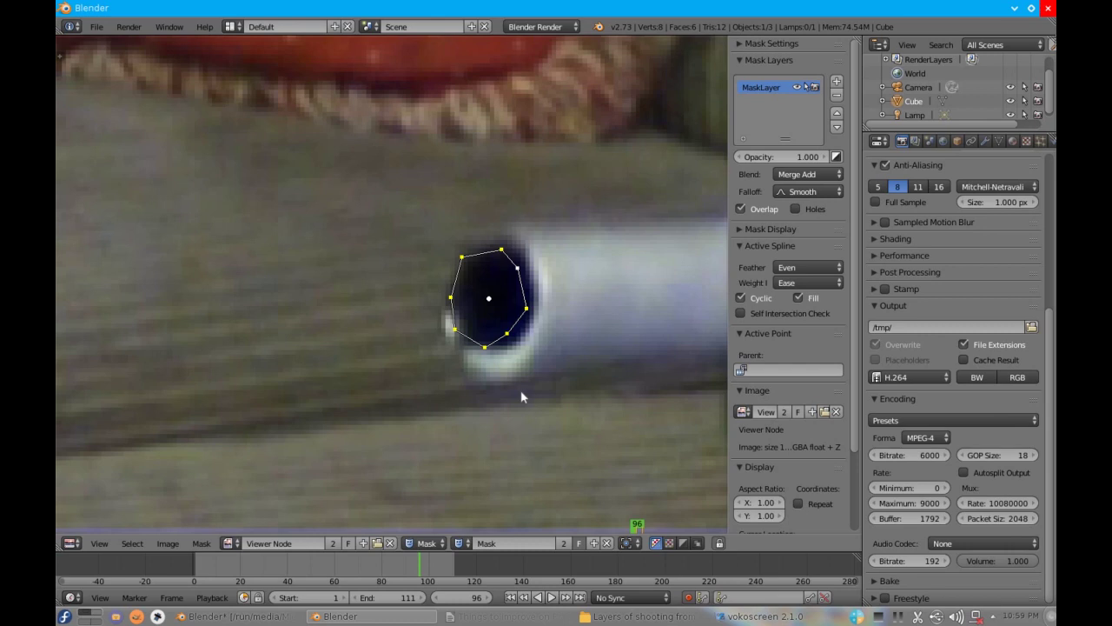
key(Right)
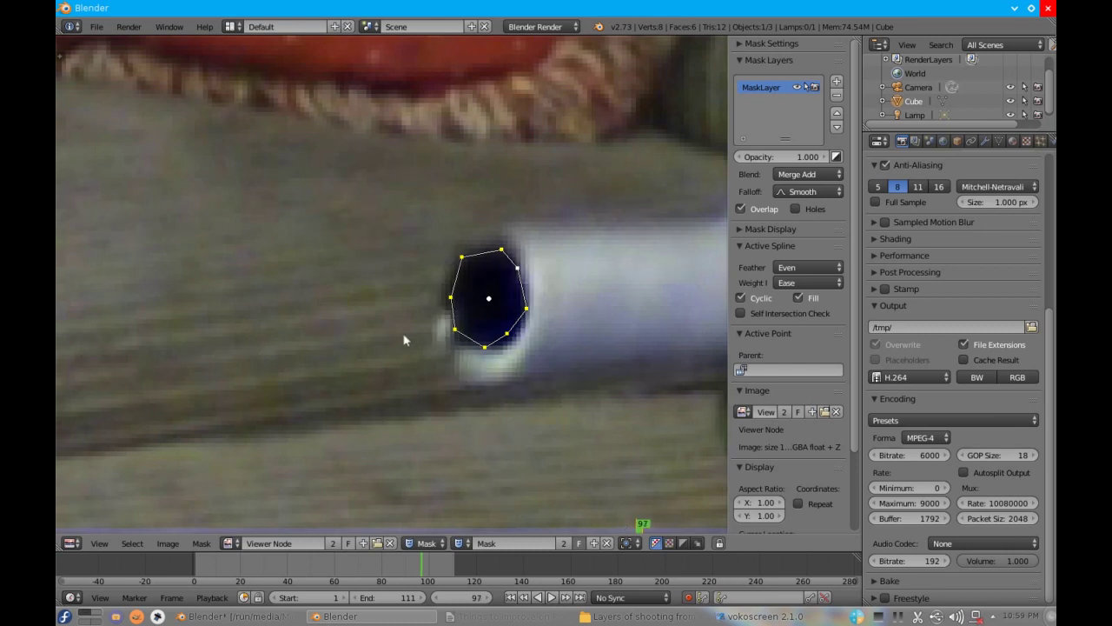
- Rotate the mask on frame 97 and scale it along Y to fit the muzzle opening
key(r)
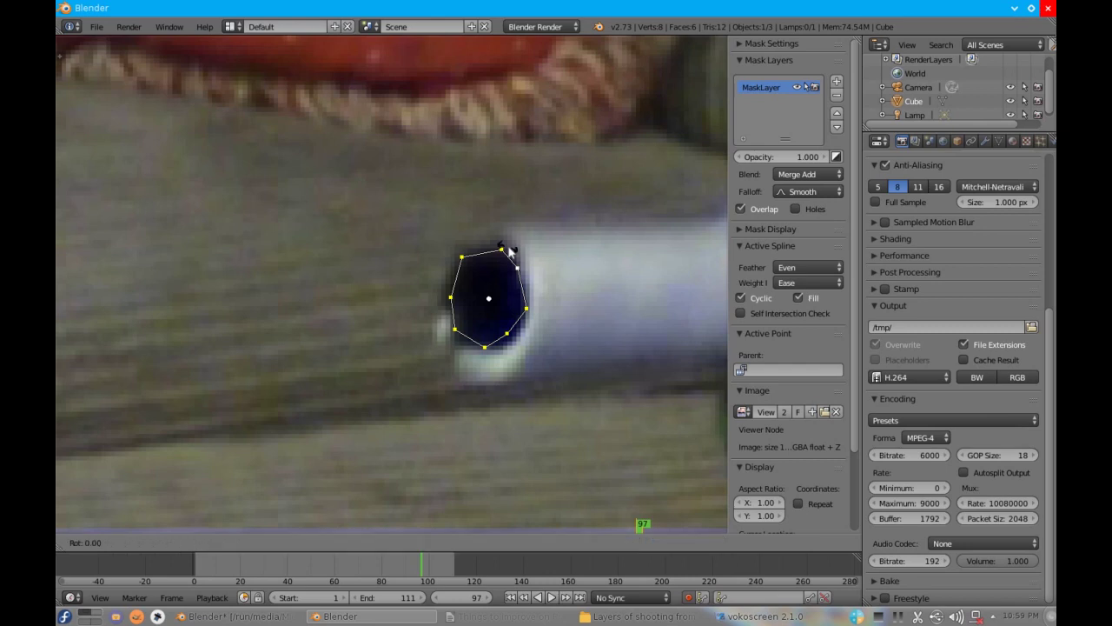
click(542, 325)
key(s)
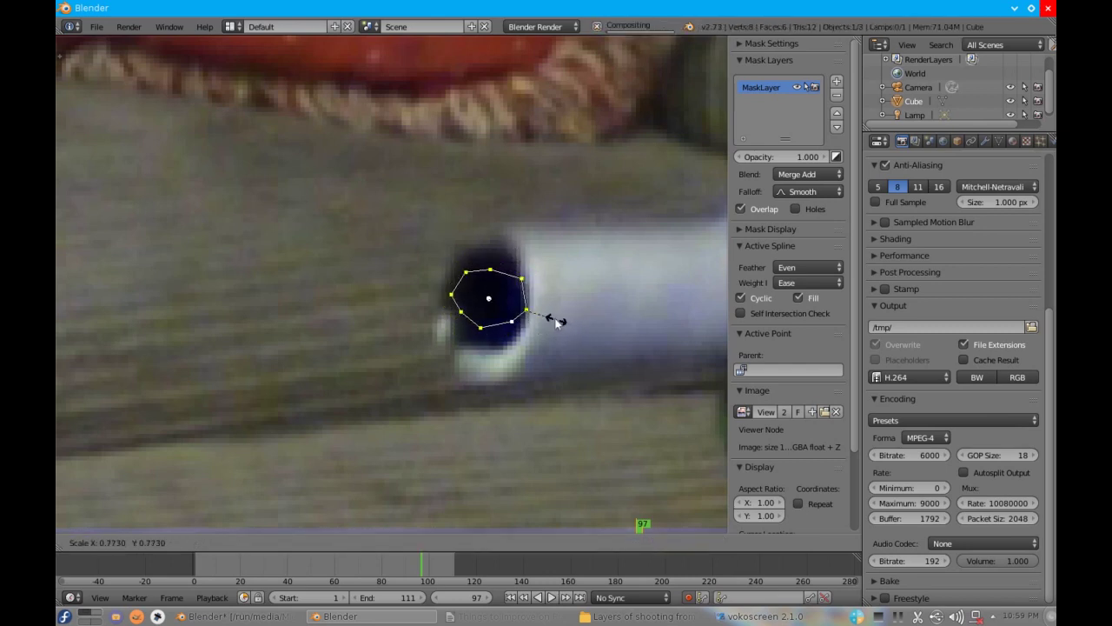
key(y)
click(549, 393)
- On frame 96, move and rotate the mask to match the muzzle opening
key(Right)
key(Left)
key(Left)
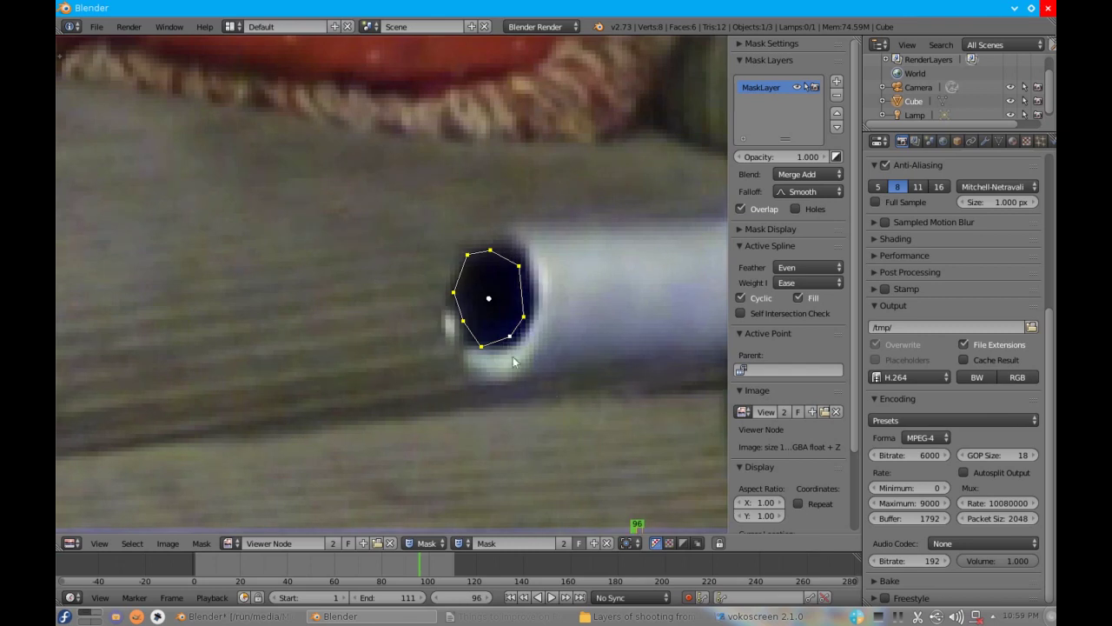
key(g)
click(522, 359)
key(r)
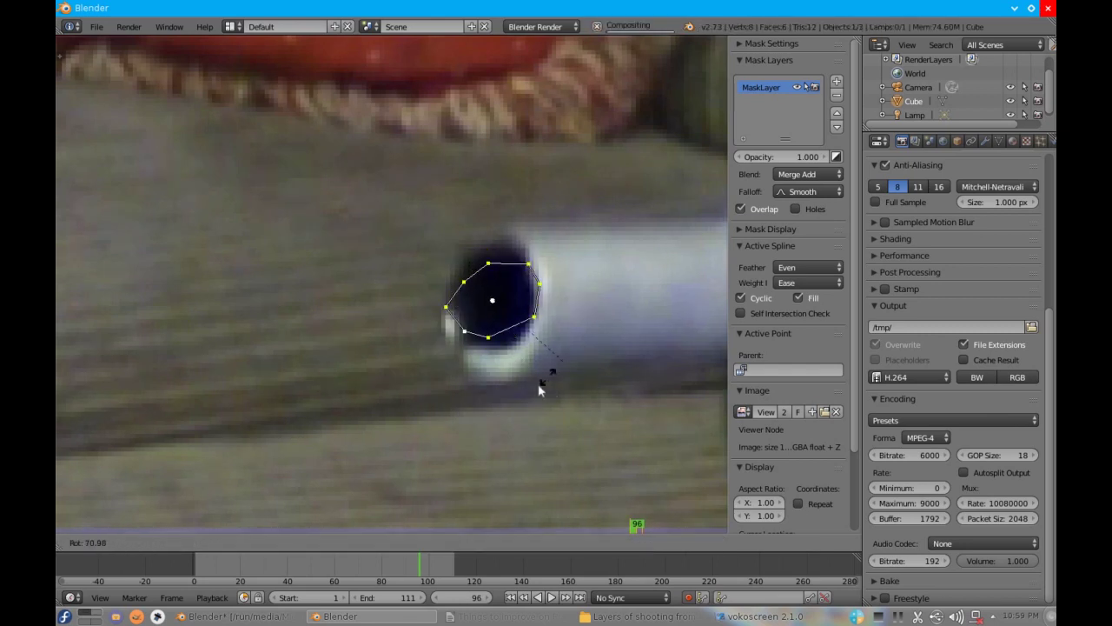
key(Escape)
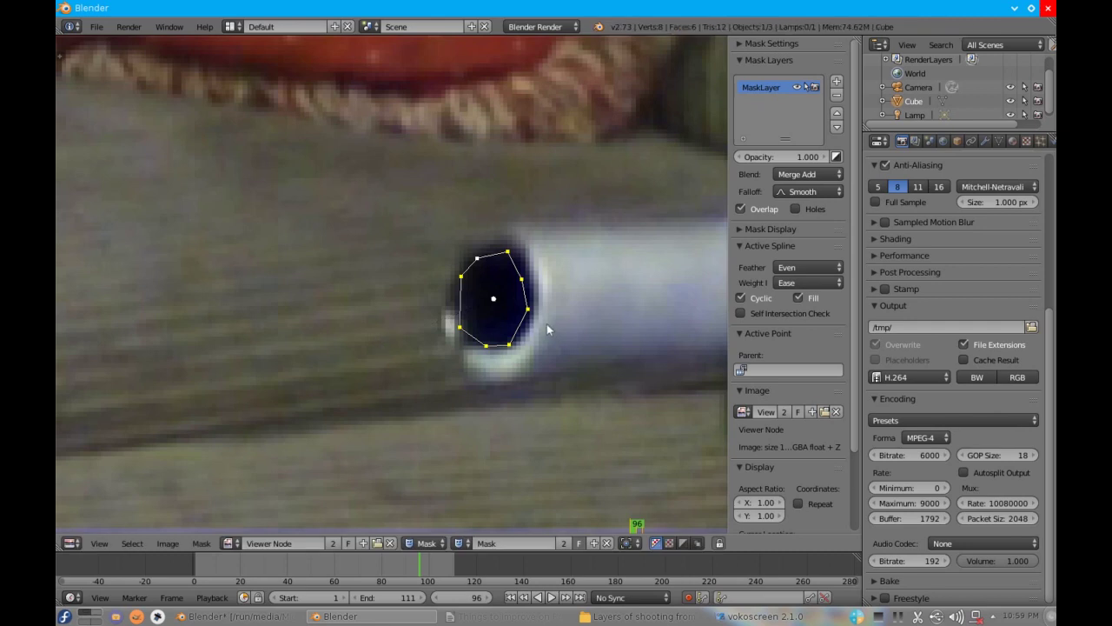
- Step through frames 96 to 99 and back to examine how the mask follows the blaster's muzzle
key(Right)
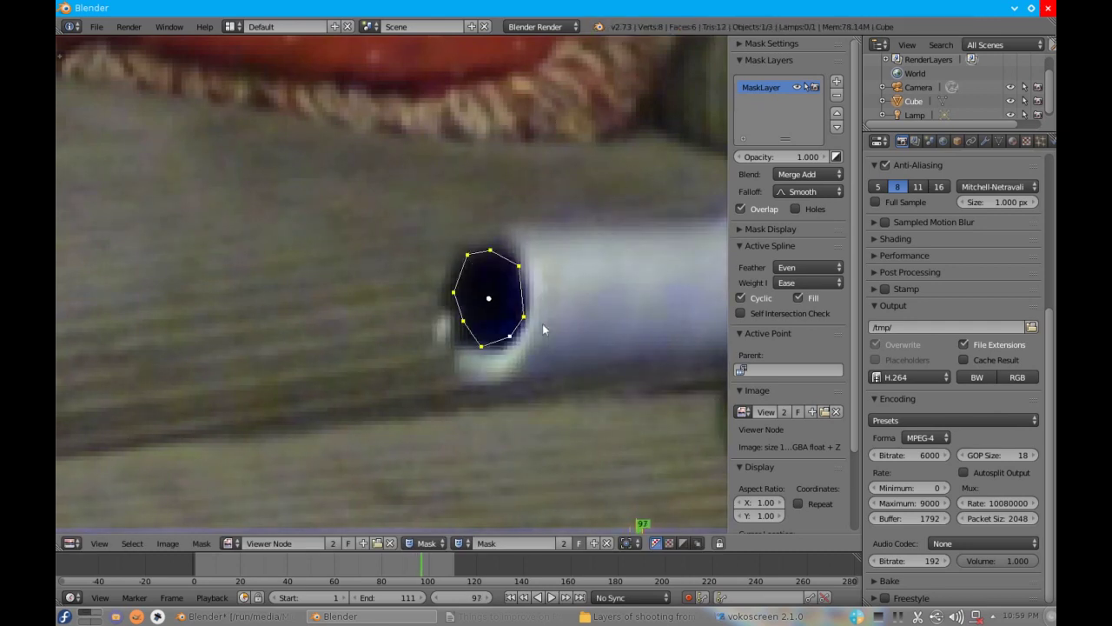
key(Right)
key(Right)
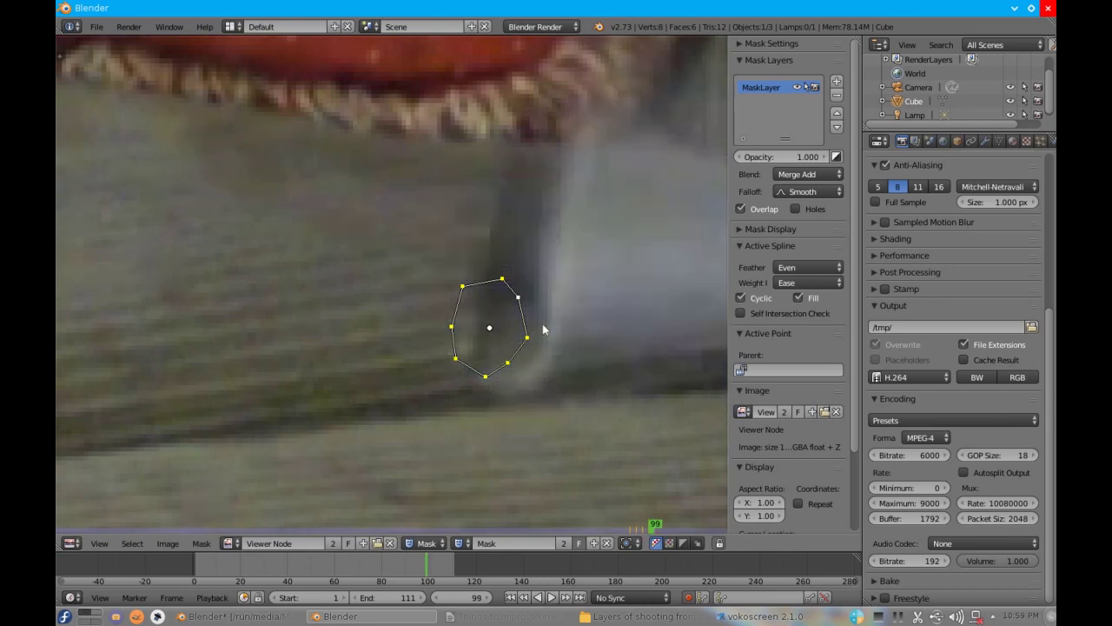
scroll(502, 310, down, 5)
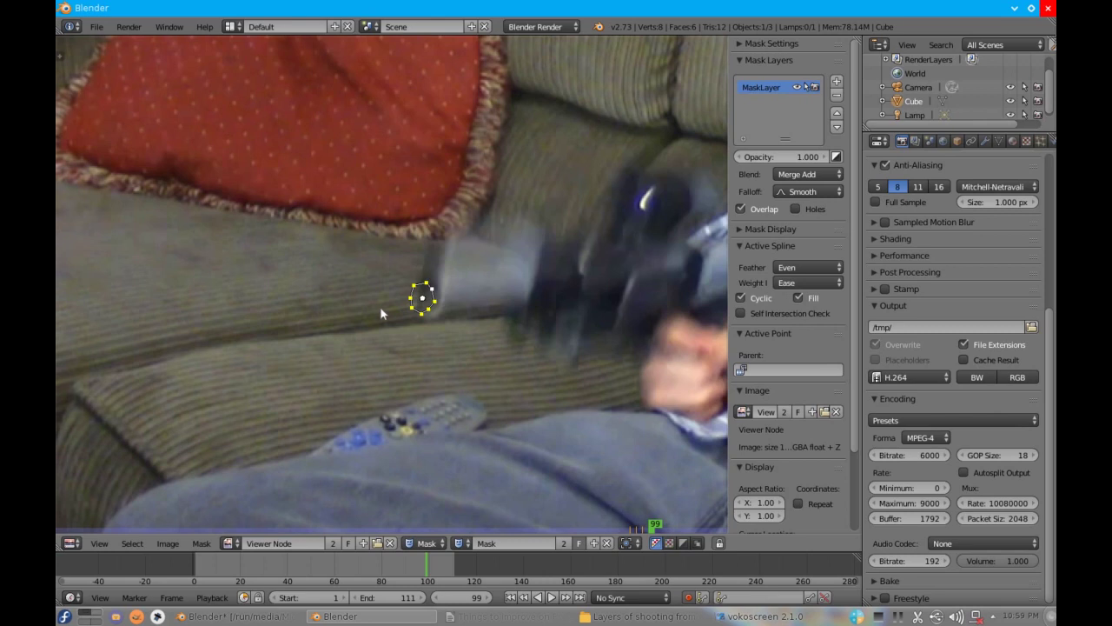
scroll(380, 313, up, 4)
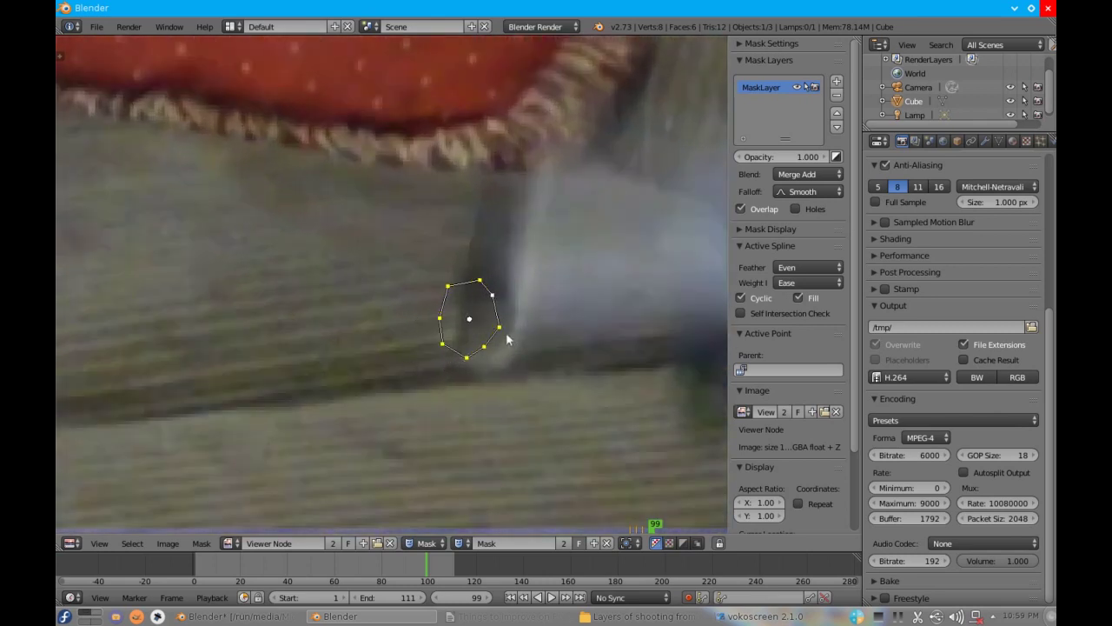
key(Left)
key(Left)
key(Left)
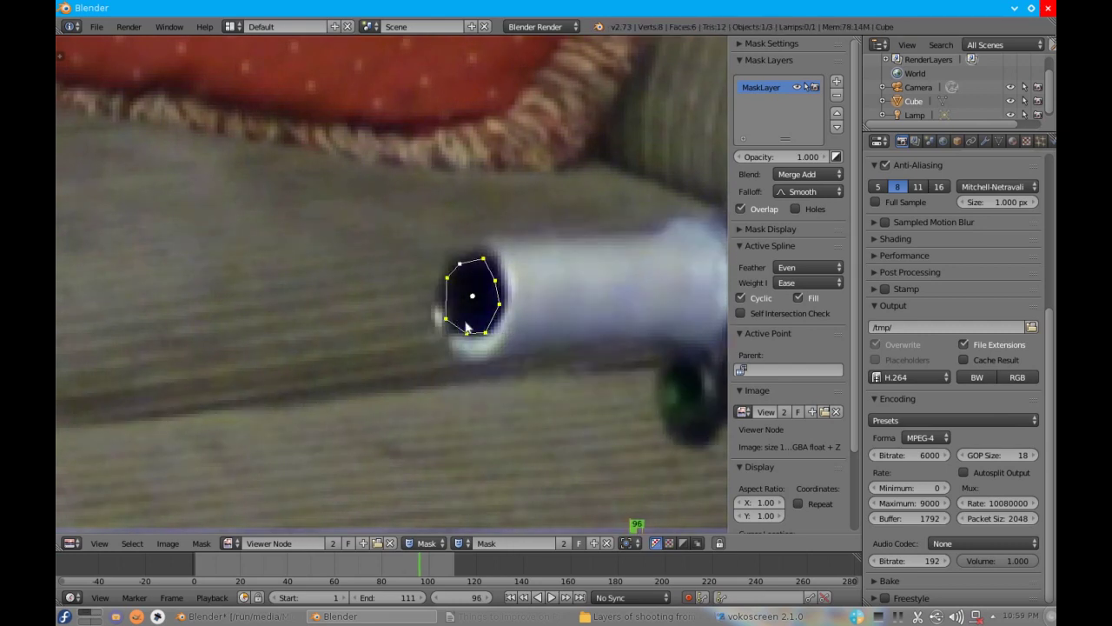
- On frame 95, move the whole mask outside the image, beyond its left edge
key(Left)
scroll(453, 378, down, 8)
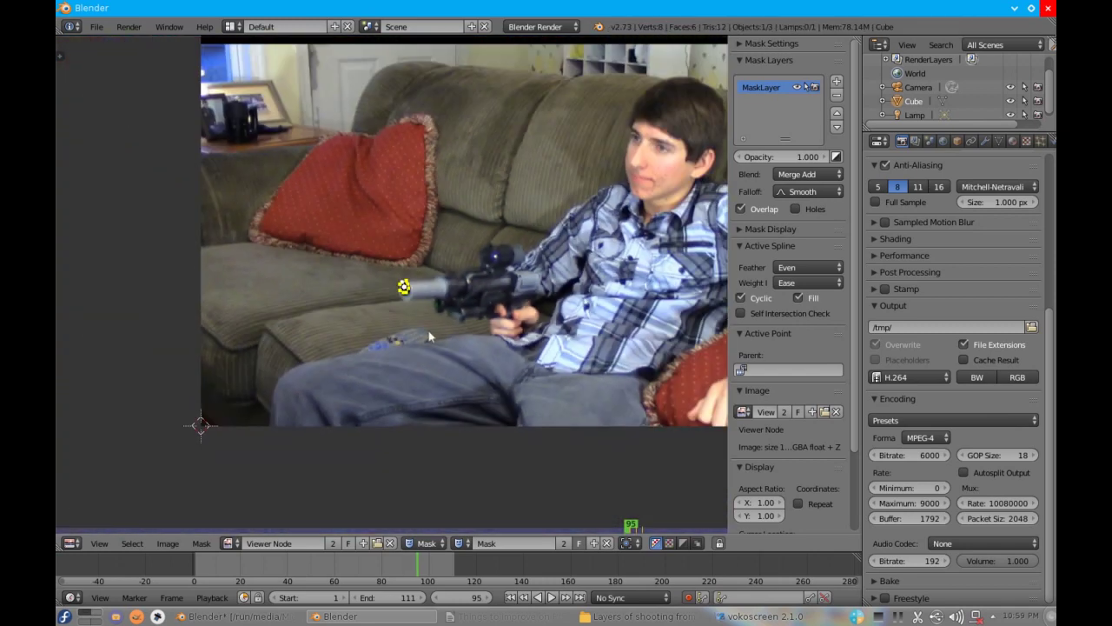
key(g)
click(175, 288)
- Step back to frame 61 and forward to frame 95 to check the mask's position outside the image
key(Left)
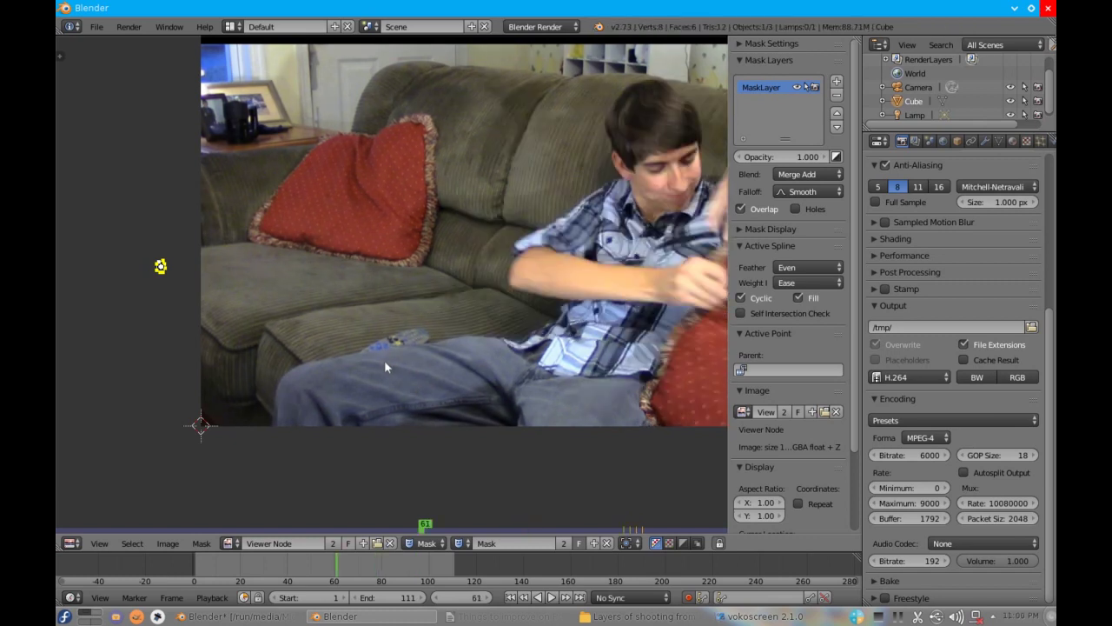
key(Right)
key(Right)
key(Right)
key(Right)
key(Right)
key(Right)
key(Right)
key(Right)
key(Right)
key(Right)
key(Right)
key(Right)
key(Right)
key(Right)
key(Right)
key(Right)
key(Right)
key(Right)
key(Right)
key(Right)
key(Right)
key(Right)
key(Right)
key(Right)
key(Right)
key(Right)
key(Right)
key(Right)
key(Right)
key(Right)
key(Right)
key(Right)
key(Right)
key(Right)
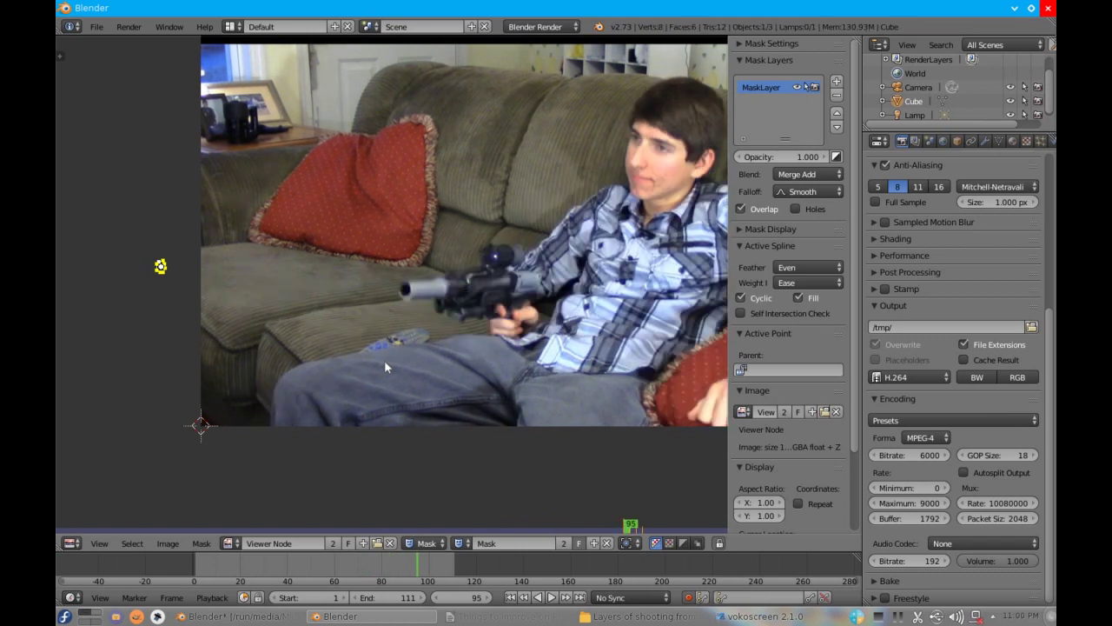
- Examine the mask's fit on the muzzle opening up close, stepping between frames 95 and 98
scroll(456, 333, up, 10)
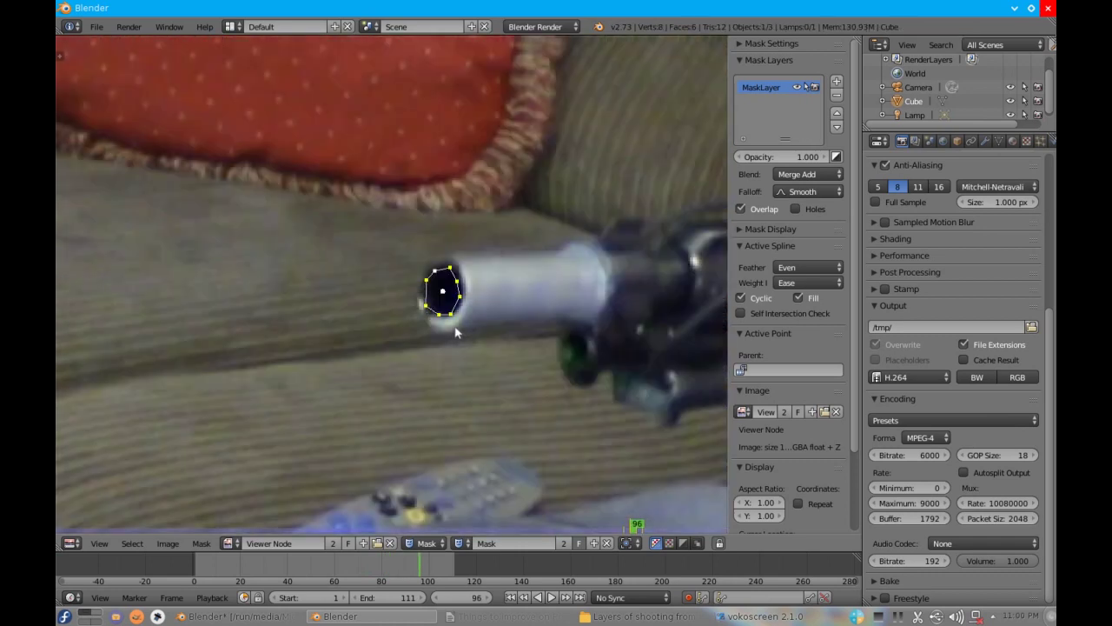
scroll(455, 331, down, 6)
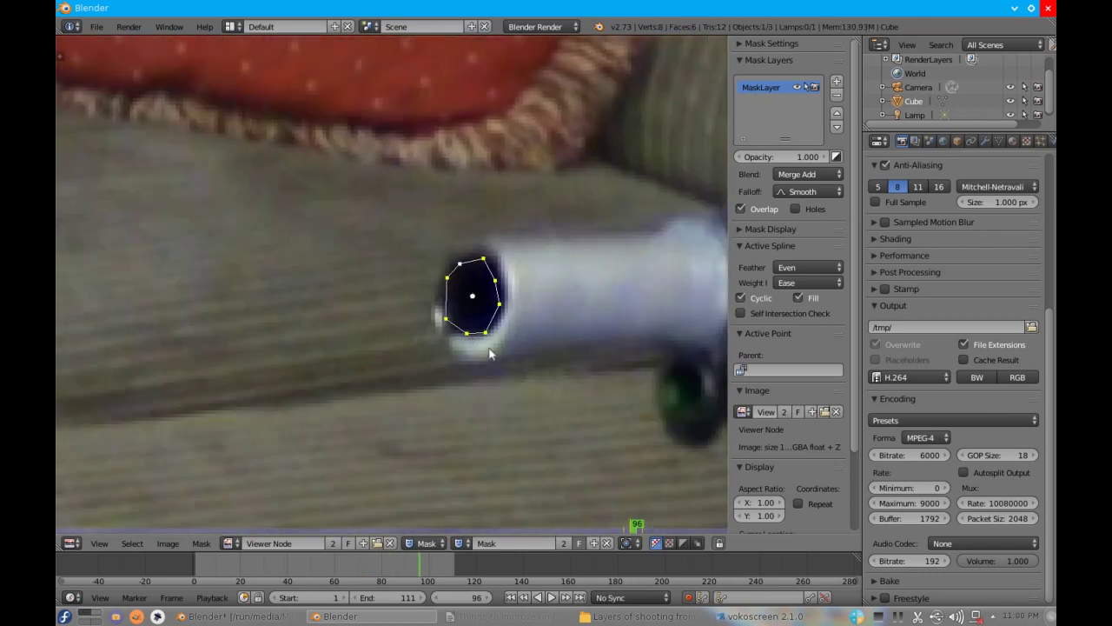
key(Left)
key(Right)
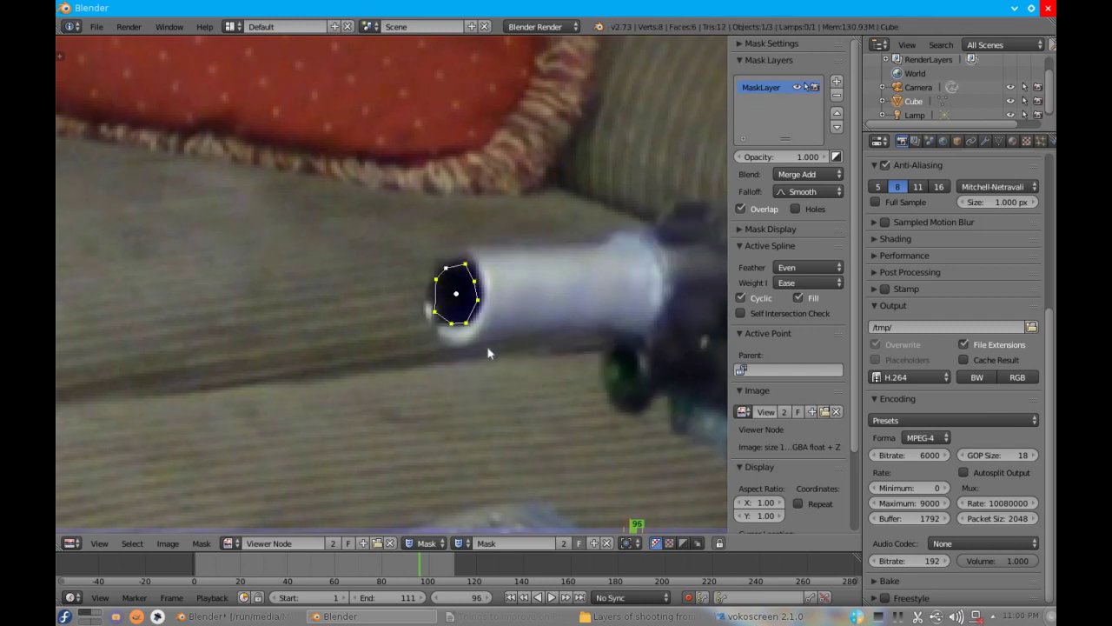
key(Left)
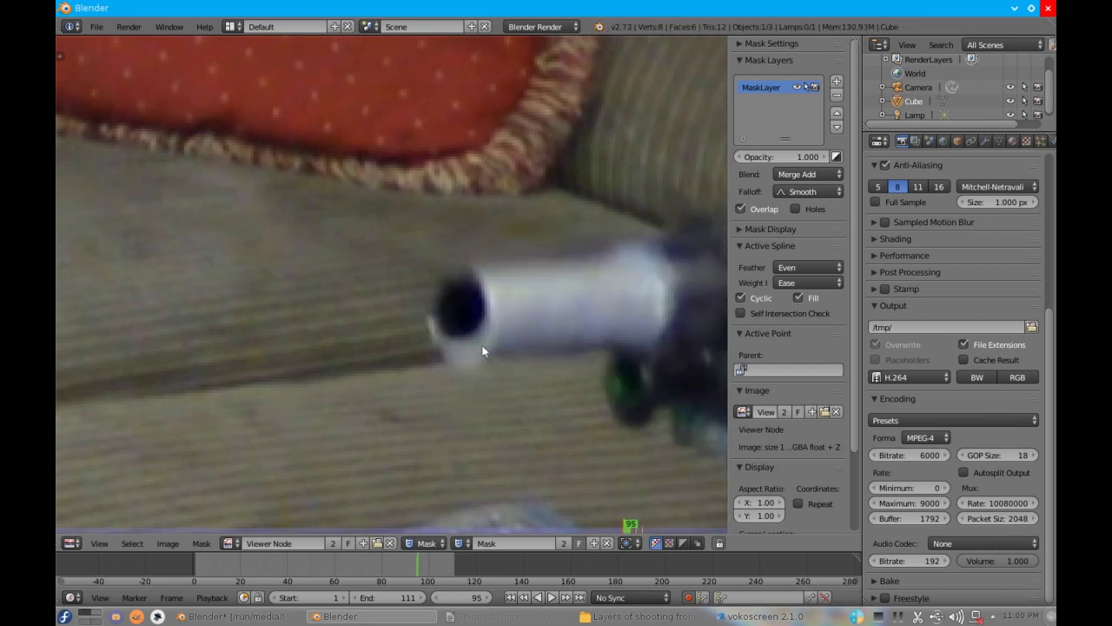
key(Right)
key(Right)
key(Right)
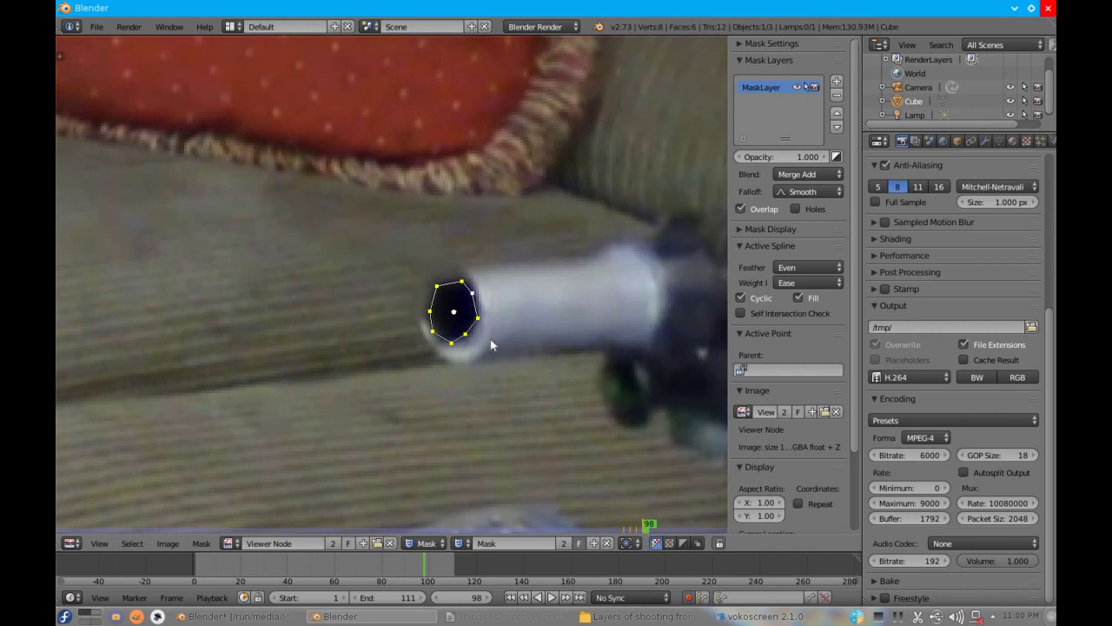
- On frame 99, select the mask's four left-hand points and stretch them far to the left, away from the blaster's muzzle
key(Right)
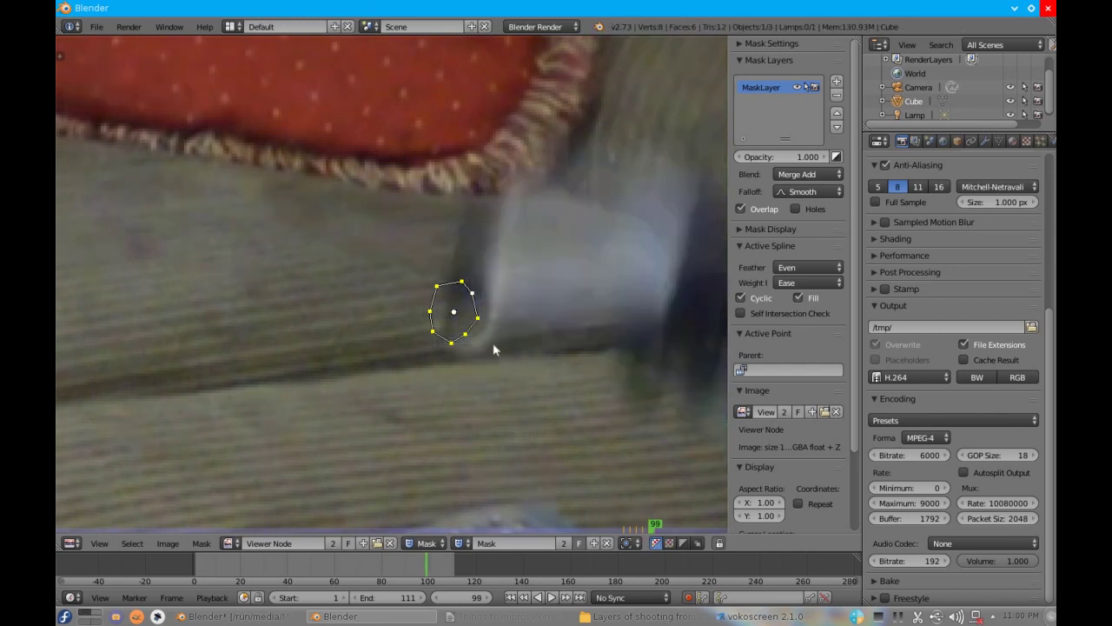
scroll(486, 361, up, 2)
scroll(494, 363, down, 1)
middle_drag(493, 363, 596, 327)
scroll(598, 331, down, 1)
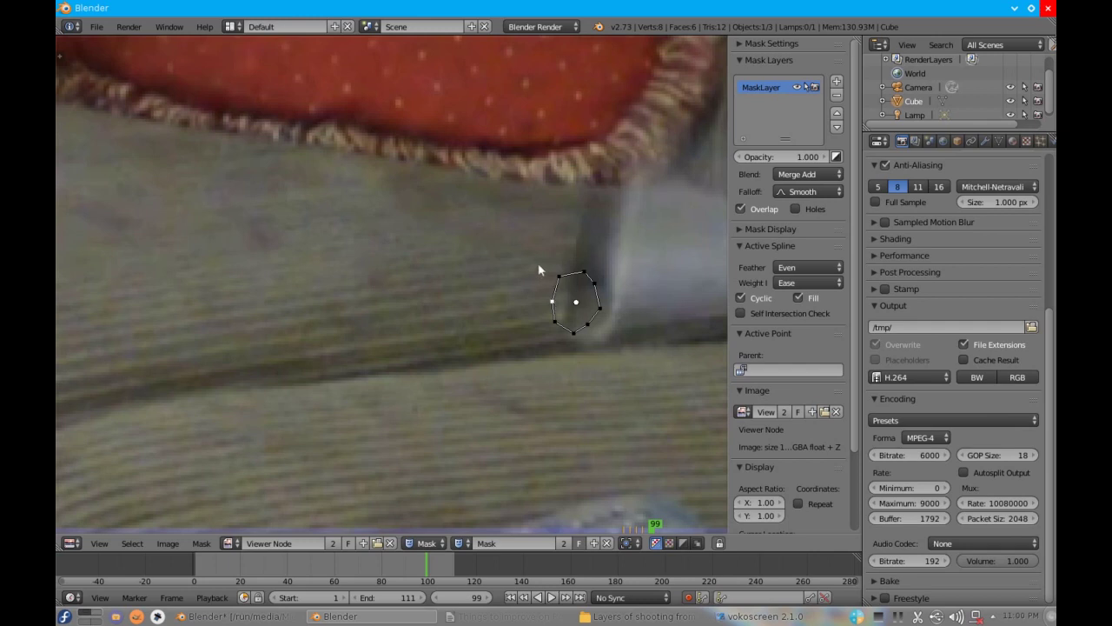
key(b)
drag(527, 267, 575, 355)
key(g)
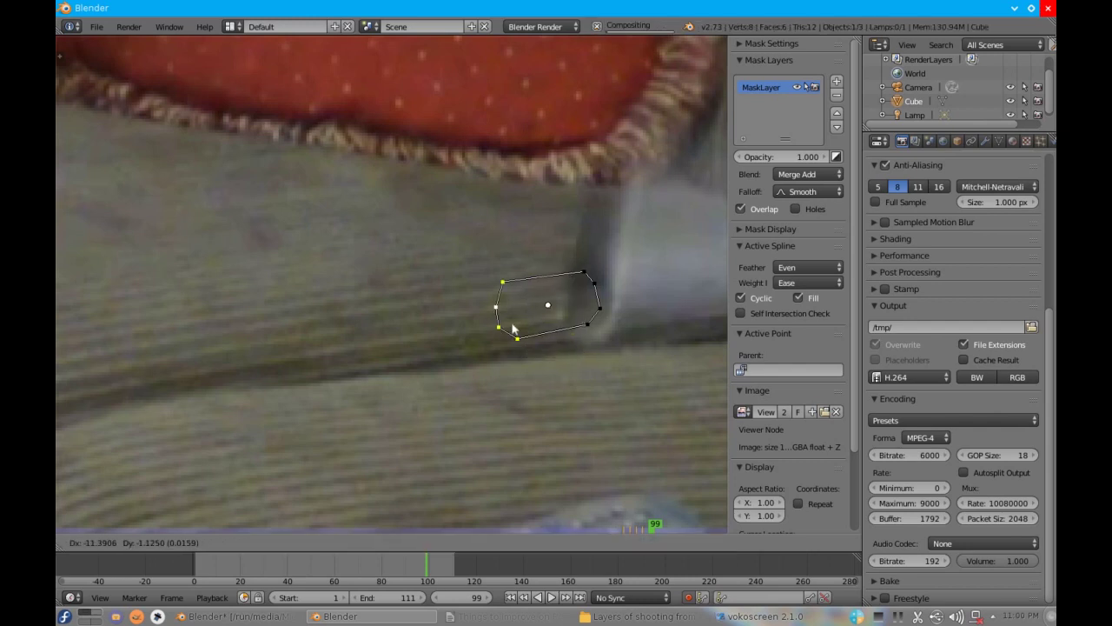
click(364, 332)
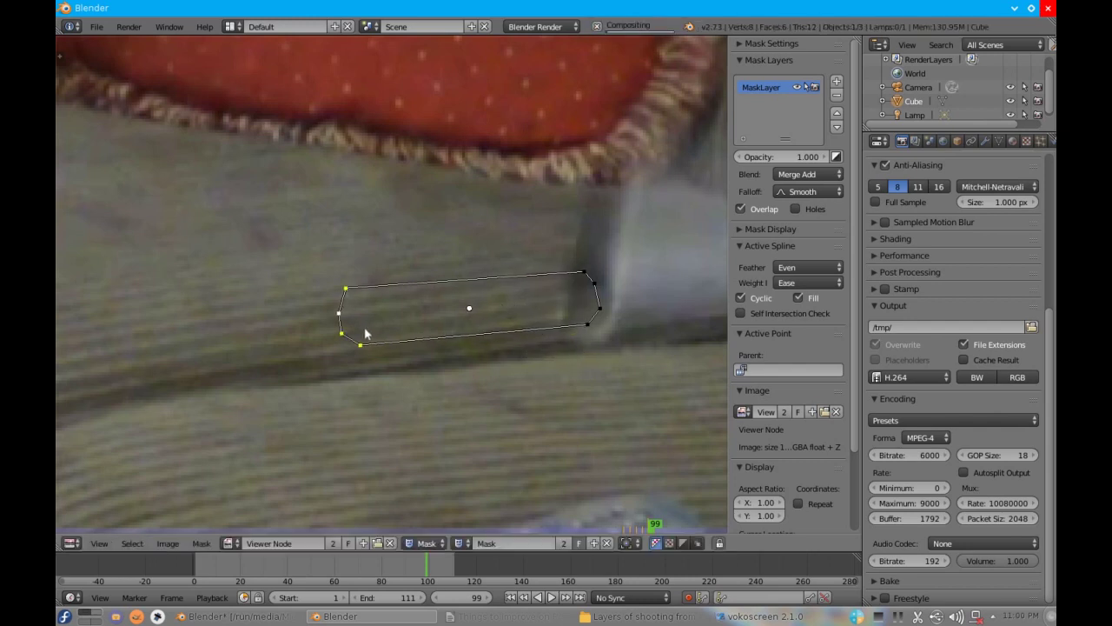
- Adjust the mask's four right-hand points individually to fit the blurred muzzle edge on frame 99
ctrl+click(594, 281)
drag(597, 287, 600, 317)
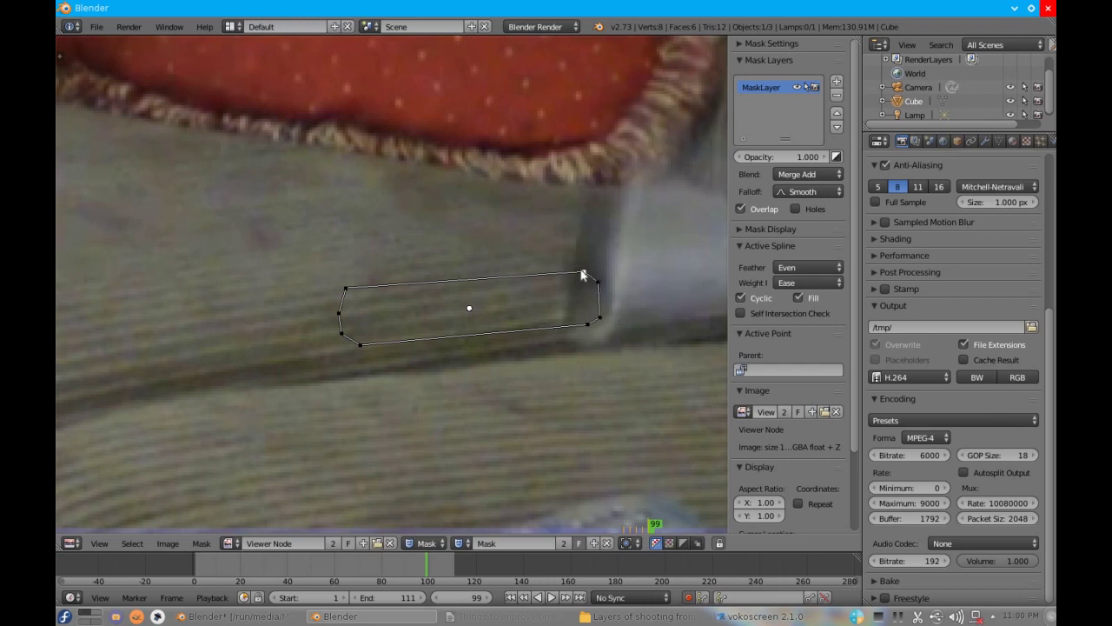
right_drag(582, 275, 588, 278)
right_drag(590, 328, 592, 327)
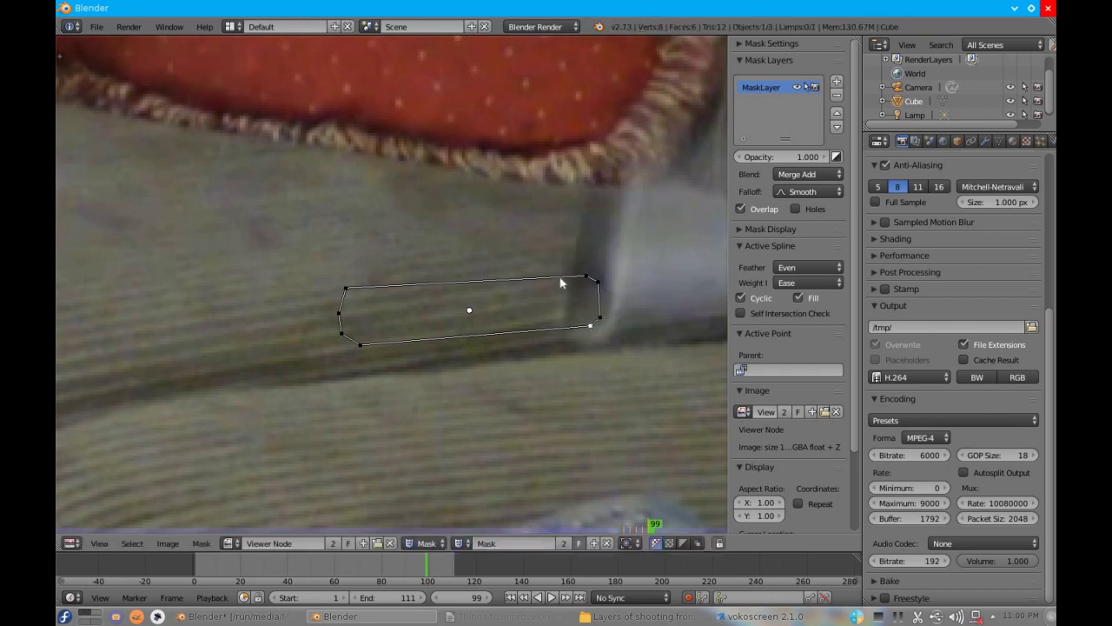
- Shorten the stretched mask by moving its four left-hand points back toward the muzzle one at a time
right_drag(349, 289, 468, 282)
right_drag(346, 319, 466, 296)
right_drag(338, 333, 461, 323)
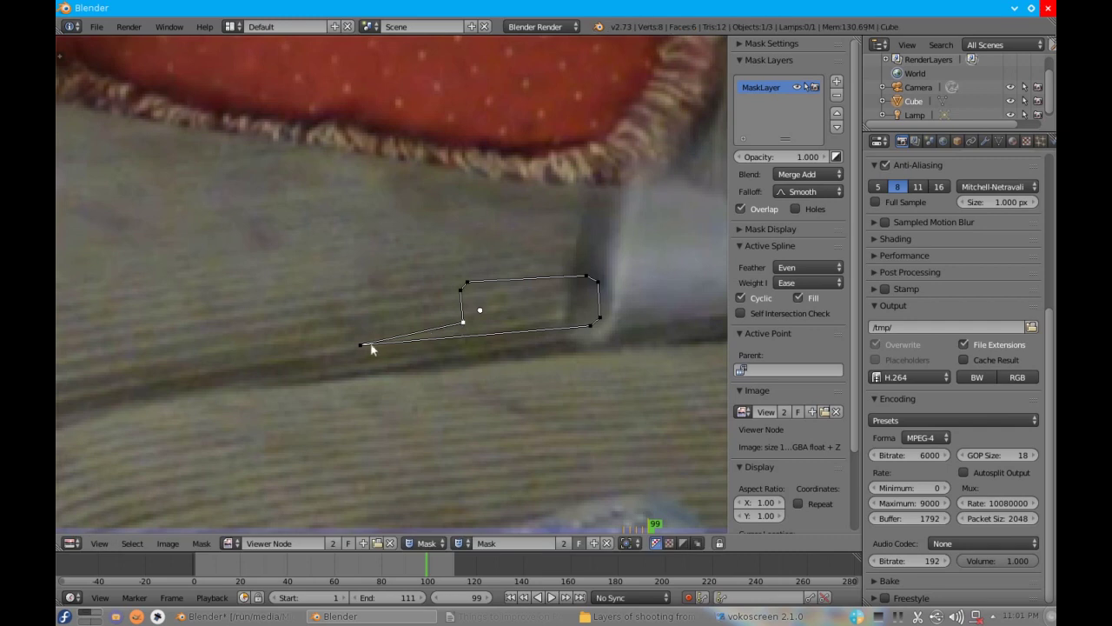
right_drag(362, 347, 472, 331)
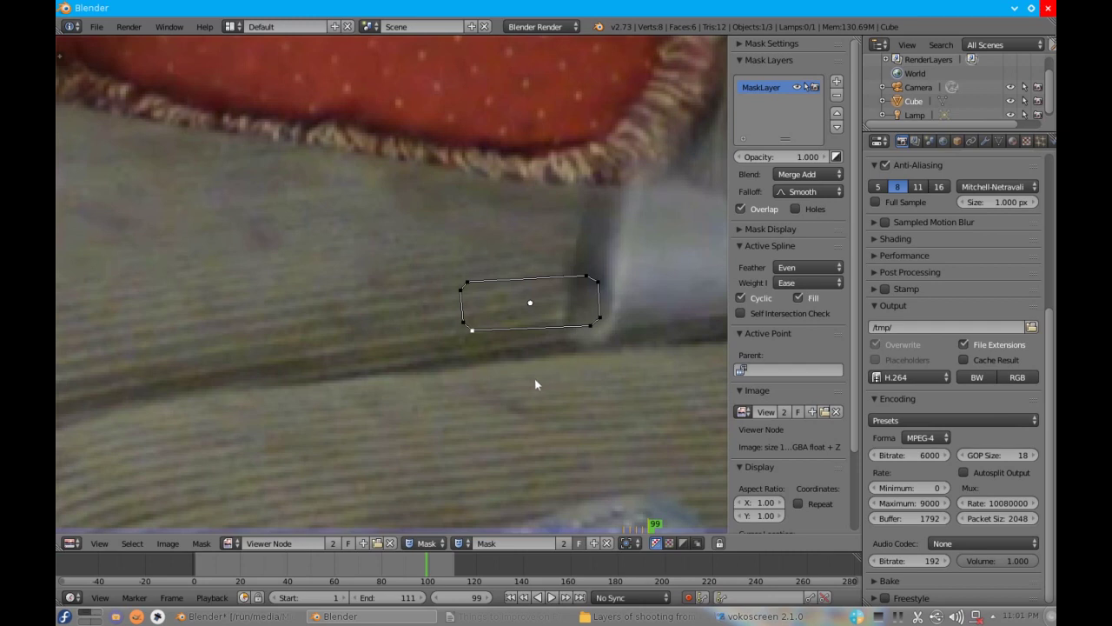
scroll(534, 379, down, 1)
scroll(534, 379, up, 1)
scroll(535, 379, down, 4)
middle_drag(304, 332, 452, 337)
scroll(487, 337, up, 3)
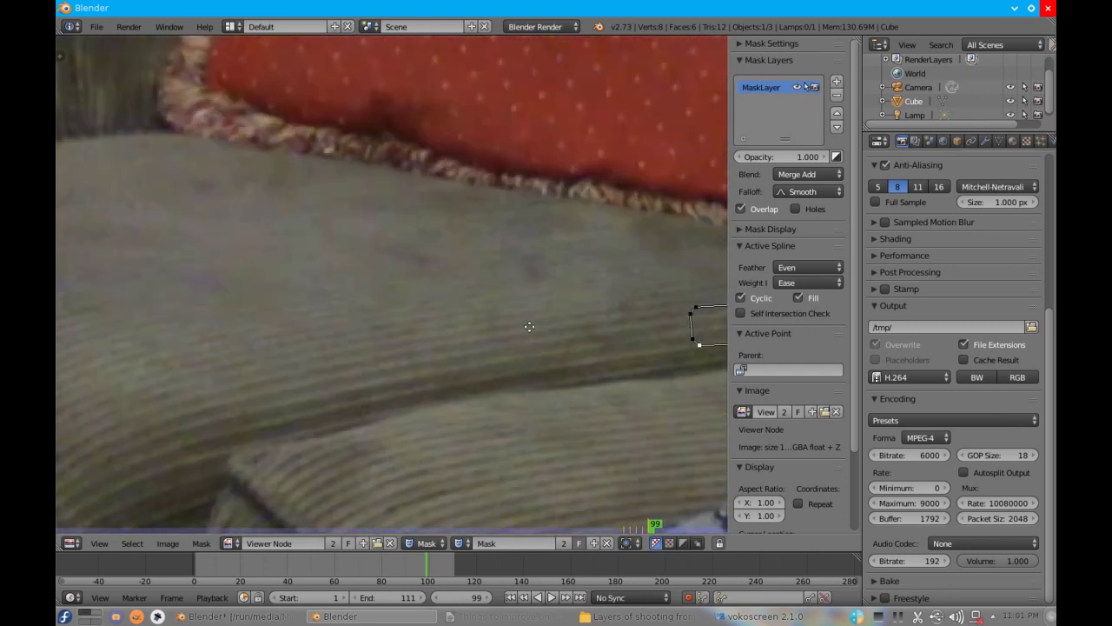
middle_drag(522, 335, 332, 334)
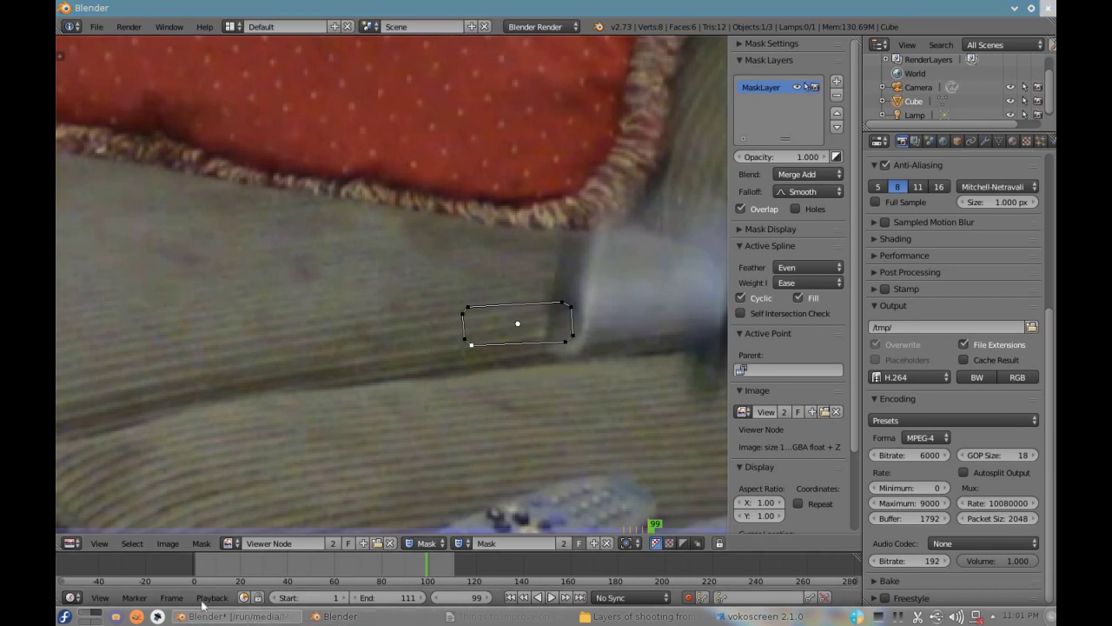
- Switch the mask view to the Node Editor and add an RGB input node over the lower-left area of the footage
click(77, 544)
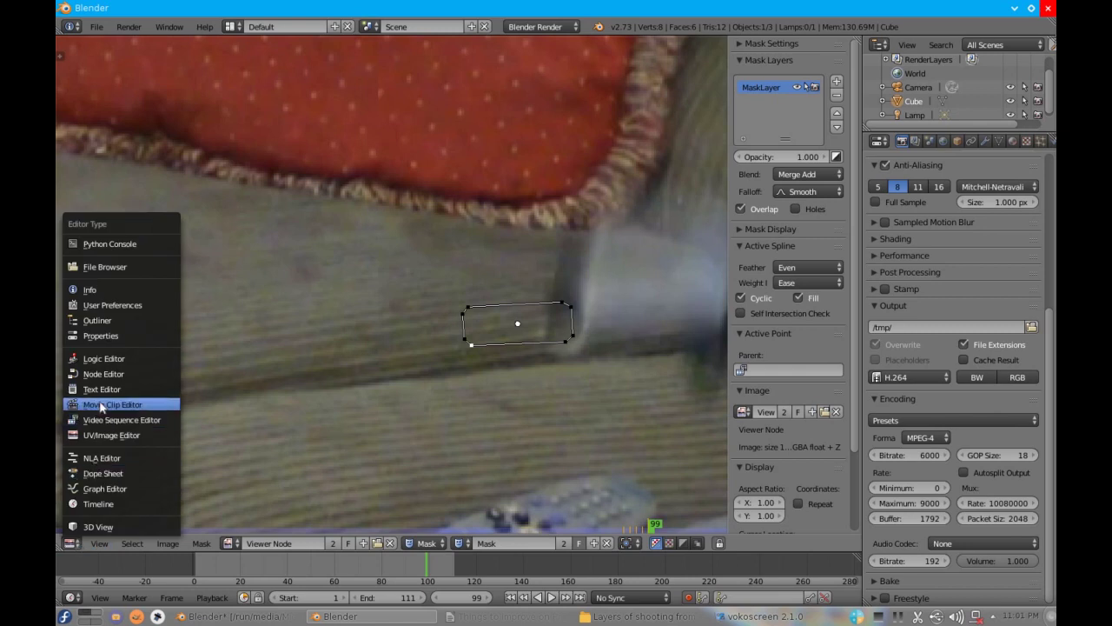
click(102, 374)
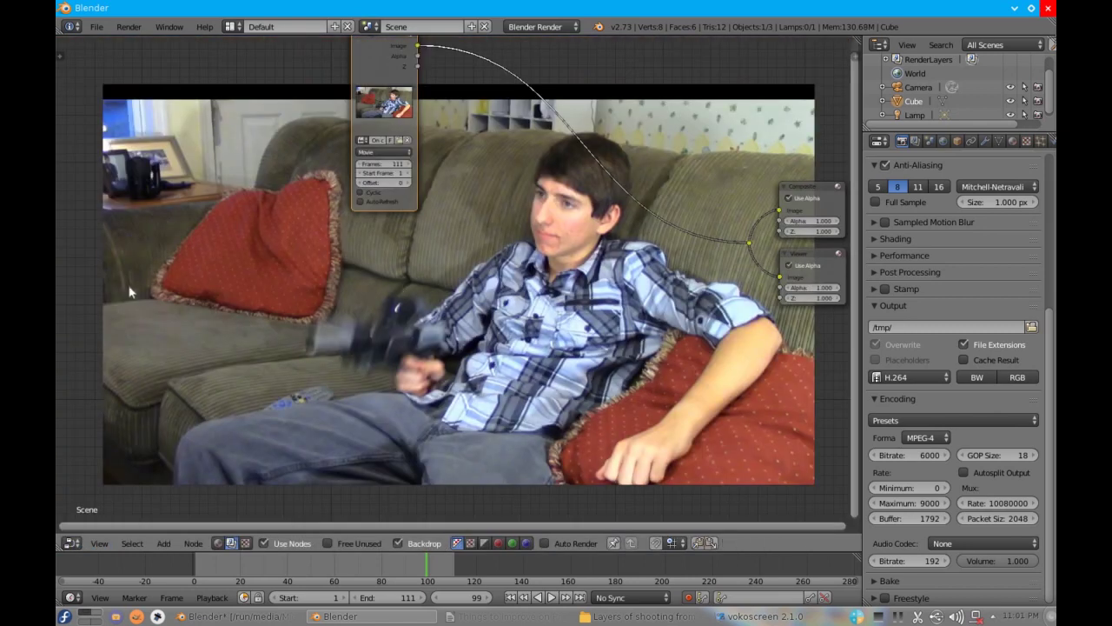
key(shift+a)
mouse_move(118, 294)
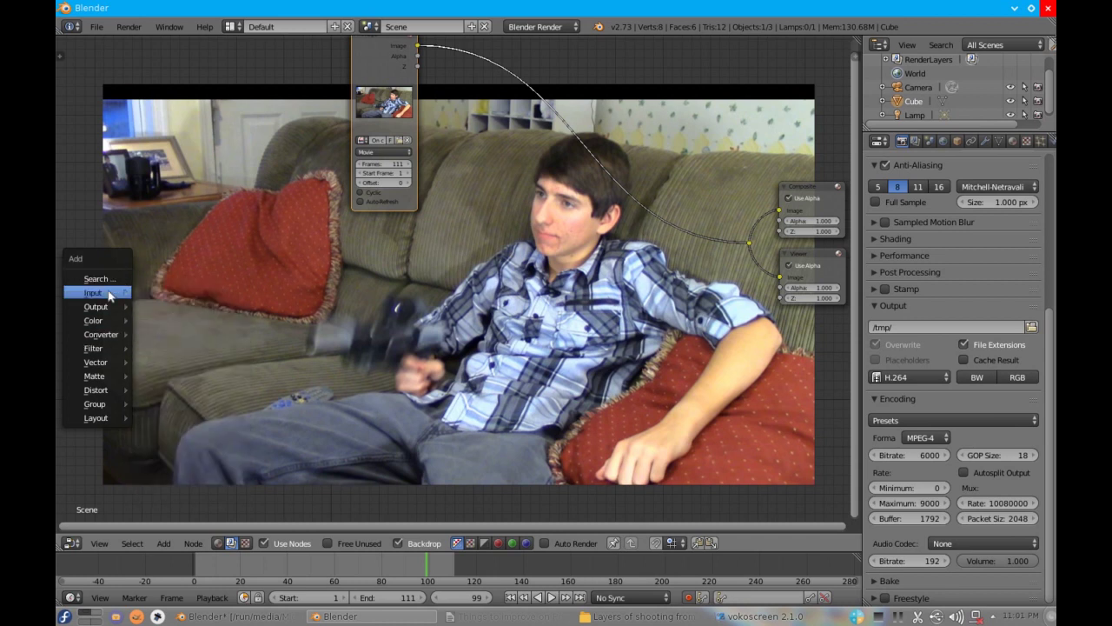
click(189, 354)
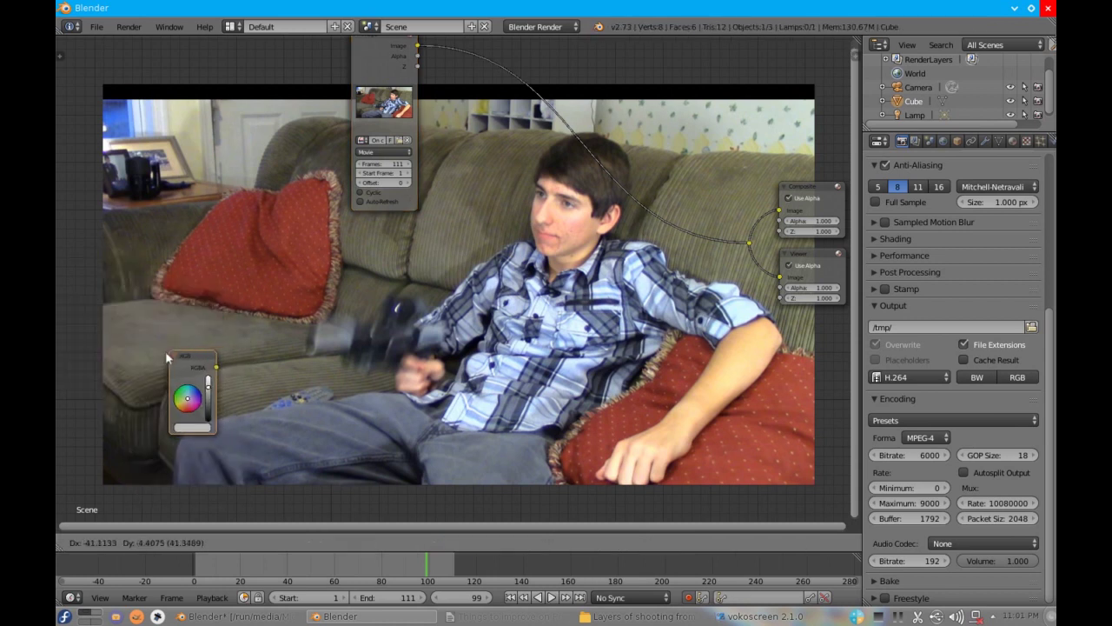
click(140, 384)
drag(149, 451, 160, 439)
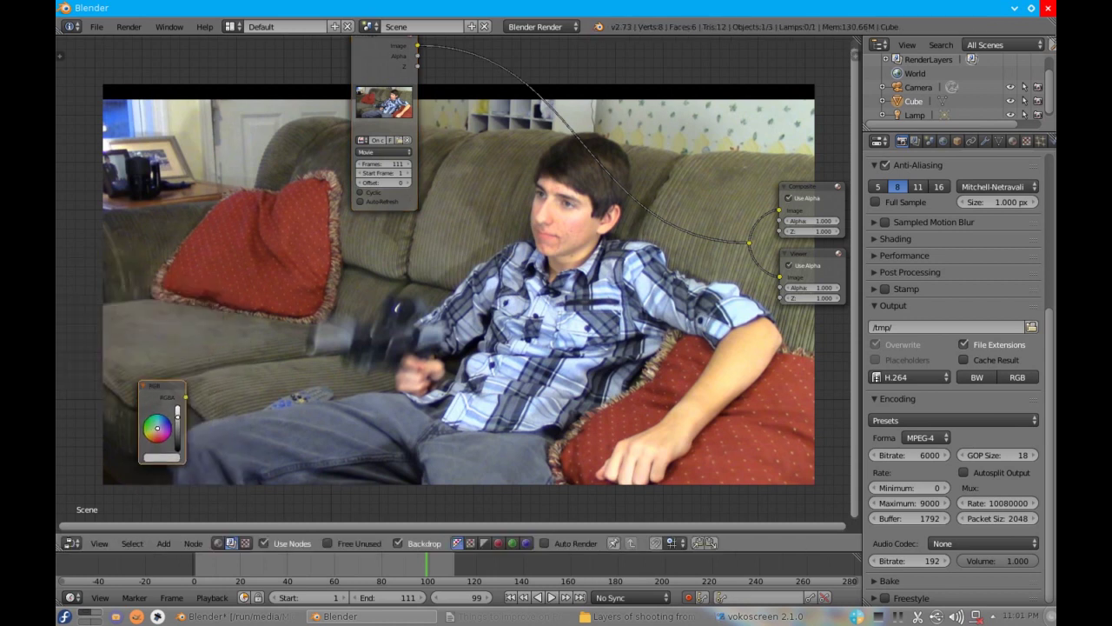
- Set the RGB node's colour to pure red and move the node slightly lower
click(162, 459)
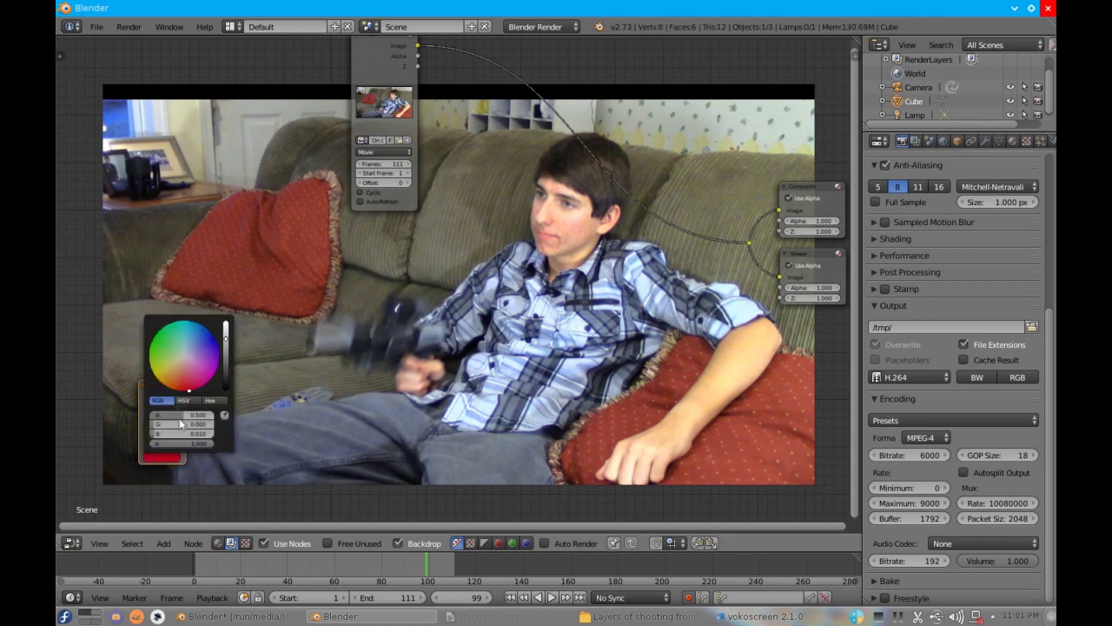
drag(189, 437, 213, 415)
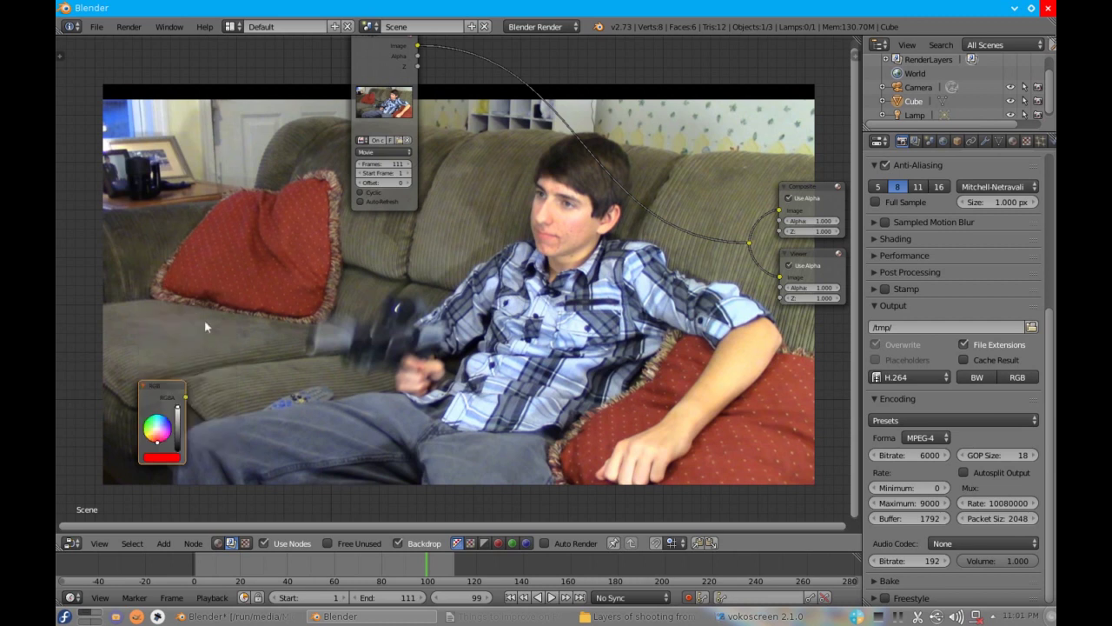
drag(145, 391, 163, 435)
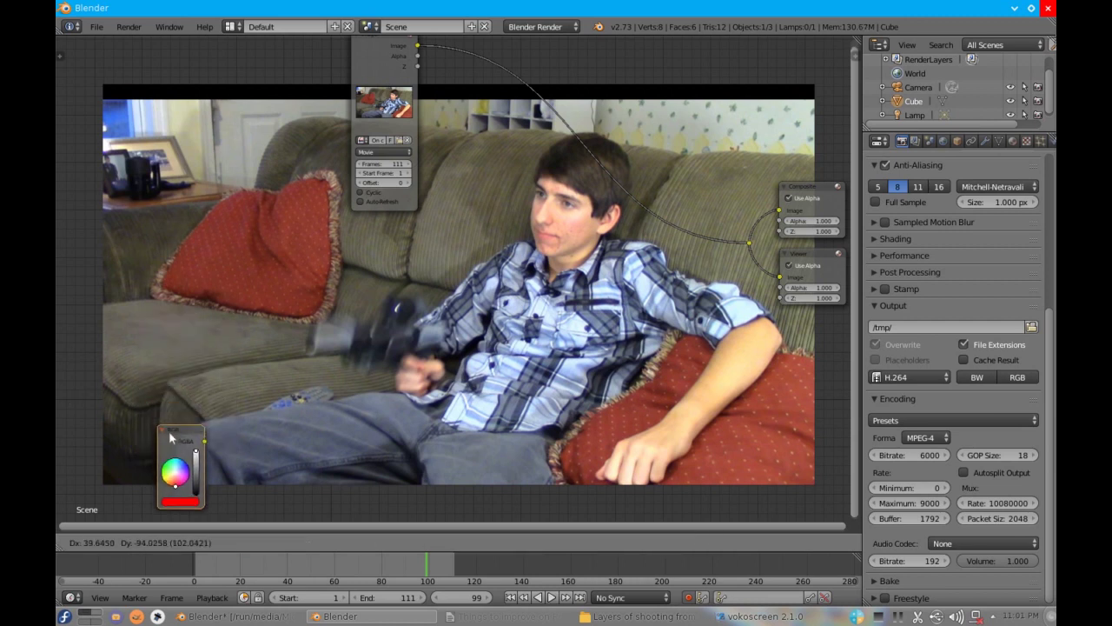
- Add an Alpha Over colour node and place it below the movie image node, beside the blaster
key(shift+a)
mouse_move(152, 274)
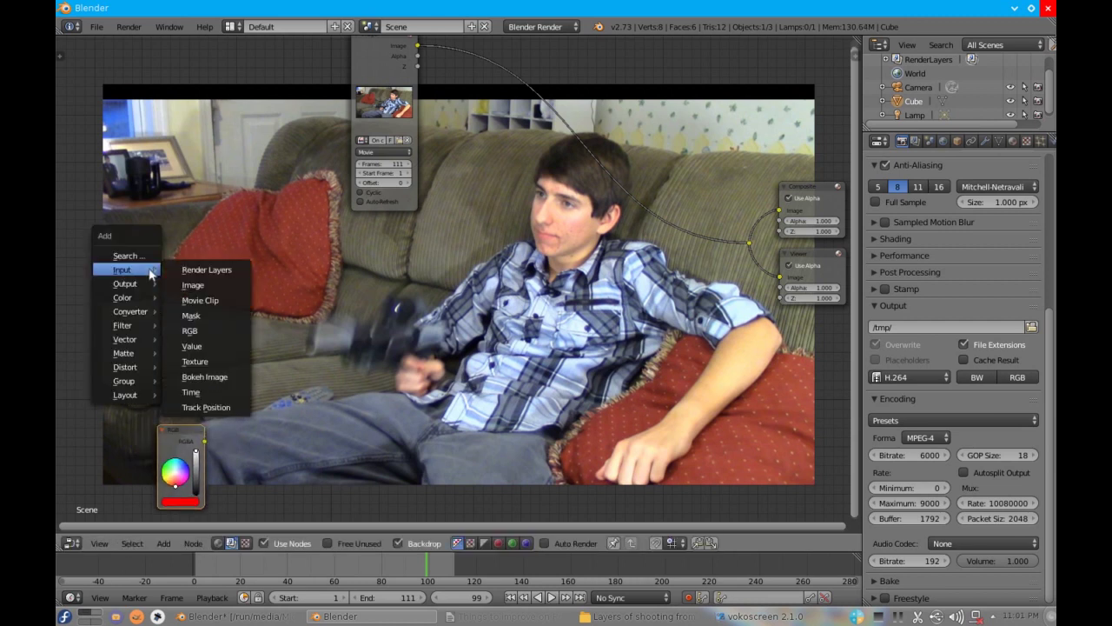
mouse_move(144, 297)
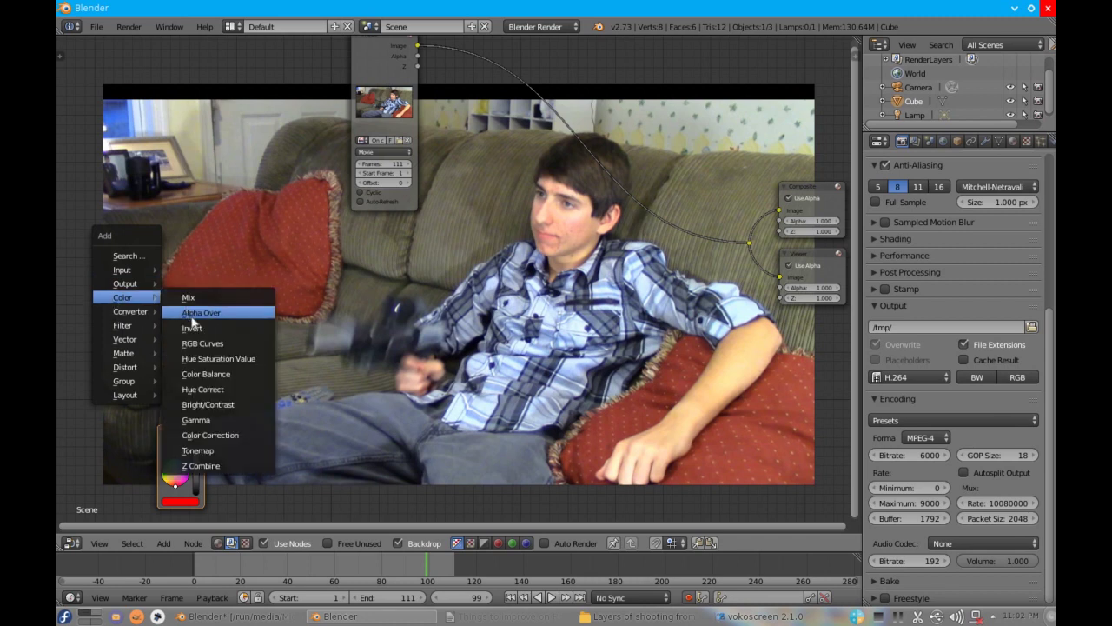
click(192, 314)
click(330, 309)
- Browse the categories of available compositing nodes, including Input, Output, Color, Converter, Filter, Vector and Matte
key(t)
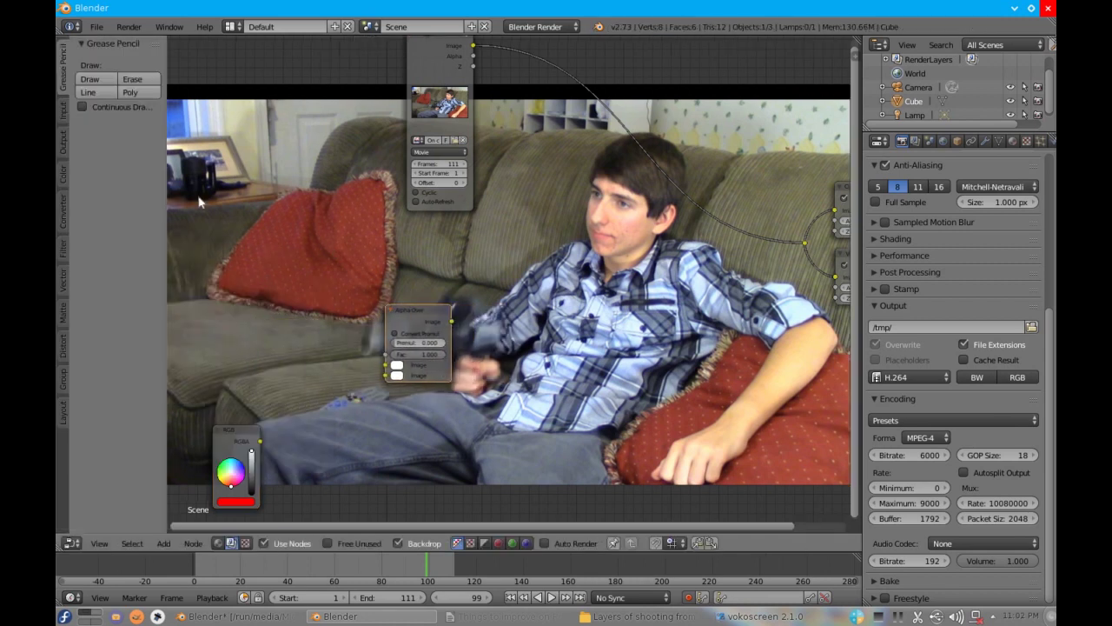
click(61, 112)
click(61, 141)
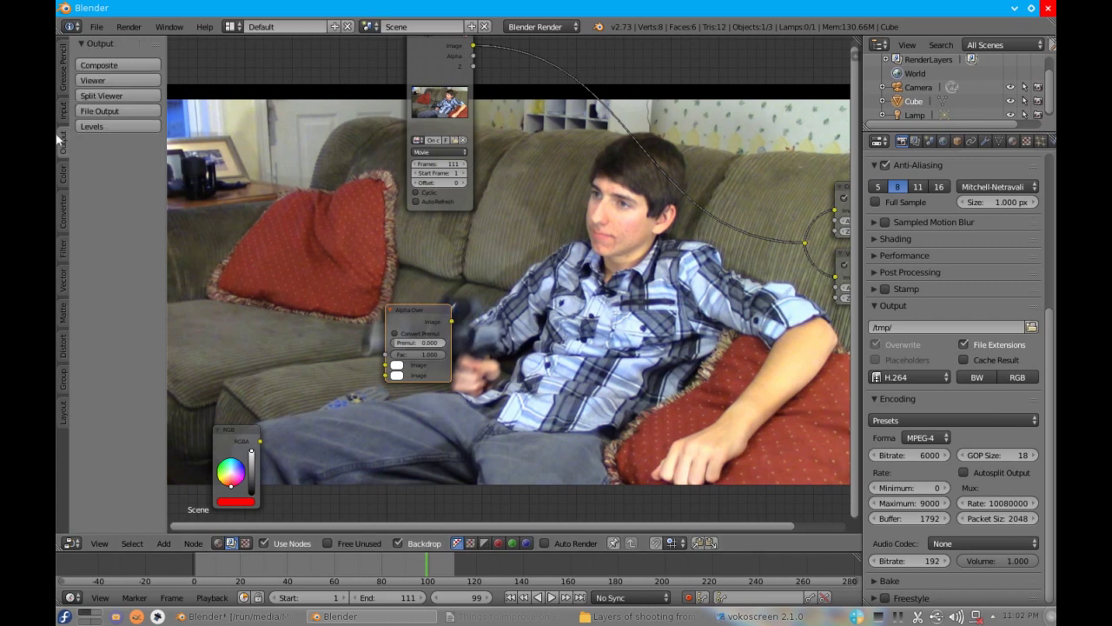
click(59, 185)
click(60, 219)
click(60, 248)
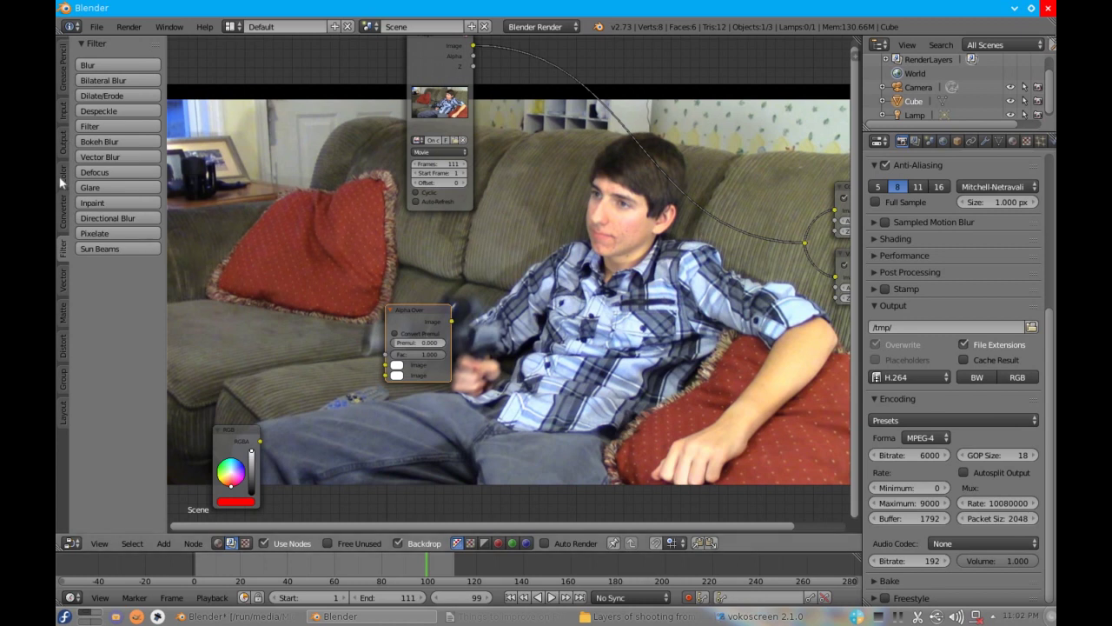
click(60, 216)
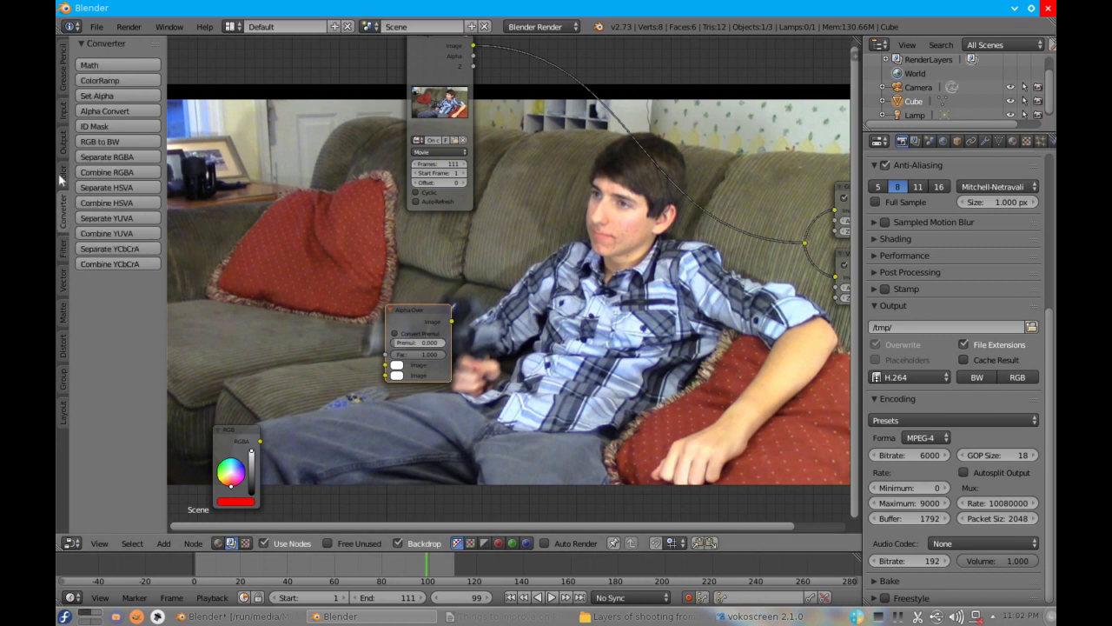
click(58, 173)
click(60, 150)
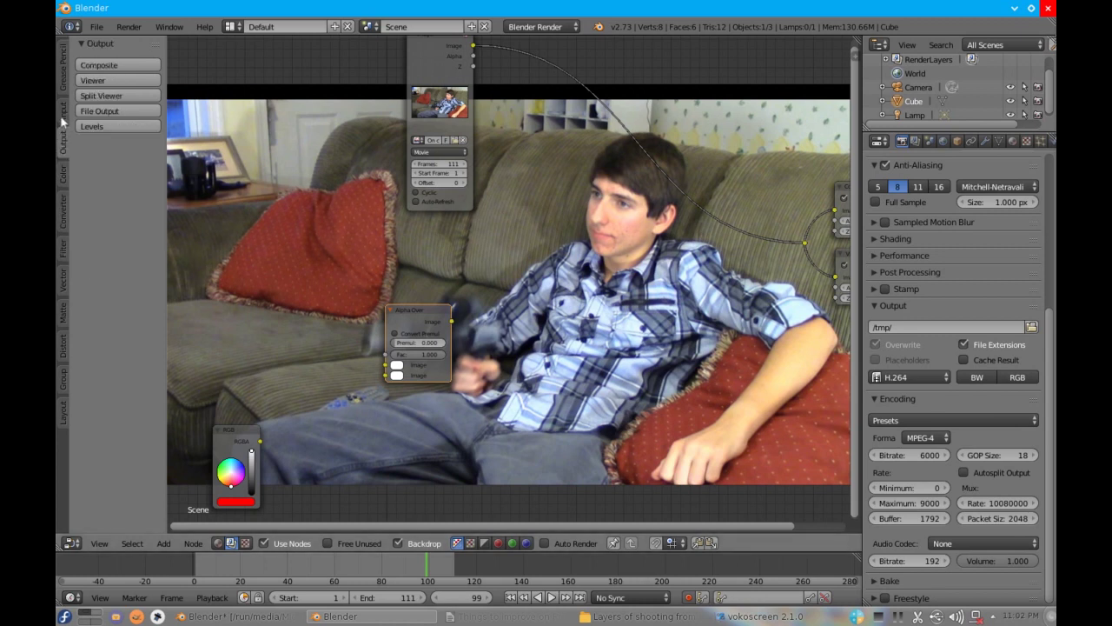
click(62, 120)
click(63, 75)
click(61, 215)
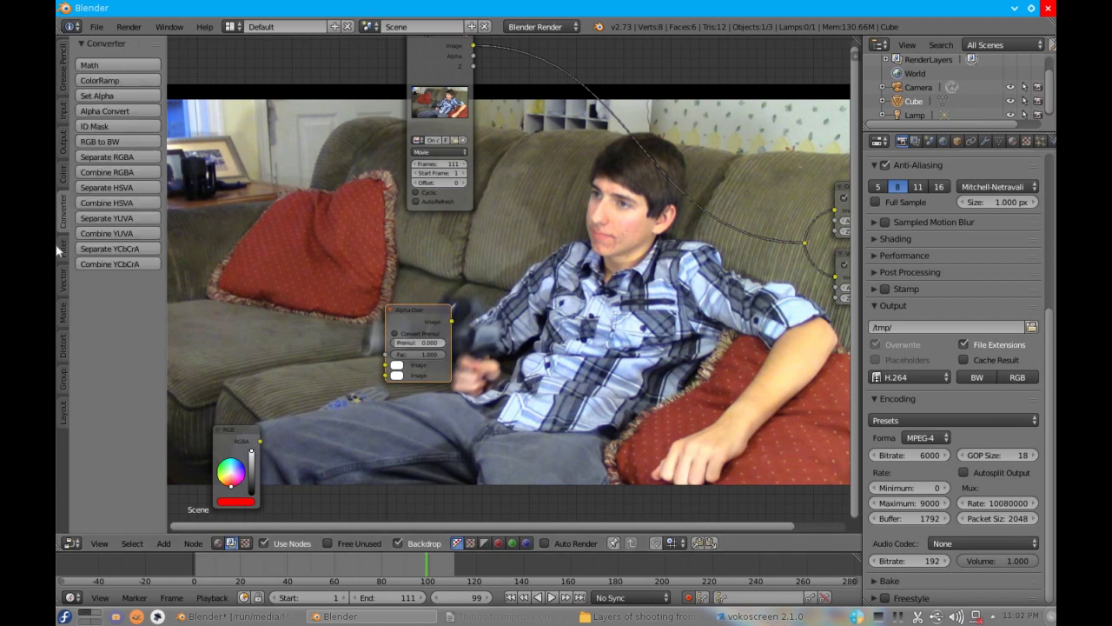
click(58, 280)
click(61, 311)
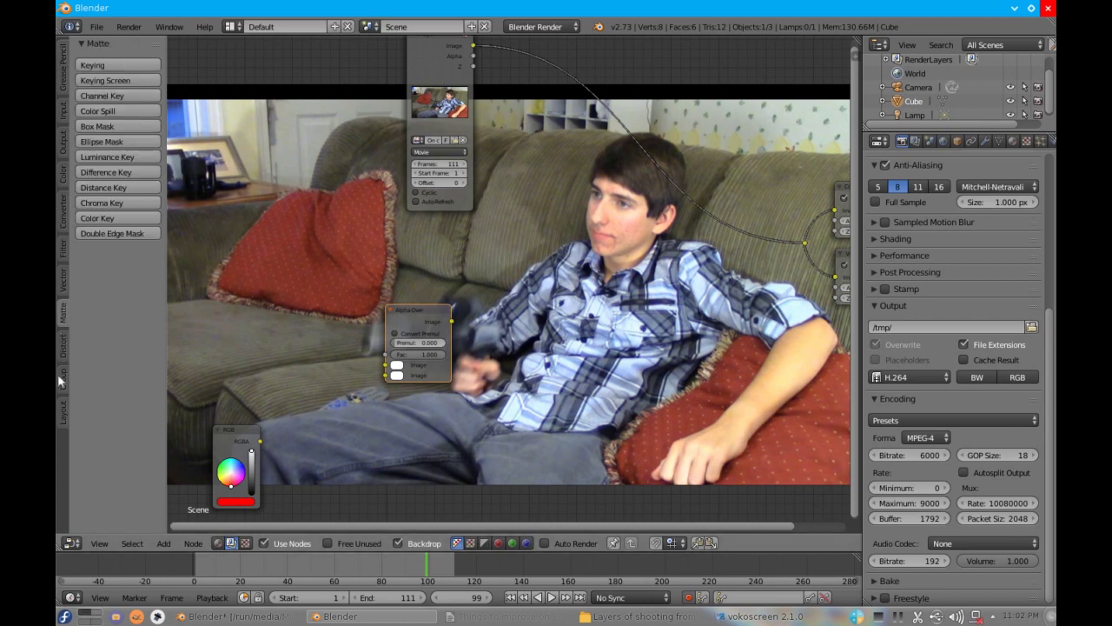
click(68, 544)
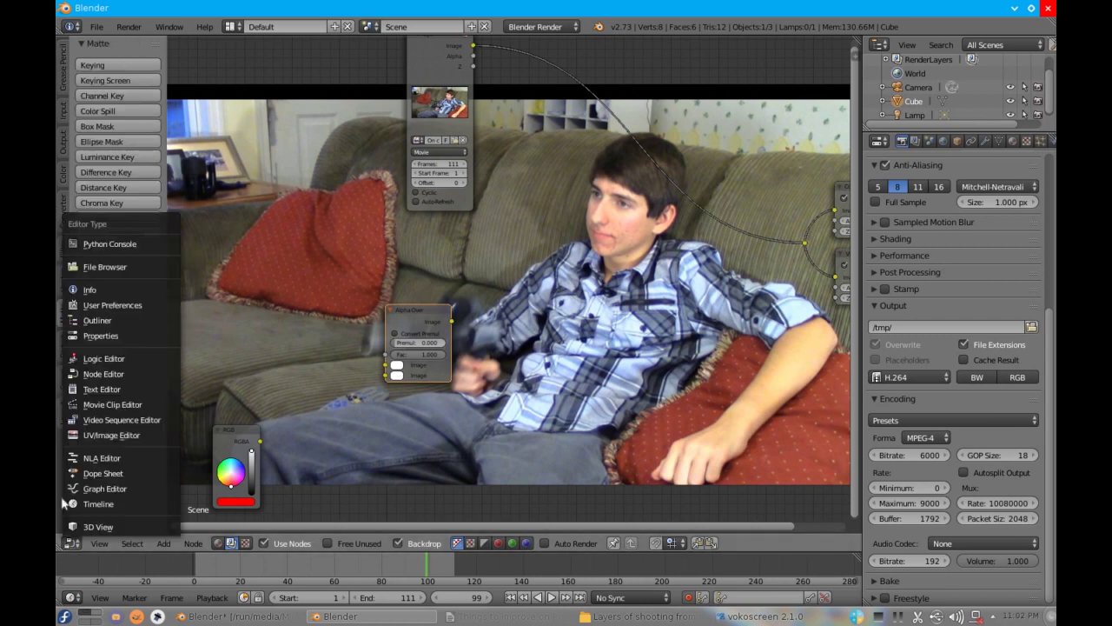
click(98, 527)
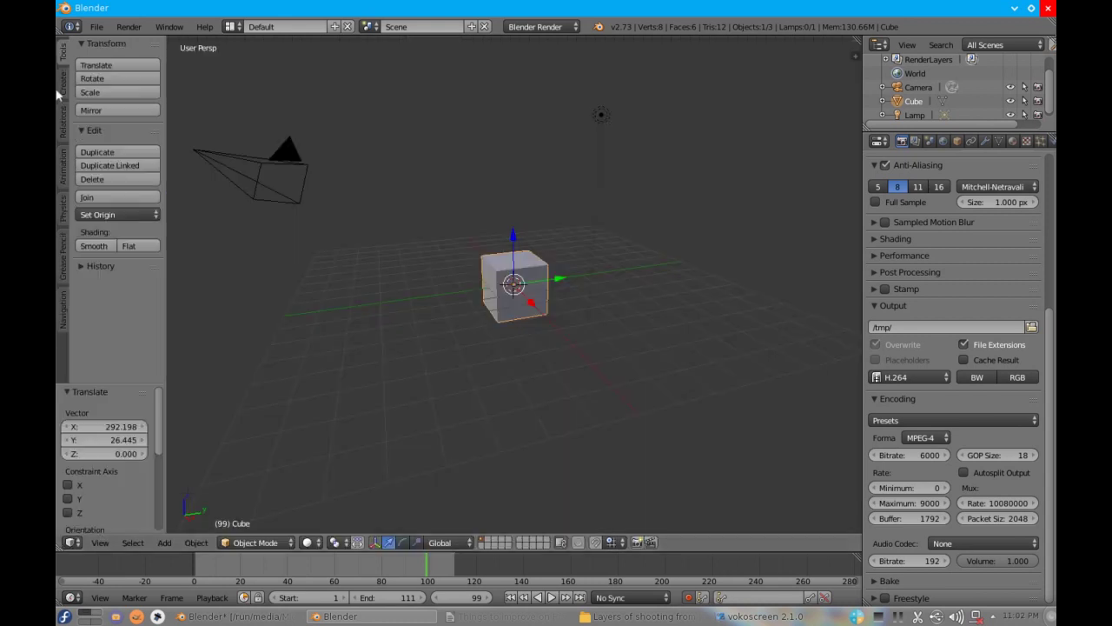
click(61, 124)
click(61, 207)
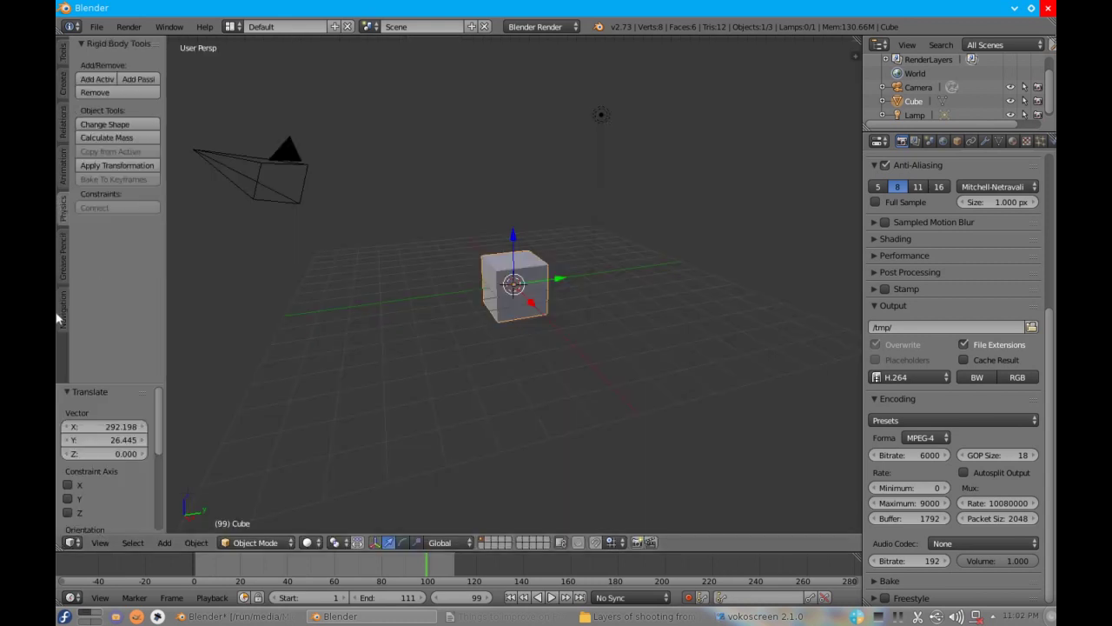
click(71, 542)
click(92, 372)
- Look through the compositing node categories again, ending with the Color nodes
click(60, 104)
click(60, 215)
click(61, 111)
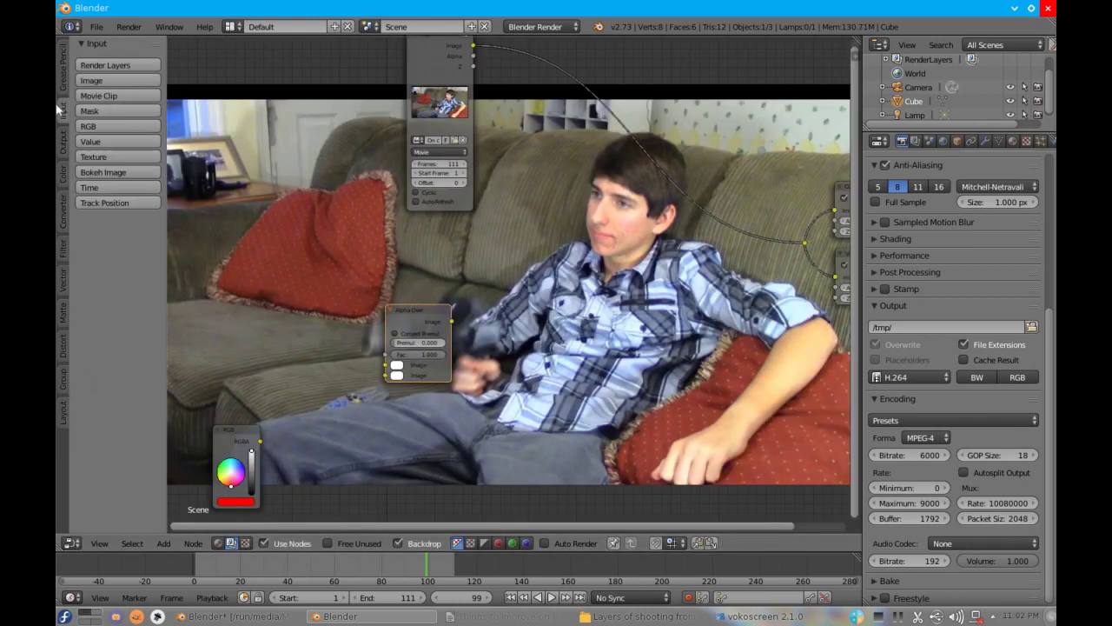
click(61, 76)
click(62, 137)
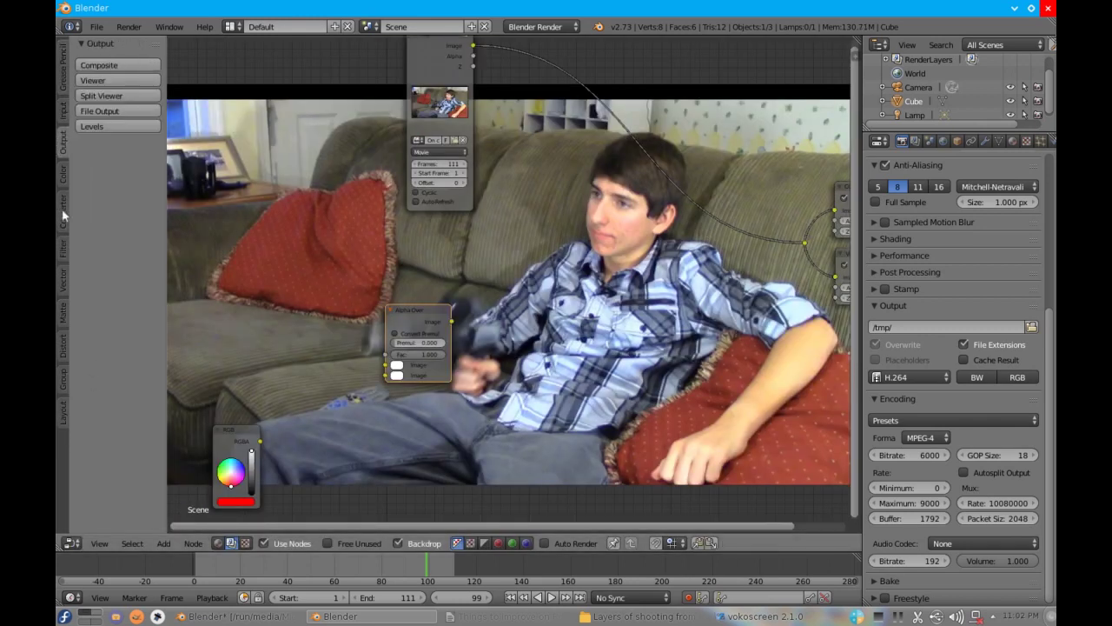
click(63, 247)
click(63, 286)
click(61, 178)
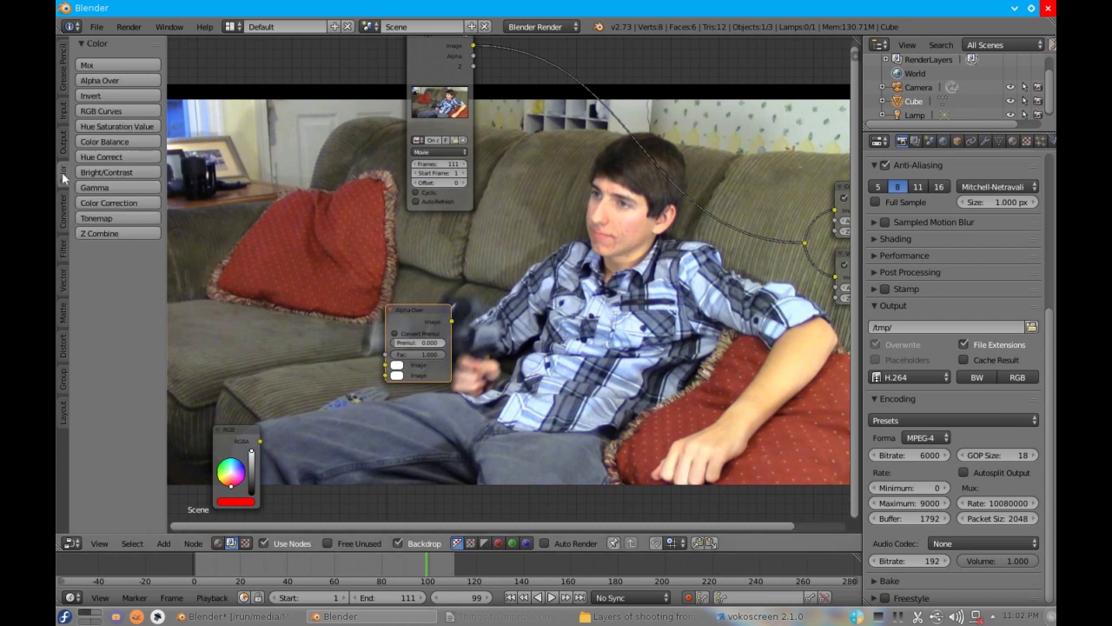
key(t)
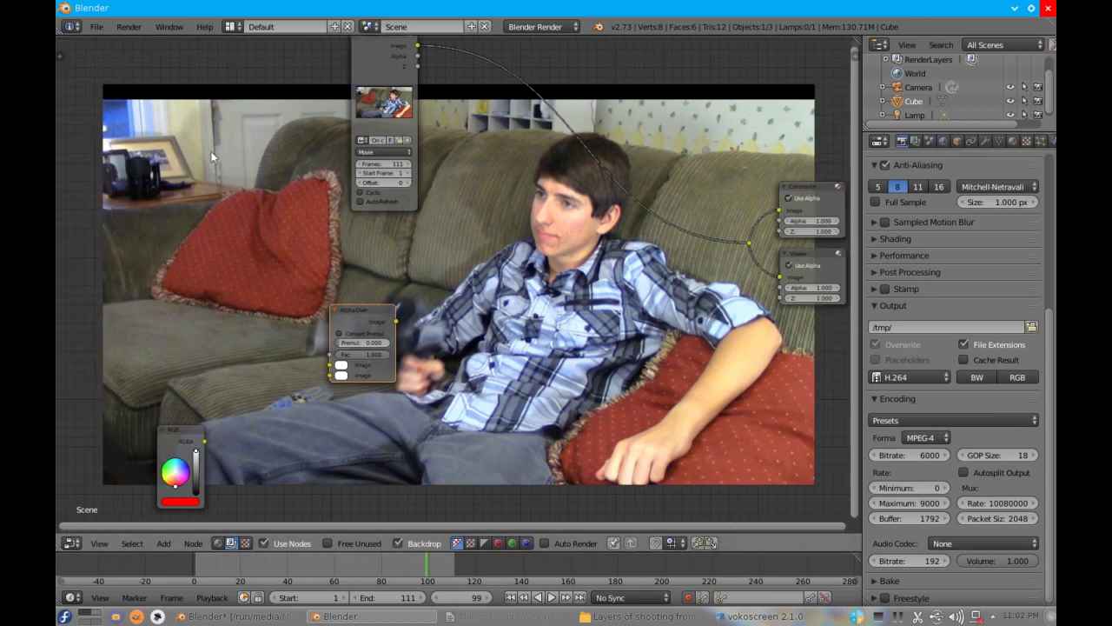
- Move the Alpha Over node closer to the RGB node and connect the RGB output to its lower Image input
key(shift+a)
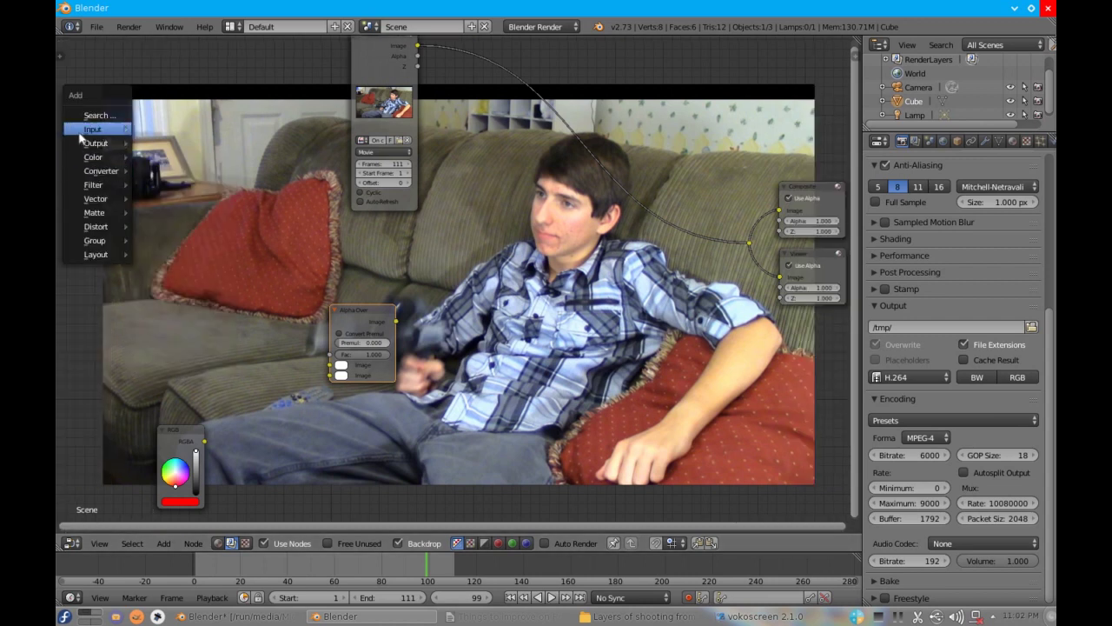
key(Escape)
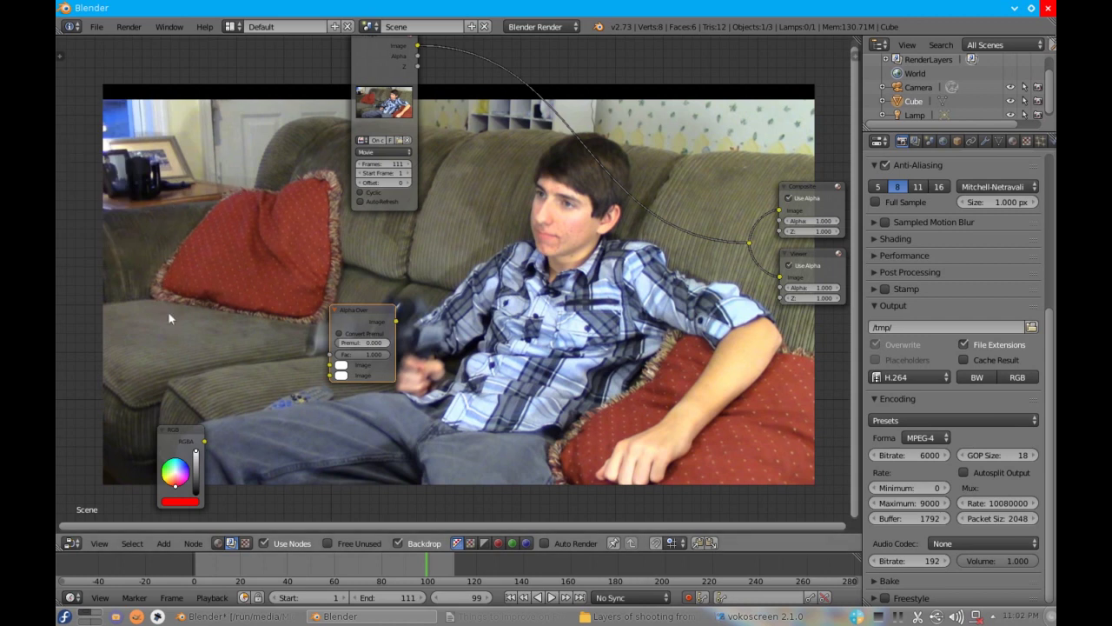
drag(362, 318, 308, 360)
drag(205, 442, 222, 446)
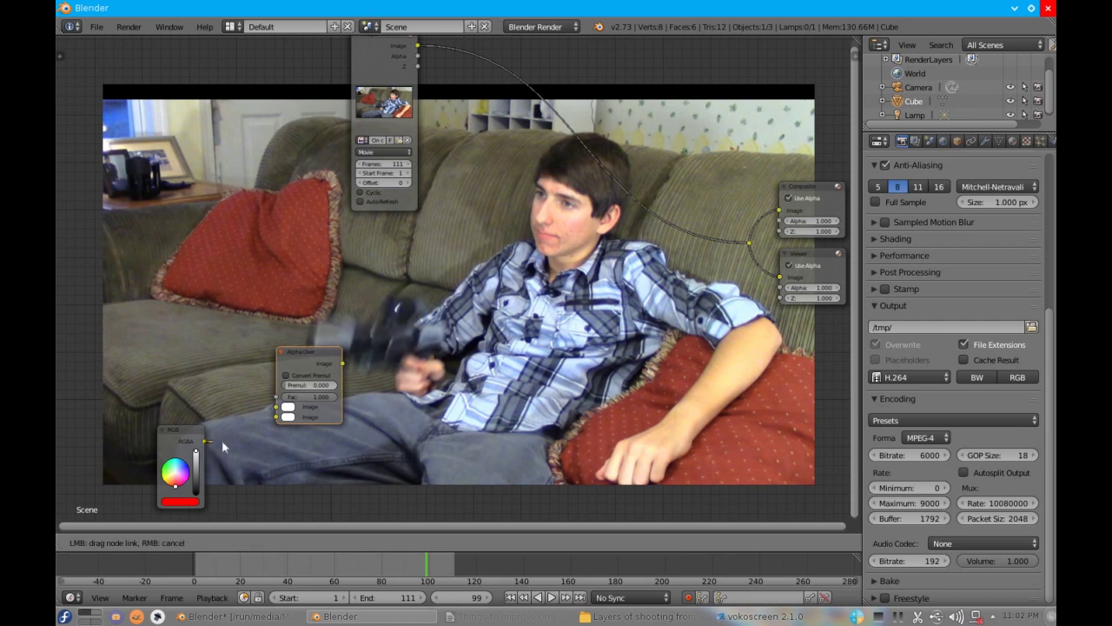
drag(278, 421, 278, 422)
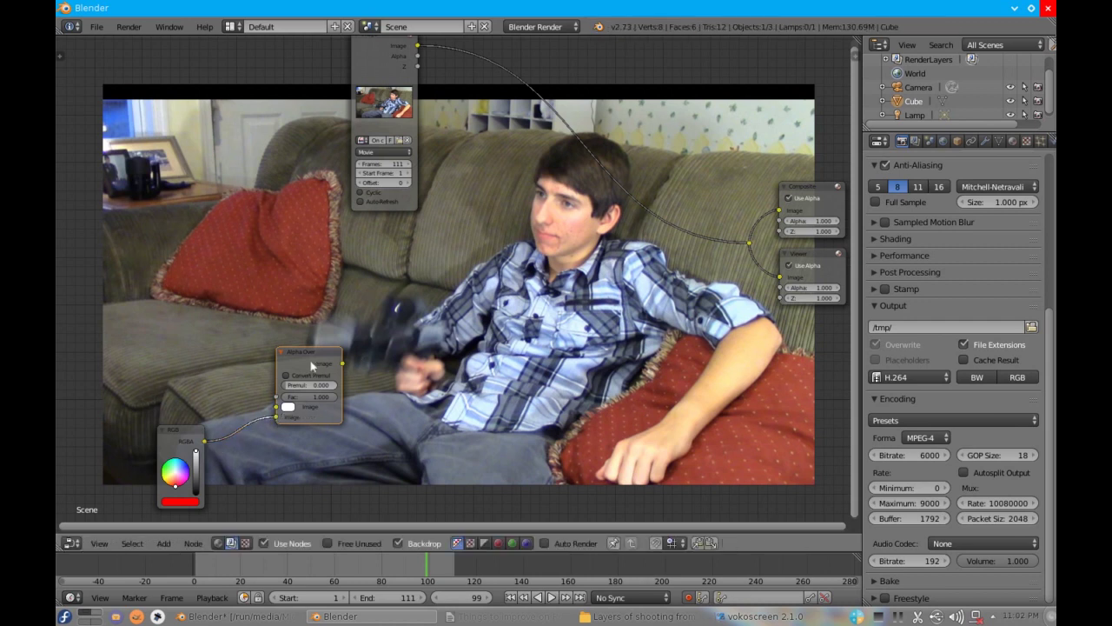
- Duplicate the Alpha Over node onto the movie's output link and connect the original Alpha Over's output to the copy's lower Image input
key(shift+d)
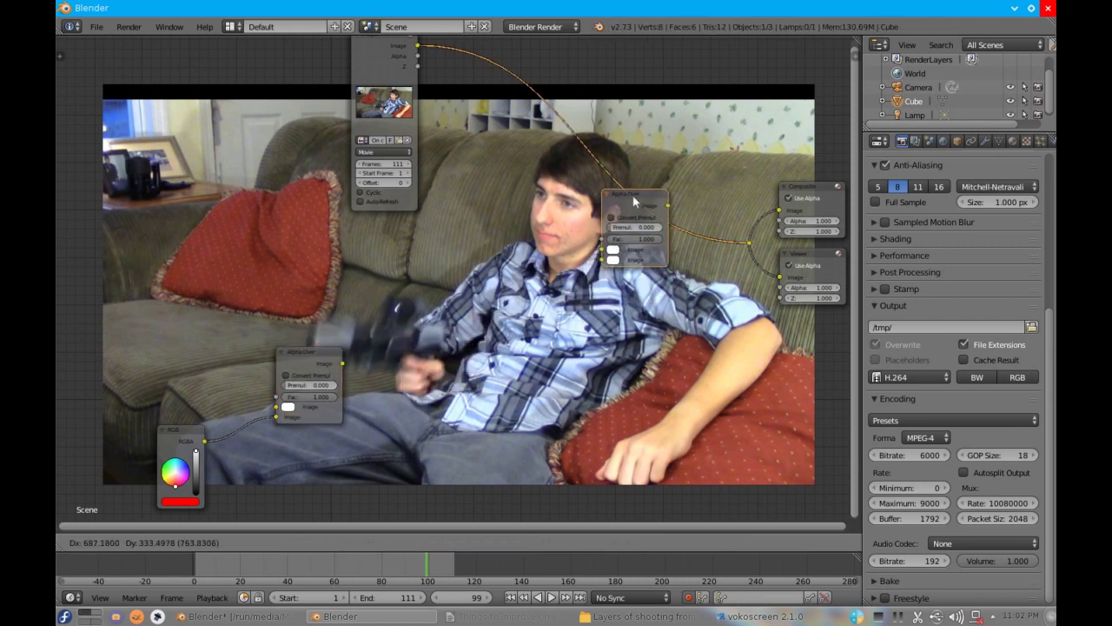
click(640, 207)
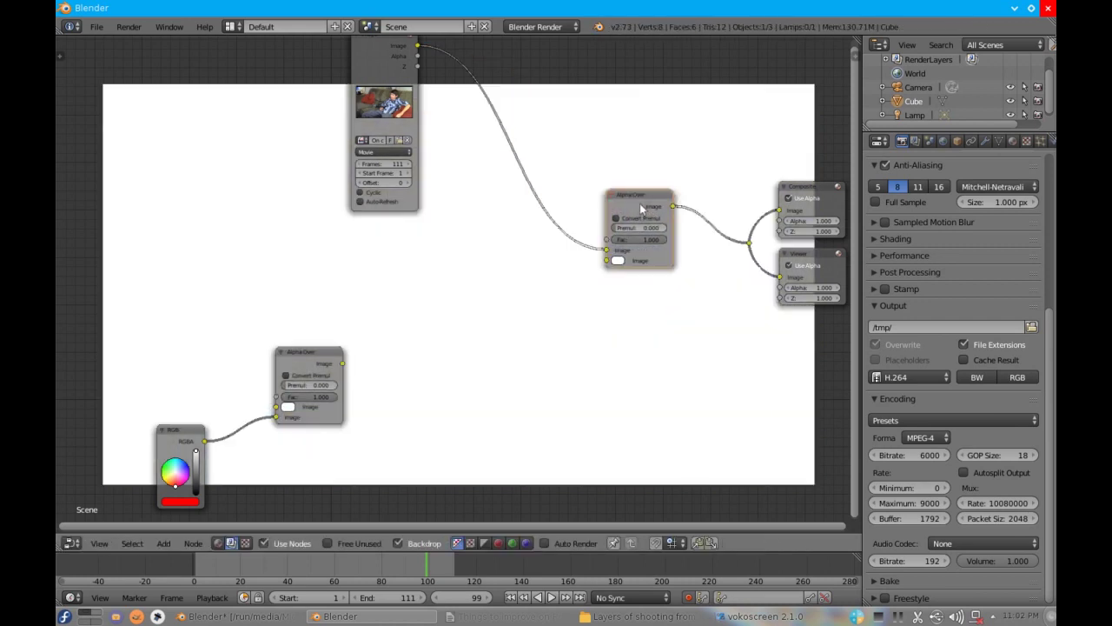
drag(343, 363, 596, 276)
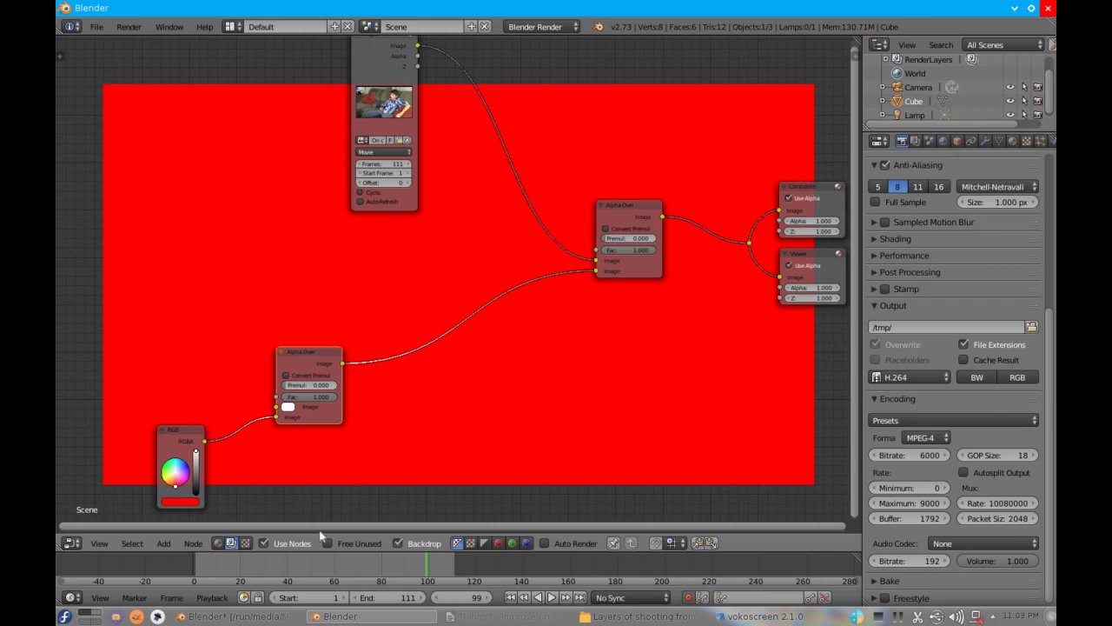
- Add a Mask input node, assign the existing mask to it, and connect it to the Fac input of the first Alpha Over node
key(shift+a)
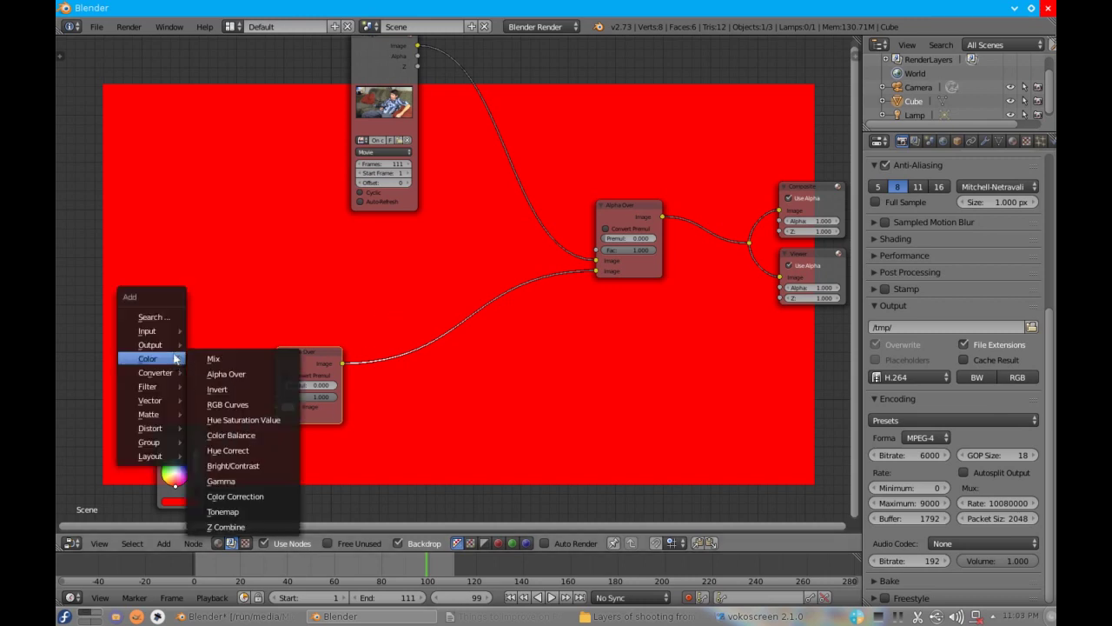
mouse_move(166, 333)
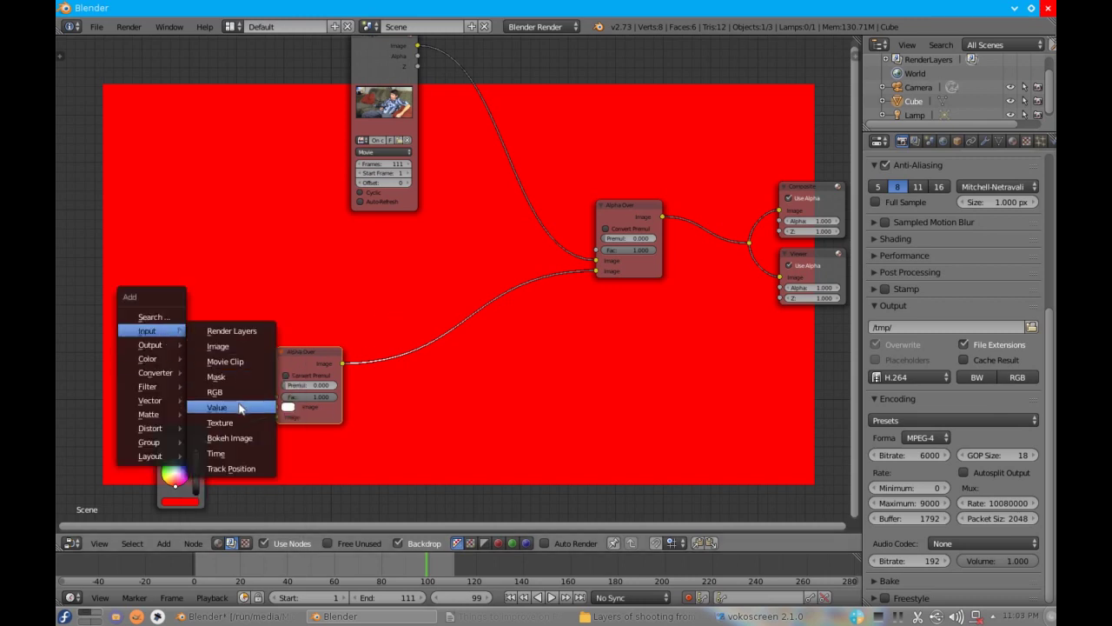
click(216, 376)
click(86, 325)
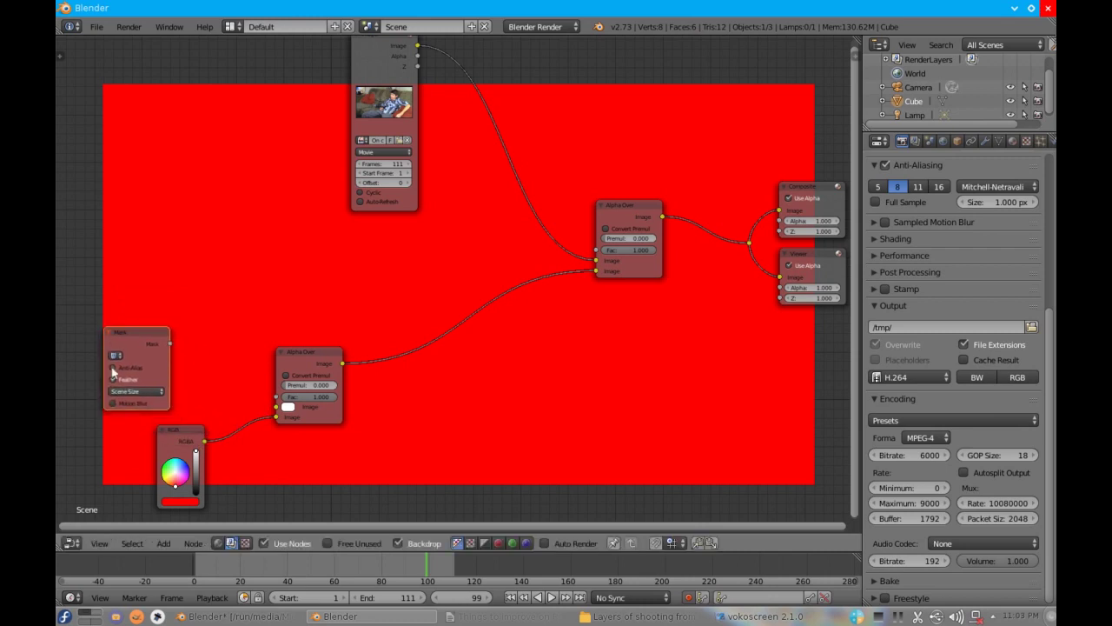
click(116, 357)
click(129, 371)
drag(171, 345, 276, 397)
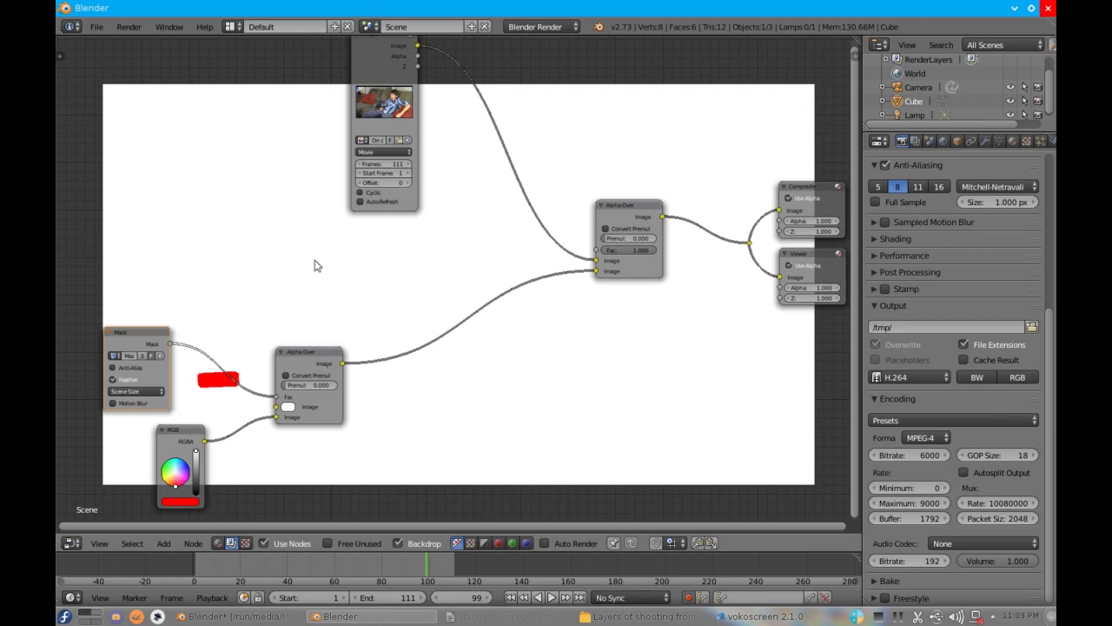
- Set the first Alpha Over node's upper Image colour to fully transparent black, with R, G, B and A all at 0
middle_drag(271, 400, 289, 355)
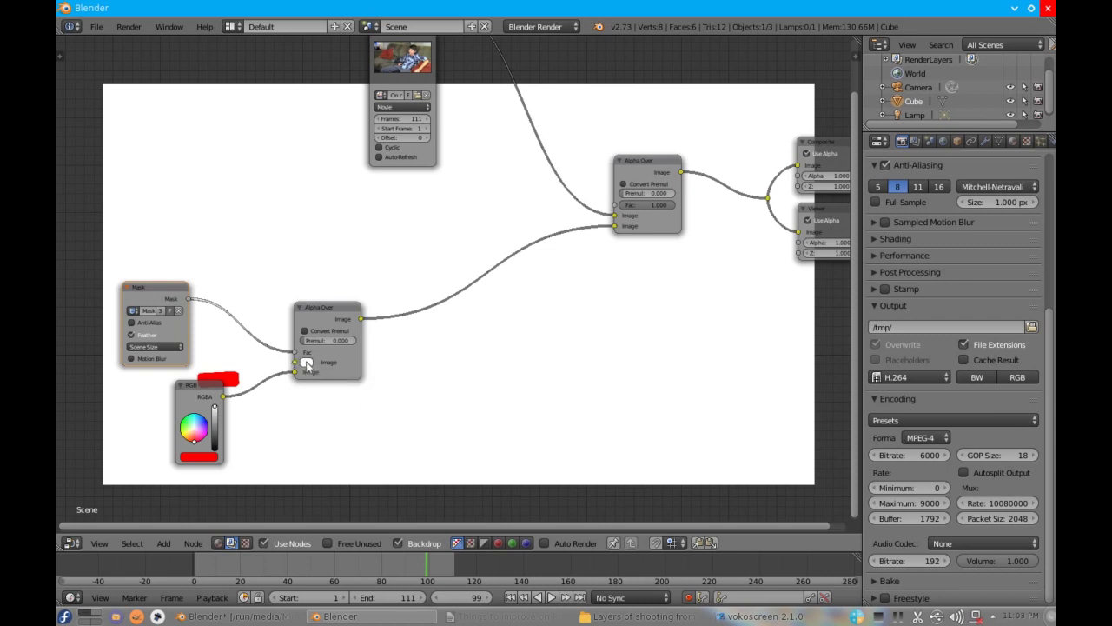
click(307, 363)
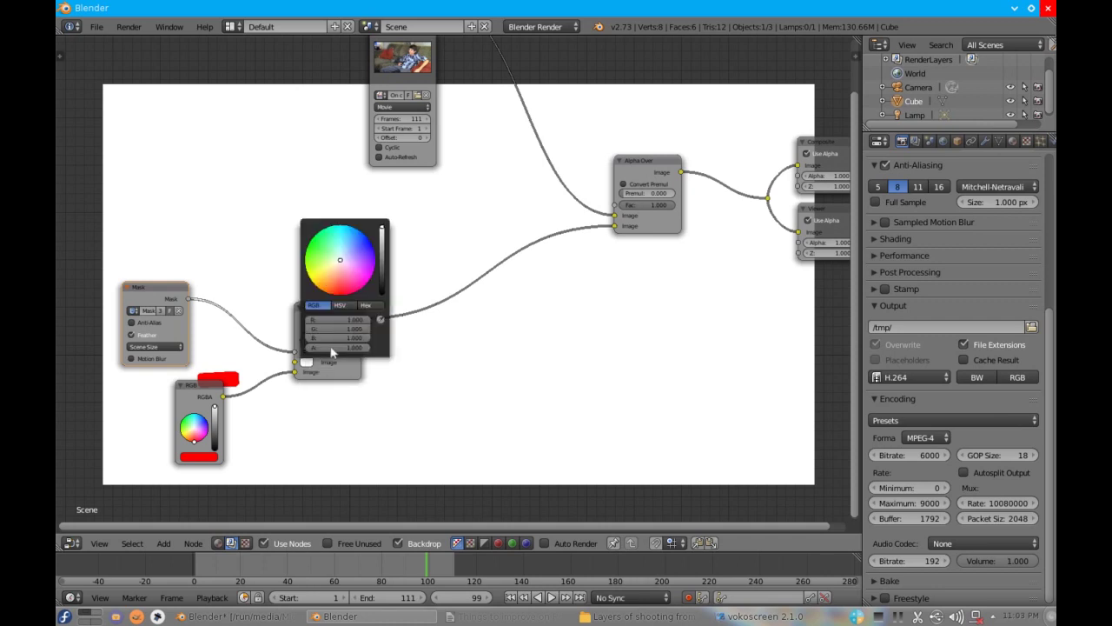
drag(348, 347, 313, 346)
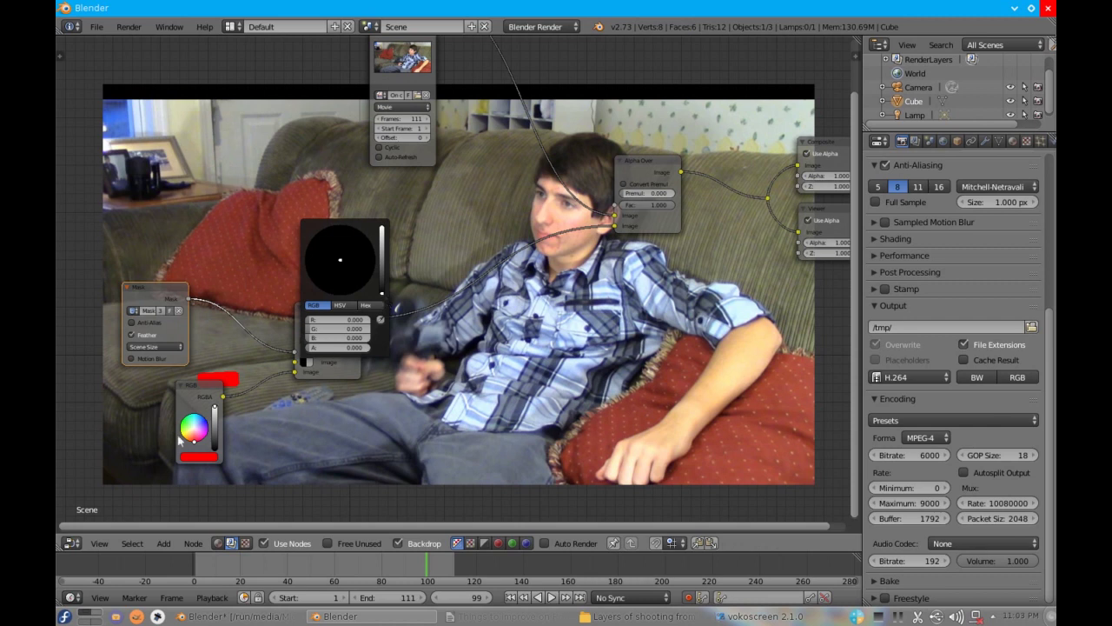
- Set the render resolution to 1280 × 720 px
middle_drag(352, 382, 340, 469)
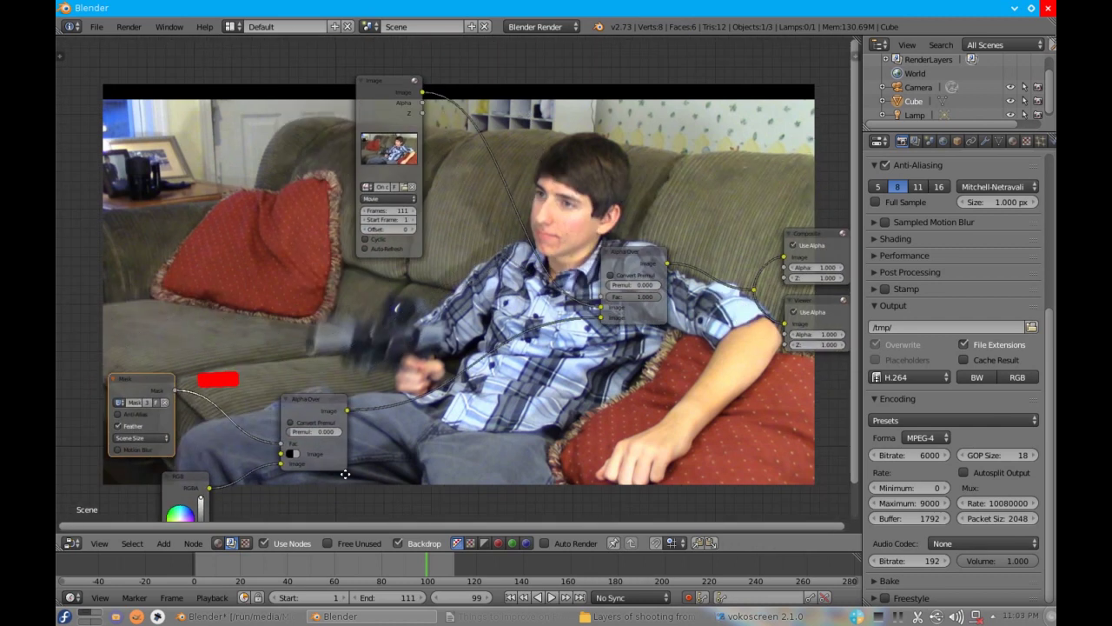
middle_drag(326, 343, 296, 322)
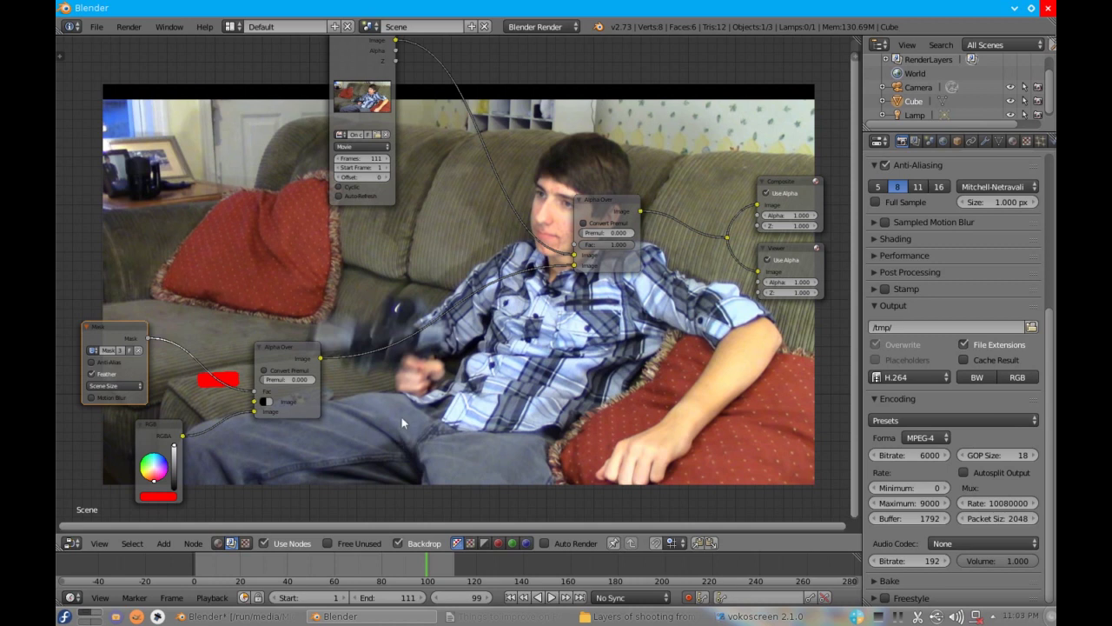
middle_drag(649, 271, 600, 293)
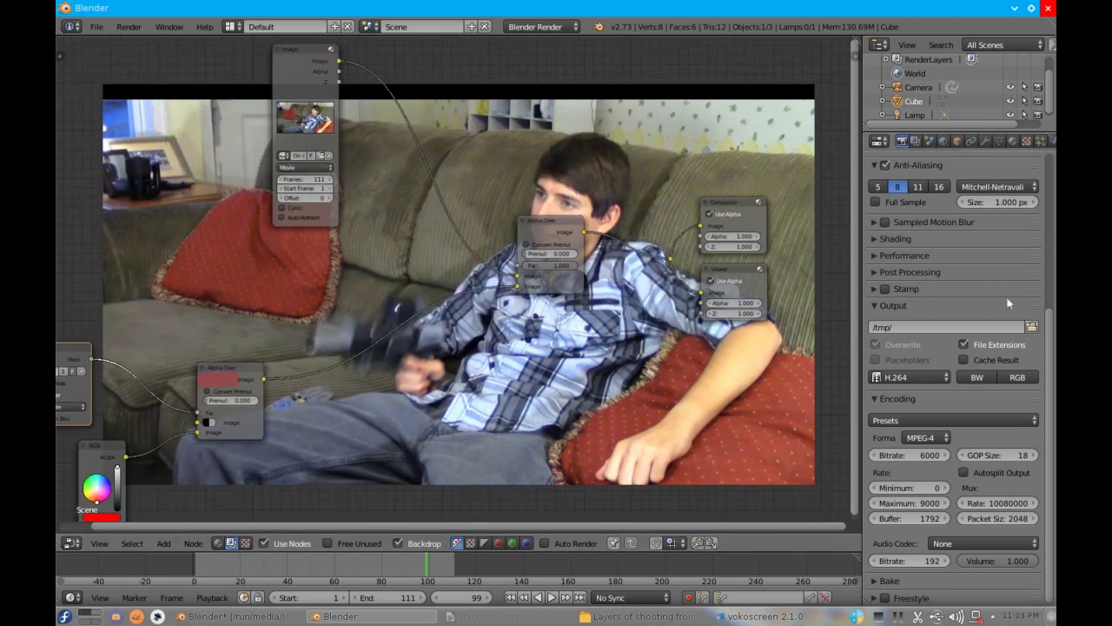
scroll(999, 305, up, 6)
double_click(916, 295)
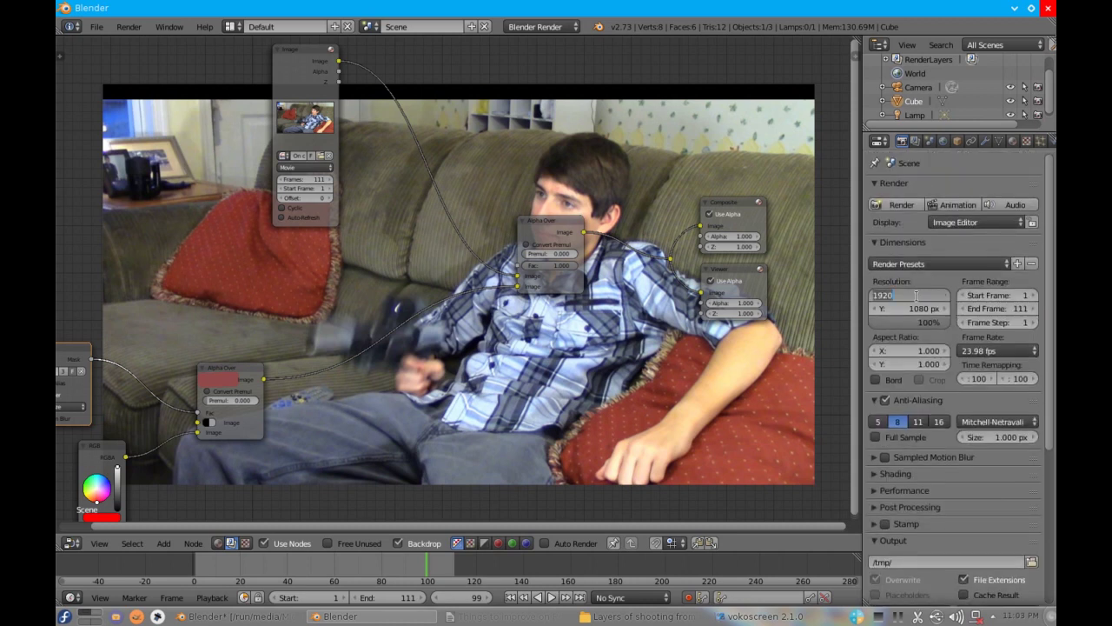
text(1280)
key(Return)
double_click(917, 308)
text(720)
key(Return)
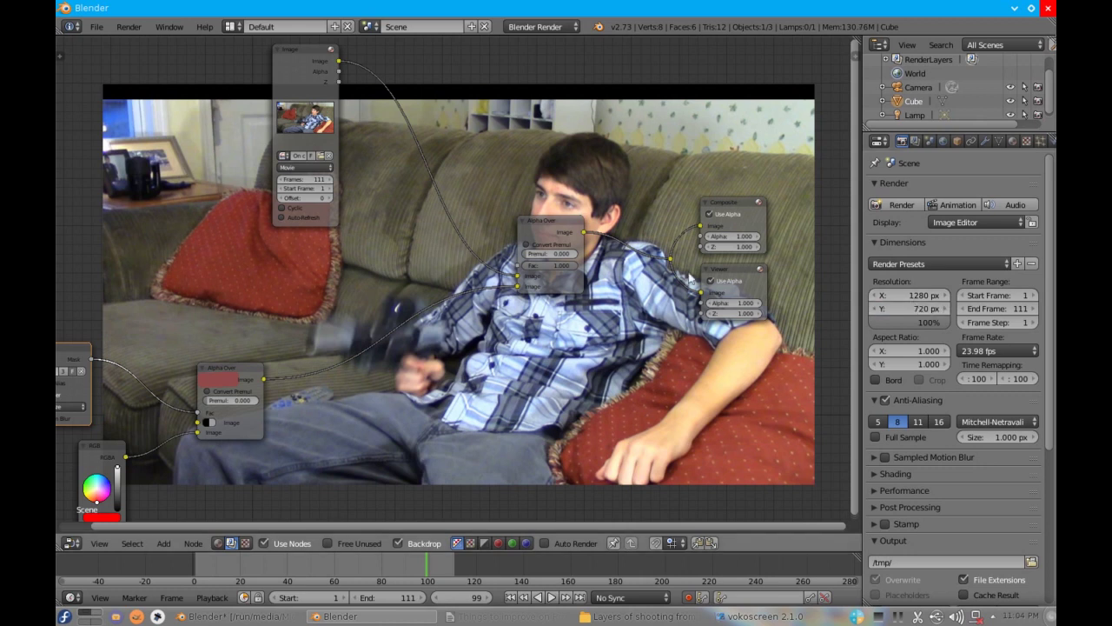
- Check the mask on the render result in the Image Editor, return to the Node Editor, and examine the mask's placement at the blaster
key(shift+F10)
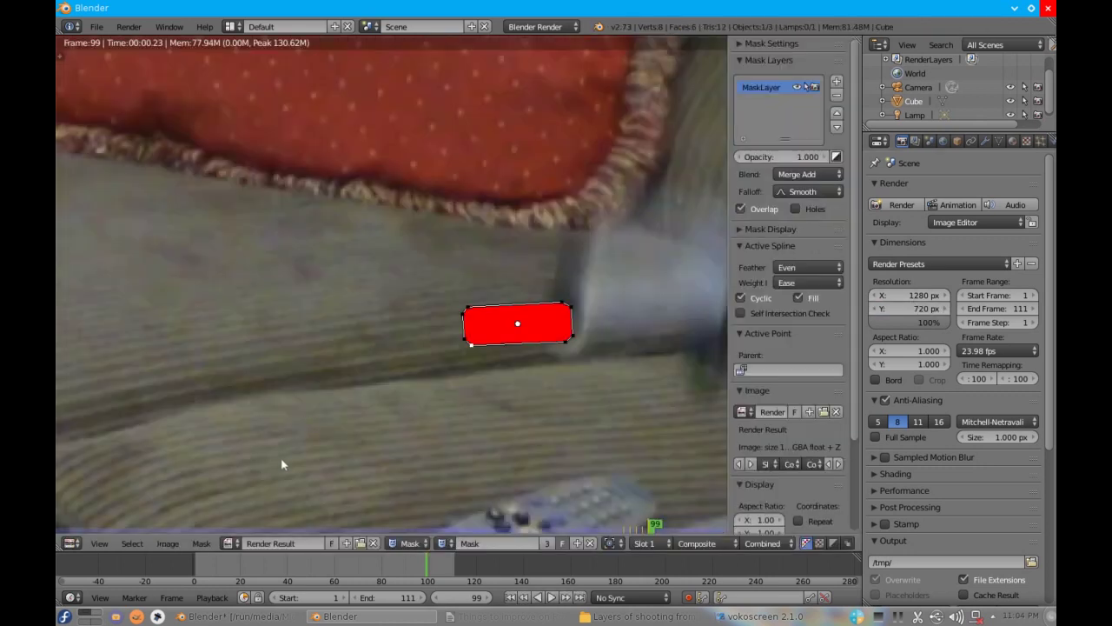
click(70, 543)
click(86, 377)
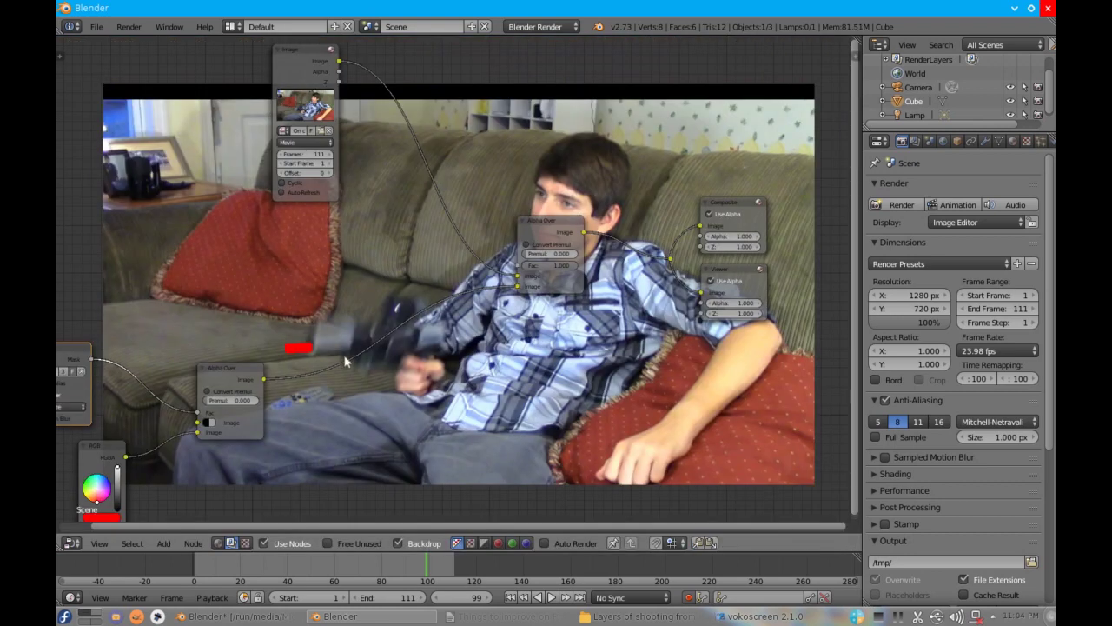
scroll(391, 378, up, 2)
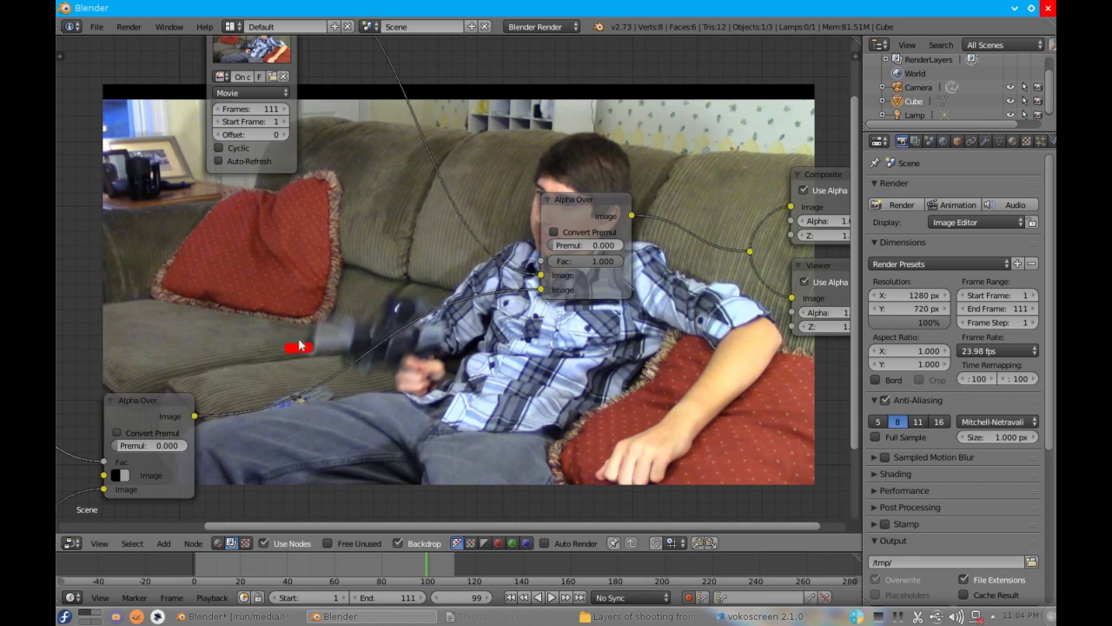
scroll(213, 322, down, 4)
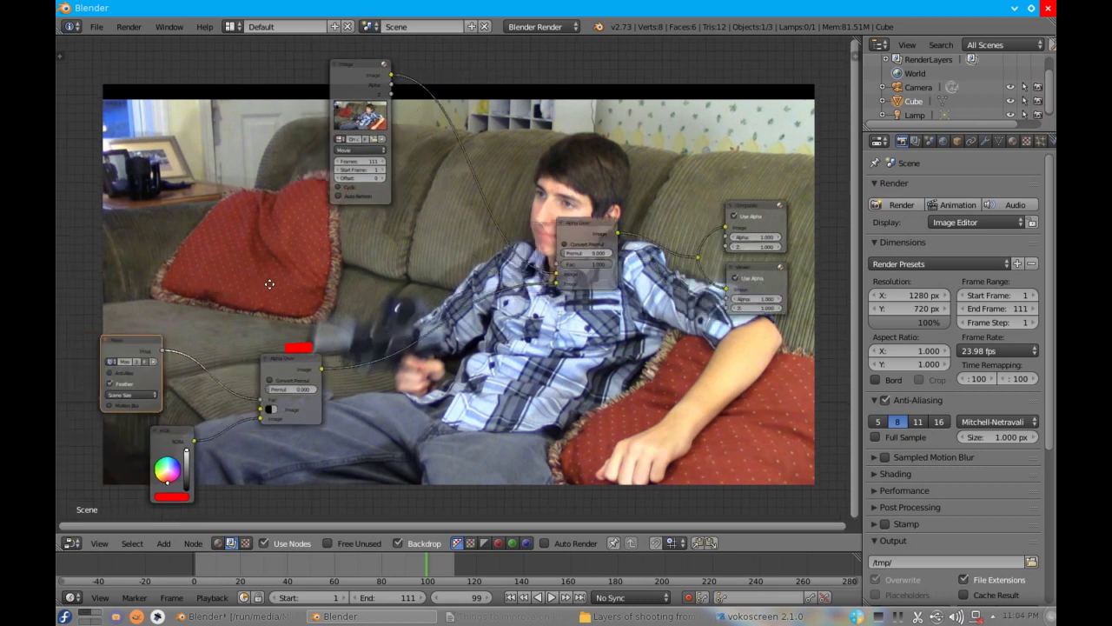
middle_drag(339, 386, 272, 433)
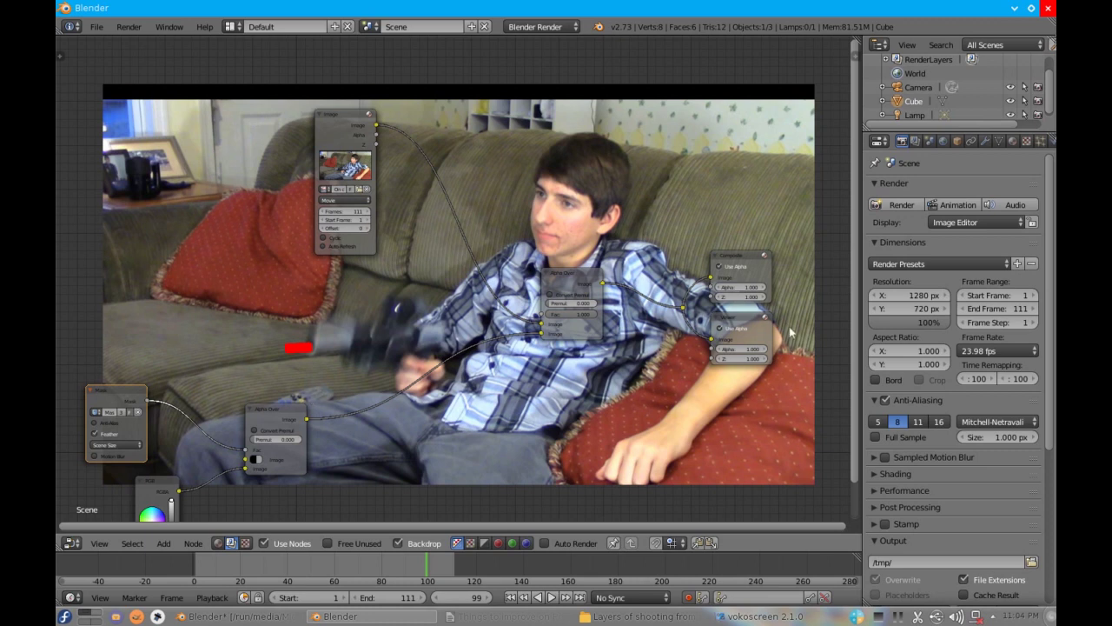
- Try a render resolution scale of 50% and restore it to 100%
click(900, 321)
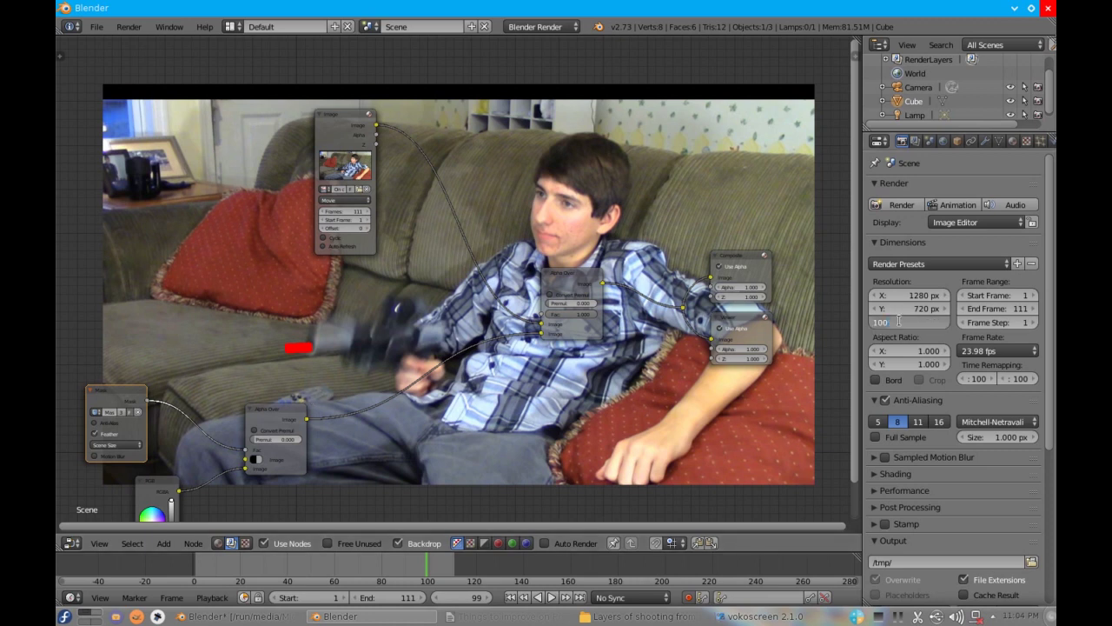
key(Return)
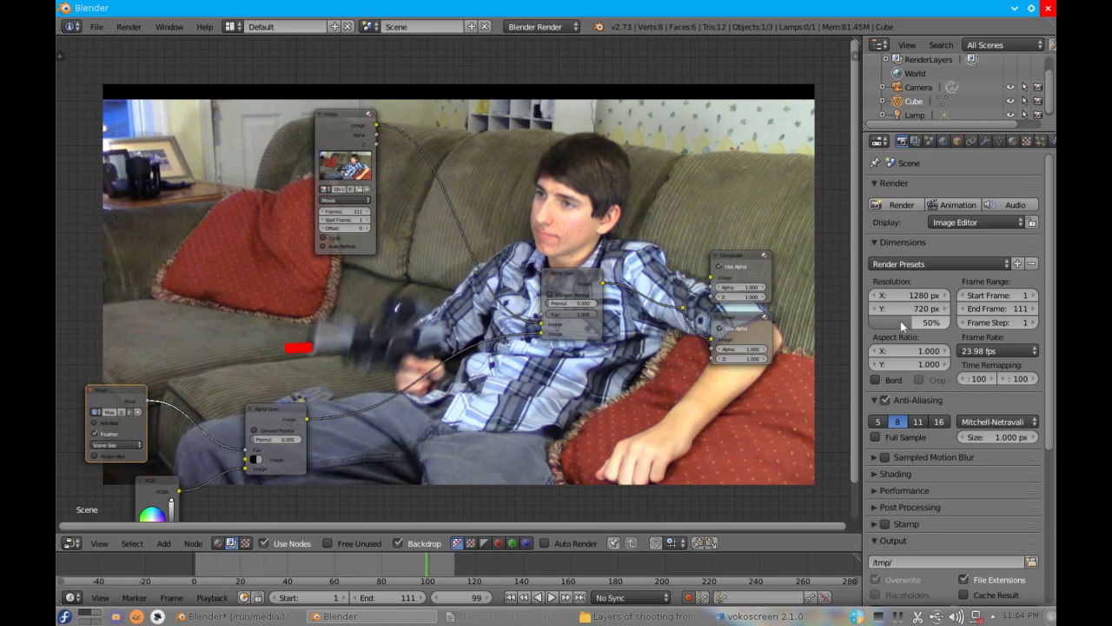
click(902, 326)
text(100)
key(Return)
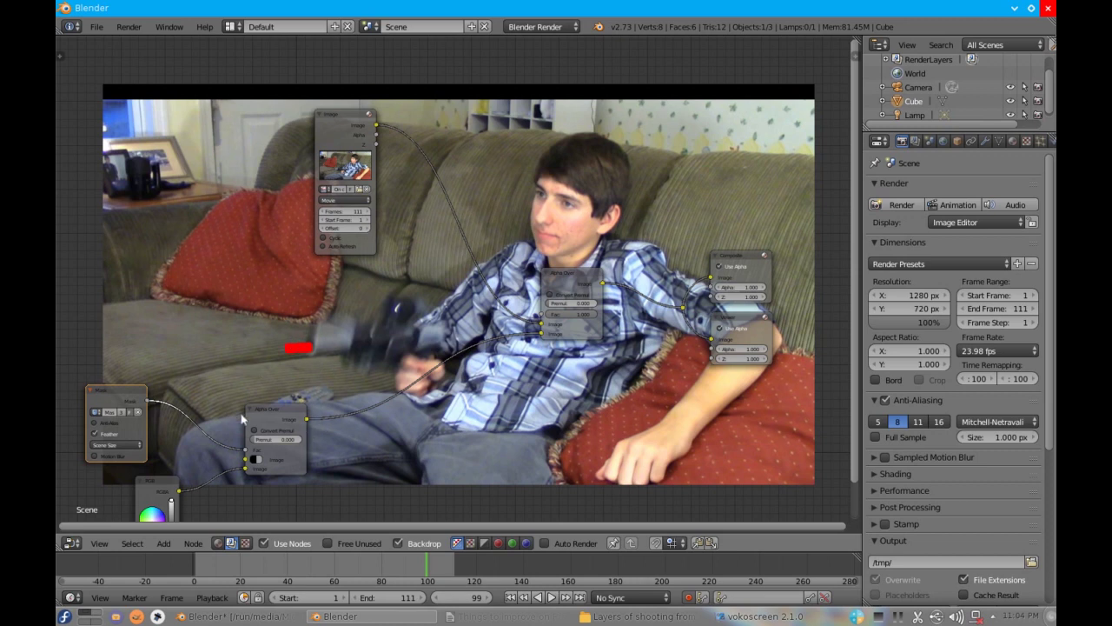
- Move the Mask, RGB and first Alpha Over nodes together farther away from the second Alpha Over node to make room between them
middle_drag(244, 420, 368, 380)
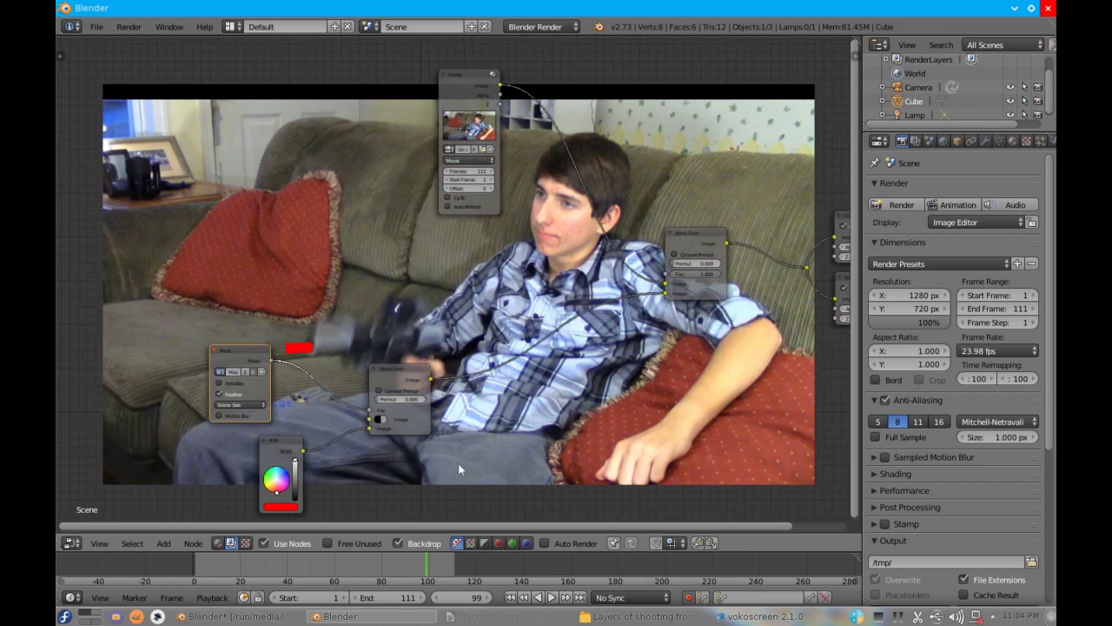
right_click(375, 424)
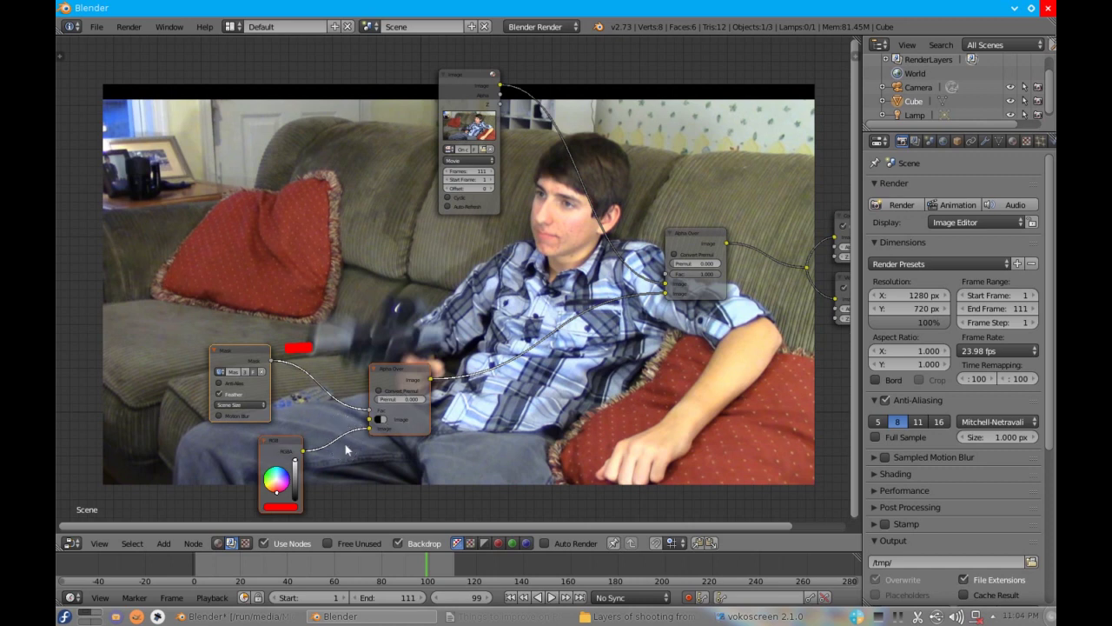
key(g)
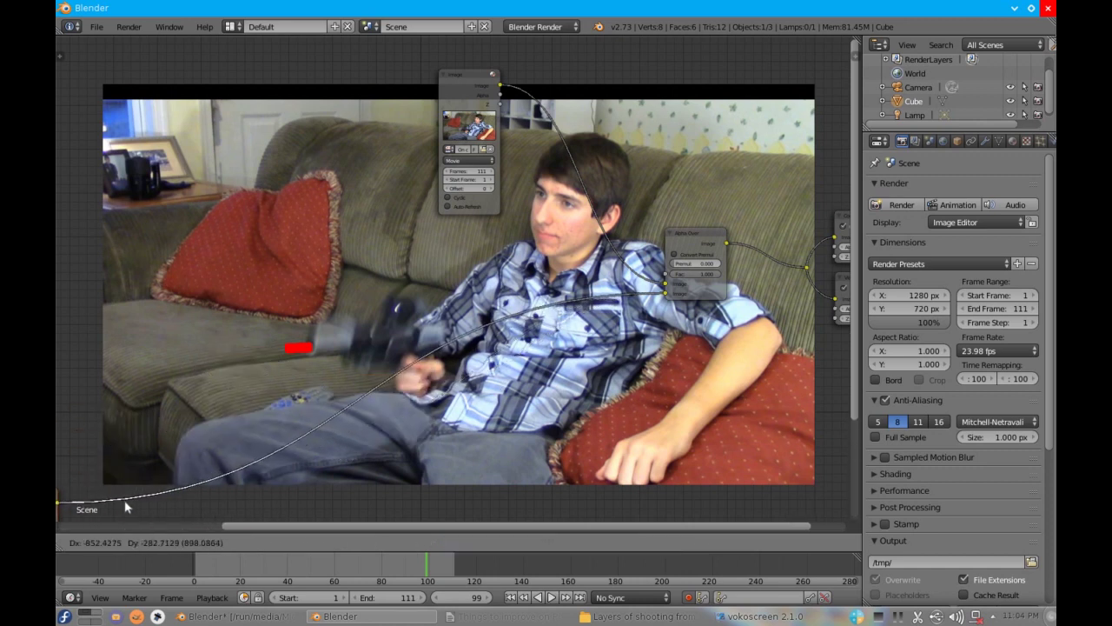
click(185, 467)
- Insert a Hue Saturation Value node between the two Alpha Over nodes, place it slightly lower, and set its saturation to 0
middle_drag(282, 433, 502, 387)
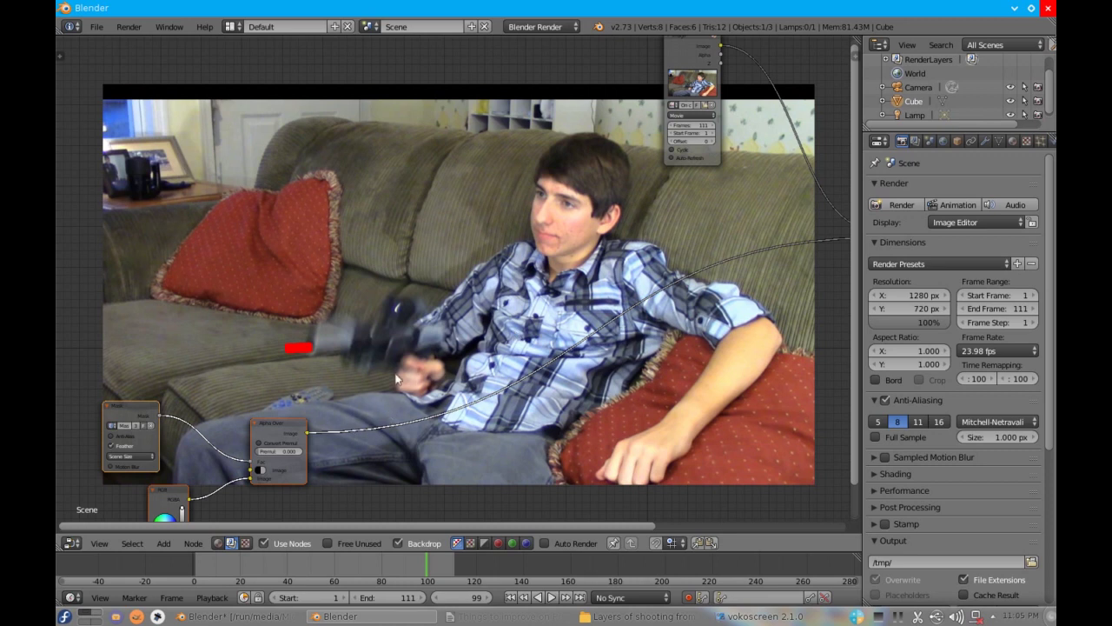
key(shift+a)
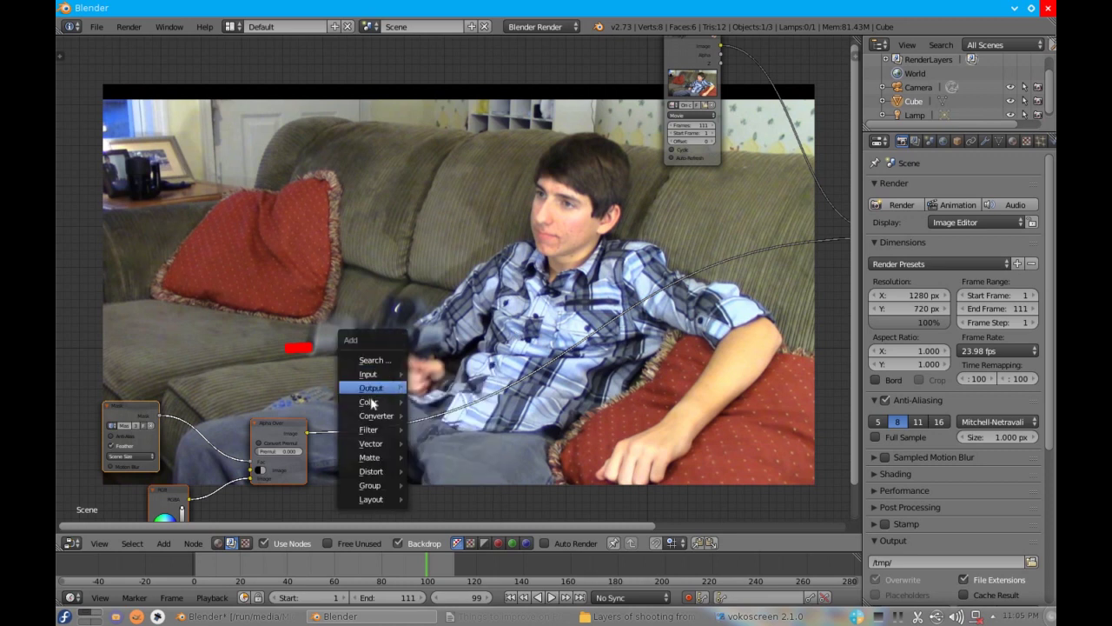
mouse_move(369, 403)
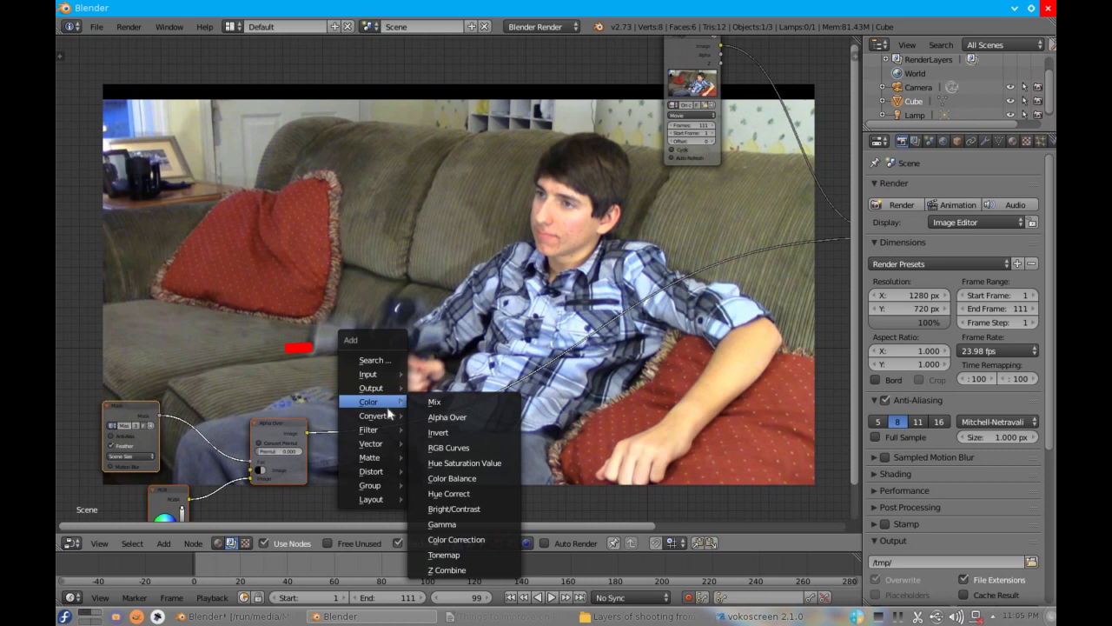
click(465, 462)
click(361, 430)
middle_drag(372, 443, 377, 318)
drag(377, 318, 392, 361)
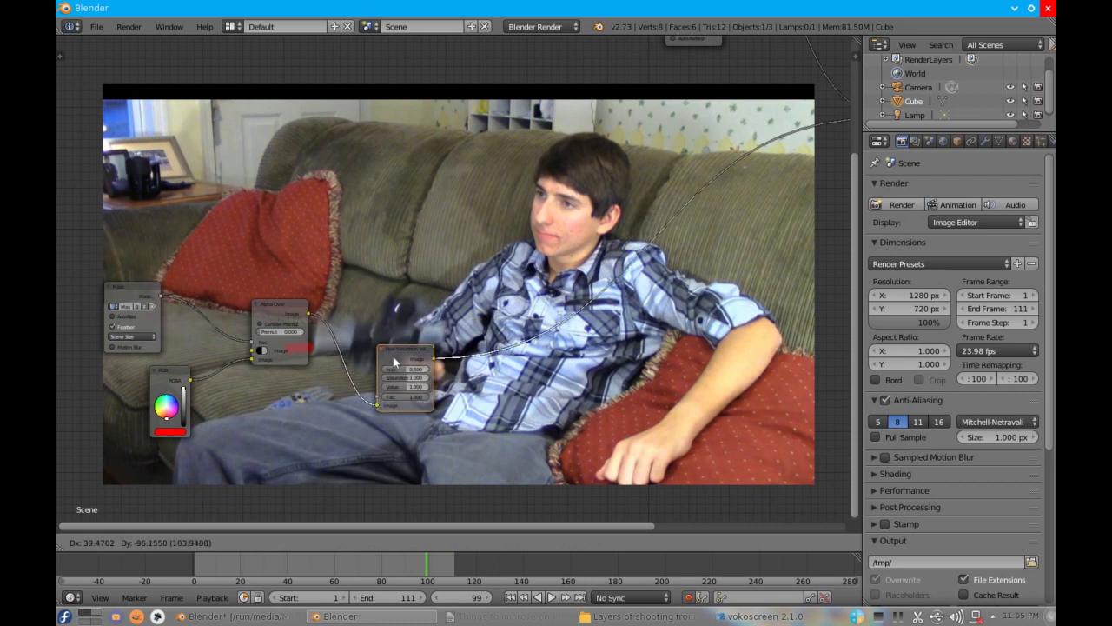
middle_drag(408, 387, 261, 427)
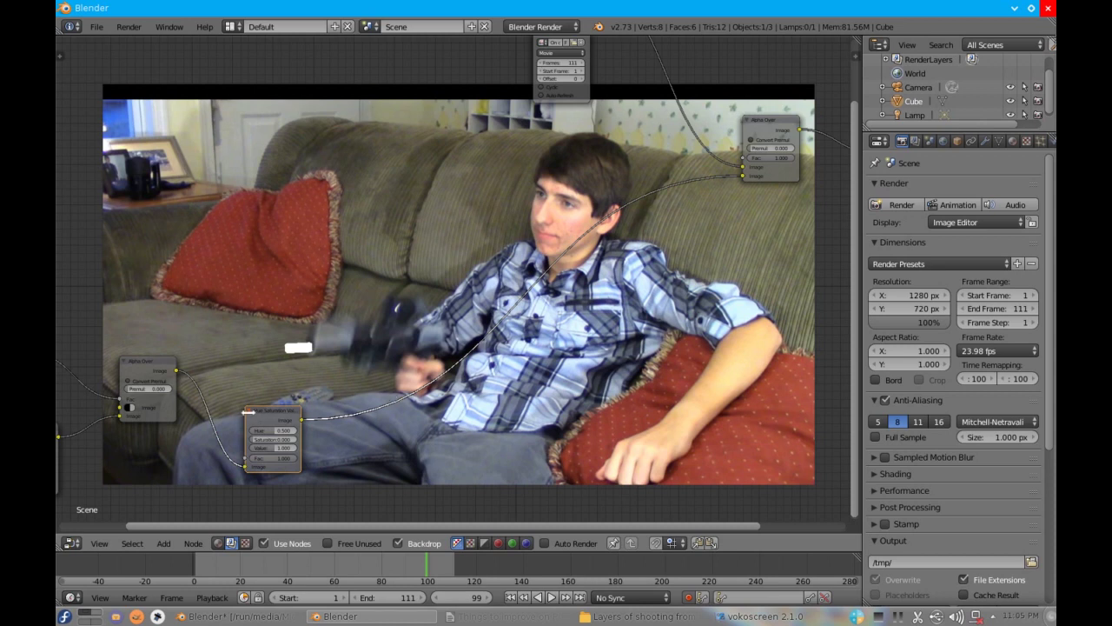
- Move the Hue Saturation Value node closer to the first Alpha Over node
mouse_move(263, 421)
mouse_down()
mouse_move(296, 417)
mouse_move(251, 409)
mouse_up()
ctrl+scroll(218, 439, up, 4)
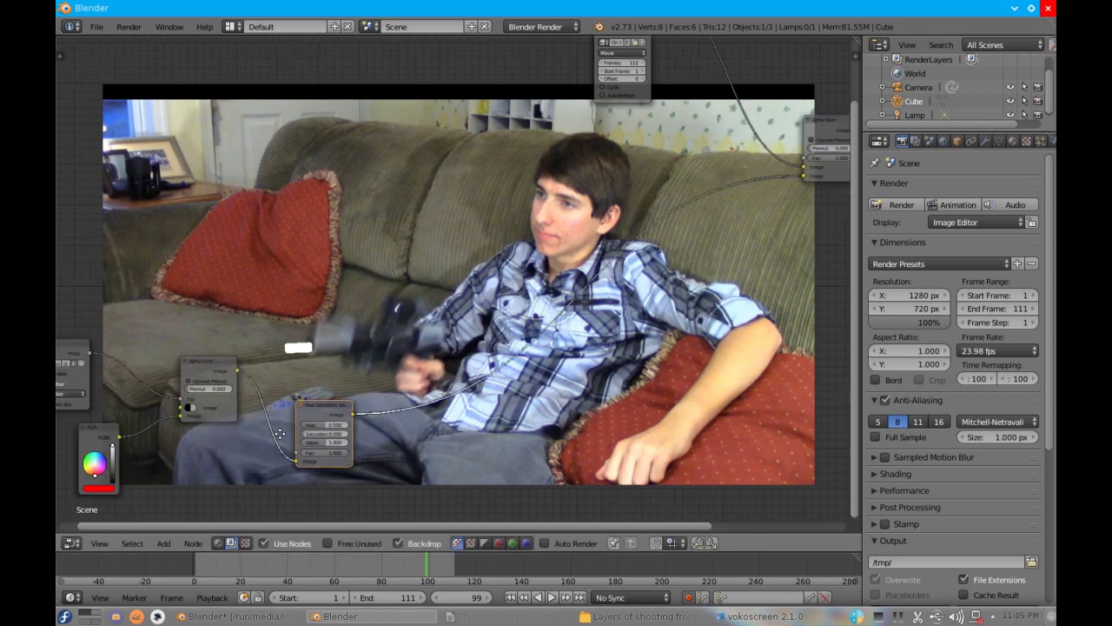
ctrl+scroll(331, 323, down, 4)
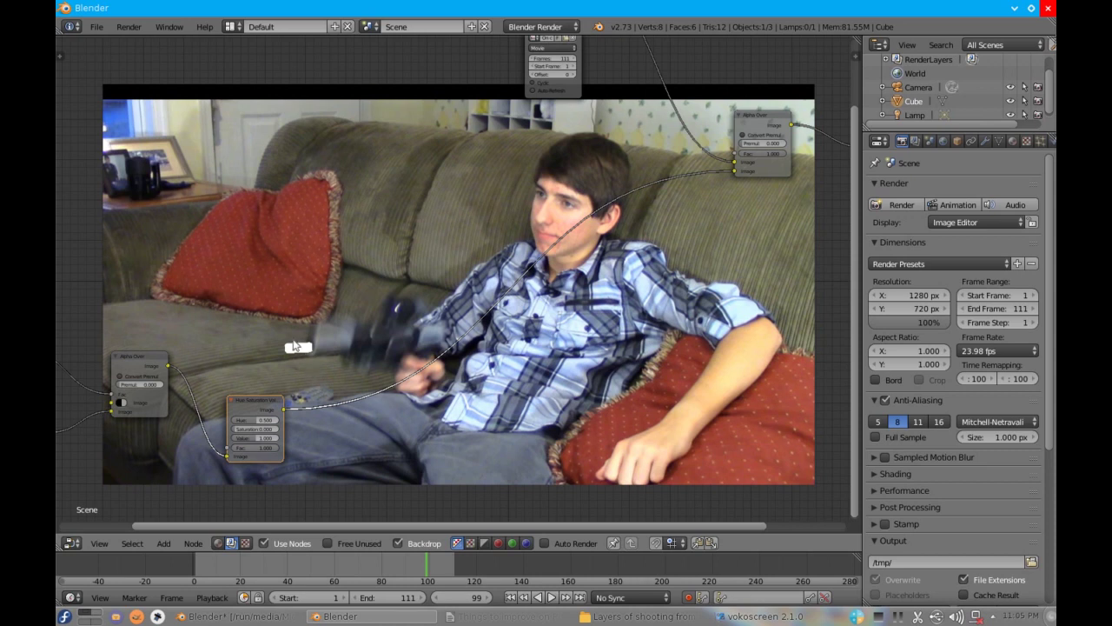
ctrl+scroll(178, 396, up, 3)
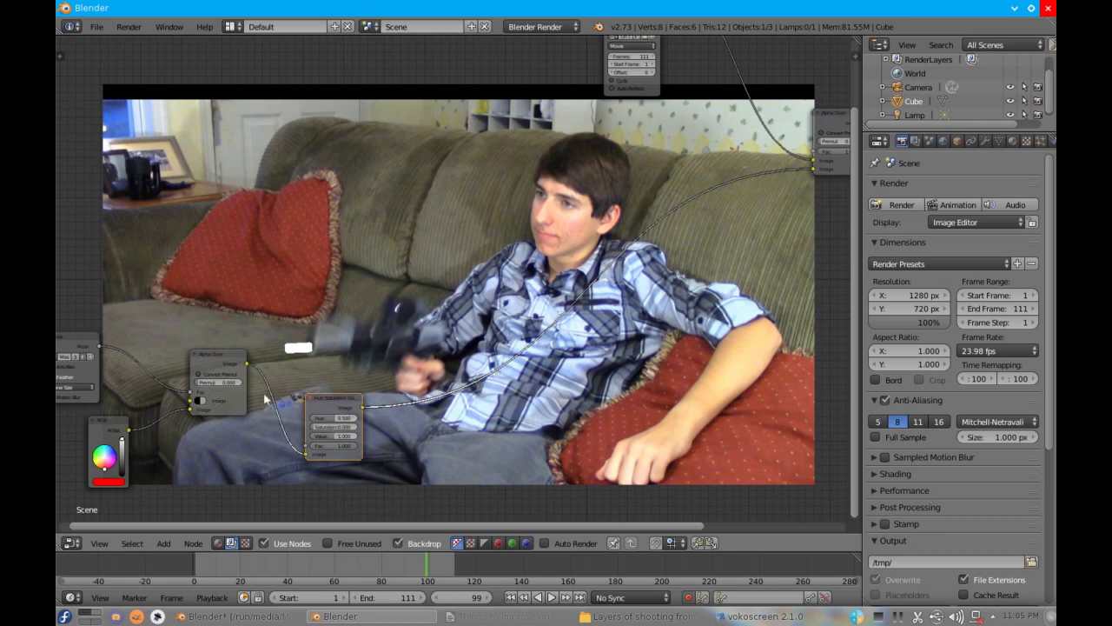
drag(324, 405, 296, 403)
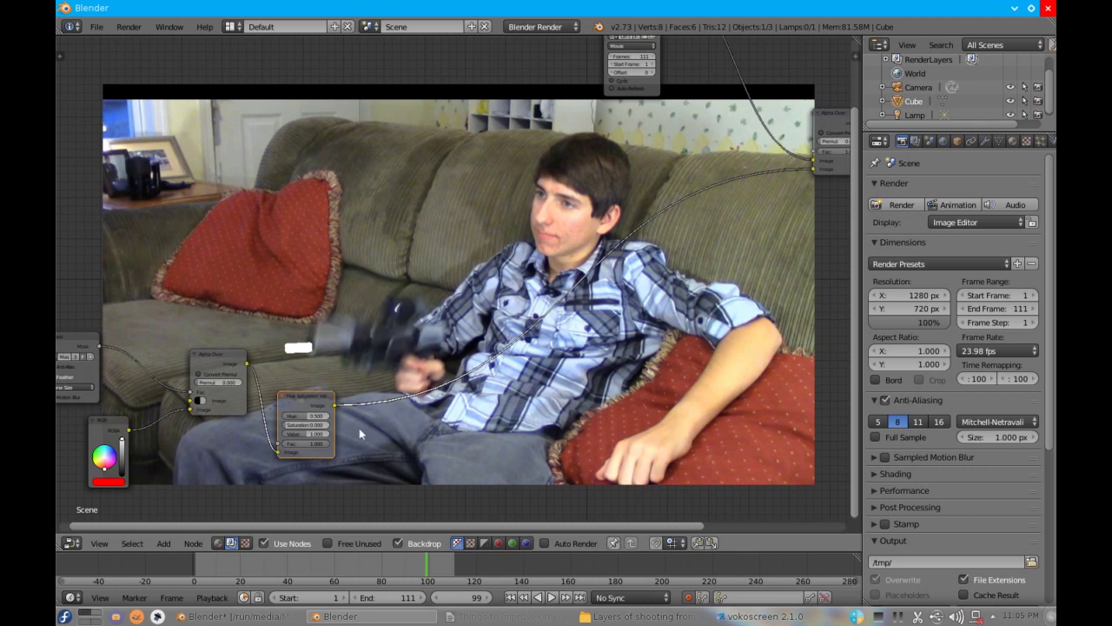
- Insert a Blur node after the Hue Saturation Value node and set its X and Y blur to 6
key(shift+a)
mouse_move(347, 426)
key(shift+a)
mouse_move(356, 365)
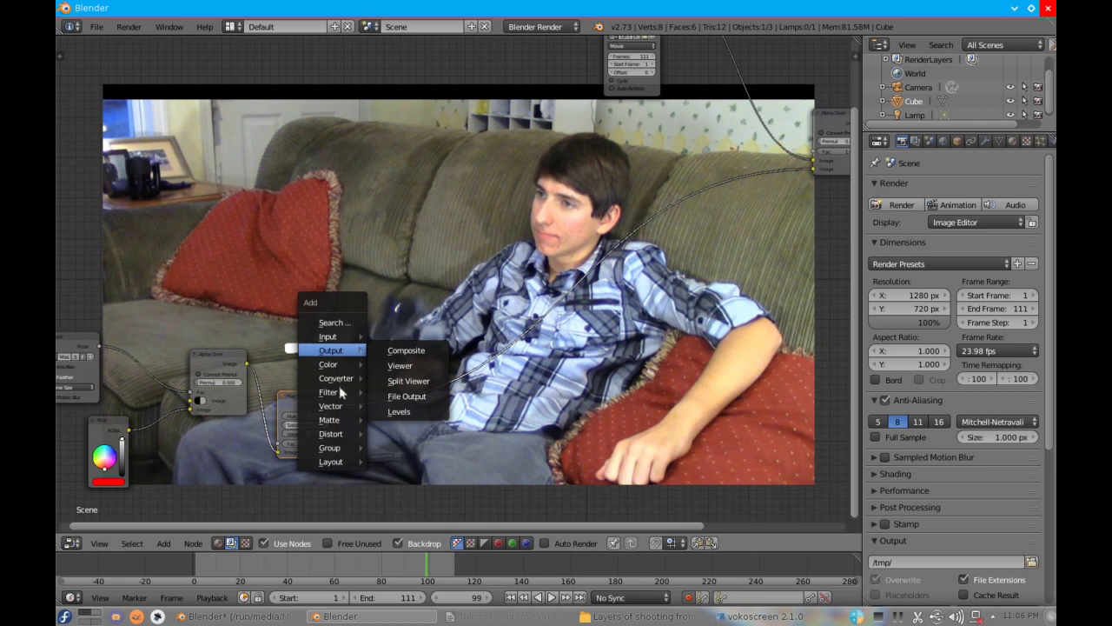
mouse_move(340, 393)
click(380, 392)
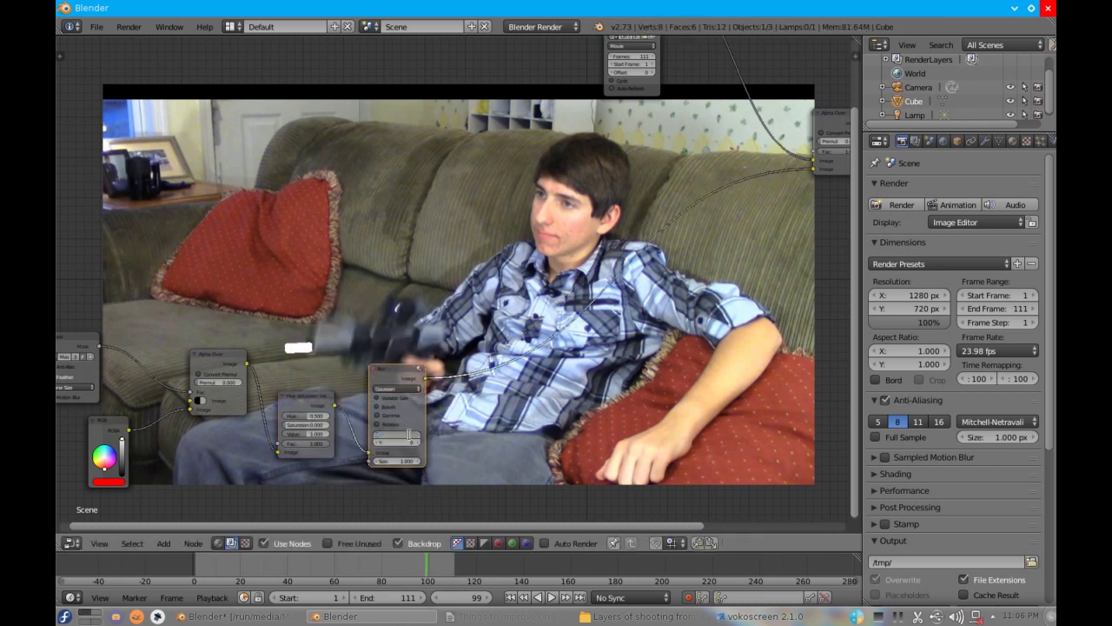
drag(409, 434, 417, 442)
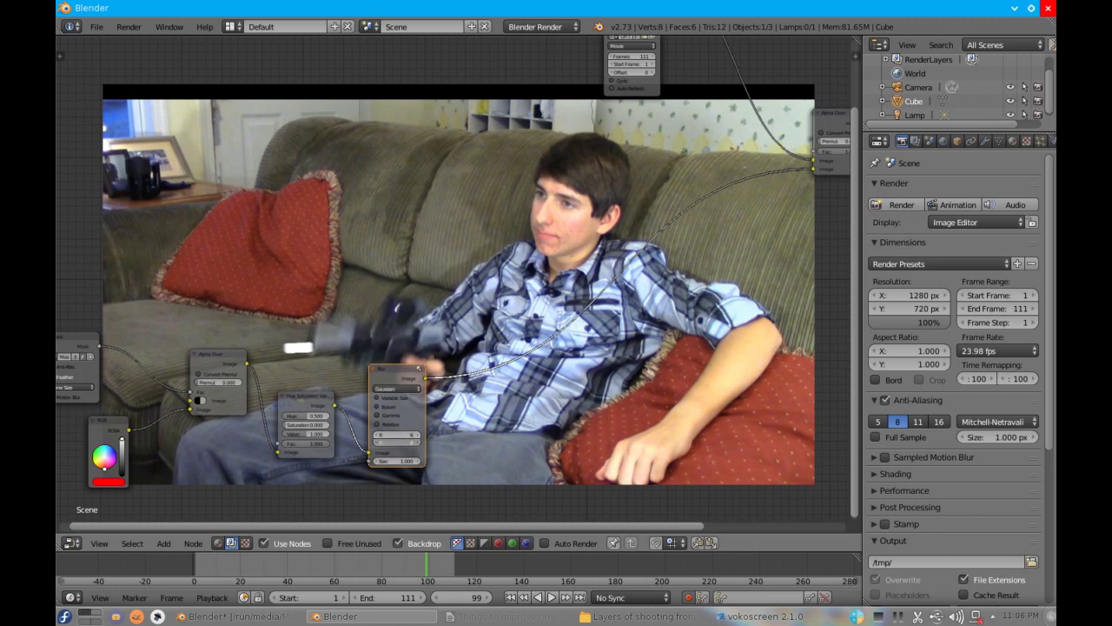
key(Return)
- Add a second Blur node above the Hue Saturation Value node and feed it the first Alpha Over node's image output
middle_drag(300, 363, 321, 383)
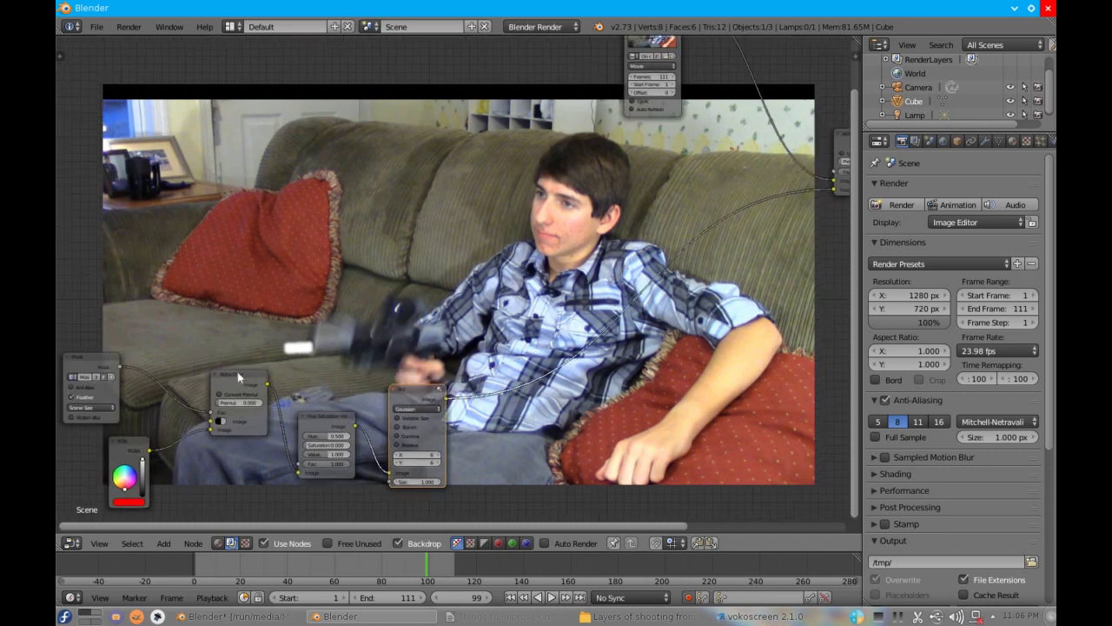
drag(223, 376, 214, 352)
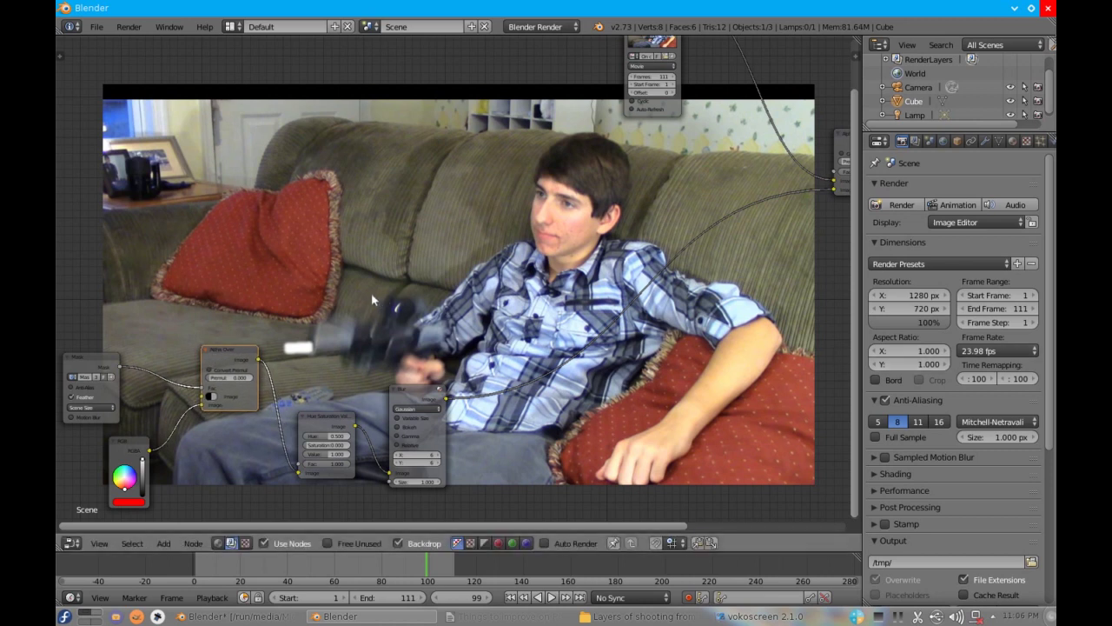
key(shift+a)
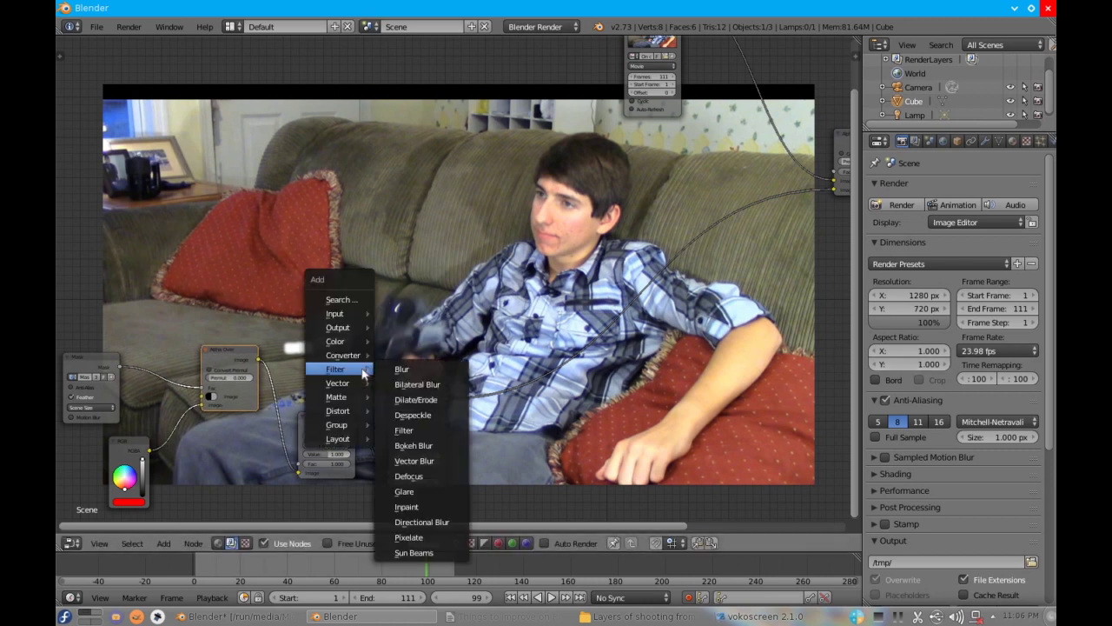
click(398, 368)
click(298, 302)
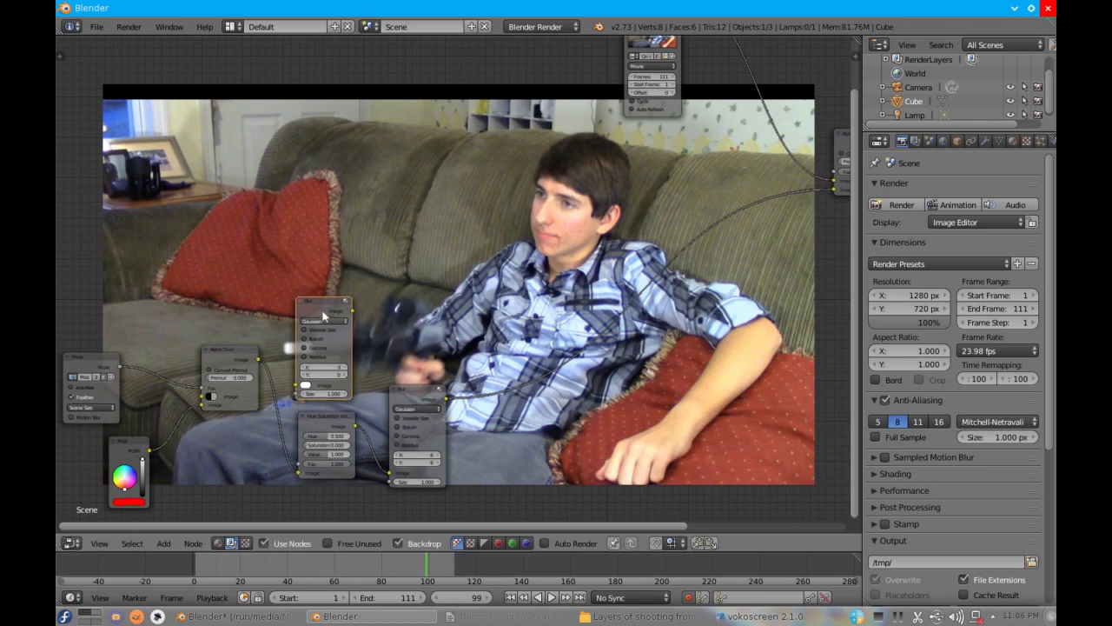
drag(322, 306, 329, 262)
drag(259, 359, 301, 349)
- Insert an Alpha Over node before the final one, combining the upper Blur as first image with the lower Blur as second
middle_drag(365, 361, 265, 400)
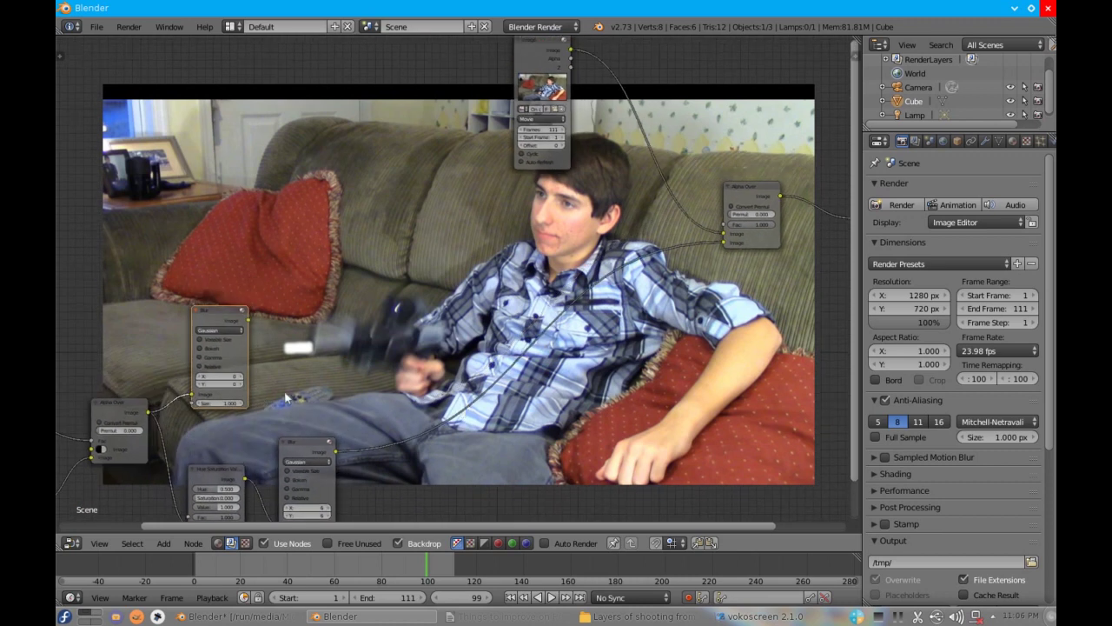
key(shift+a)
mouse_move(414, 391)
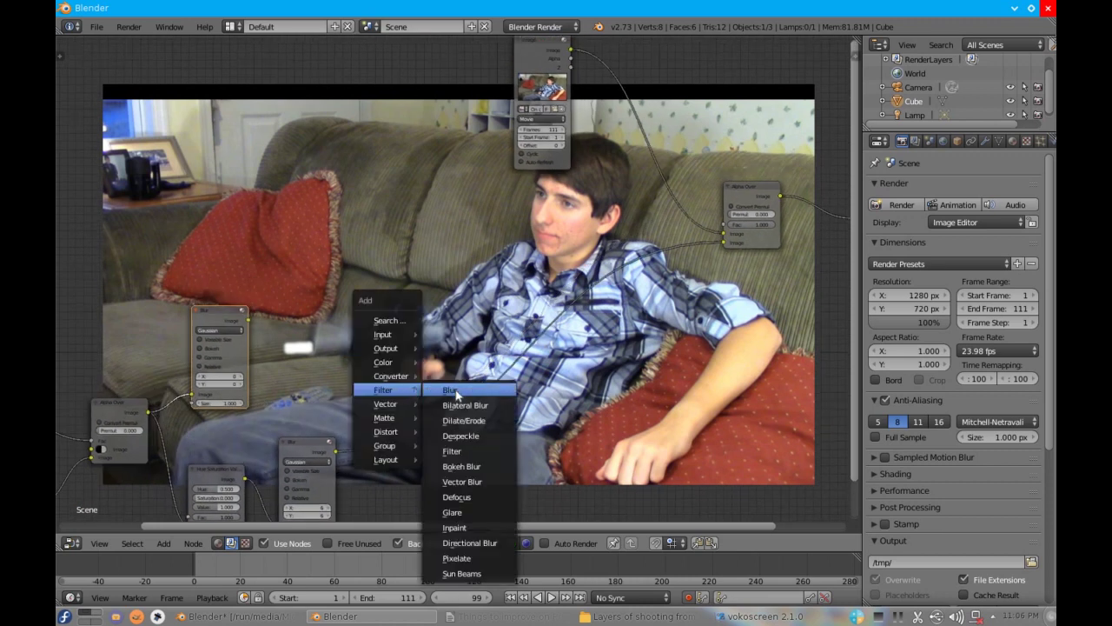
mouse_move(402, 363)
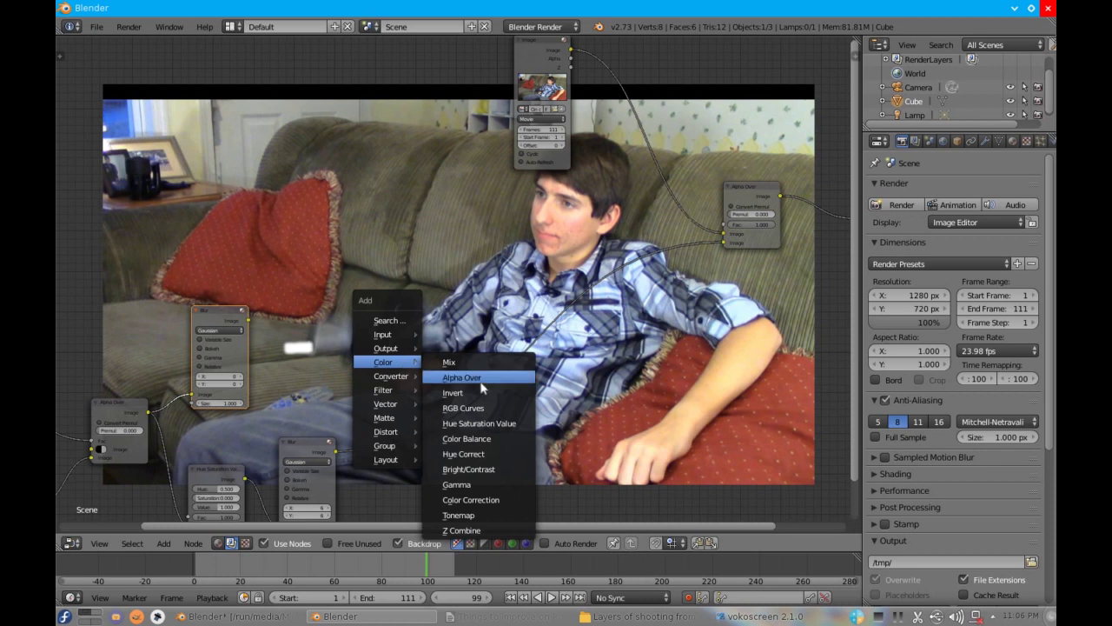
click(467, 378)
click(454, 306)
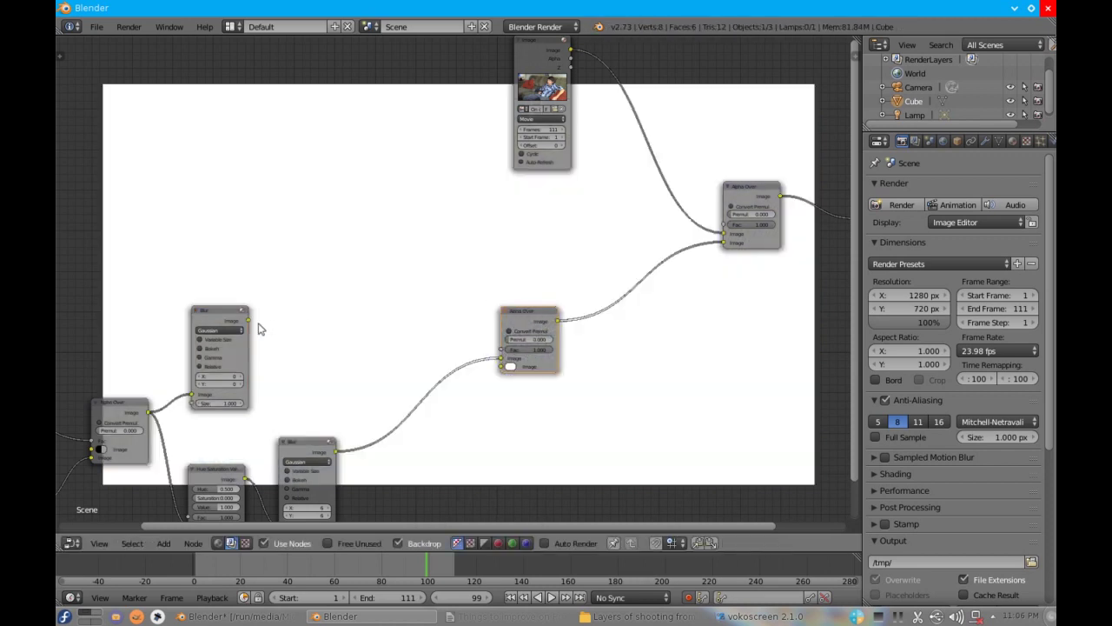
drag(249, 321, 510, 370)
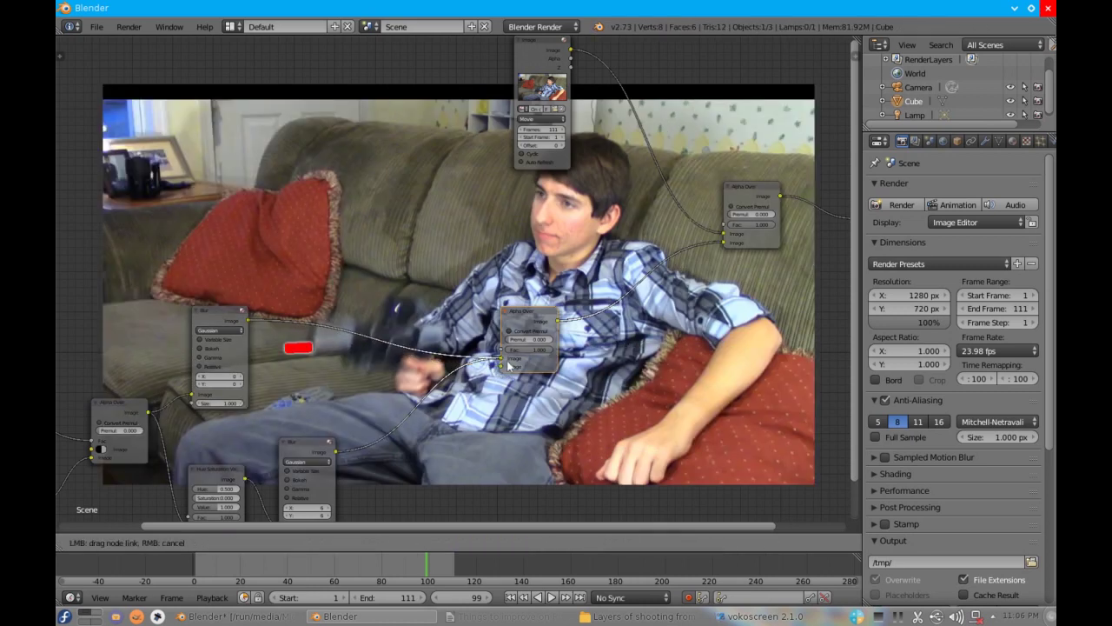
- Enlarge the backdrop to a zoom of 2.61 and offset it to X 866, Y 344 to inspect the blaster shot closely
middle_drag(298, 355, 270, 364)
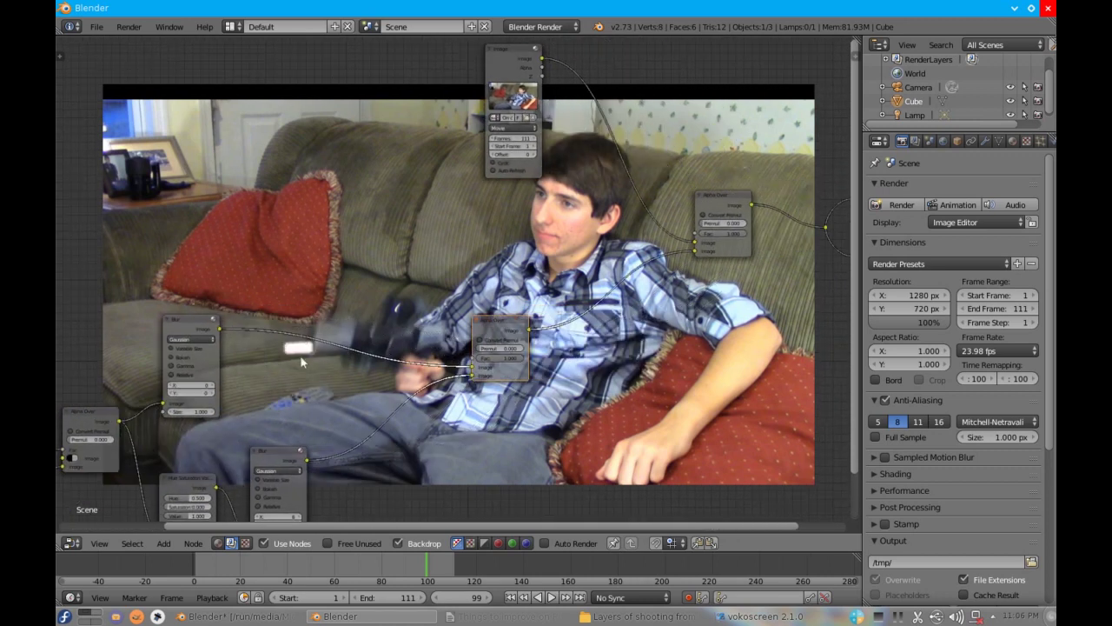
scroll(300, 357, up, 3)
scroll(299, 358, down, 2)
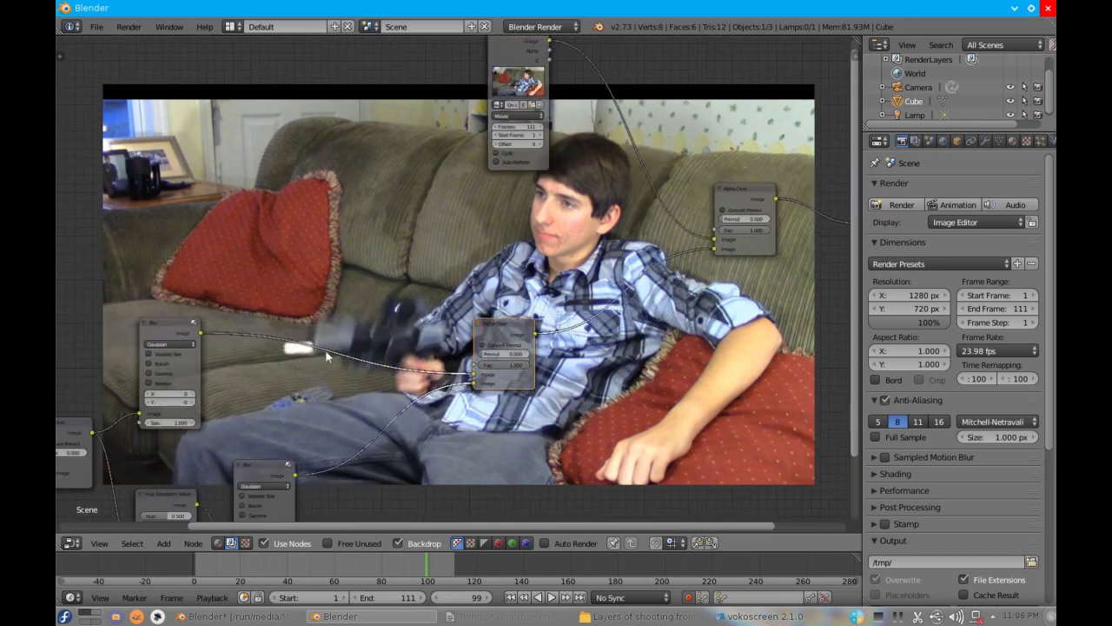
key(n)
drag(786, 256, 864, 256)
mouse_move(821, 287)
mouse_down()
mouse_move(834, 287)
mouse_move(828, 302)
mouse_up()
alt+middle_drag(828, 301, 613, 79)
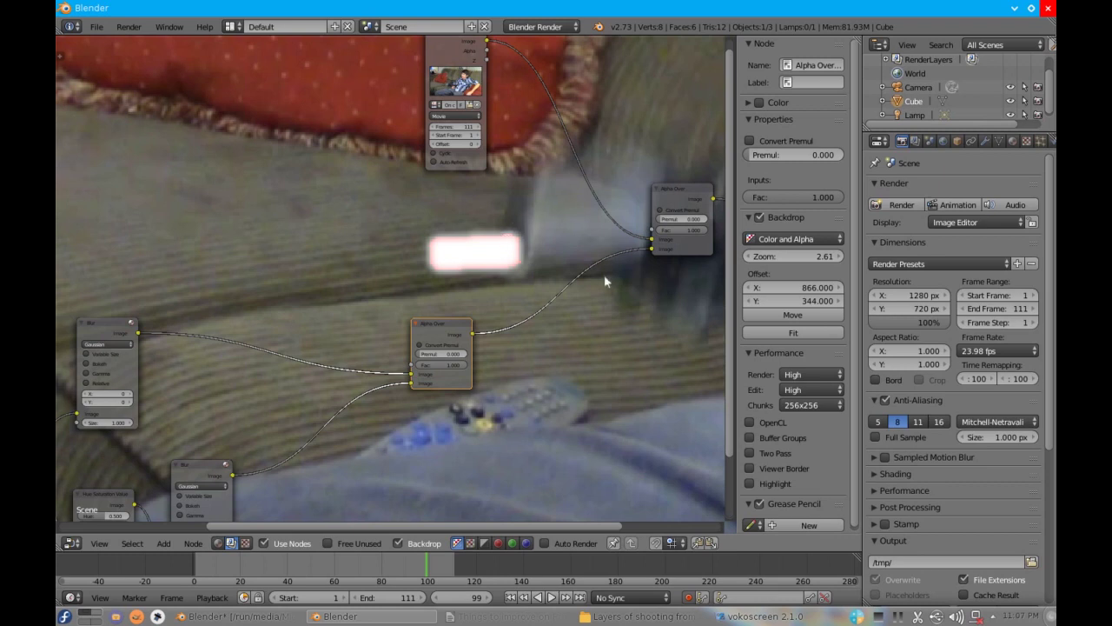
- Set the upper Blur node's X and Y blur to 22
scroll(311, 435, down, 3)
middle_drag(275, 410, 344, 361)
scroll(367, 308, up, 3)
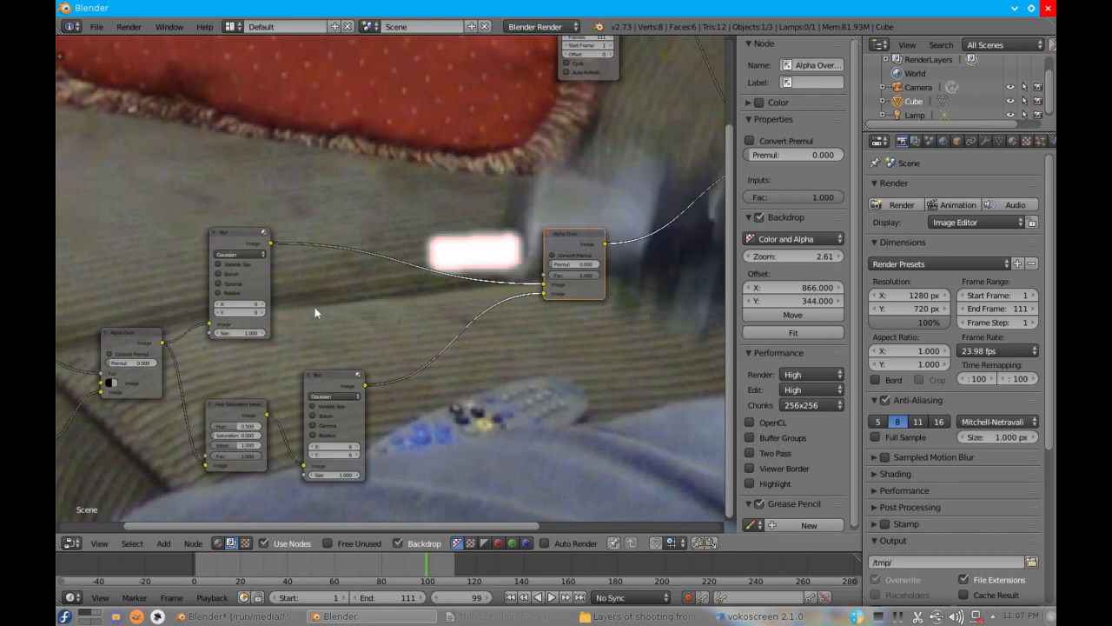
click(251, 304)
text(32)
key(Tab)
text(32)
key(Return)
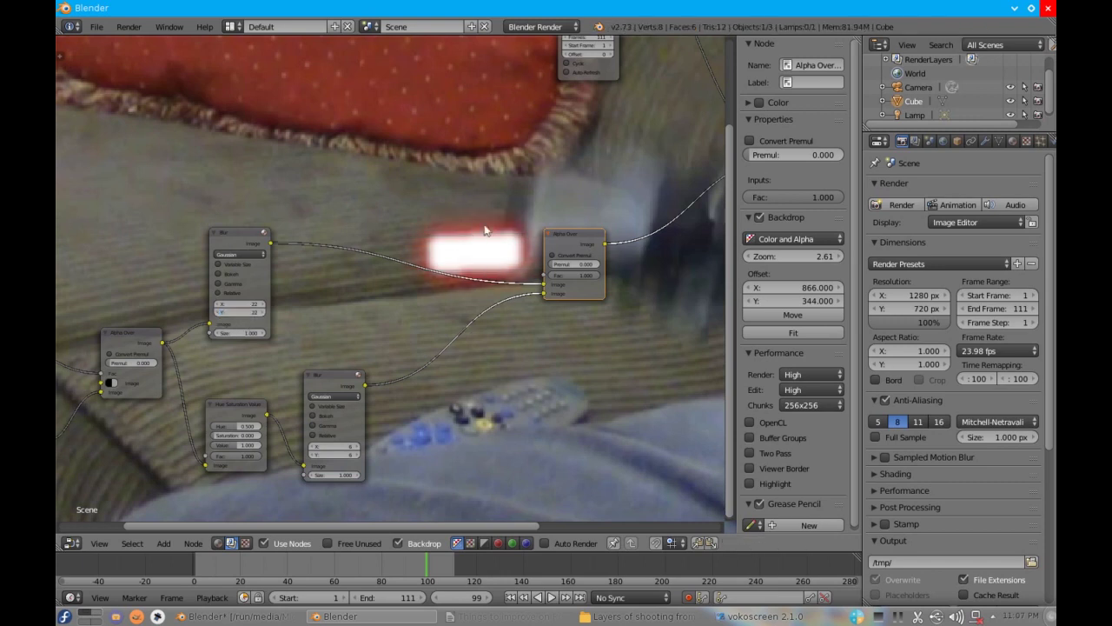
- Insert a Hue Saturation Value node after the upper Blur and a duplicate of it before the combining Alpha Over
key(shift+a)
mouse_move(320, 261)
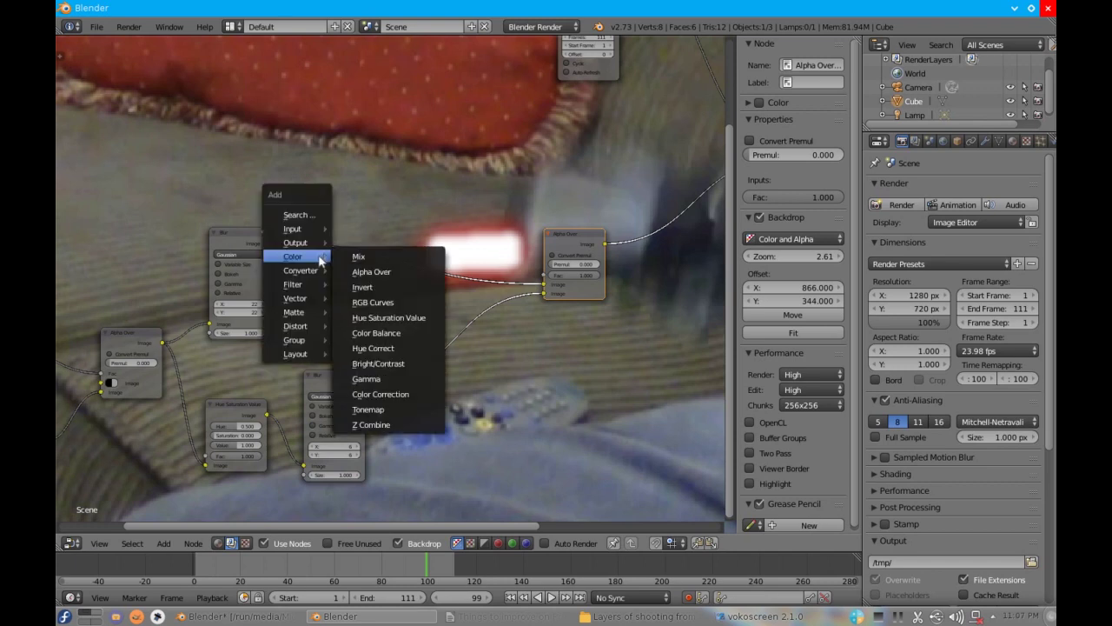
click(373, 315)
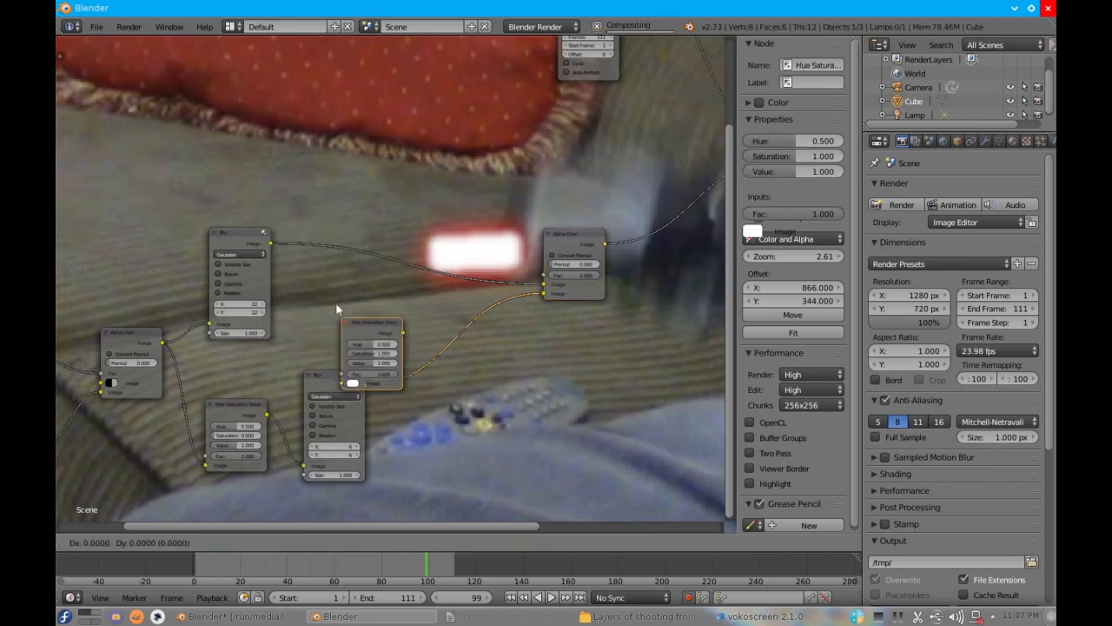
click(319, 244)
key(shift+d)
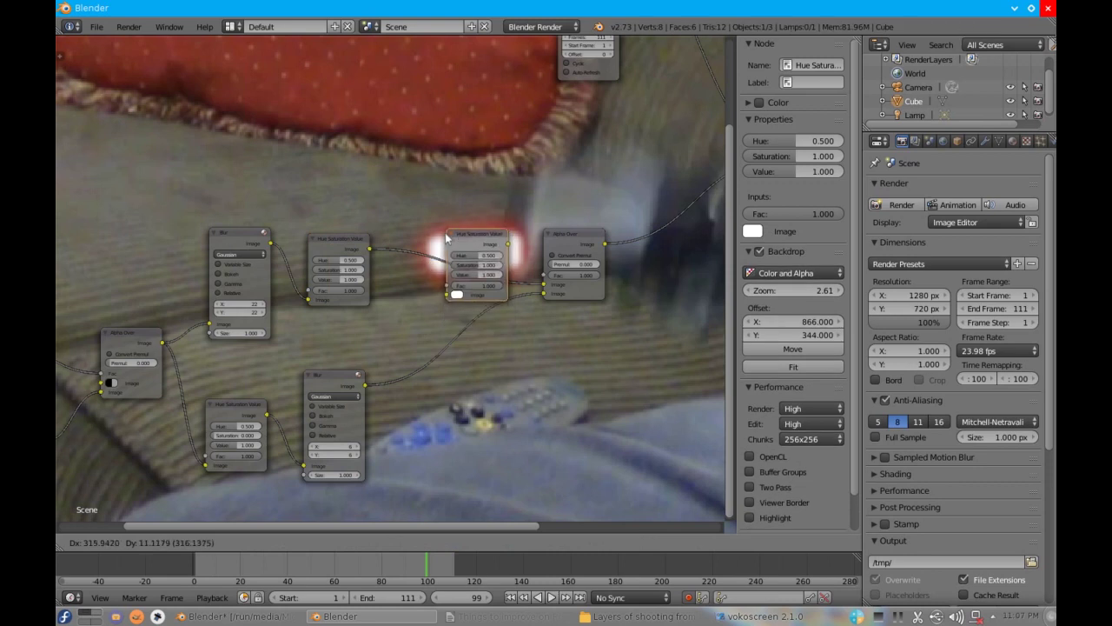
click(415, 233)
- Intensify the red glow, setting the duplicated Hue Saturation Value node's saturation to 2 and its value to 1.673
middle_drag(428, 276, 500, 354)
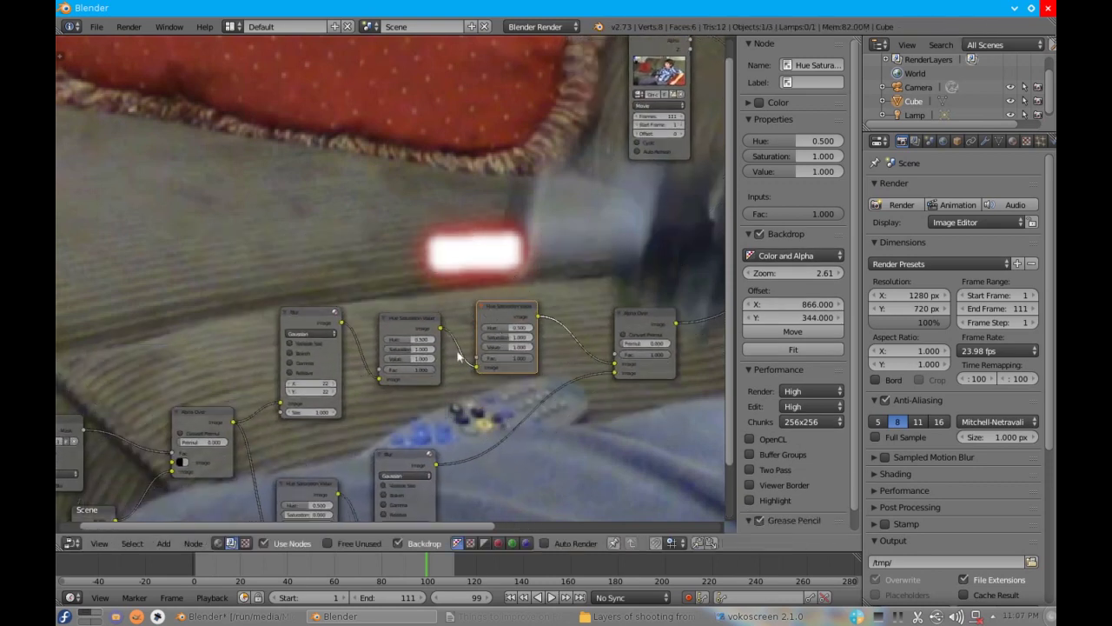
drag(408, 348, 532, 352)
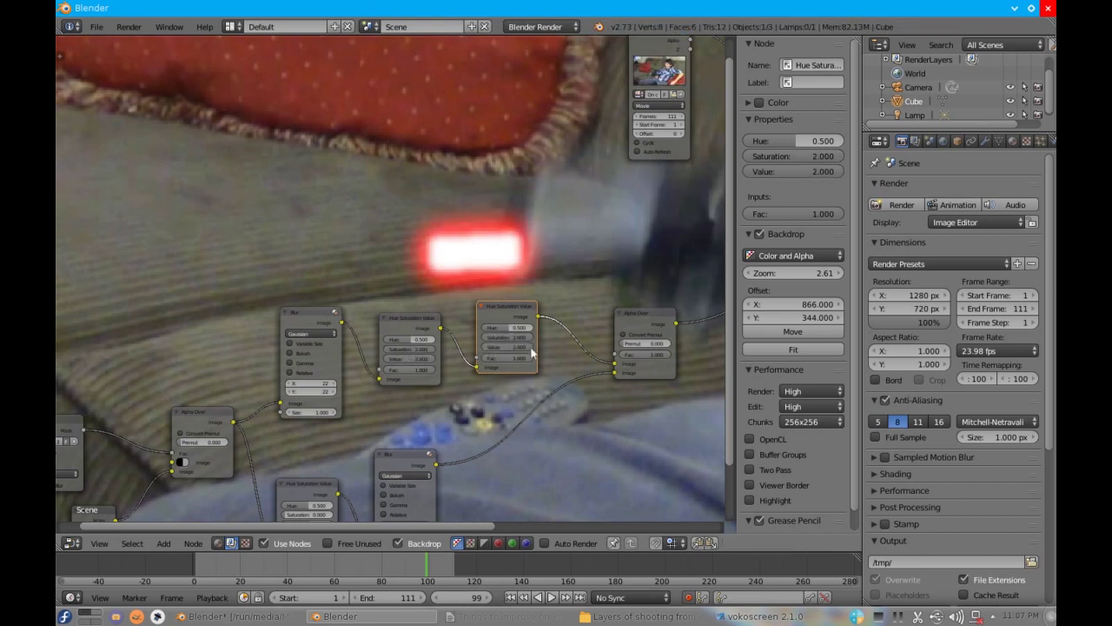
scroll(443, 333, down, 1)
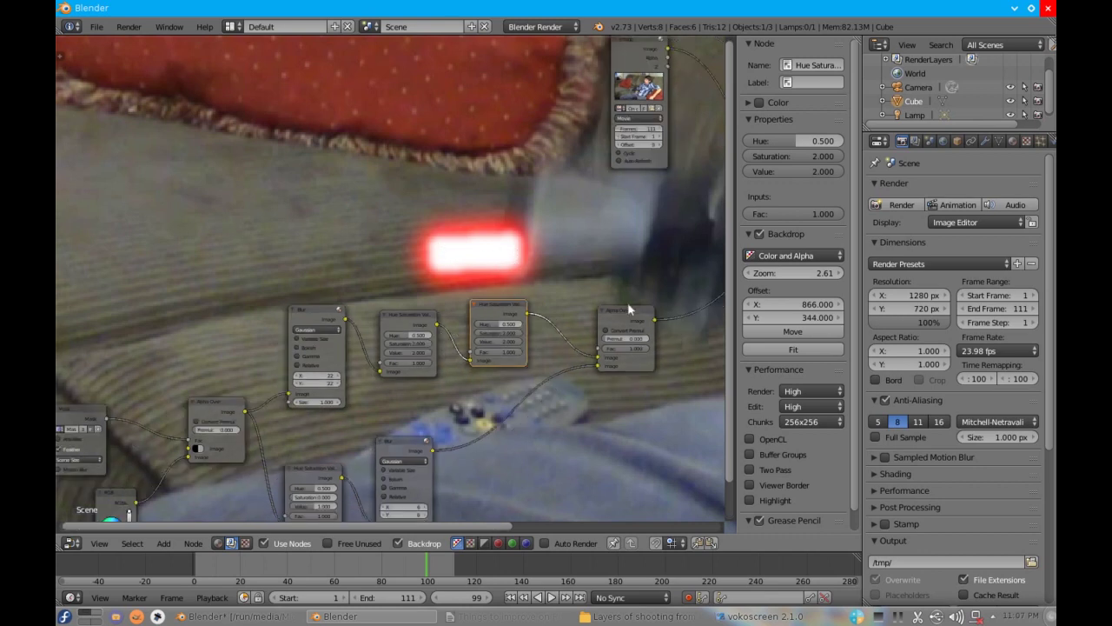
drag(518, 346, 518, 346)
- Set the backdrop zoom to 0.8, move the backdrop to offset X 31, Y 40, and hide the node properties
scroll(374, 257, down, 3)
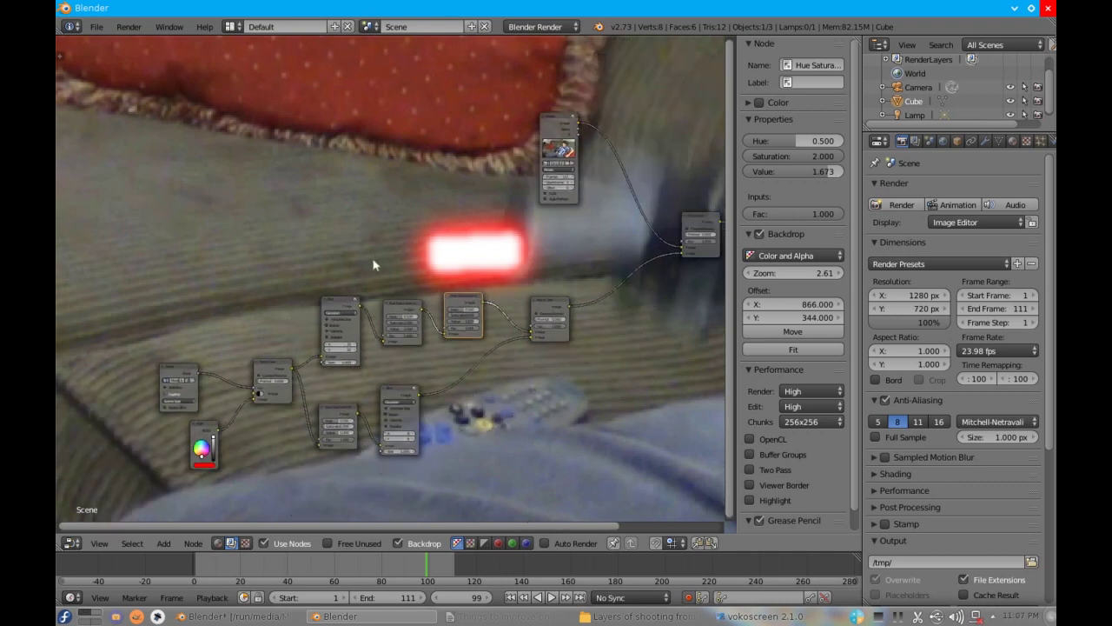
shift+scroll(494, 333, down, 2)
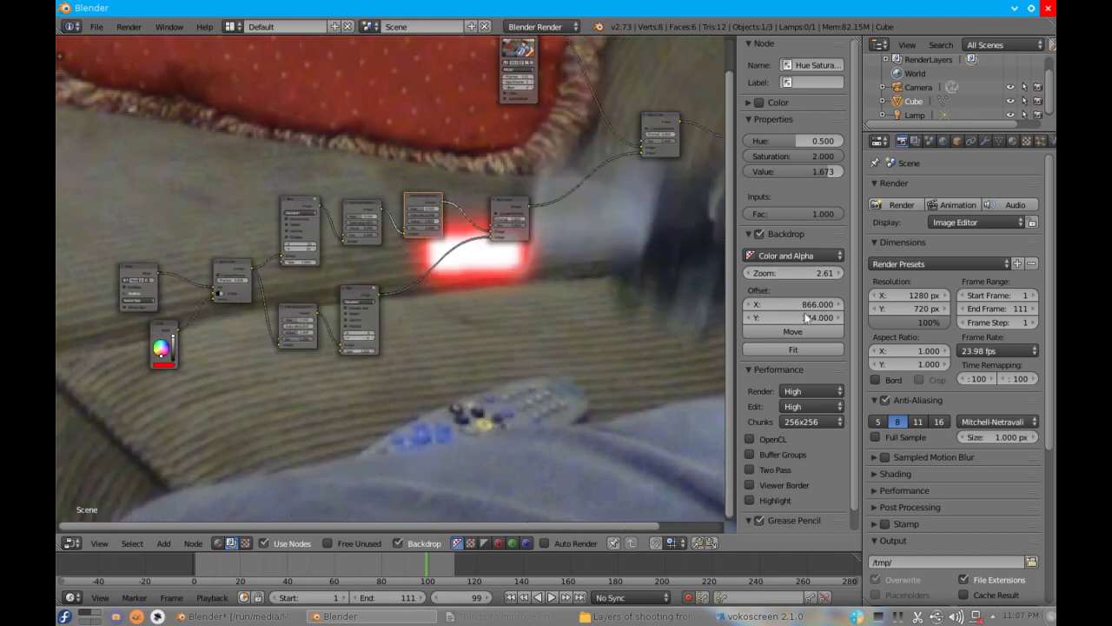
click(809, 272)
key(BackSpace)
text(0.8)
key(Return)
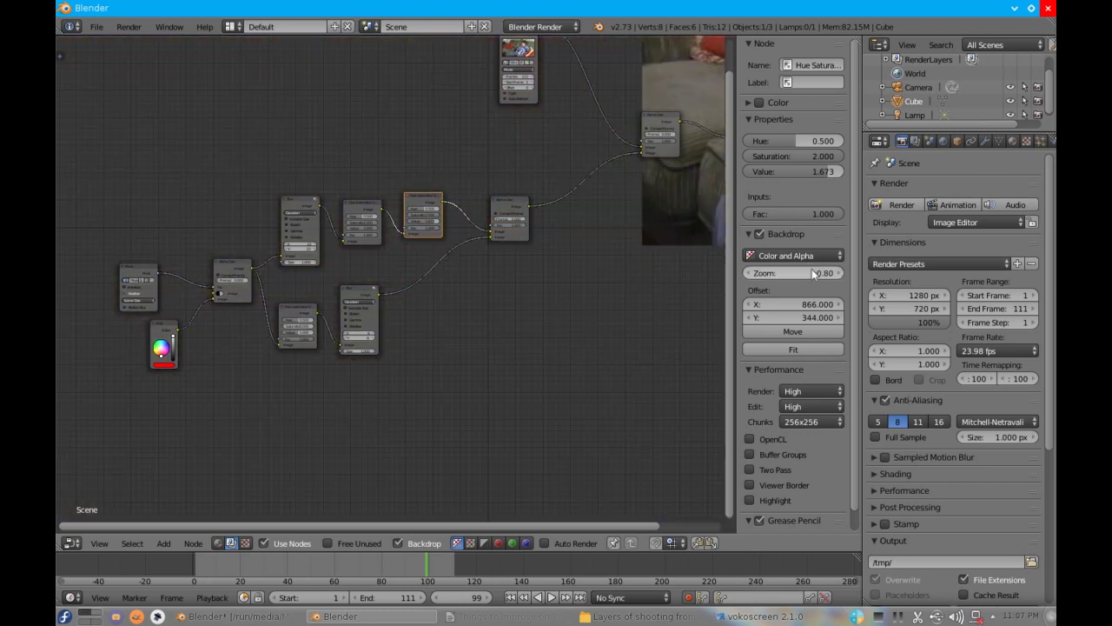
click(790, 331)
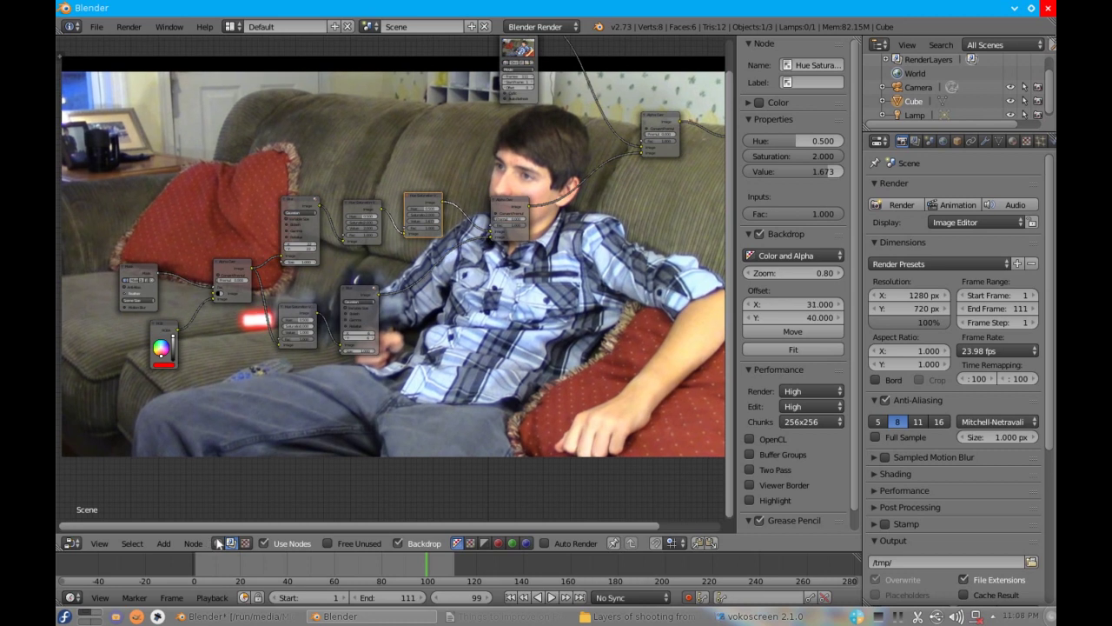
click(217, 542)
key(n)
key(space)
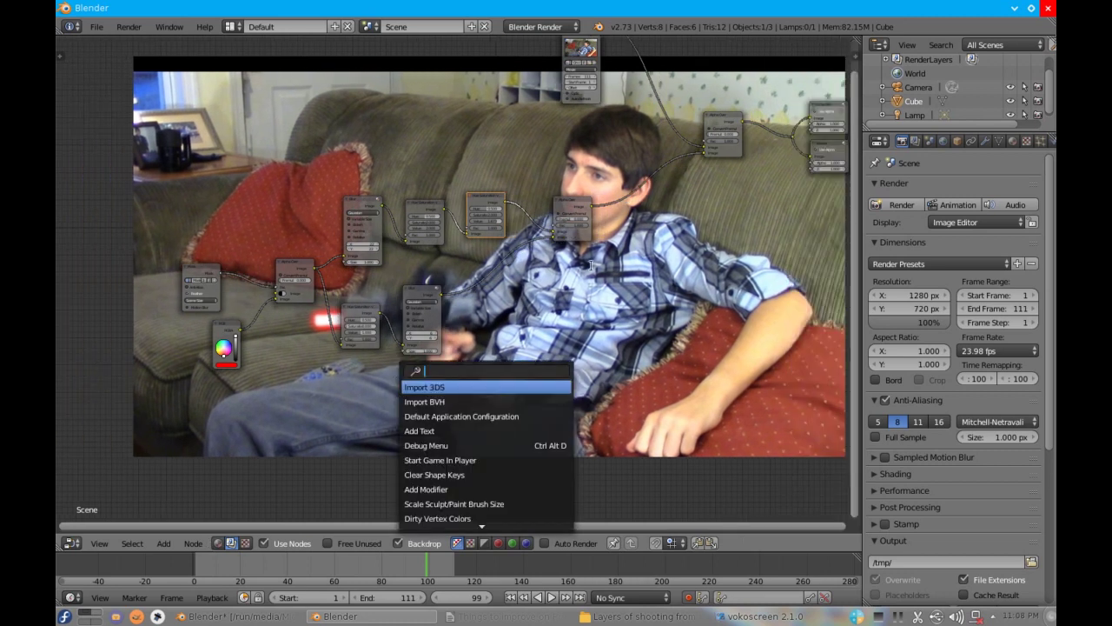
text(n)
key(Escape)
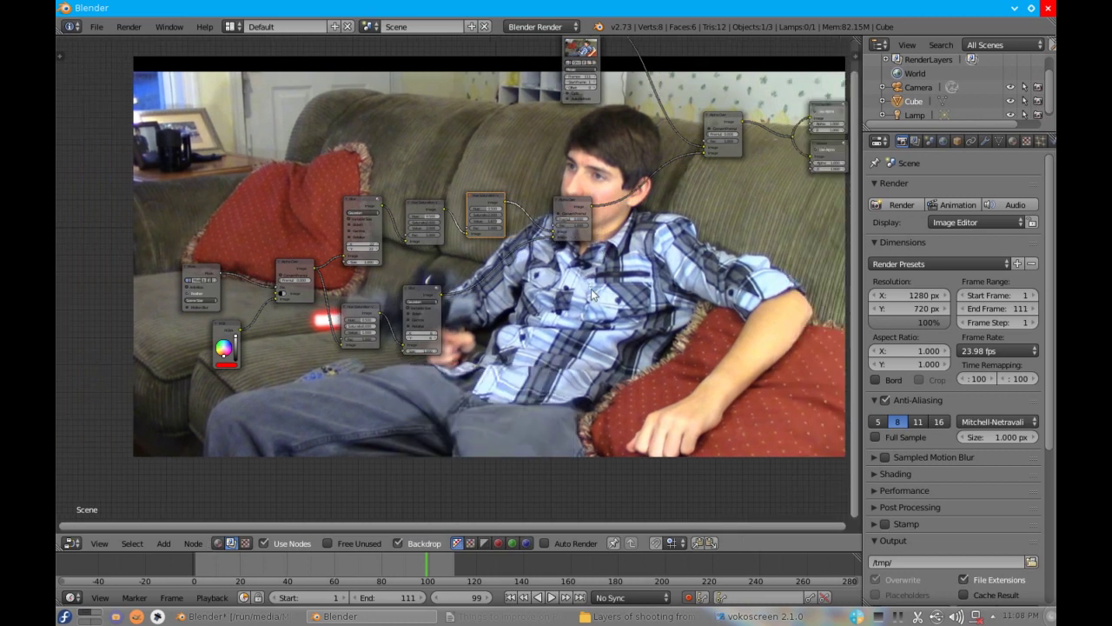
- Clear the nodes away from the blaster and examine the glowing red shot in the backdrop
middle_drag(346, 320, 333, 435)
scroll(255, 366, up, 2)
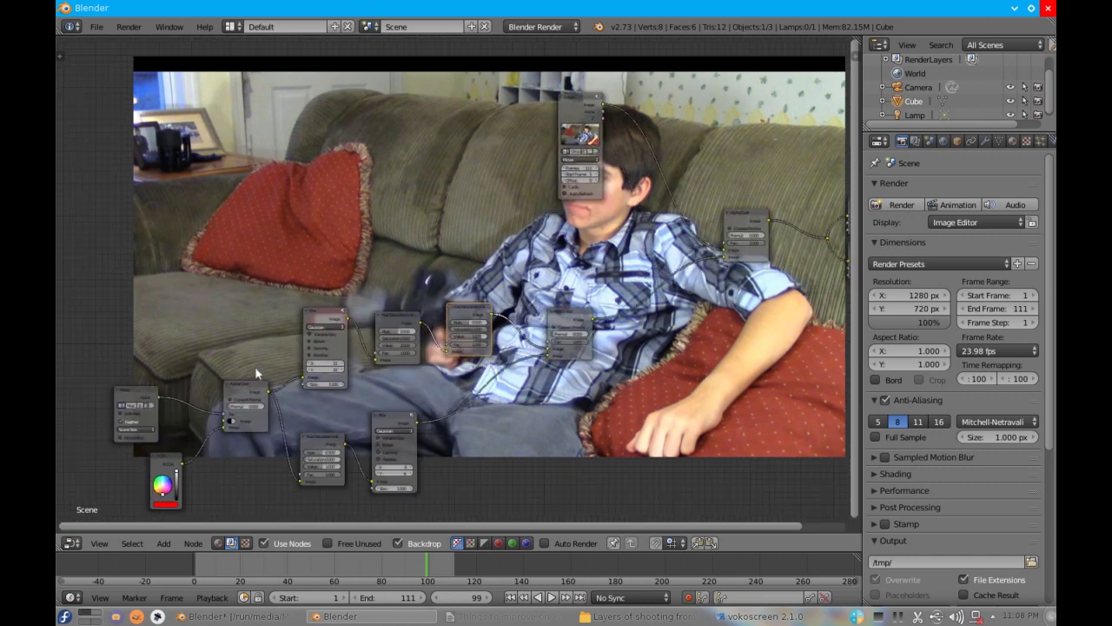
middle_drag(264, 346, 474, 311)
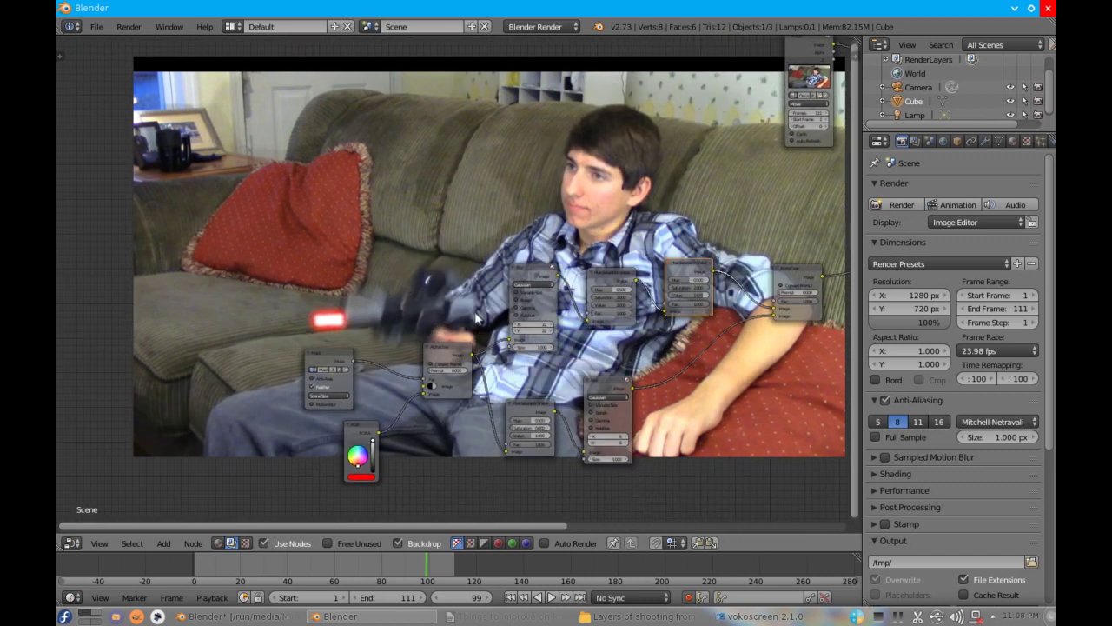
- Try a hue of 0.782 on the first Hue Saturation Value node after the upper Blur, and restore it to 0.5
scroll(503, 340, up, 2)
middle_drag(502, 340, 281, 331)
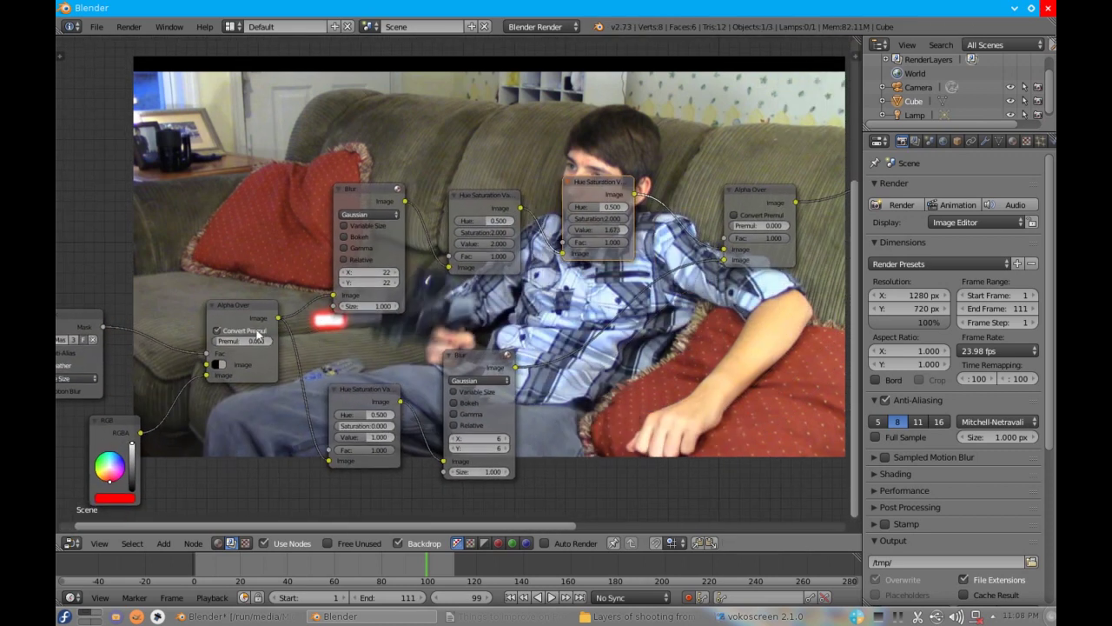
click(738, 214)
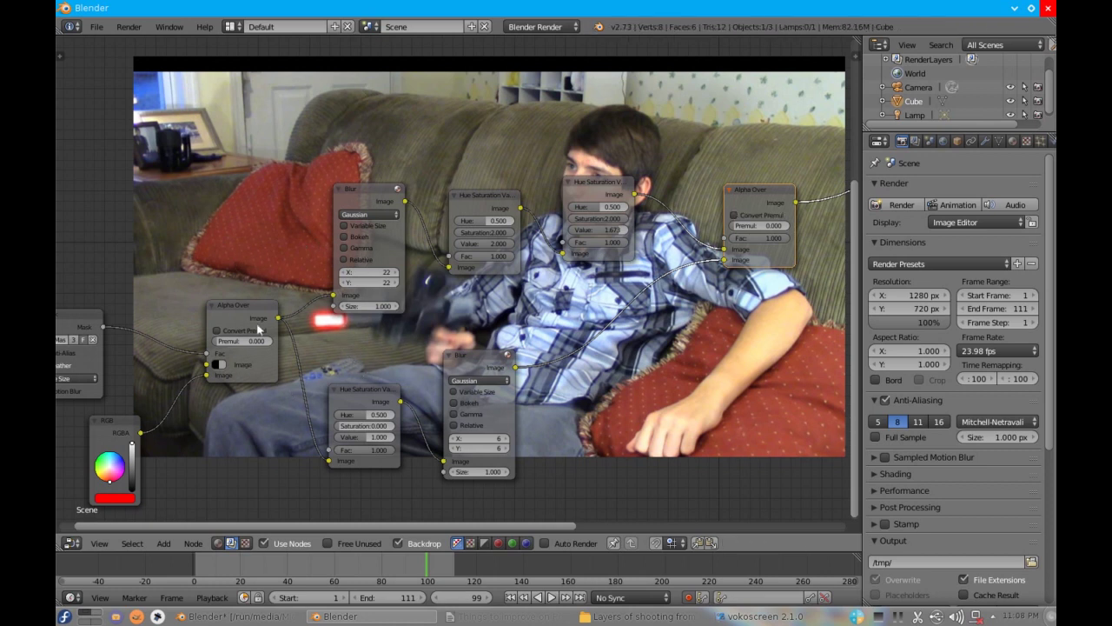
mouse_move(358, 425)
mouse_down()
mouse_move(378, 426)
mouse_move(337, 430)
mouse_up()
drag(493, 223, 504, 226)
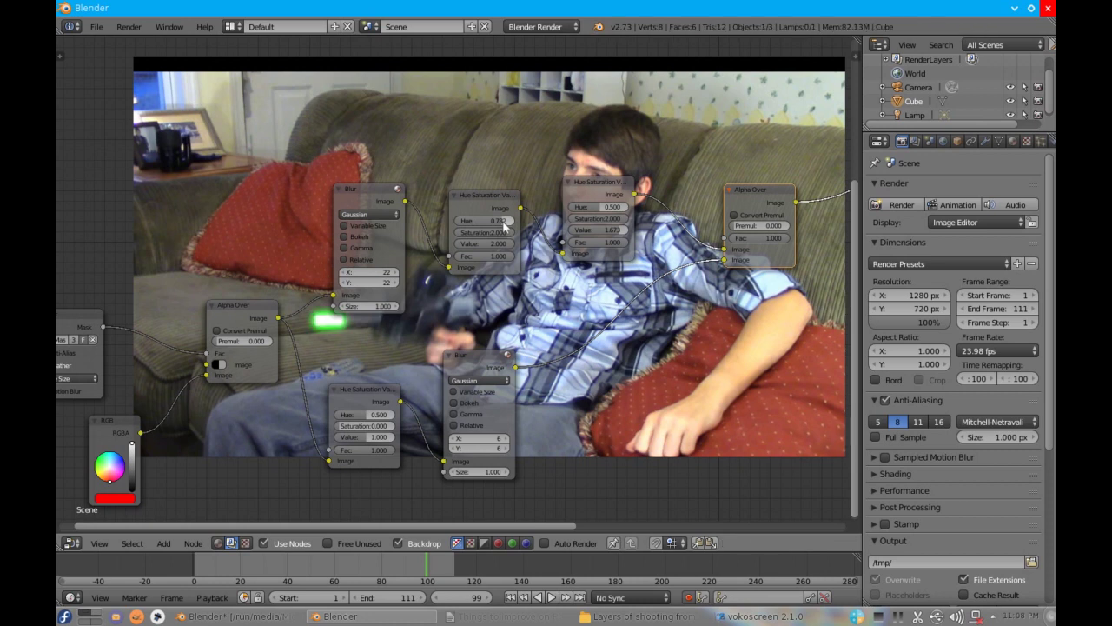
click(500, 221)
text(0.5)
key(Return)
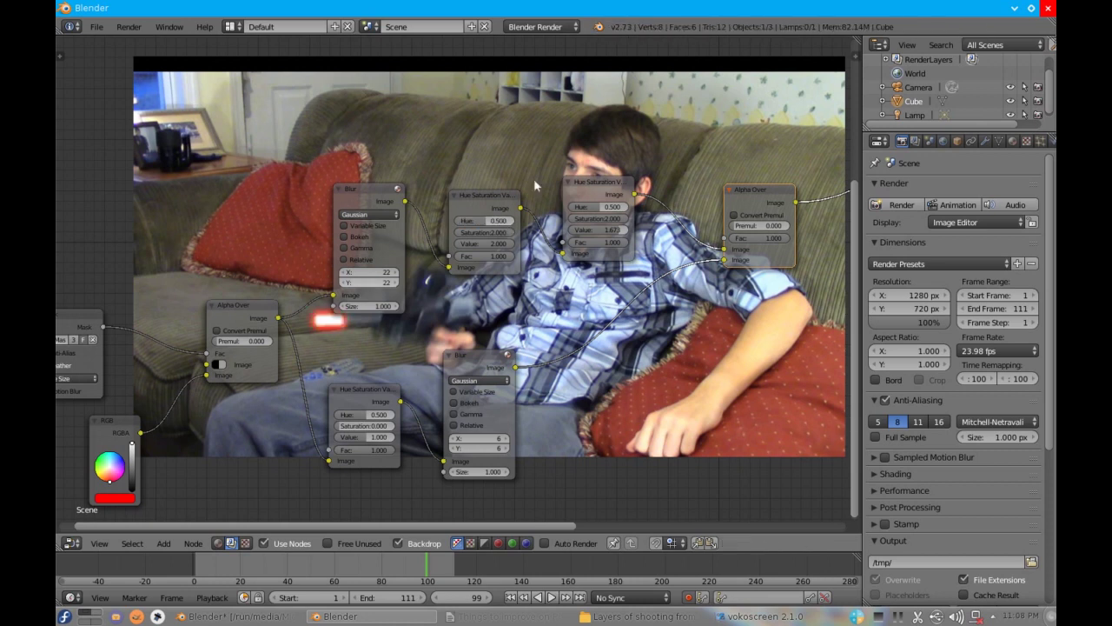
- Move the footage's Image node farther left in the compositing node tree
scroll(469, 327, down, 3)
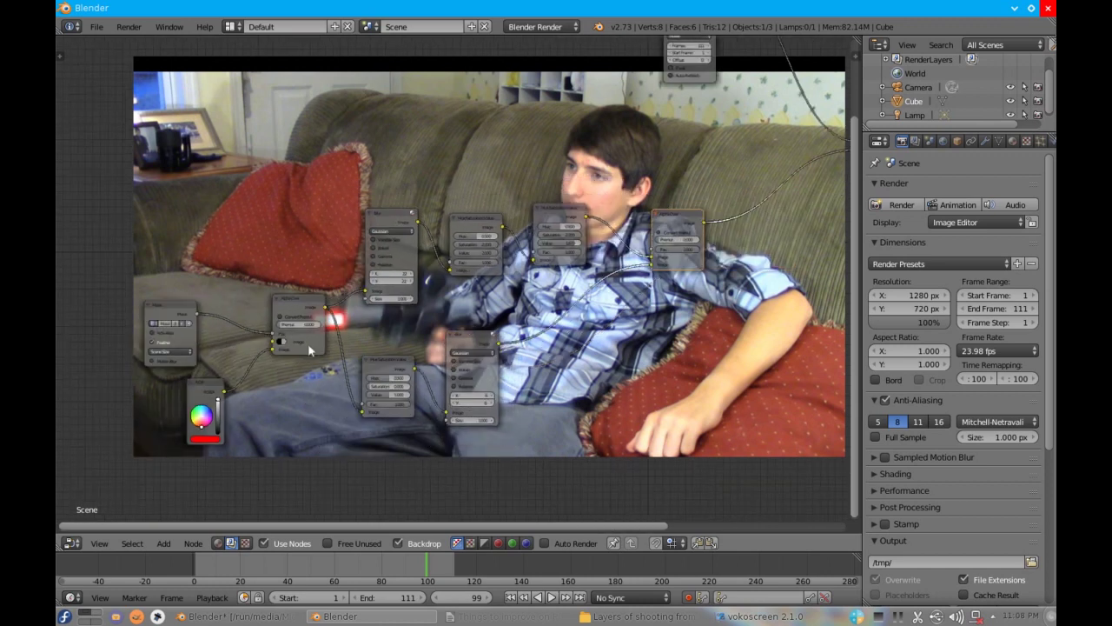
middle_drag(527, 246, 372, 294)
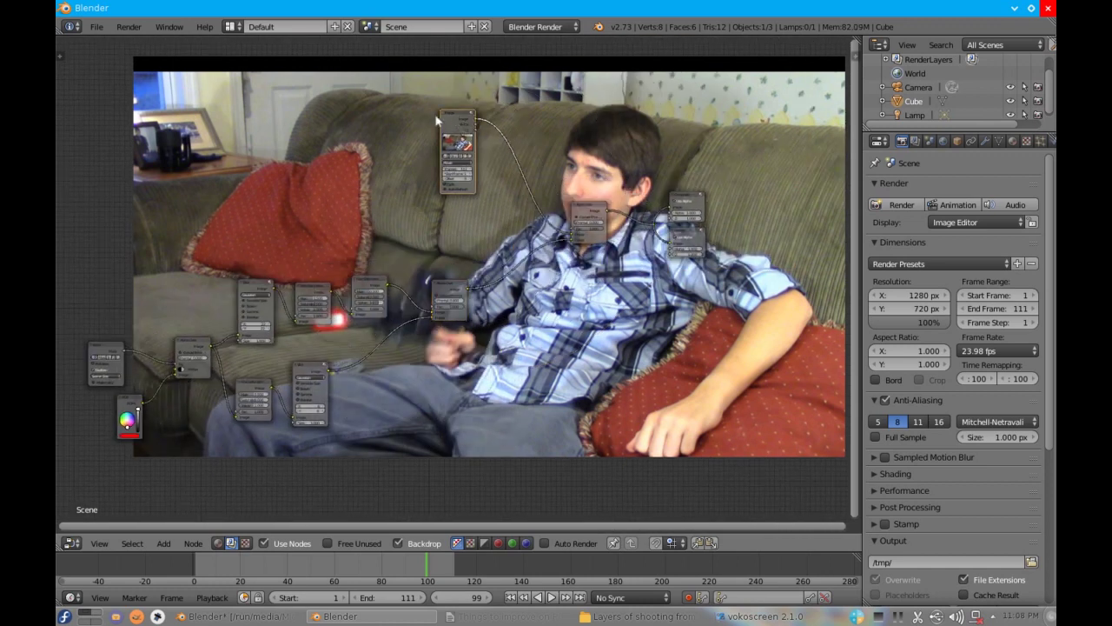
drag(454, 122, 366, 107)
middle_drag(205, 265, 476, 276)
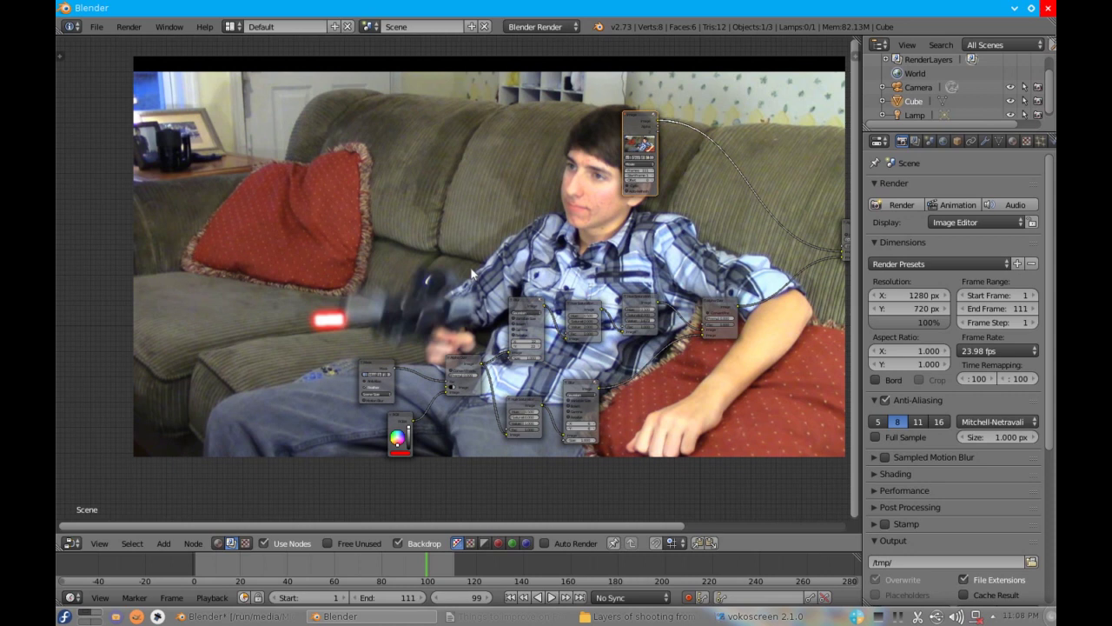
- Switch the node editor area to the UV/Image Editor to show the render result with the shot's mask outline
click(72, 543)
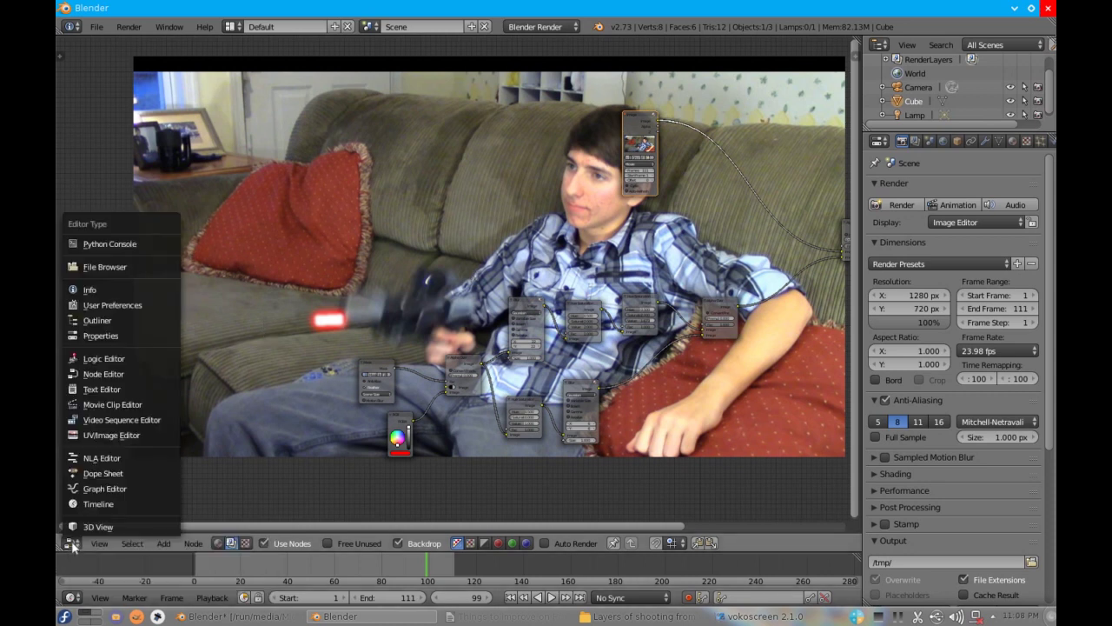
click(109, 434)
scroll(478, 391, down, 4)
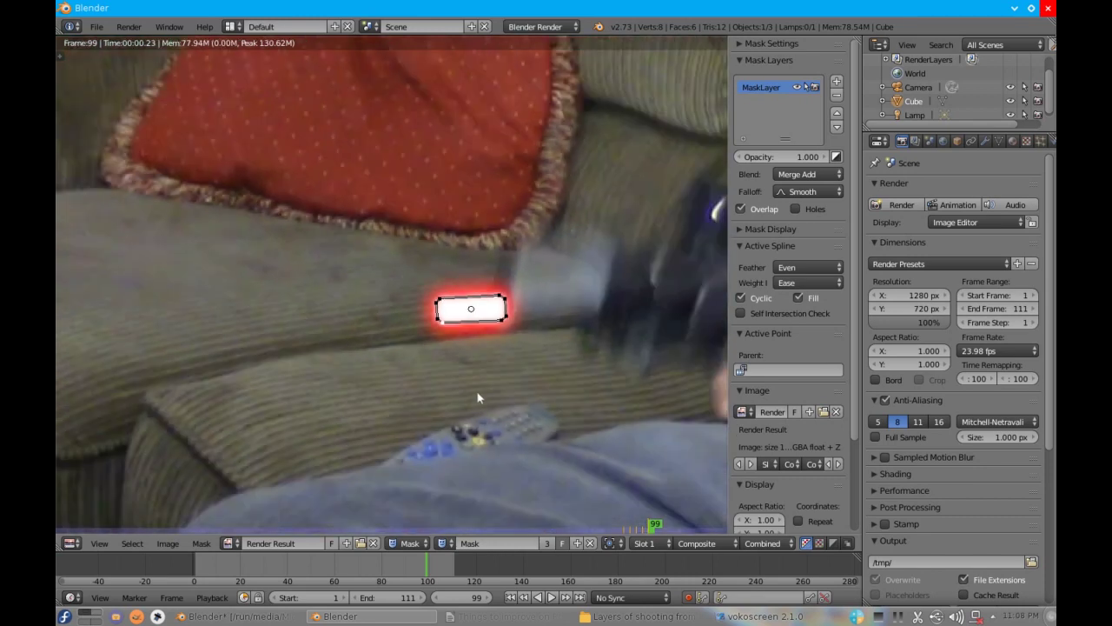
scroll(450, 341, up, 4)
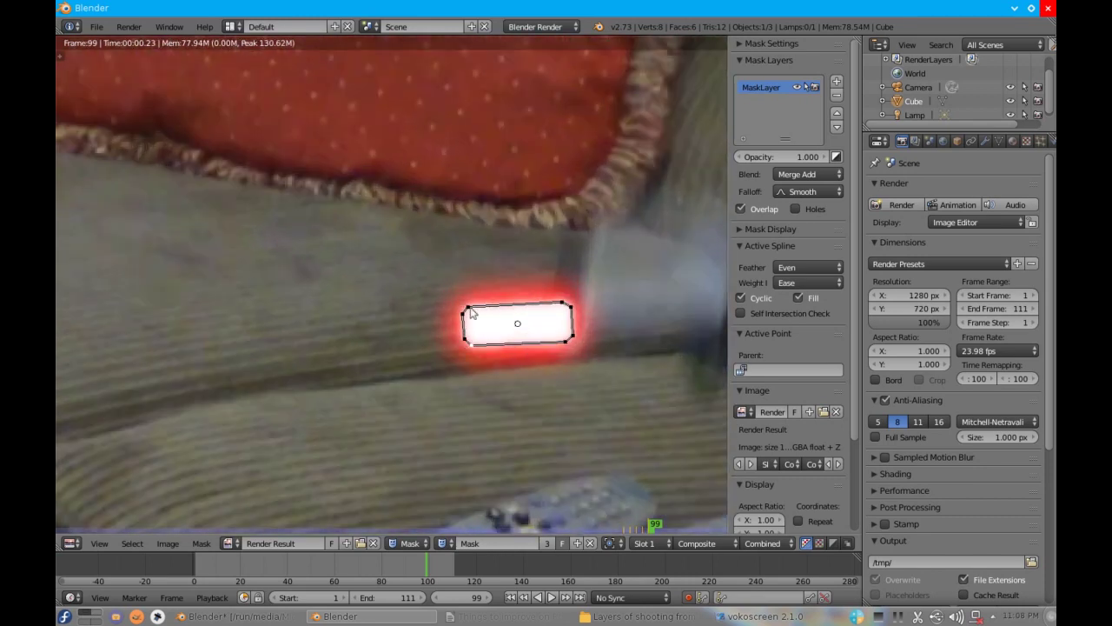
- Try pulling the corner points of the shot's rectangular mask outward into a spiked muzzle-flash shape
right_drag(471, 313, 515, 153)
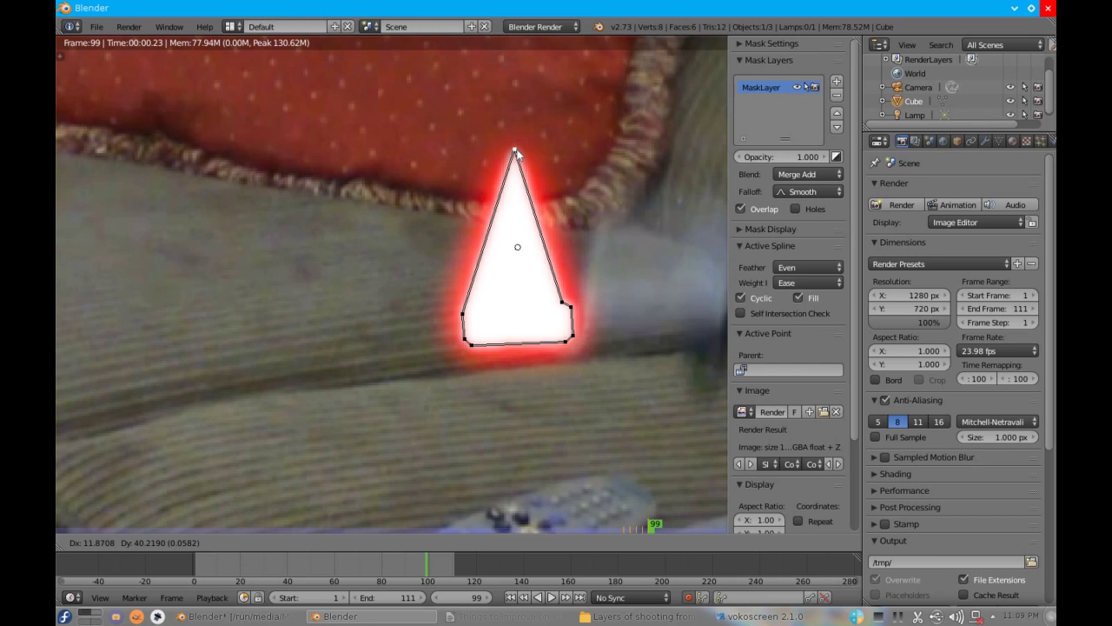
key(Escape)
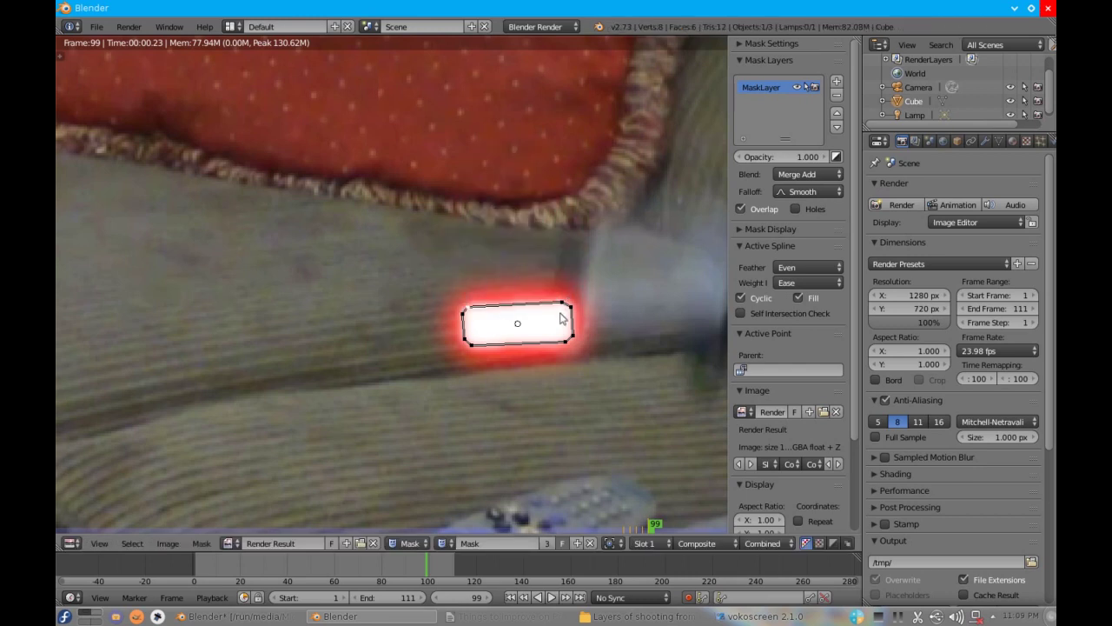
scroll(447, 276, down, 4)
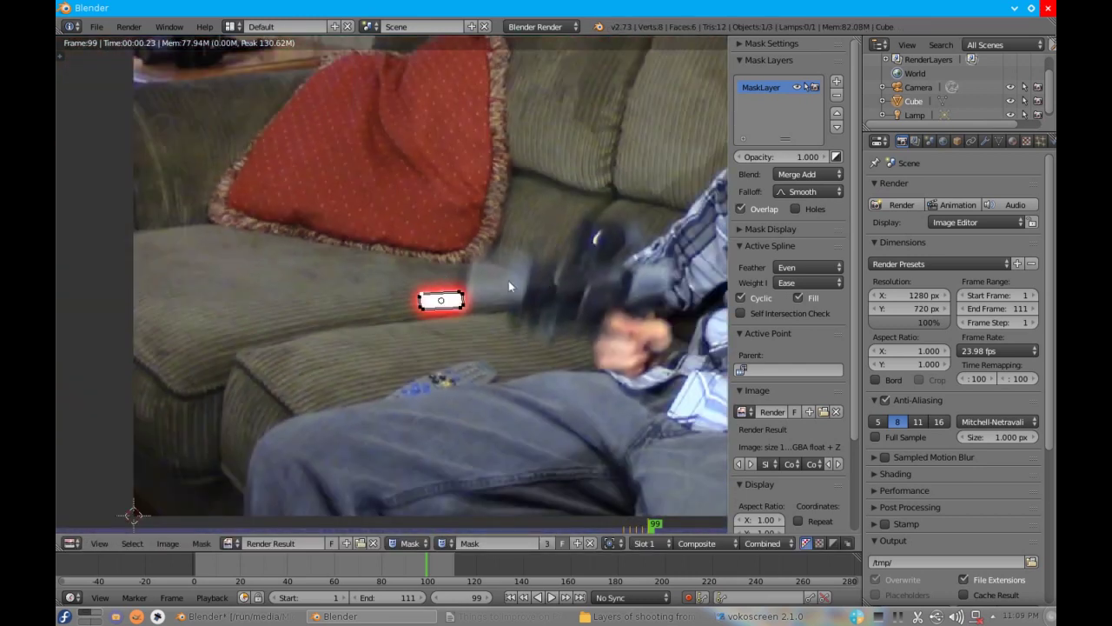
middle_drag(463, 292, 573, 338)
scroll(340, 278, up, 5)
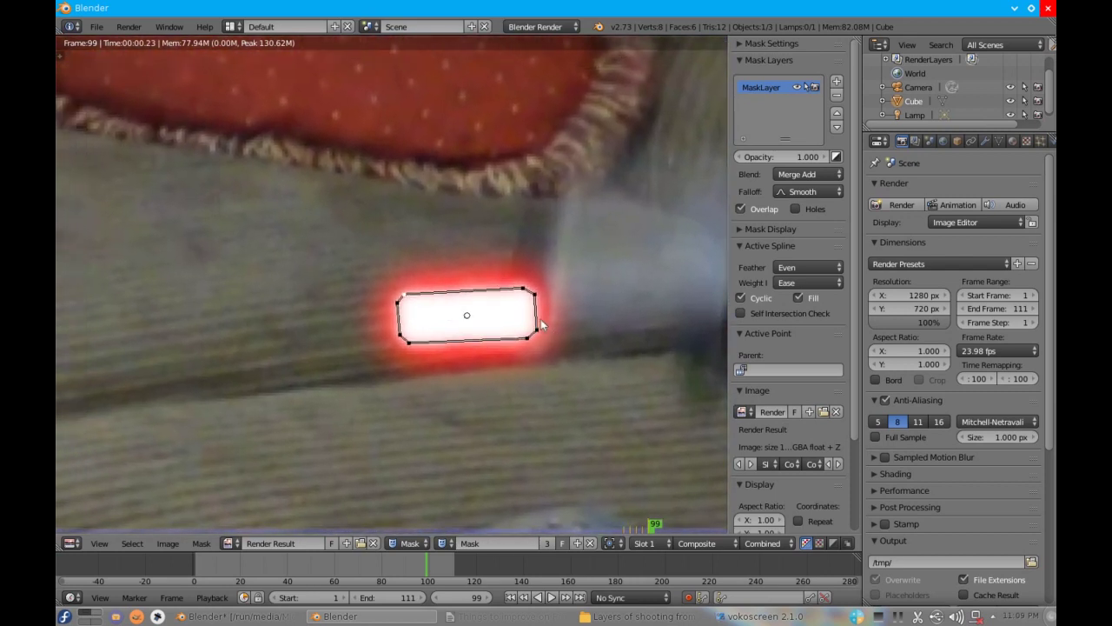
drag(526, 291, 423, 125)
drag(522, 343, 306, 491)
drag(399, 335, 126, 331)
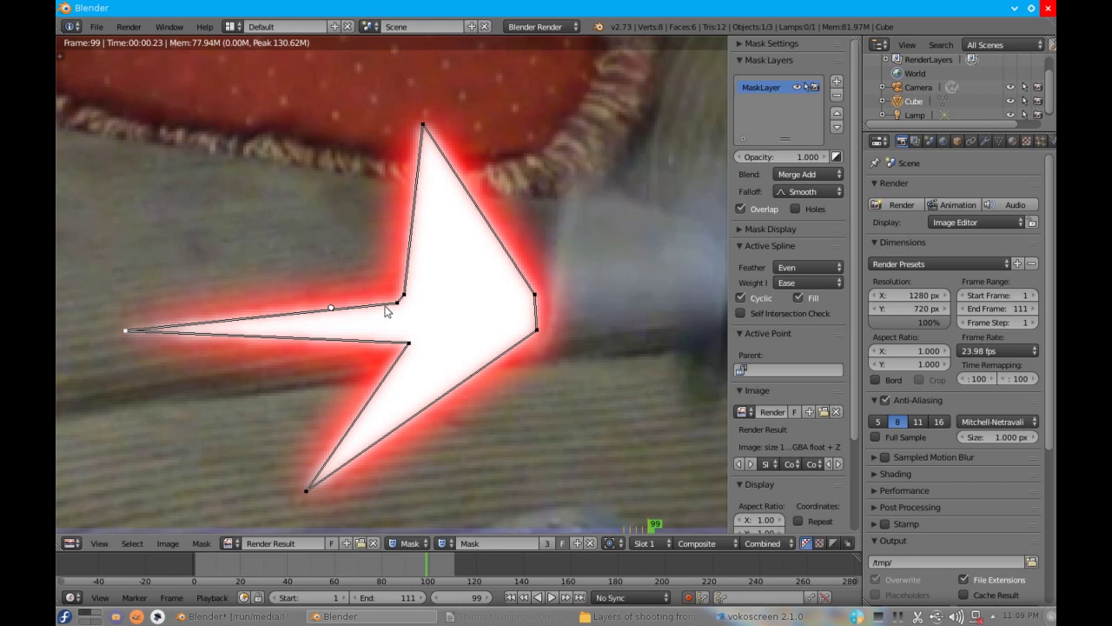
ctrl+drag(409, 298, 217, 83)
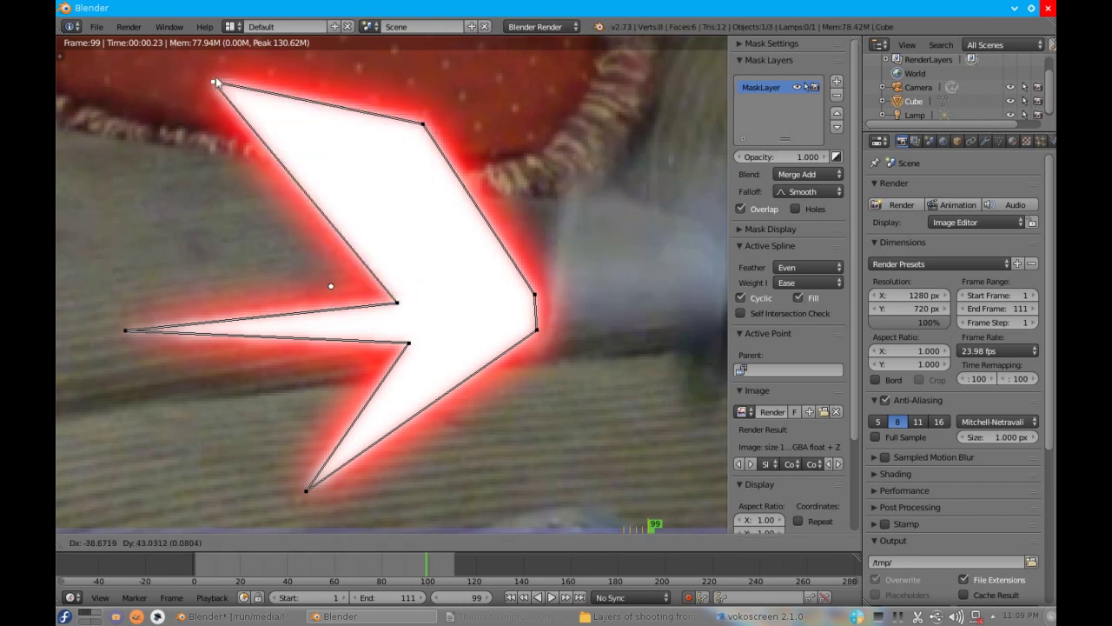
right_click(409, 218)
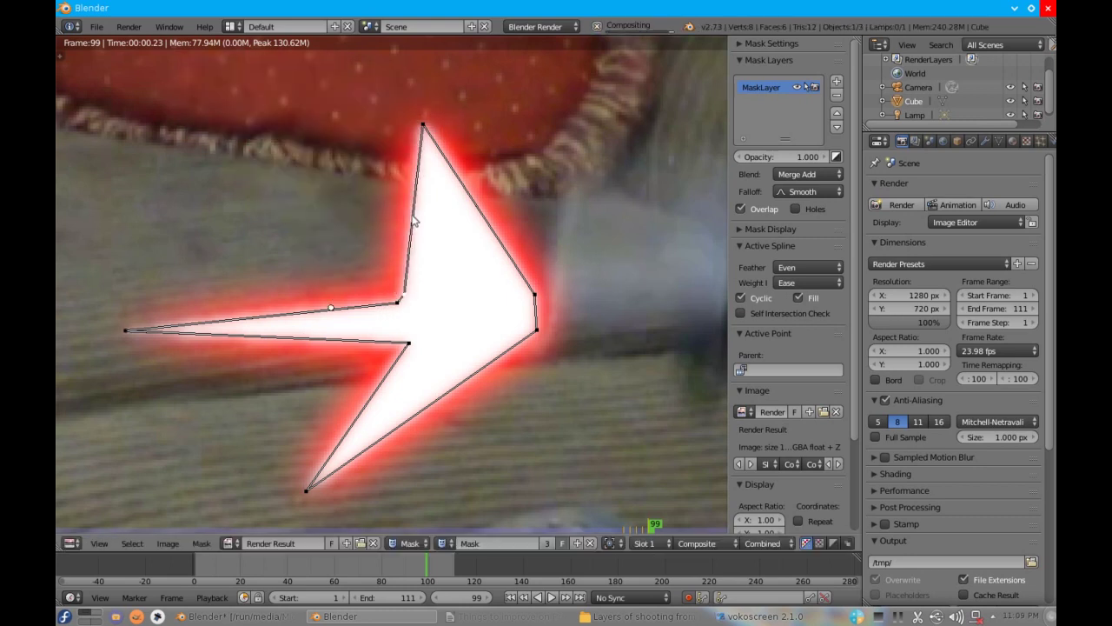
- Undo the mask point moves to restore the rectangular blaster shot outline
key(ctrl+z)
key(ctrl+z)
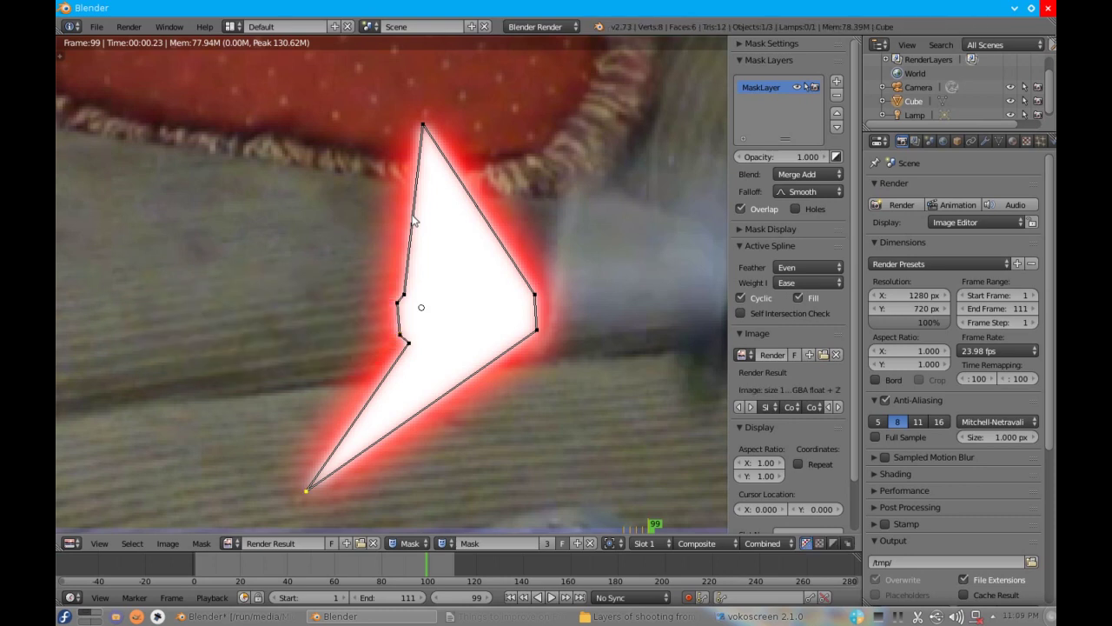
key(ctrl+z)
key(ctrl+z)
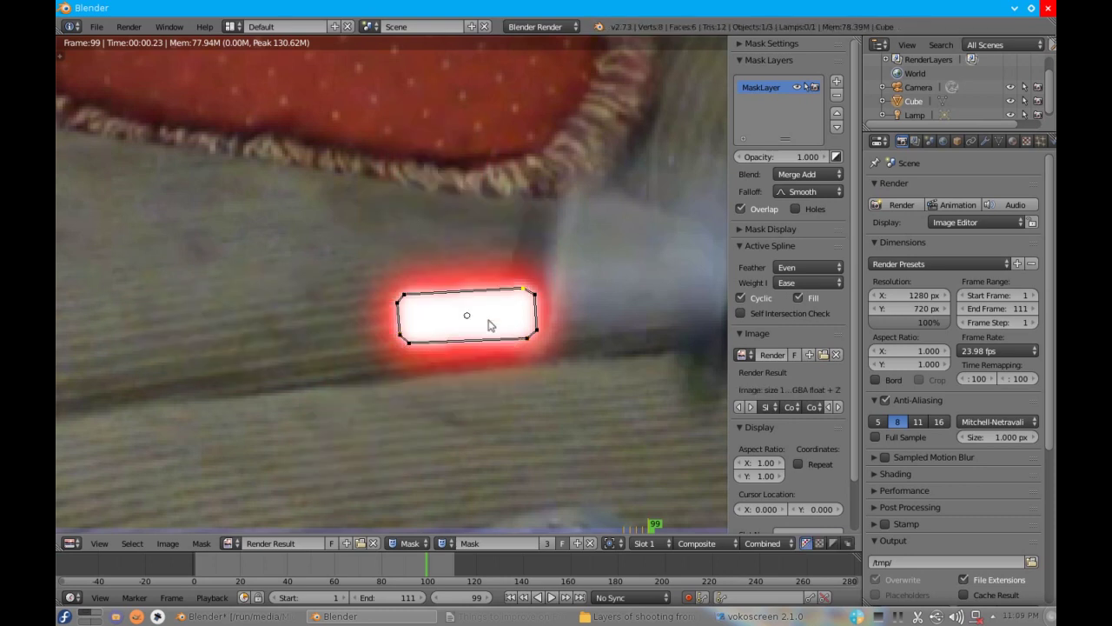
- Examine the glowing shot and the empty area at the blaster's muzzle, close up and from farther away
scroll(427, 200, down, 7)
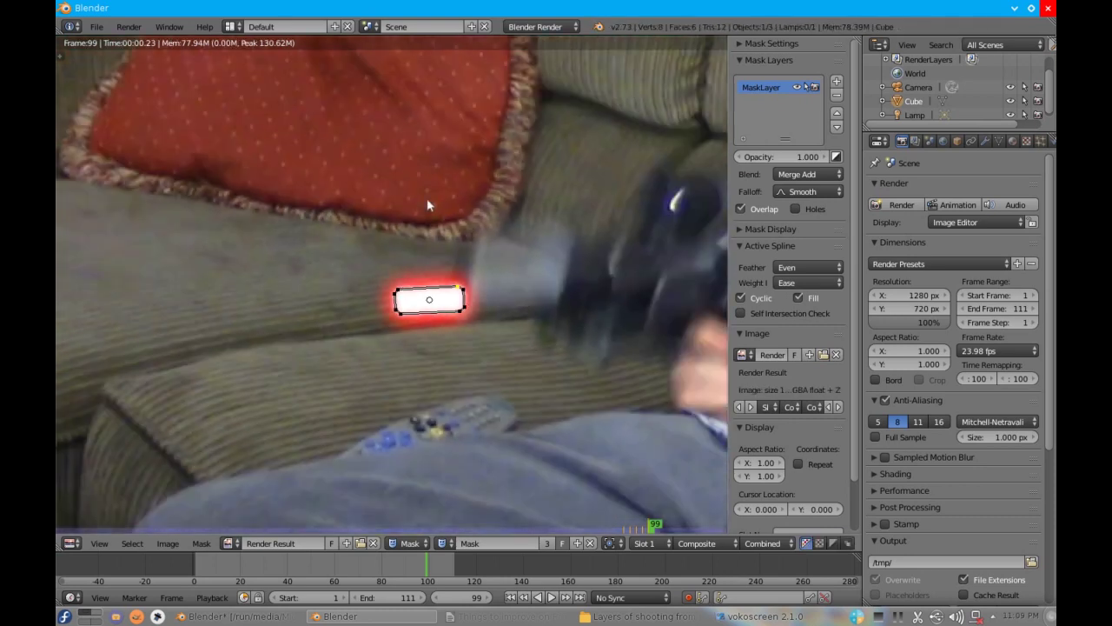
scroll(471, 280, up, 10)
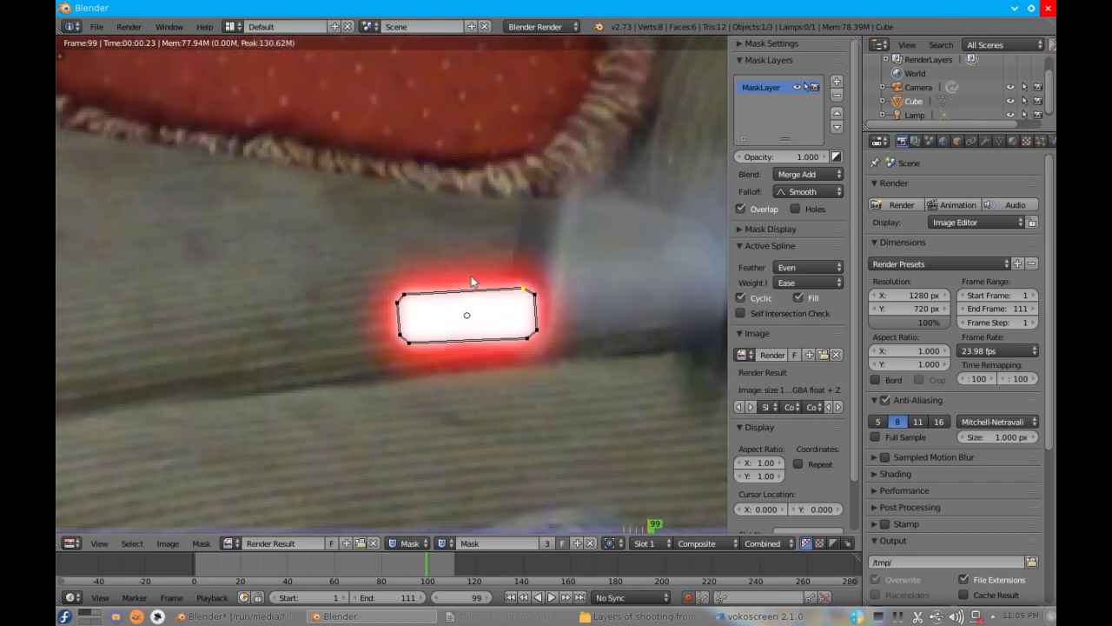
scroll(471, 280, down, 5)
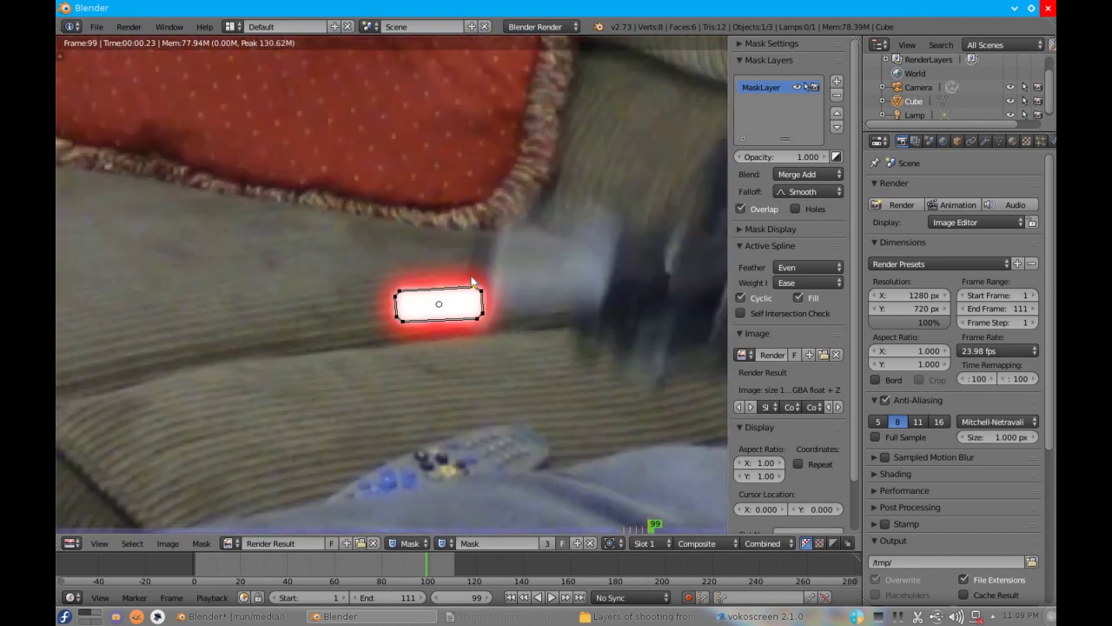
scroll(471, 281, down, 2)
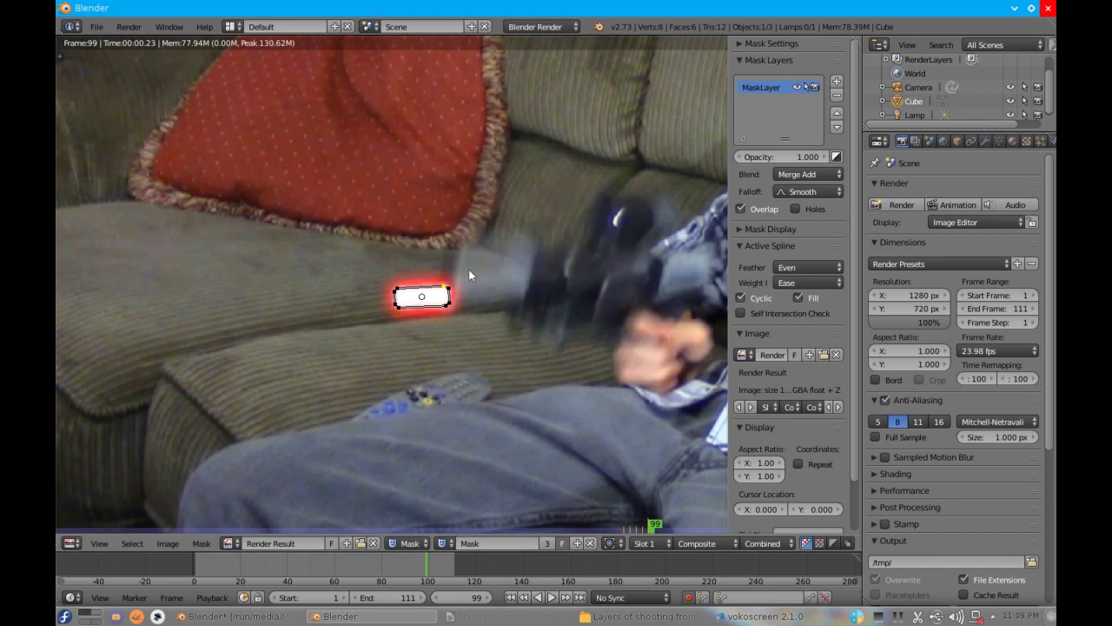
scroll(468, 271, down, 2)
scroll(467, 272, up, 2)
scroll(467, 272, down, 1)
scroll(466, 272, up, 3)
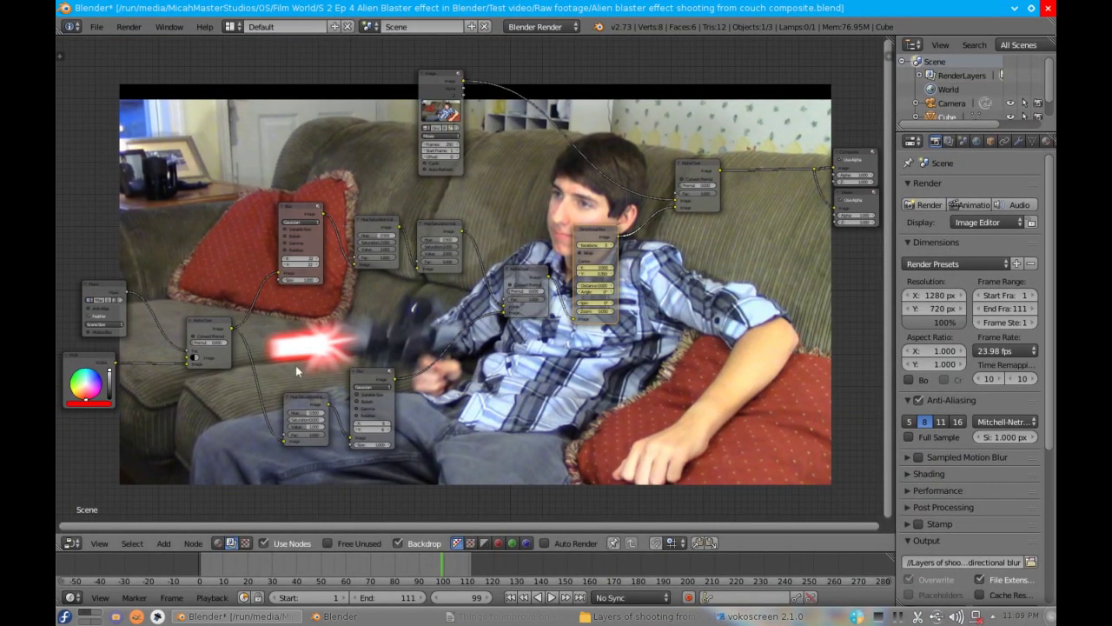
- Set the backdrop zoom to 1.5 in the couch composite project and examine the flash at the blaster's muzzle
scroll(295, 365, up, 4)
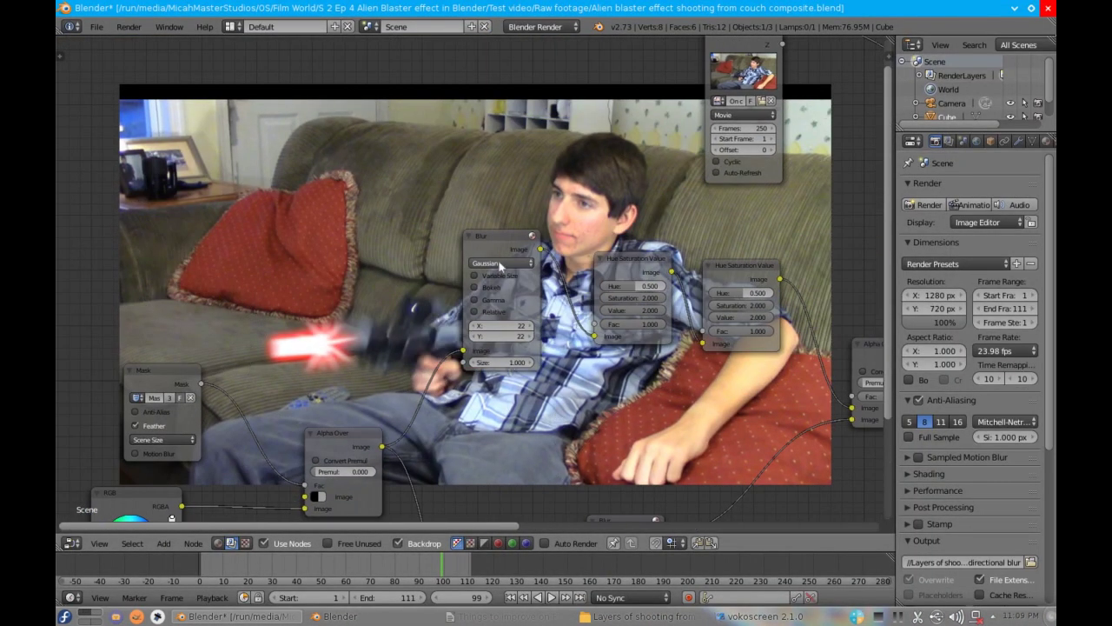
middle_drag(500, 267, 726, 423)
key(n)
click(839, 342)
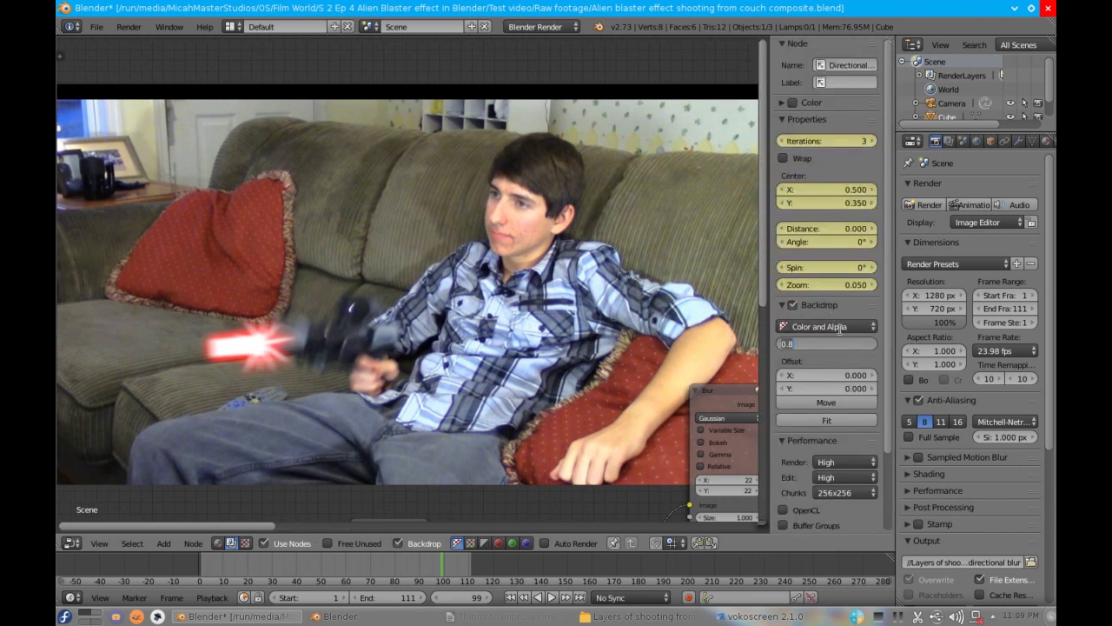
text(2)
key(Return)
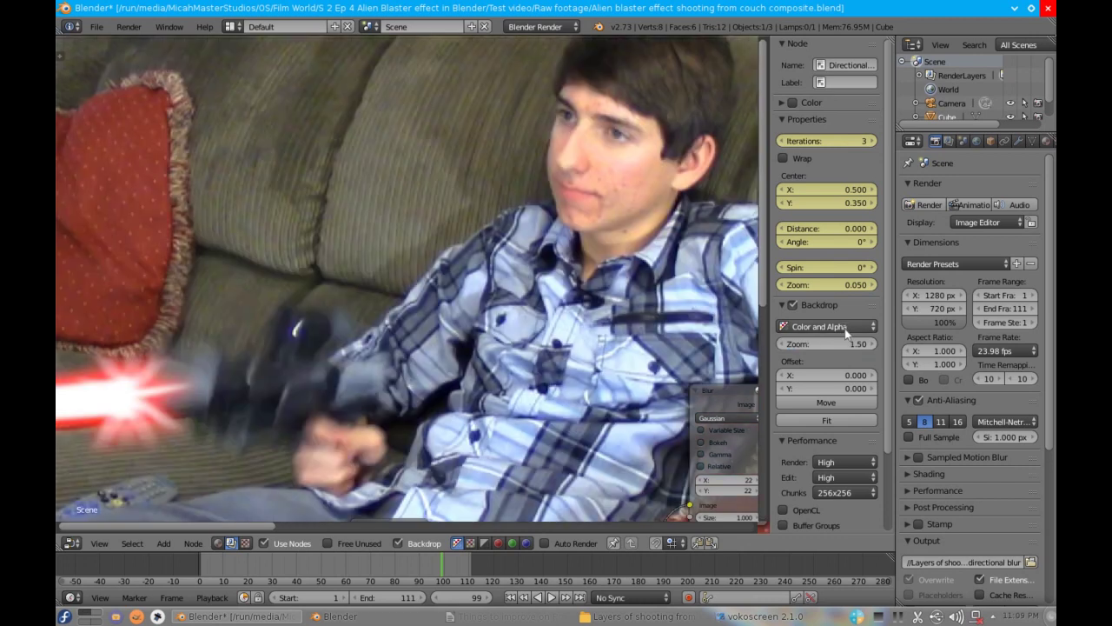
click(790, 404)
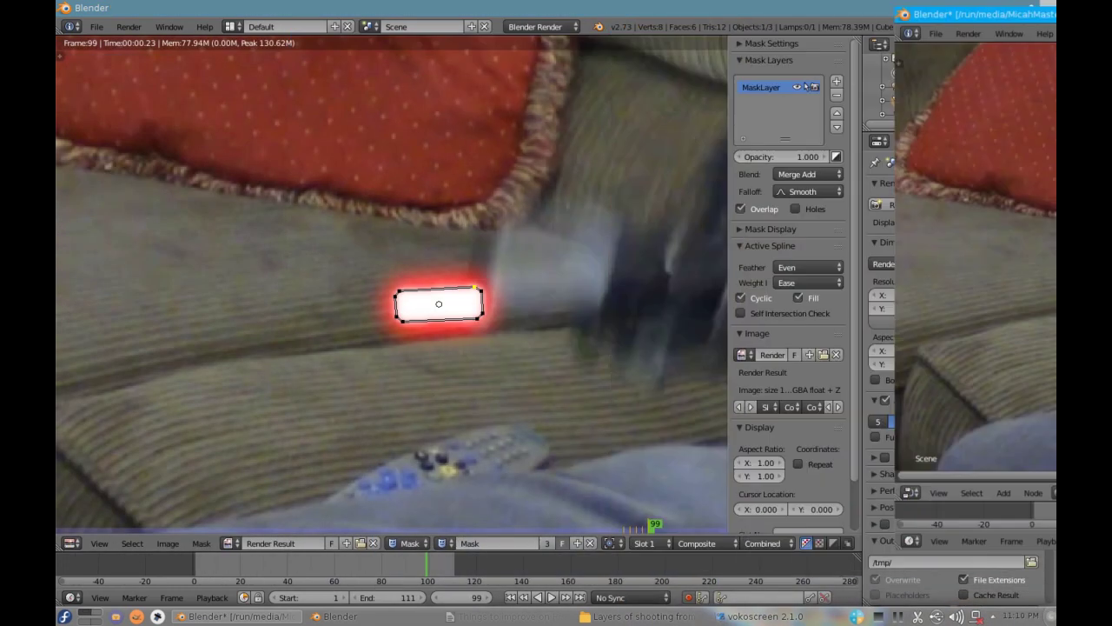
click(484, 143)
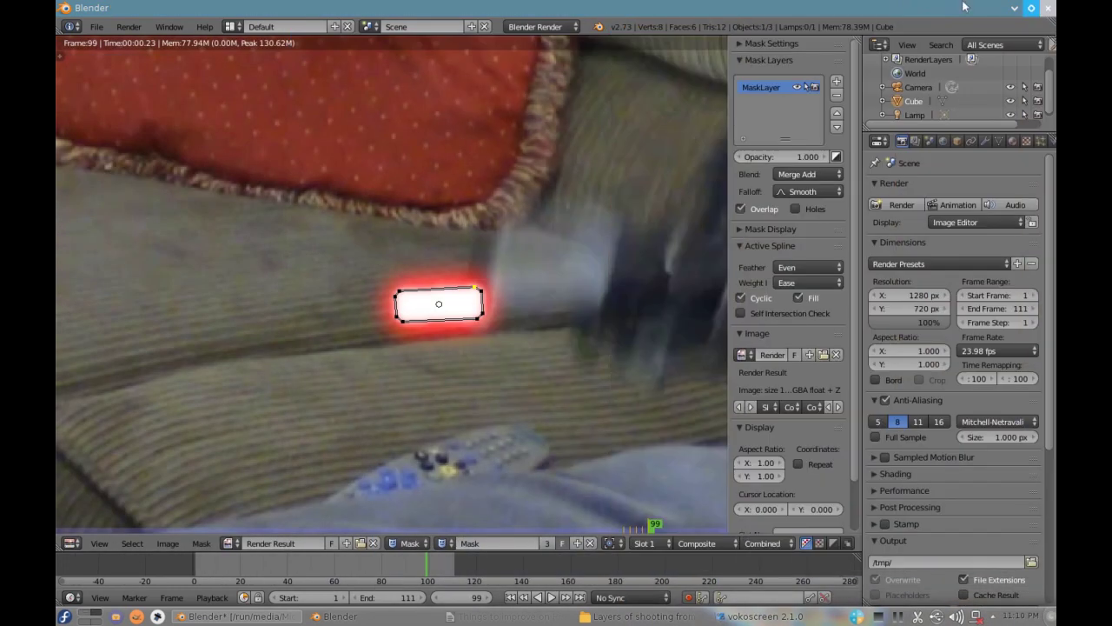
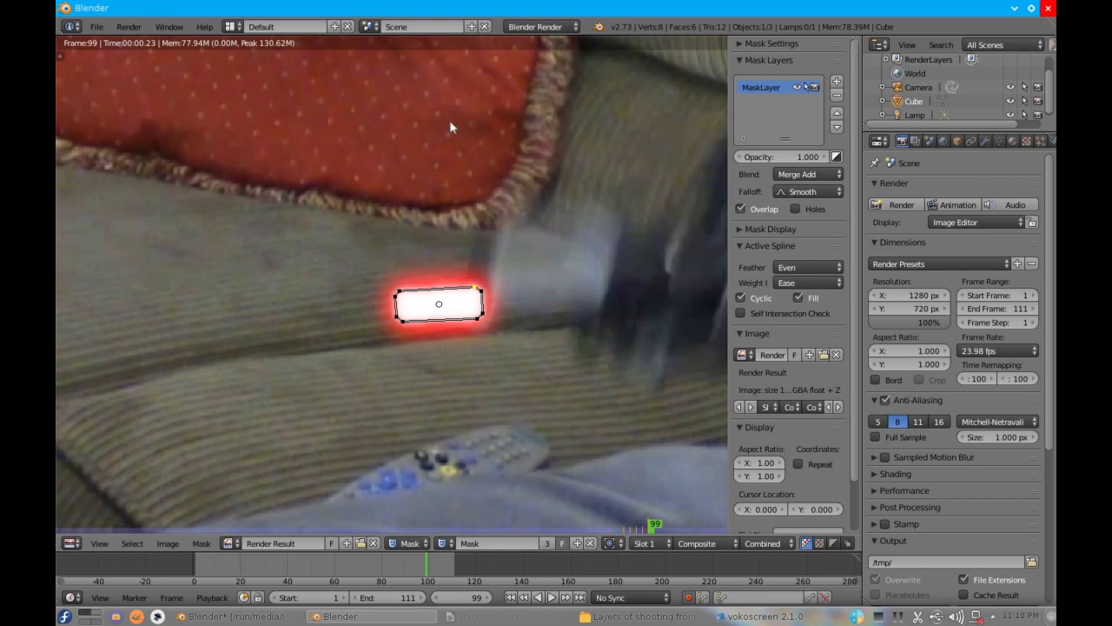
- Add a second mask layer for the muzzle flash and hide the original MaskLayer outline
click(836, 82)
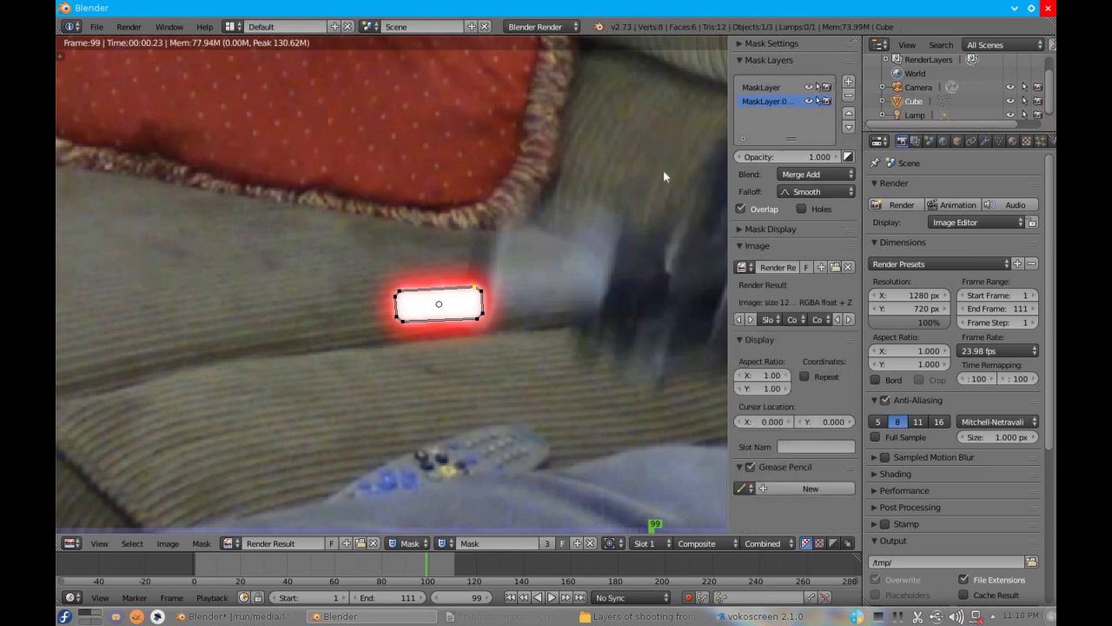
click(810, 87)
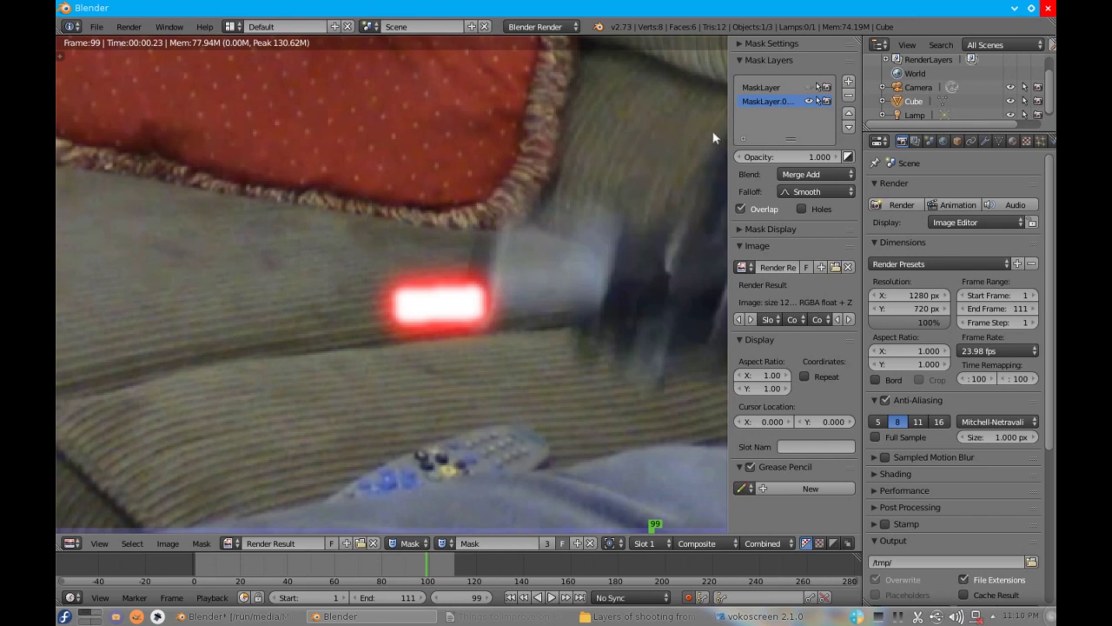
- Draw a closed six-pointed star mask around the blaster's muzzle at frame 99 on the second mask layer
ctrl+click(484, 231)
ctrl+click(470, 284)
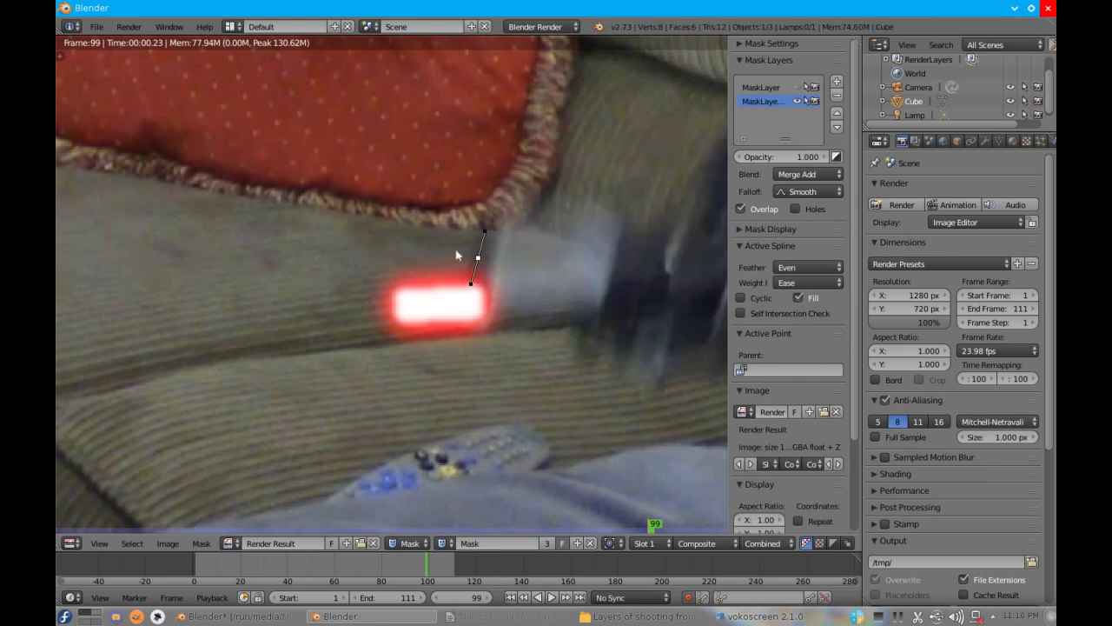
ctrl+click(450, 242)
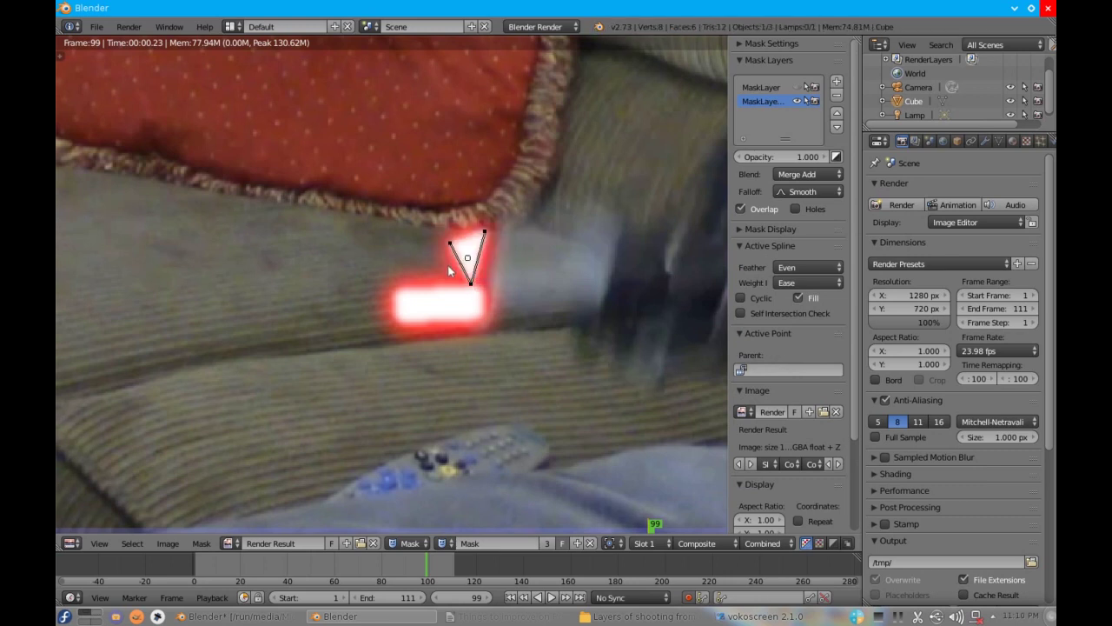
ctrl+click(456, 289)
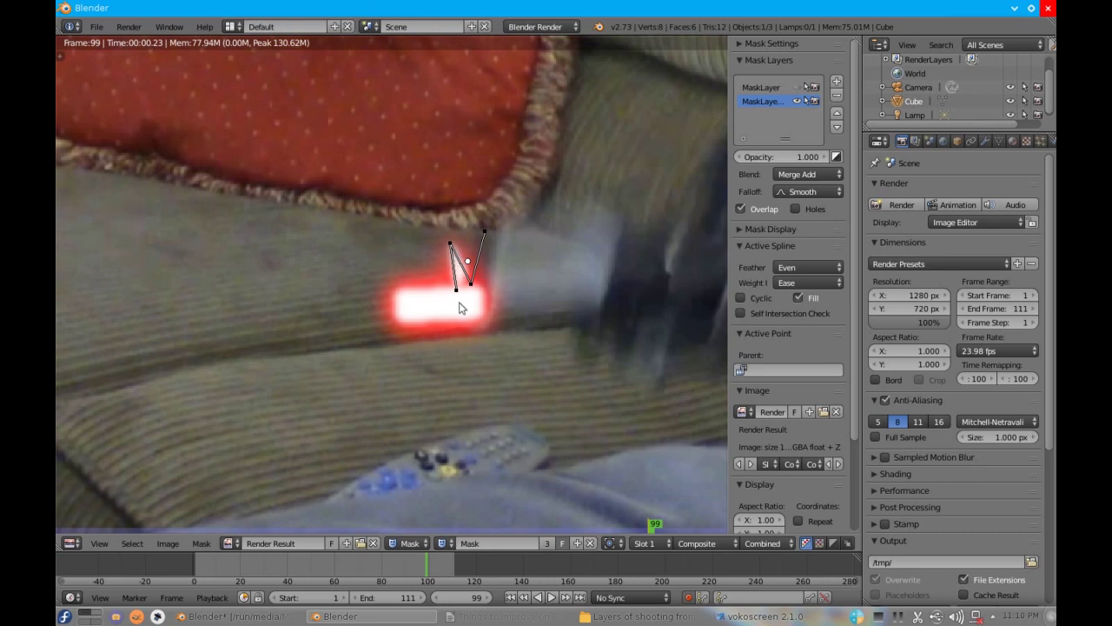
ctrl+click(420, 281)
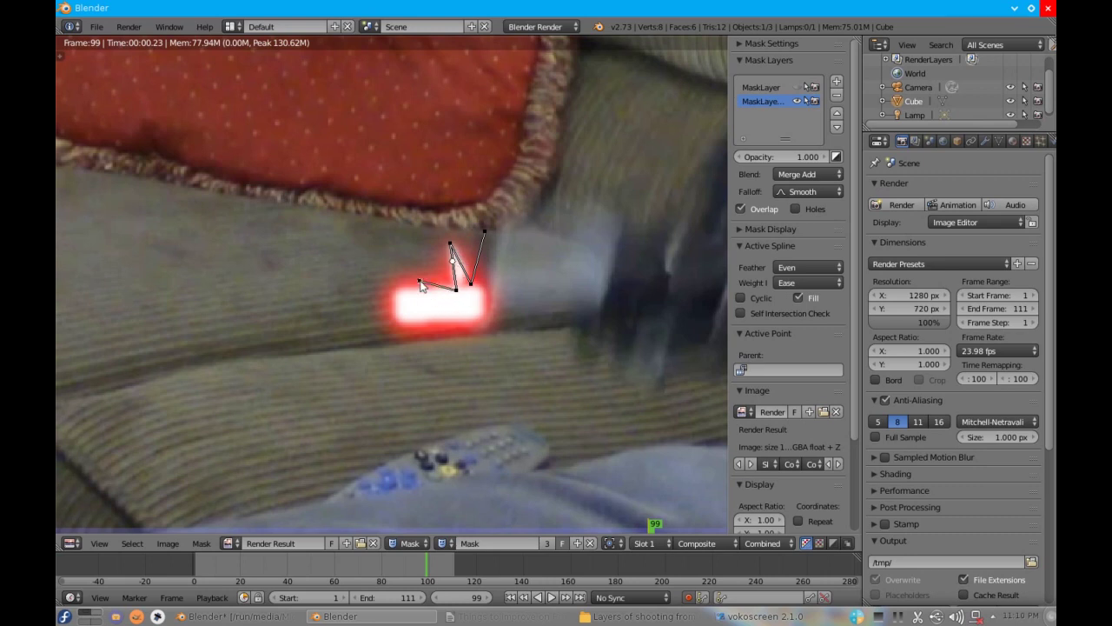
ctrl+click(460, 303)
ctrl+click(455, 352)
ctrl+click(471, 313)
ctrl+click(496, 346)
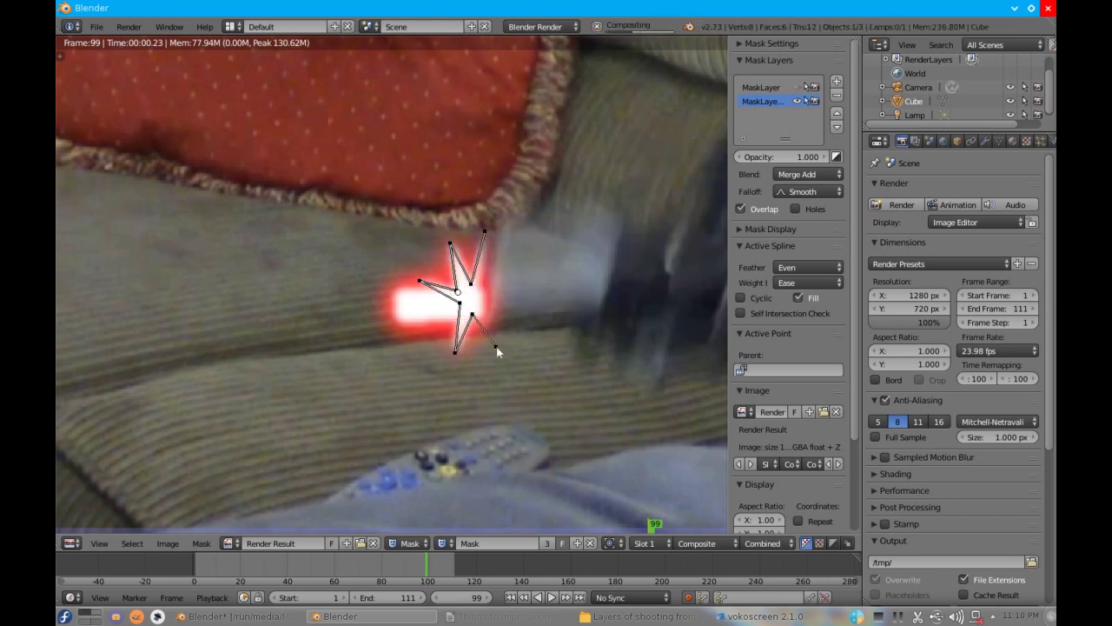
ctrl+click(530, 285)
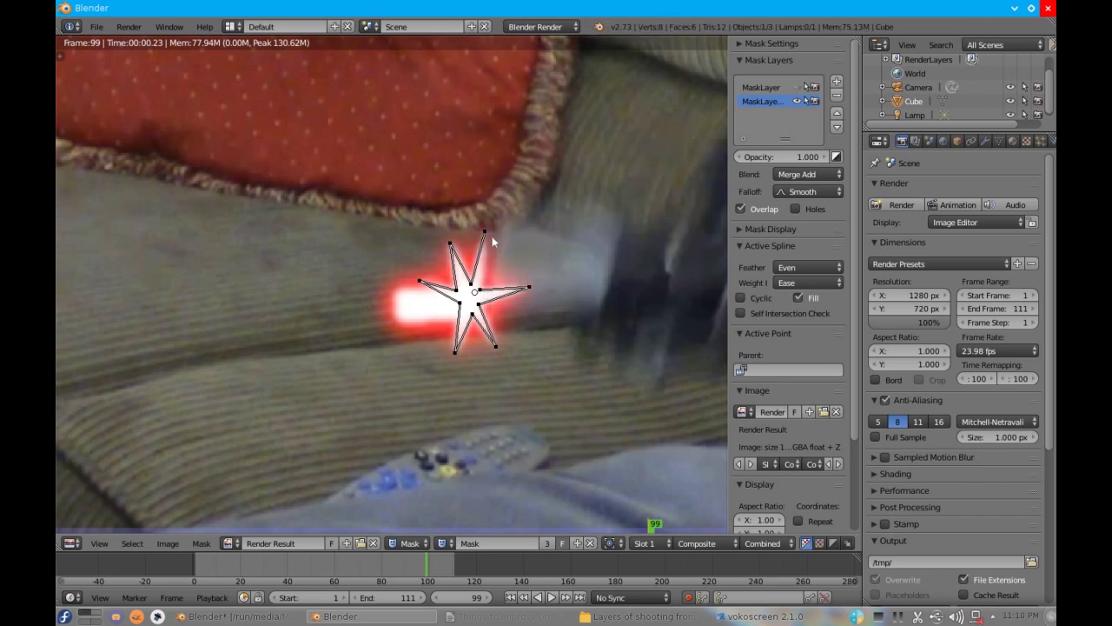
key(alt+c)
- Hide the outlines of both mask layers and examine the star-shaped flash with the shot, from far away and close up
click(796, 101)
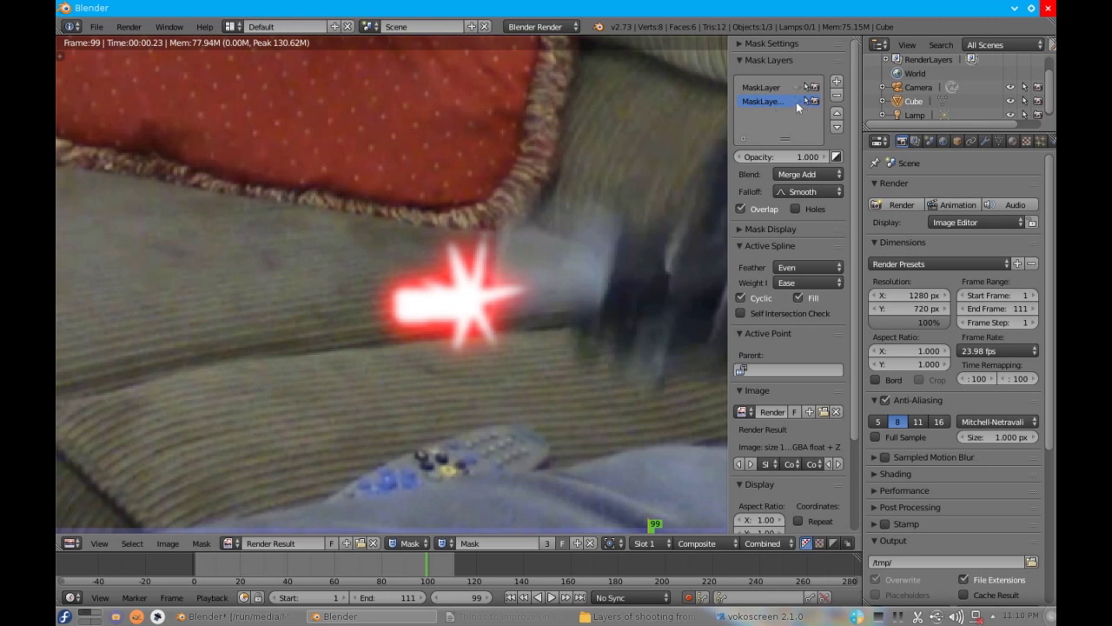
click(797, 100)
click(797, 88)
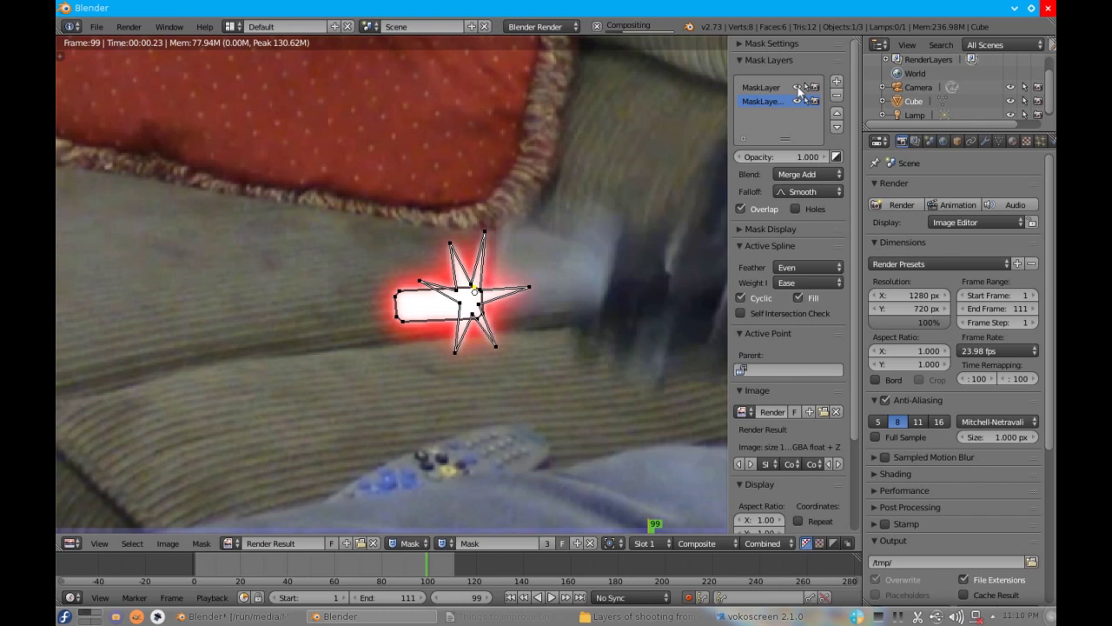
click(765, 87)
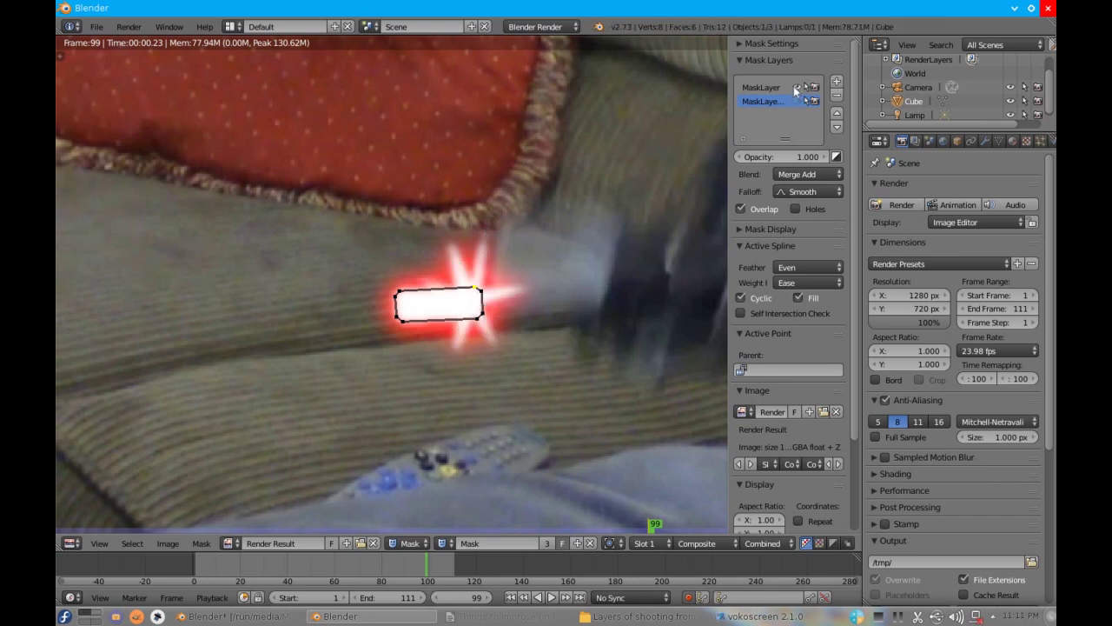
click(796, 88)
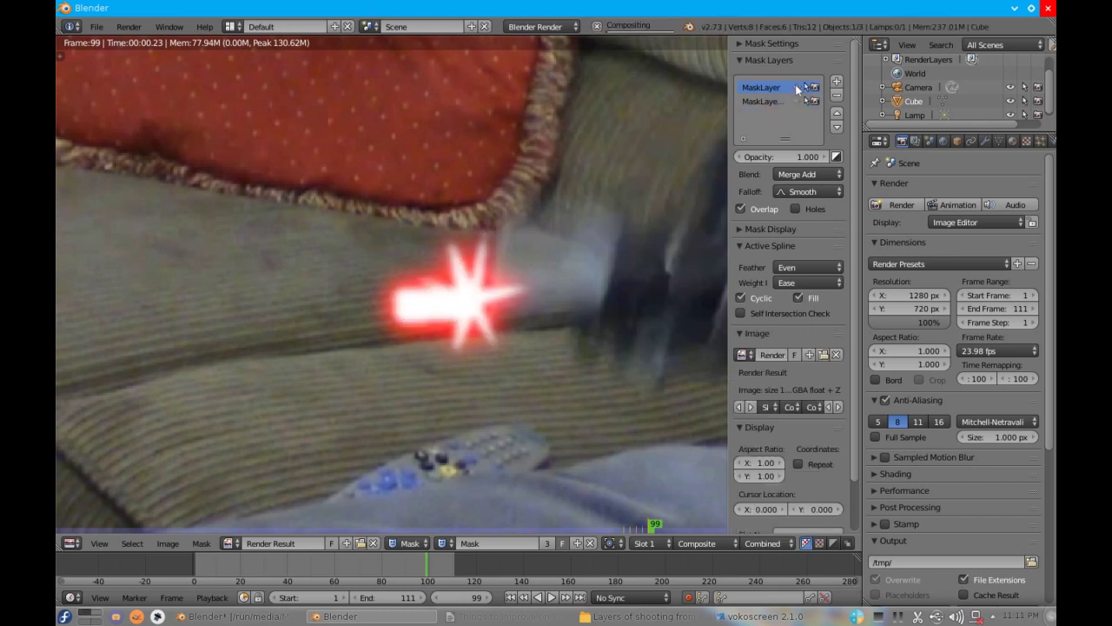
scroll(533, 195, down, 8)
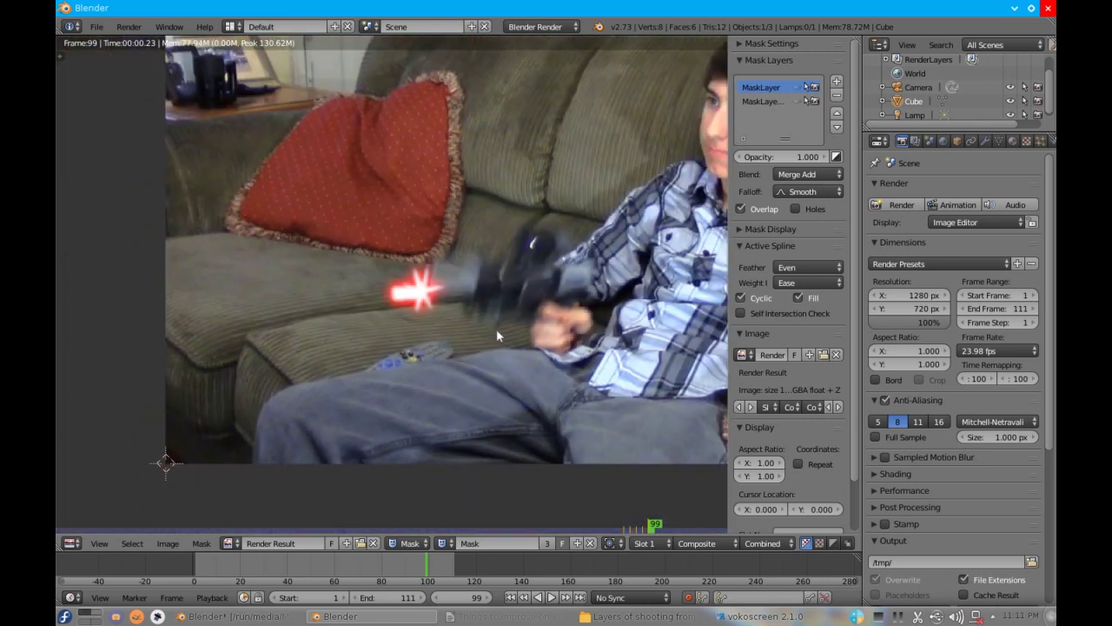
scroll(436, 331, up, 10)
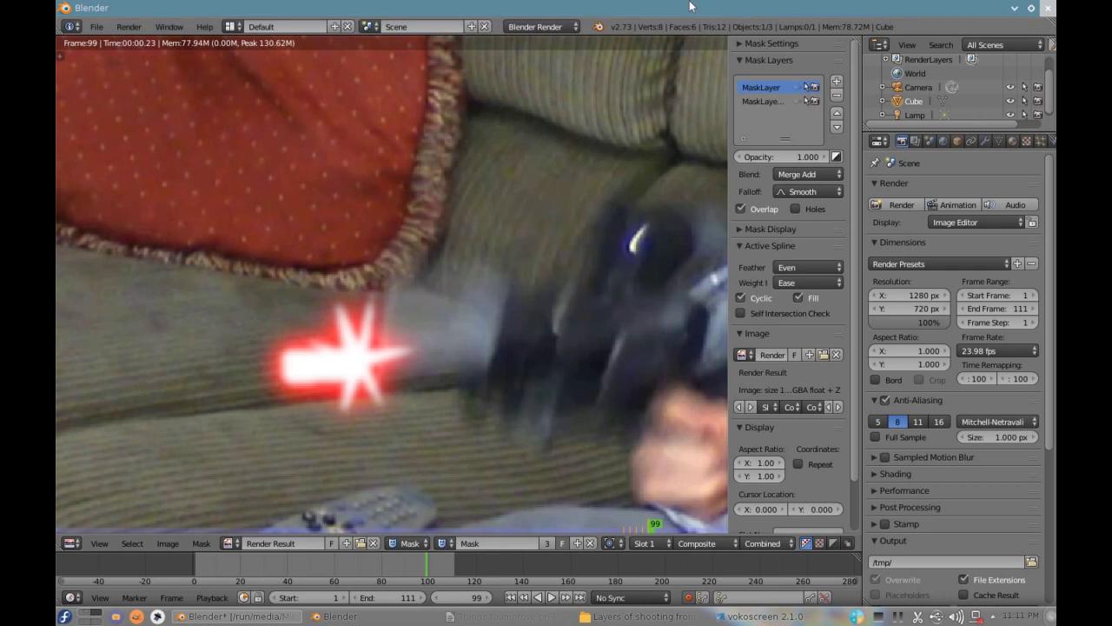
- Go to frame 98, show the flash layer's outline and move the whole star slightly down and left onto the muzzle
click(459, 378)
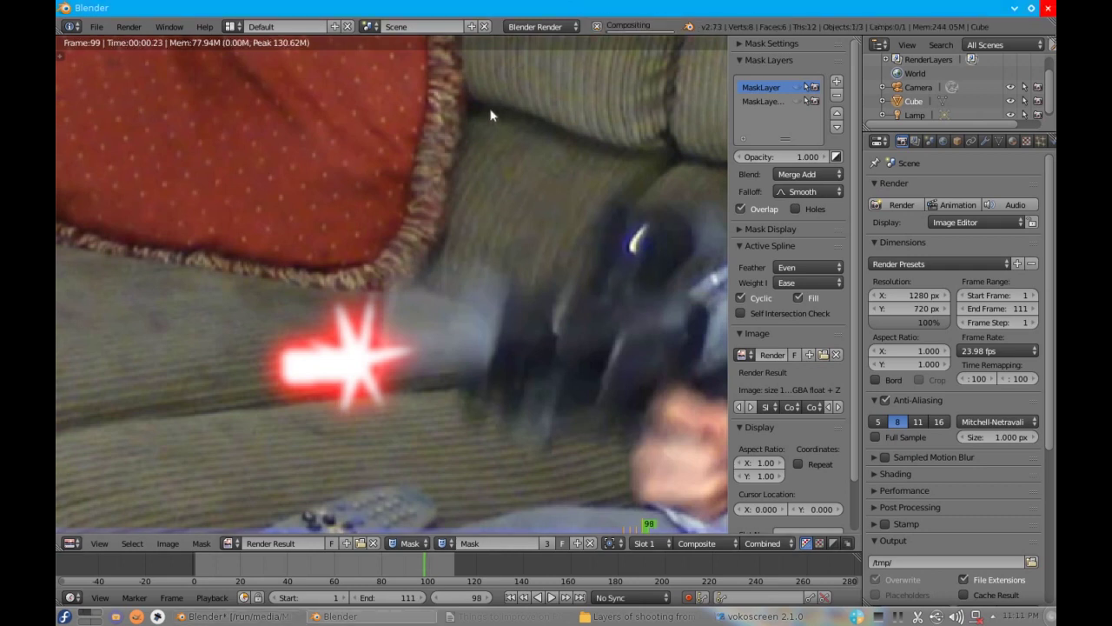
key(Left)
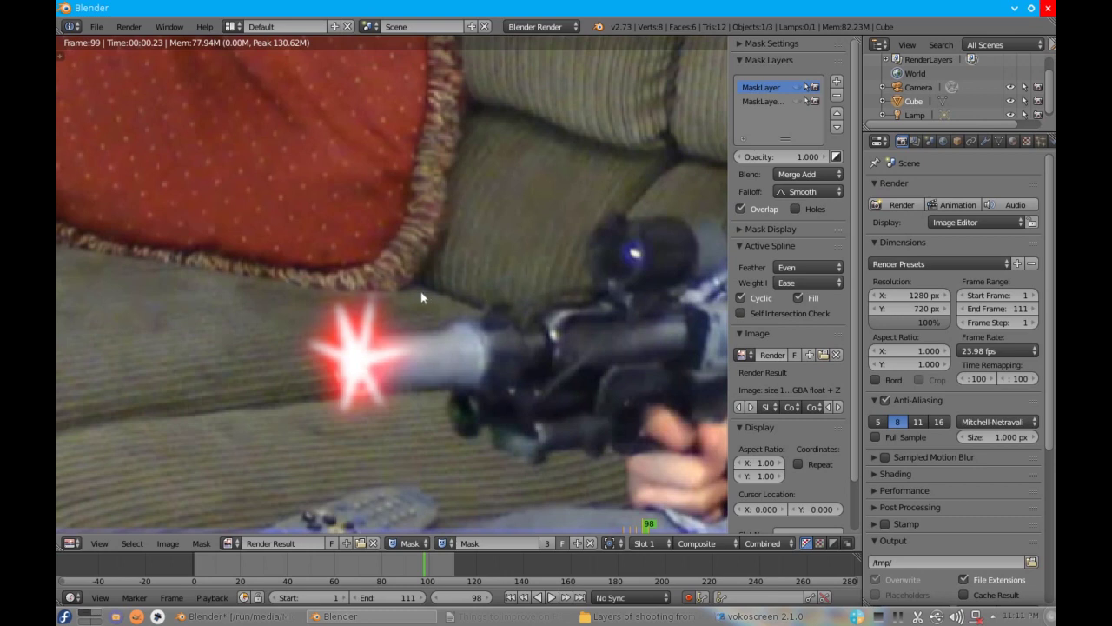
click(798, 102)
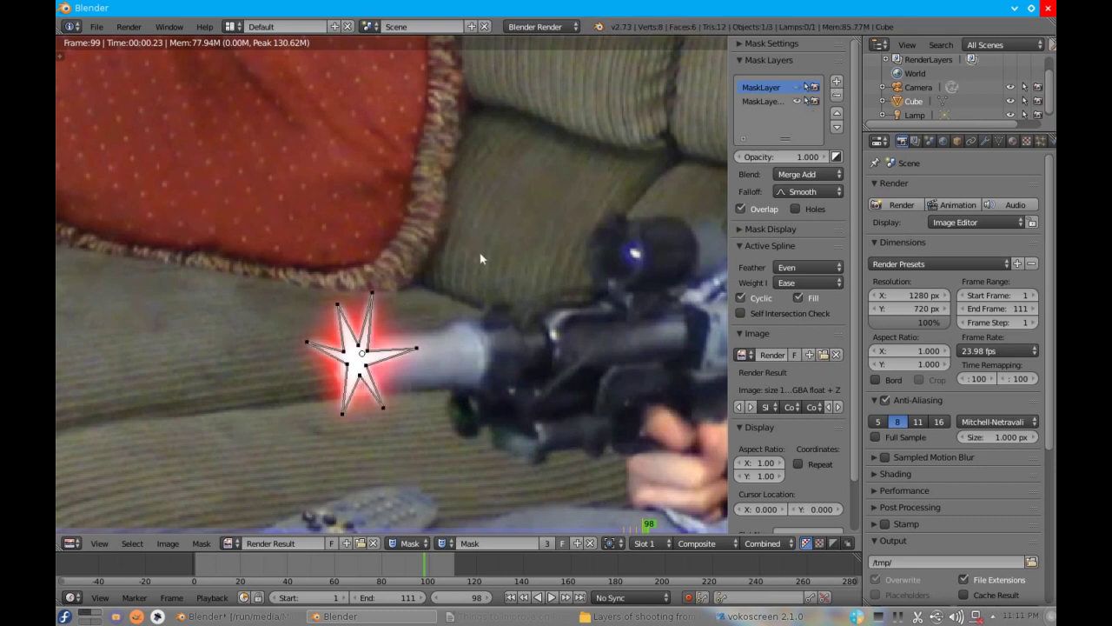
key(g)
key(Escape)
key(g)
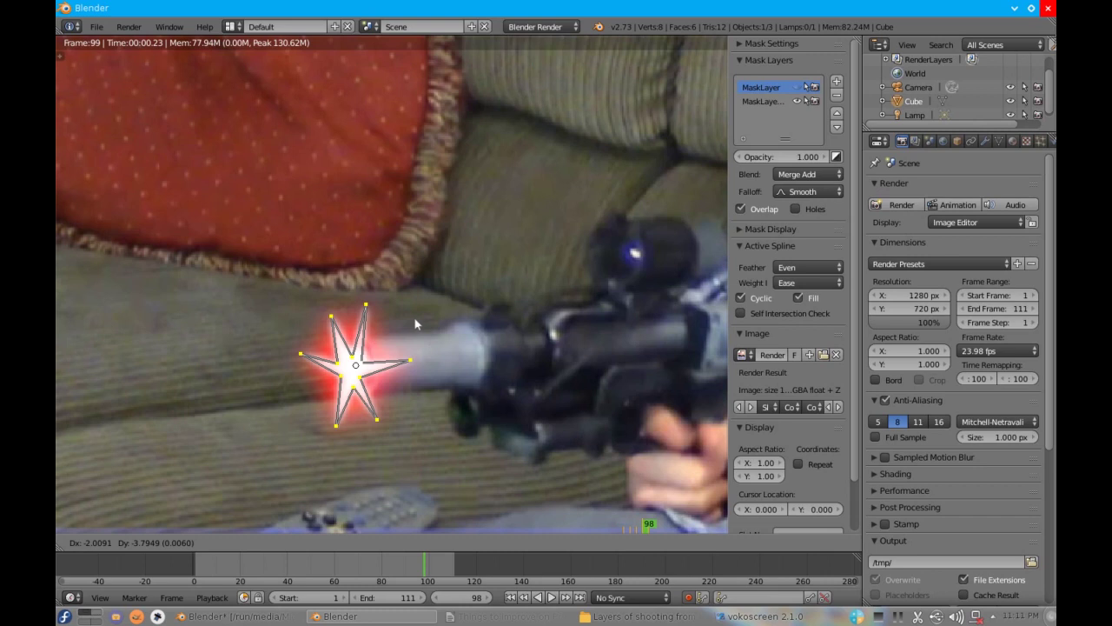
click(416, 319)
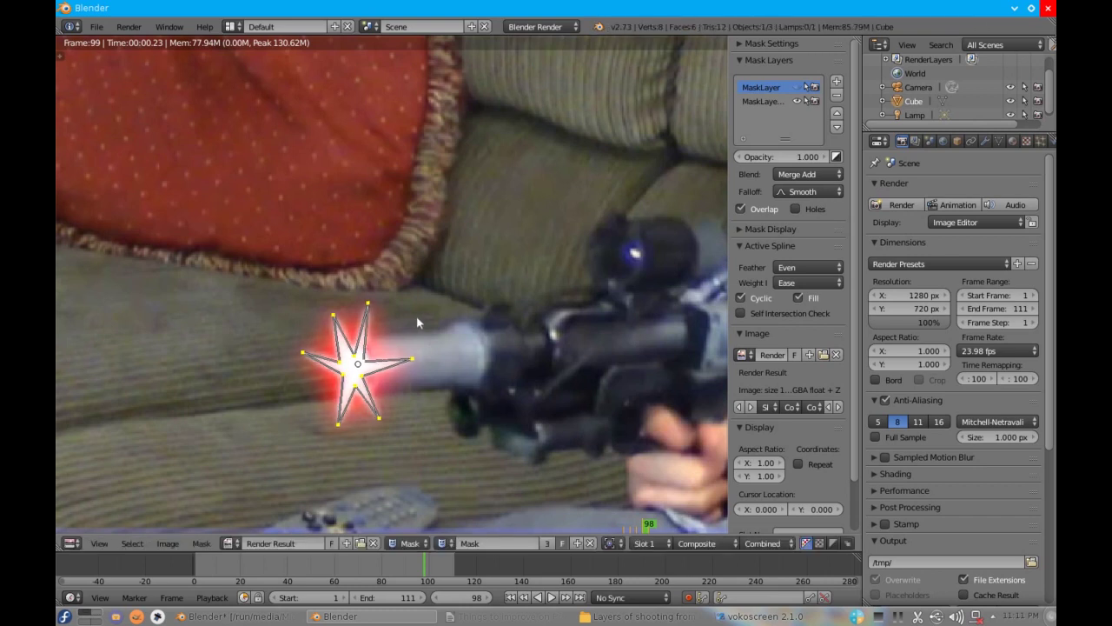
- Reposition five of the star's spike tips individually at frame 98 to give the flash a different shape from frame 99
click(302, 355)
key(g)
click(316, 375)
click(368, 305)
key(g)
click(385, 312)
key(g)
click(375, 408)
click(338, 424)
key(g)
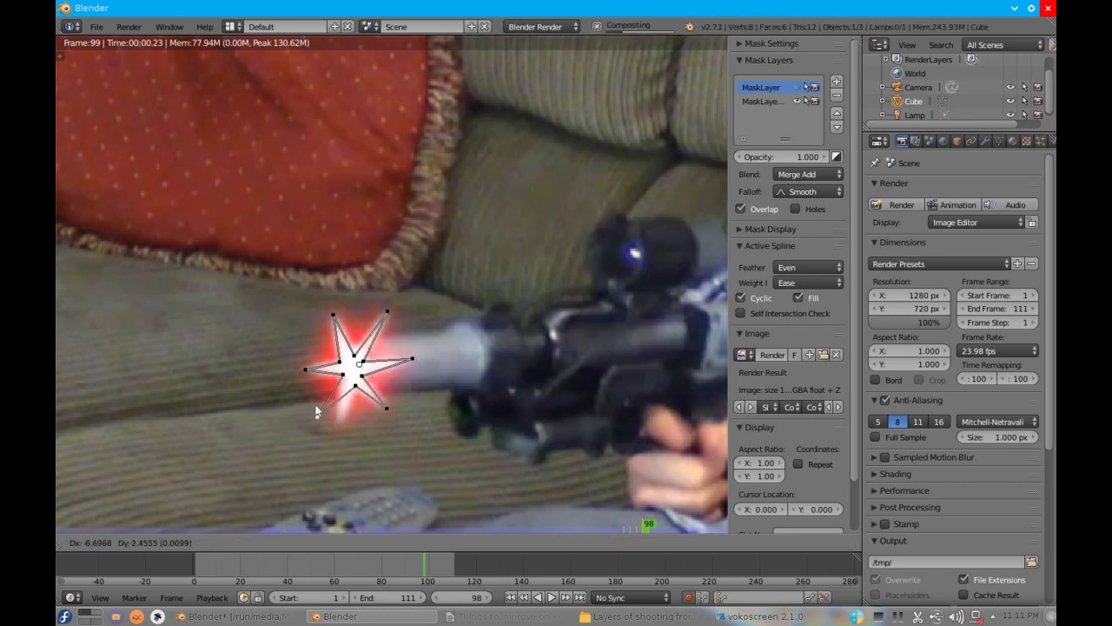
click(316, 412)
click(336, 318)
key(g)
click(330, 316)
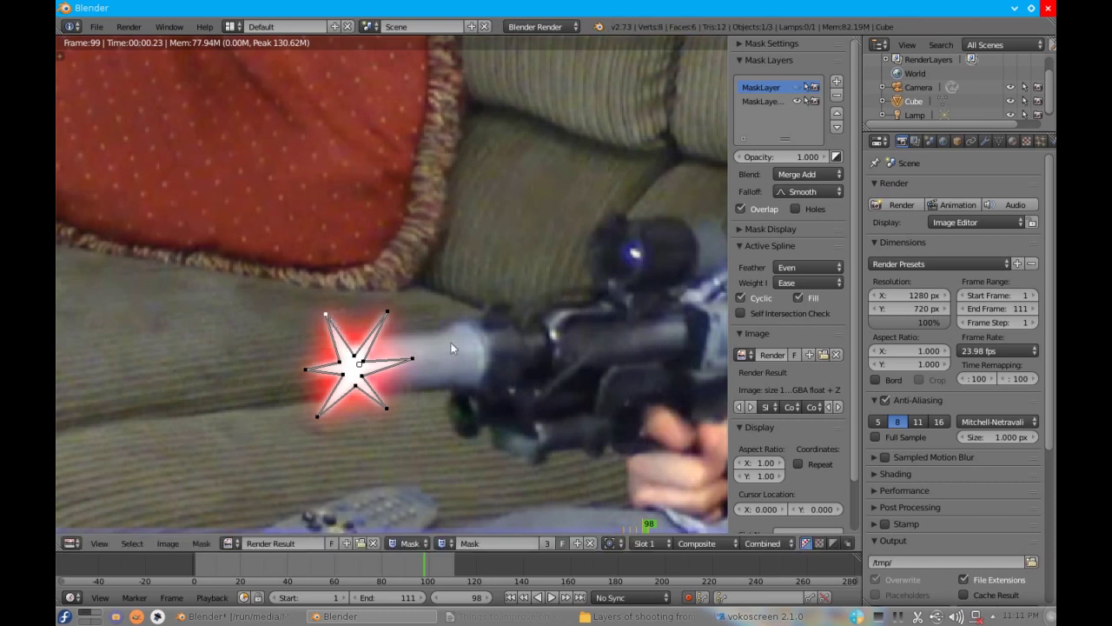
scroll(362, 269, down, 4)
scroll(363, 273, up, 5)
scroll(363, 272, down, 2)
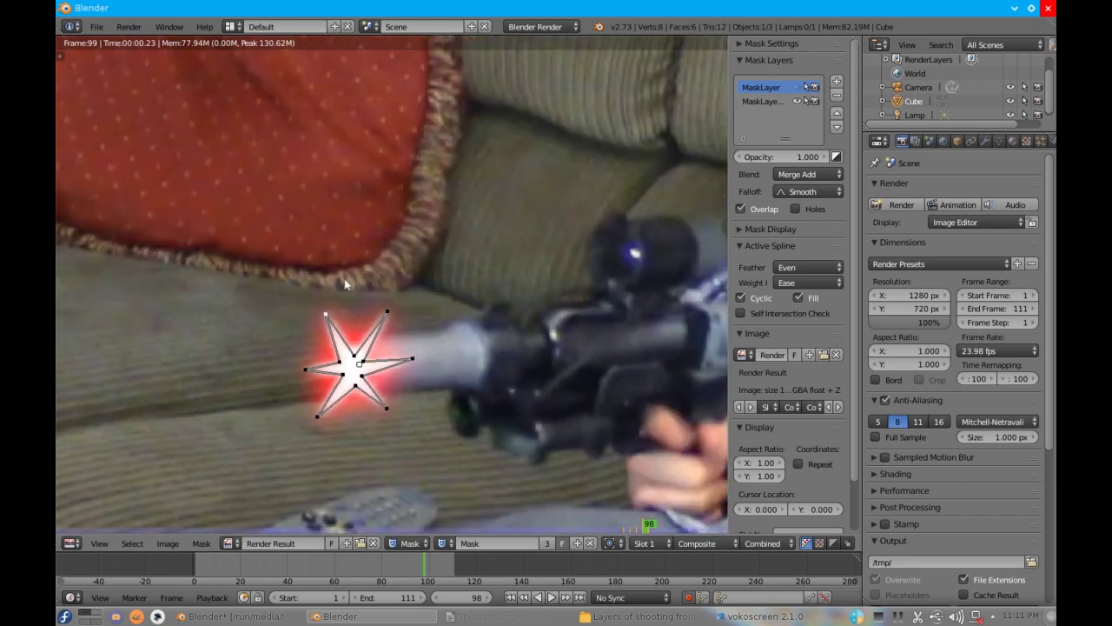
- Go to frame 97, move the whole flash star out beyond the left edge of the picture, and hide both mask outlines
click(797, 88)
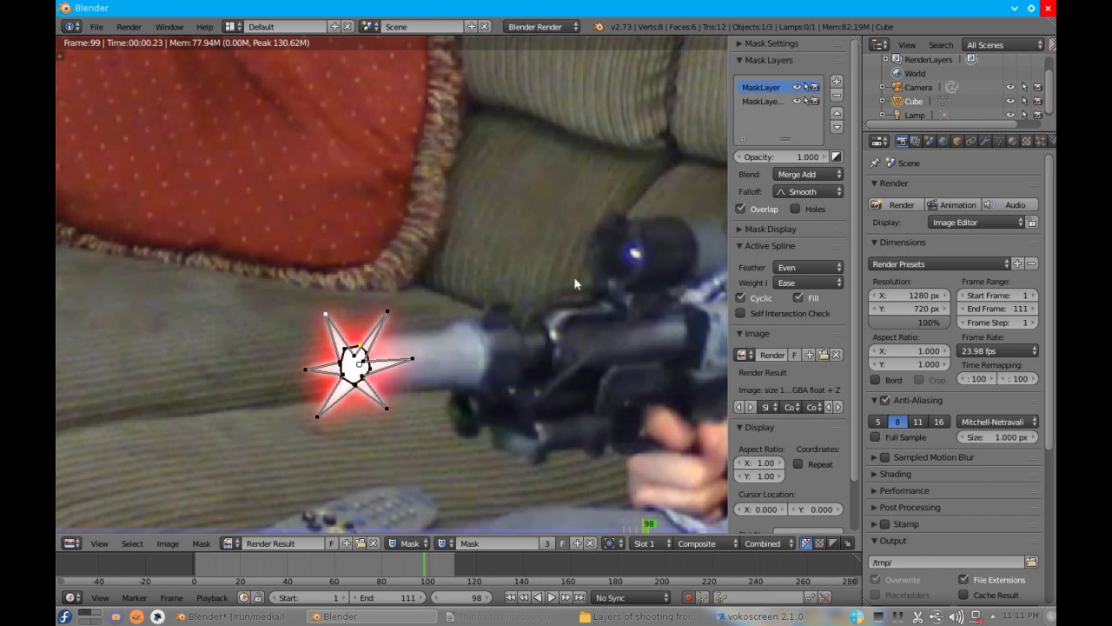
key(Left)
click(797, 101)
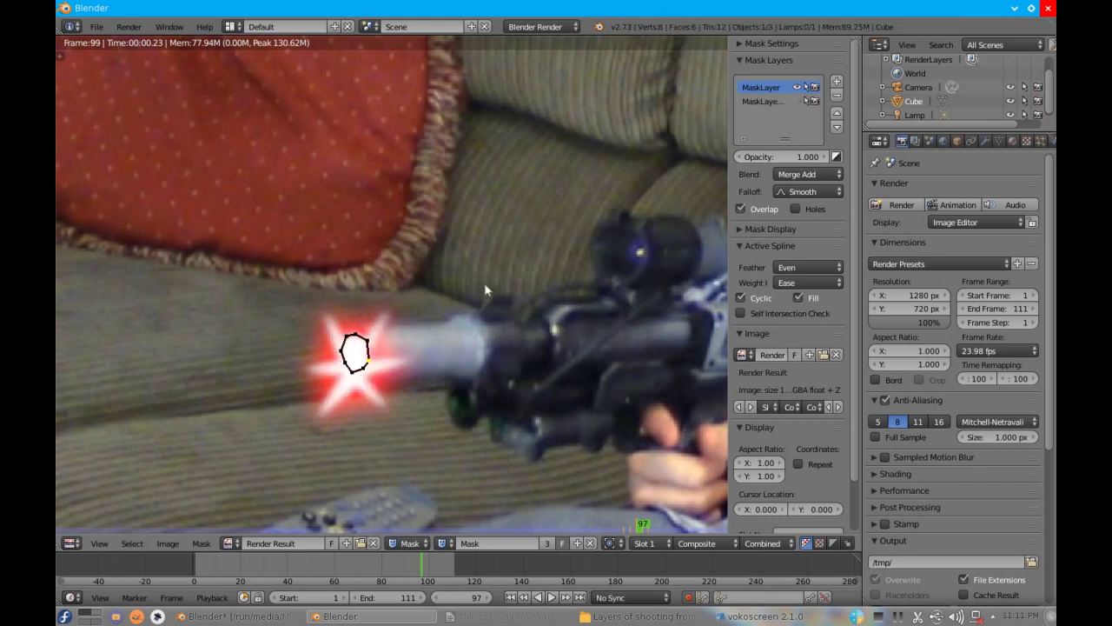
scroll(382, 343, down, 2)
click(797, 87)
click(797, 100)
scroll(418, 284, down, 3)
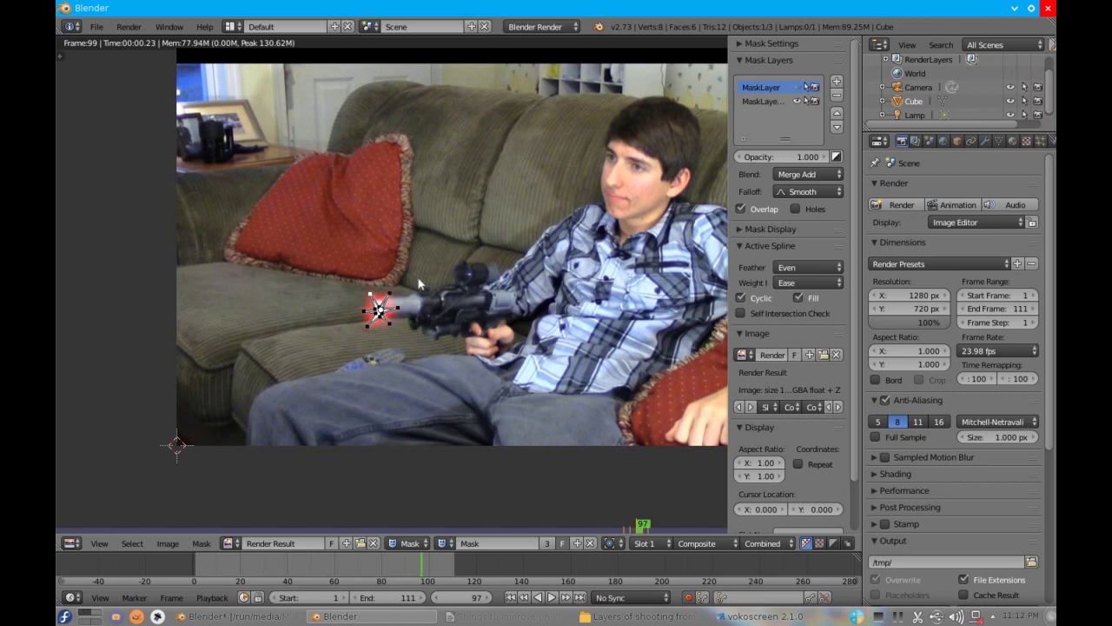
key(g)
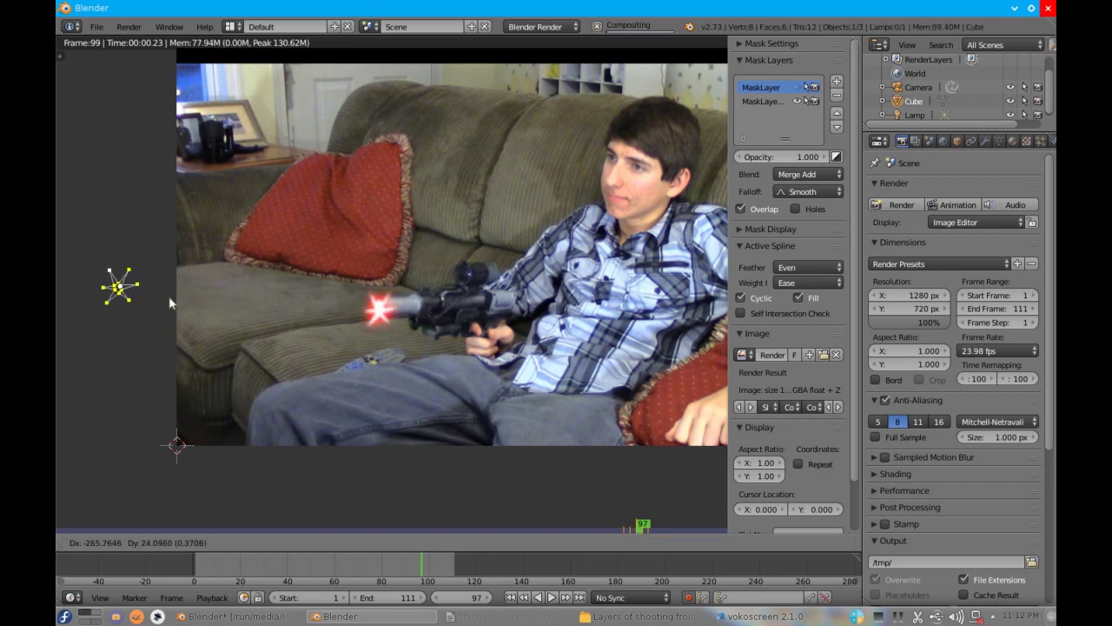
click(171, 304)
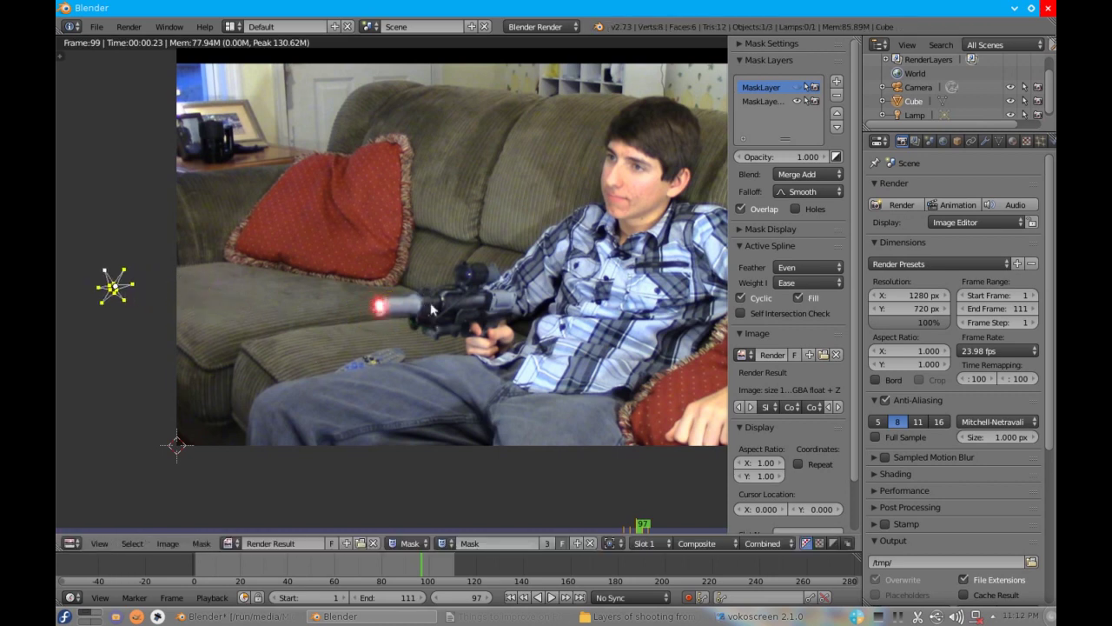
click(797, 101)
- Step back and forth through frames 97 to 100 to check how the muzzle flash changes, with its outline shown again
key(Right)
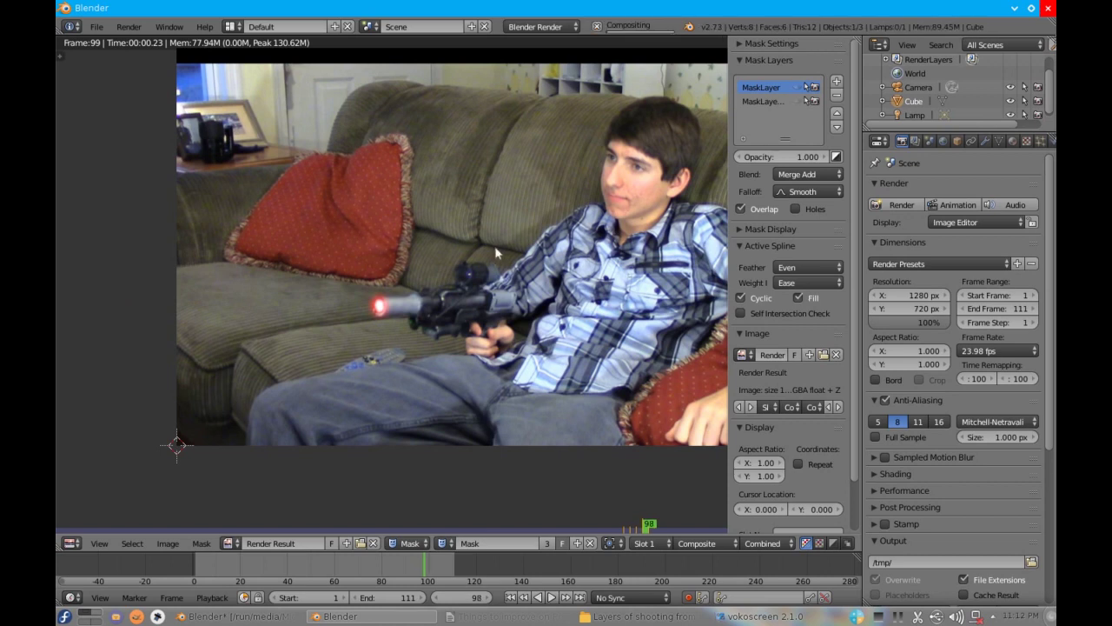
key(Left)
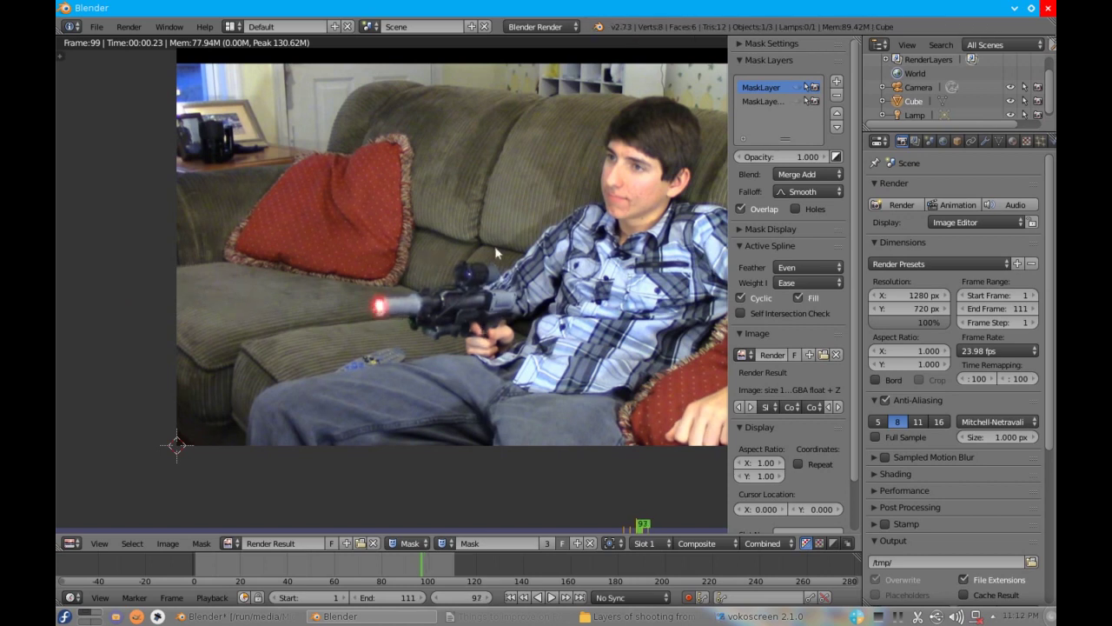
key(Right)
key(Left)
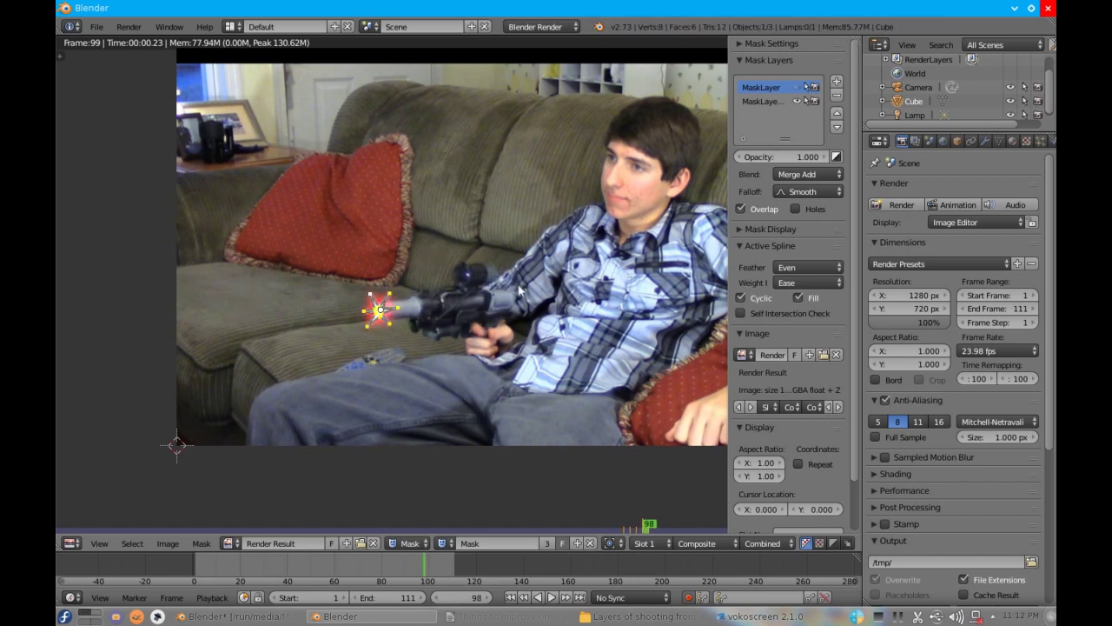
key(Right)
key(Right)
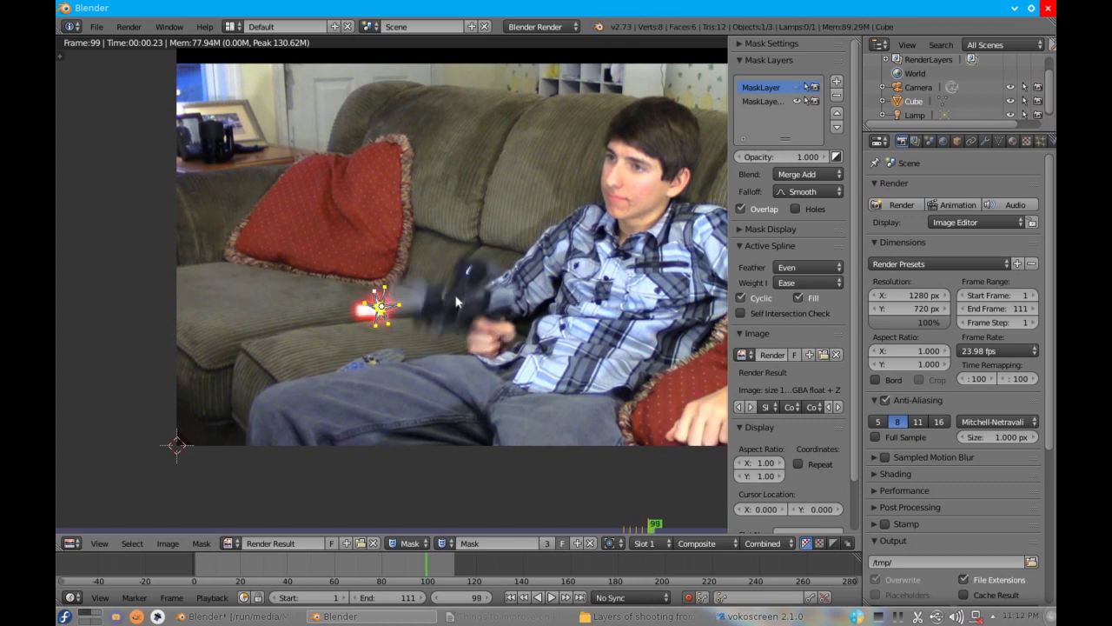
key(Right)
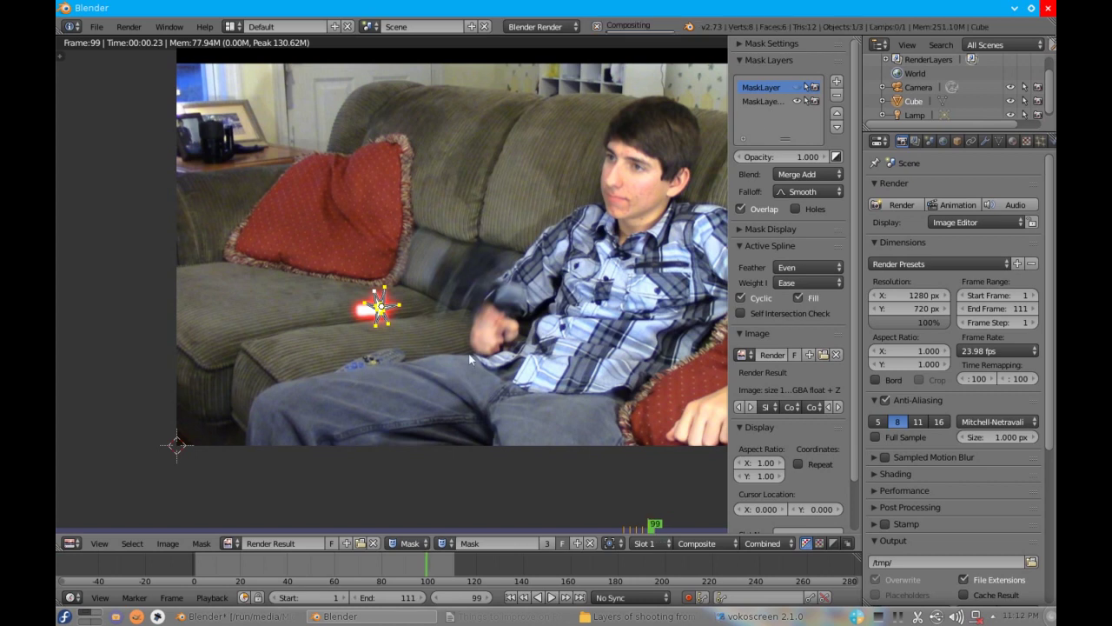
key(Left)
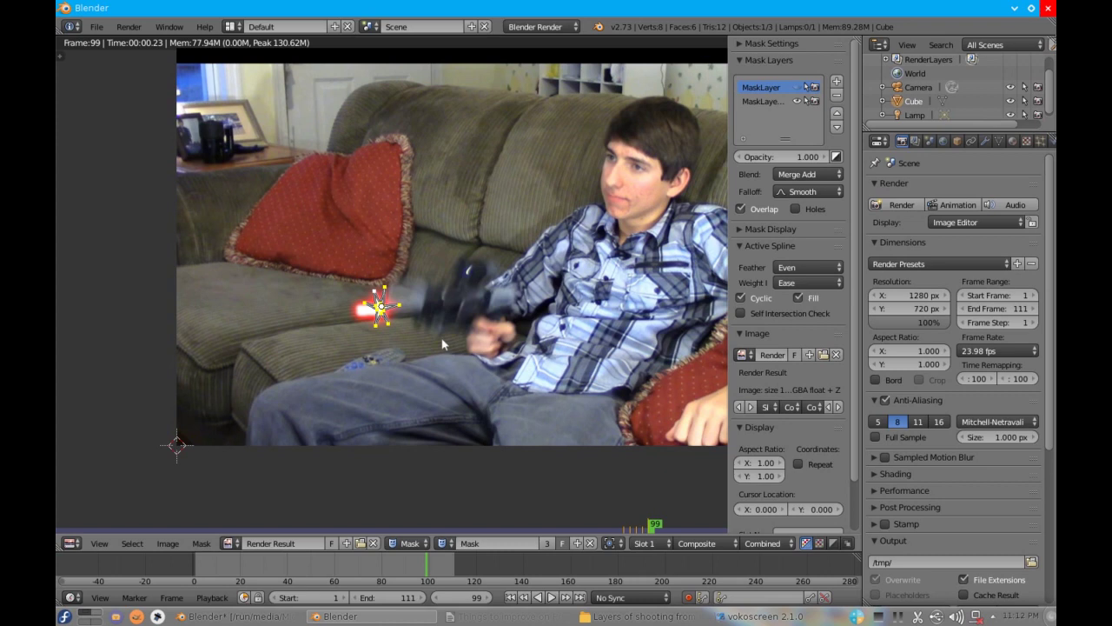
- Move the whole flash star out beyond the left edge of the picture at frame 100 and advance to frame 101
key(Right)
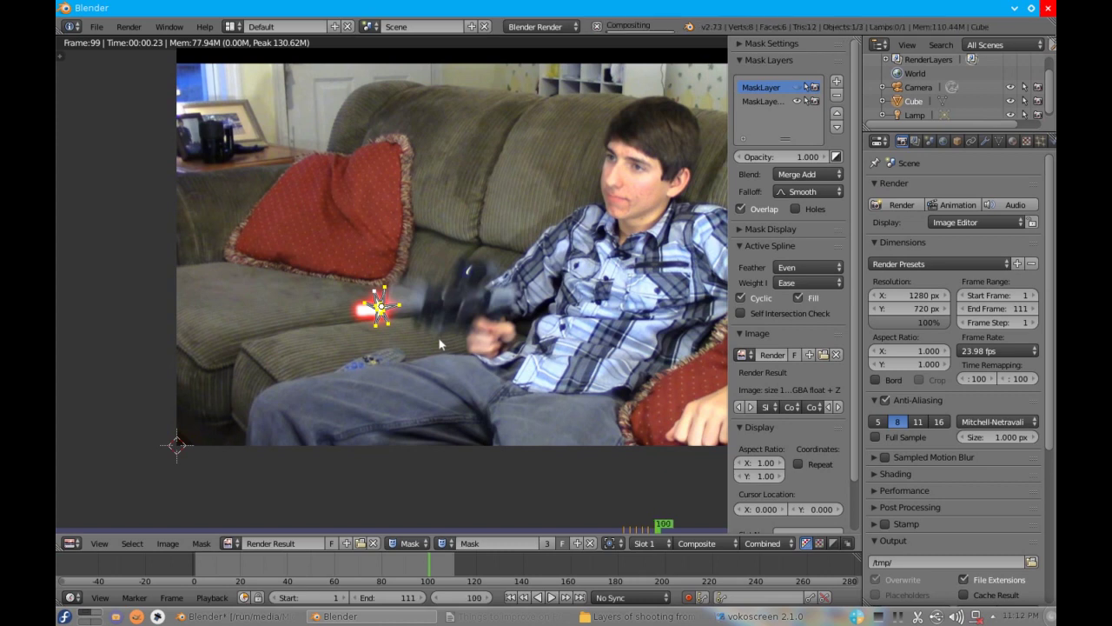
key(g)
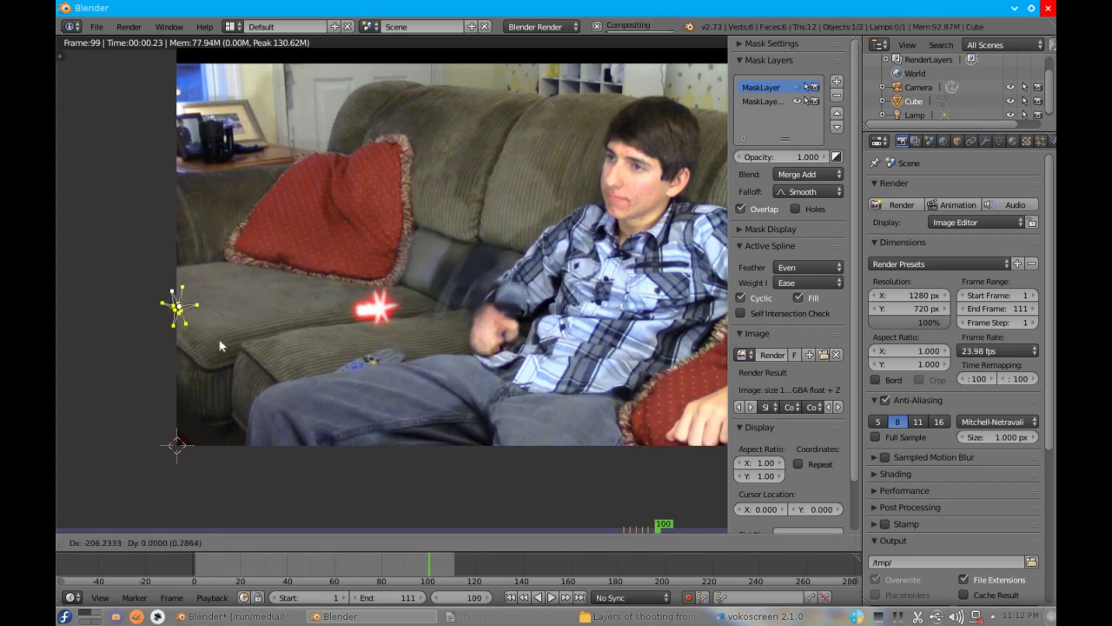
click(177, 344)
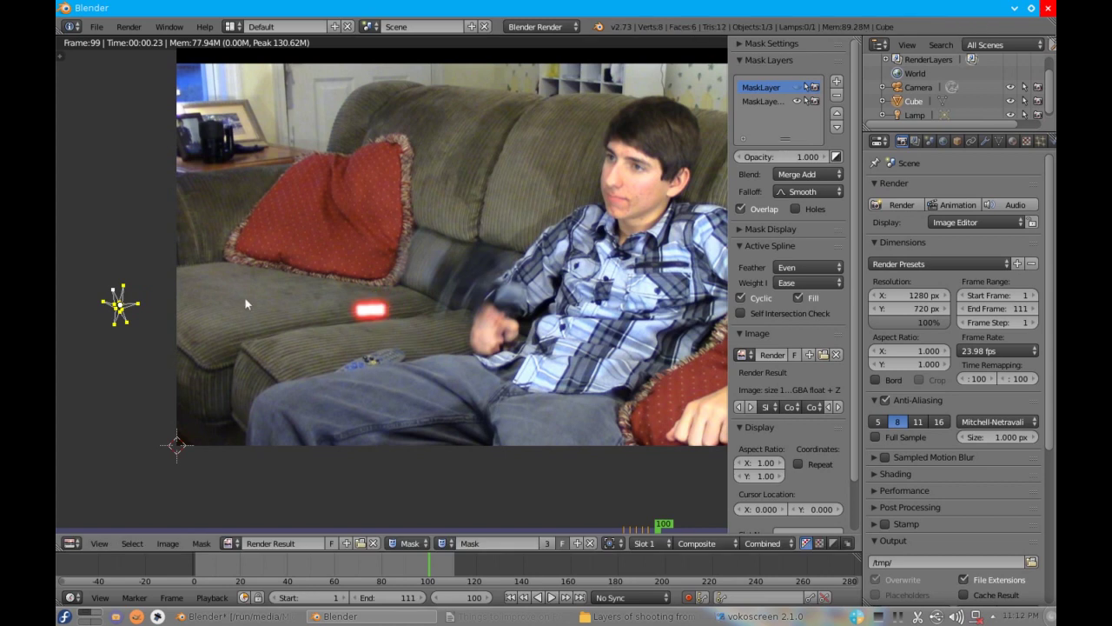
key(Right)
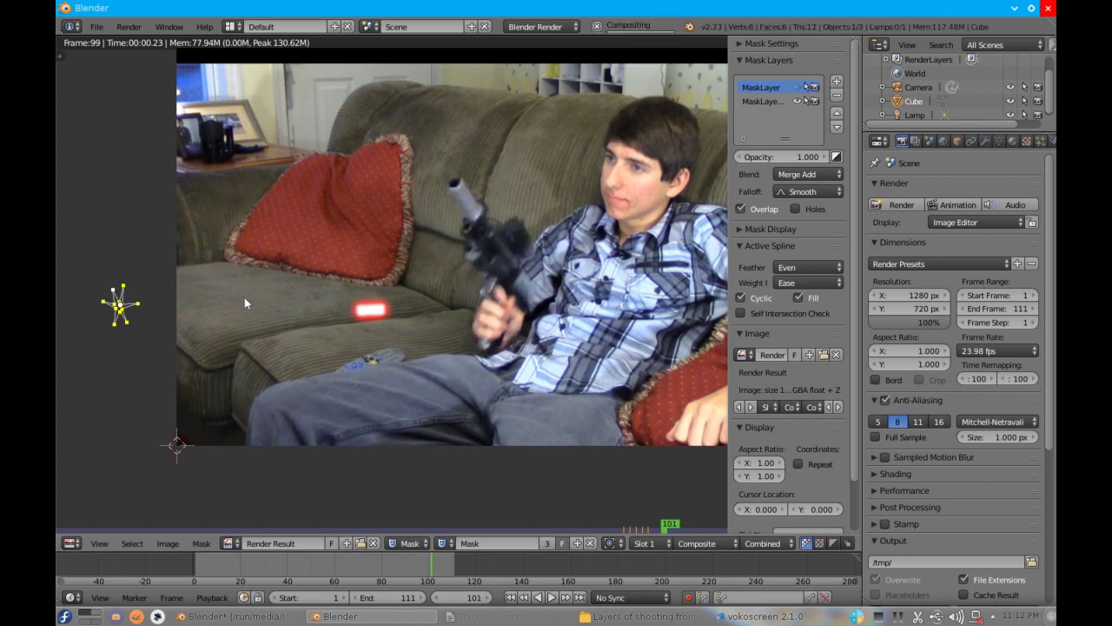
- Return to frame 100, show the blaster shot's mask outline with all its points selected, and hide the flash's outline
key(Left)
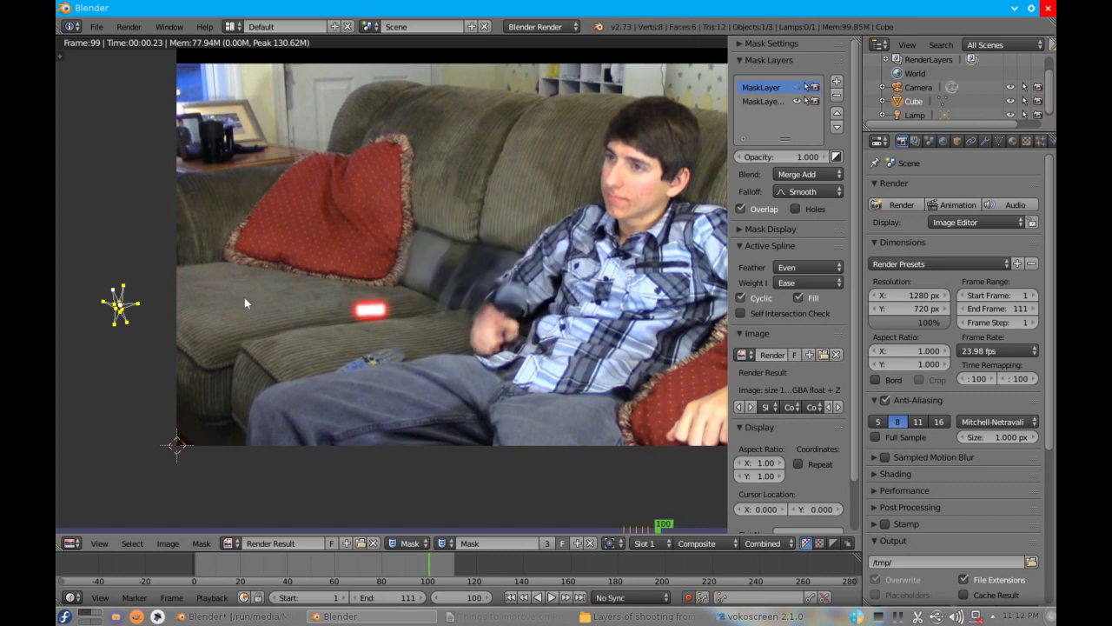
key(Left)
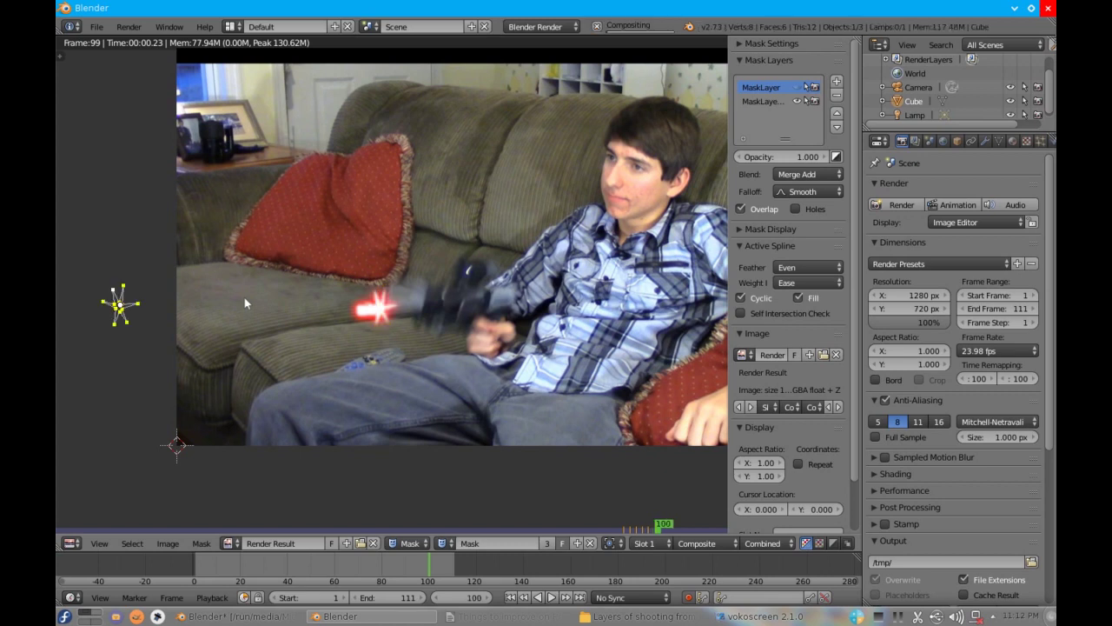
key(Right)
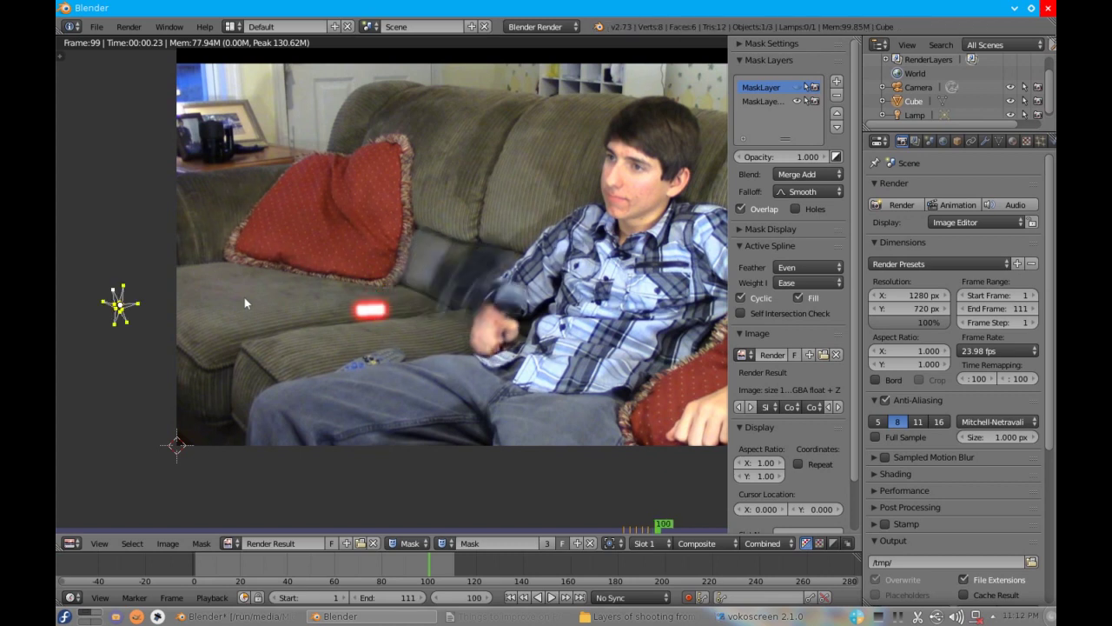
click(795, 87)
key(a)
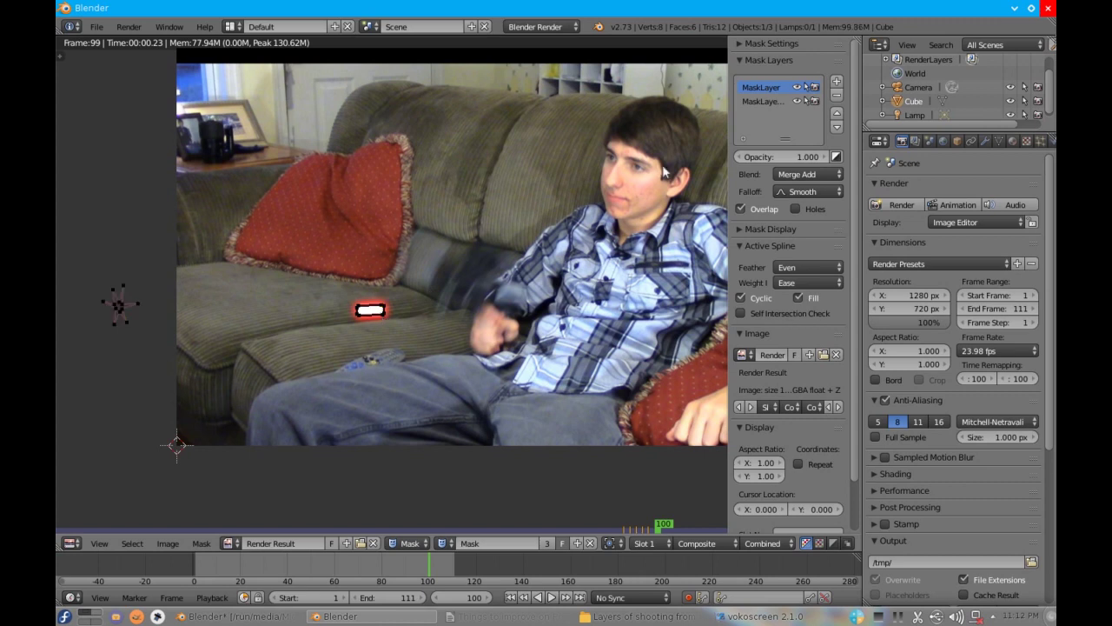
key(a)
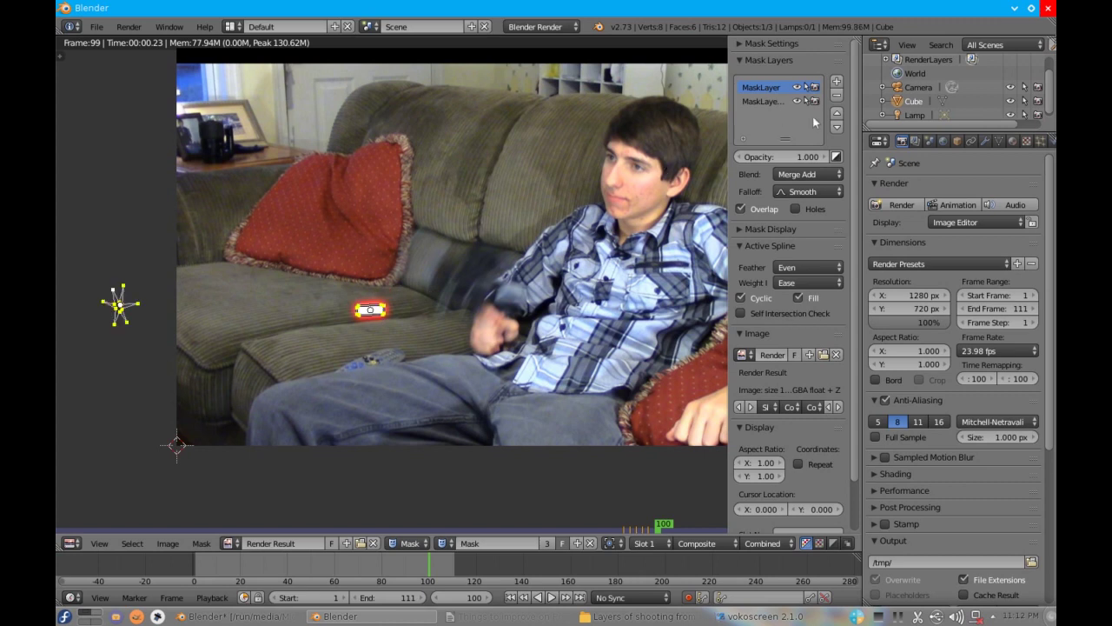
click(797, 101)
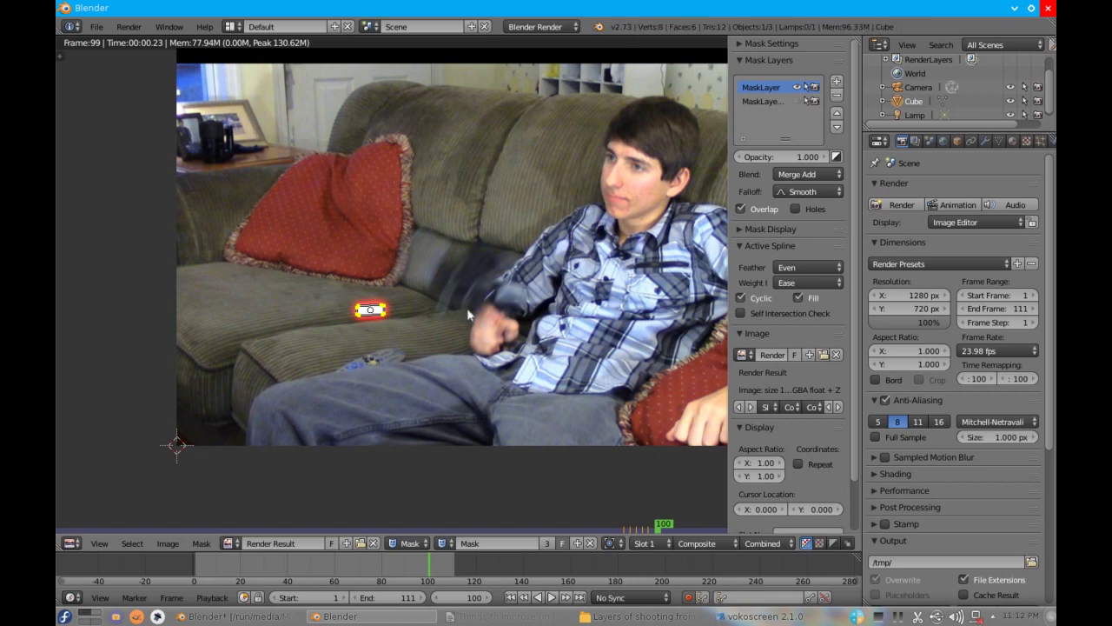
- Move the blaster shot's mask further left and slightly down along the couch at frame 100
key(g)
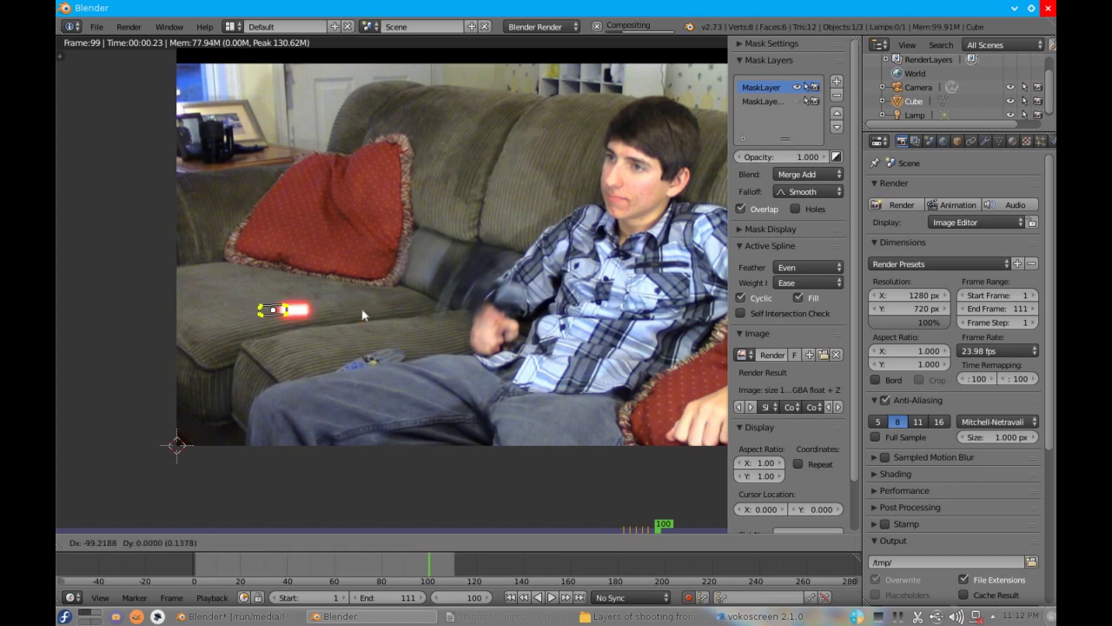
click(359, 316)
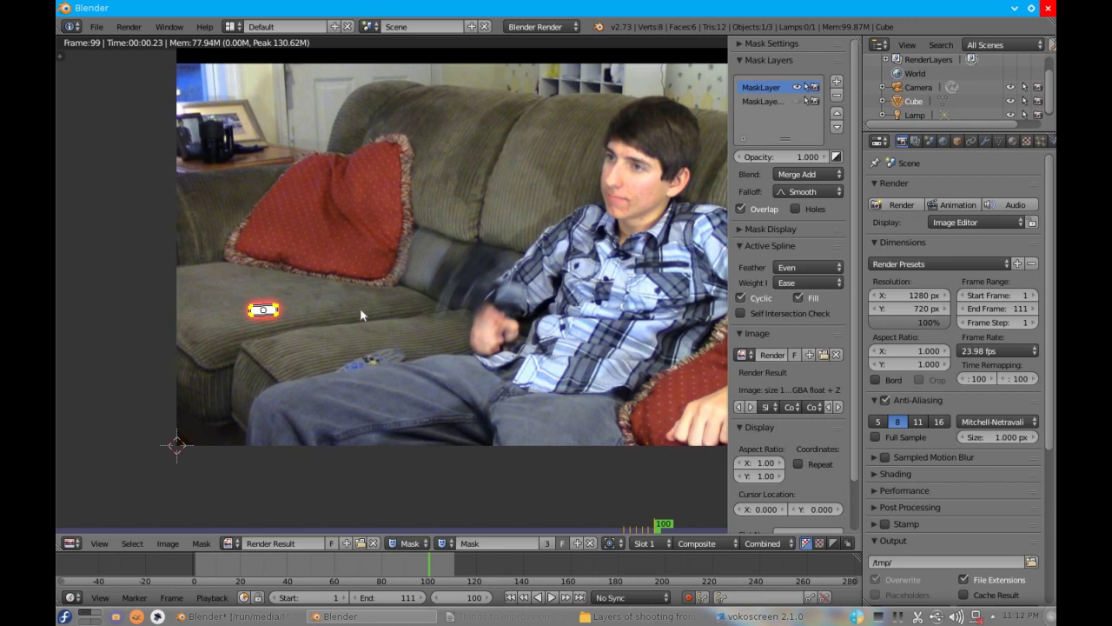
key(g)
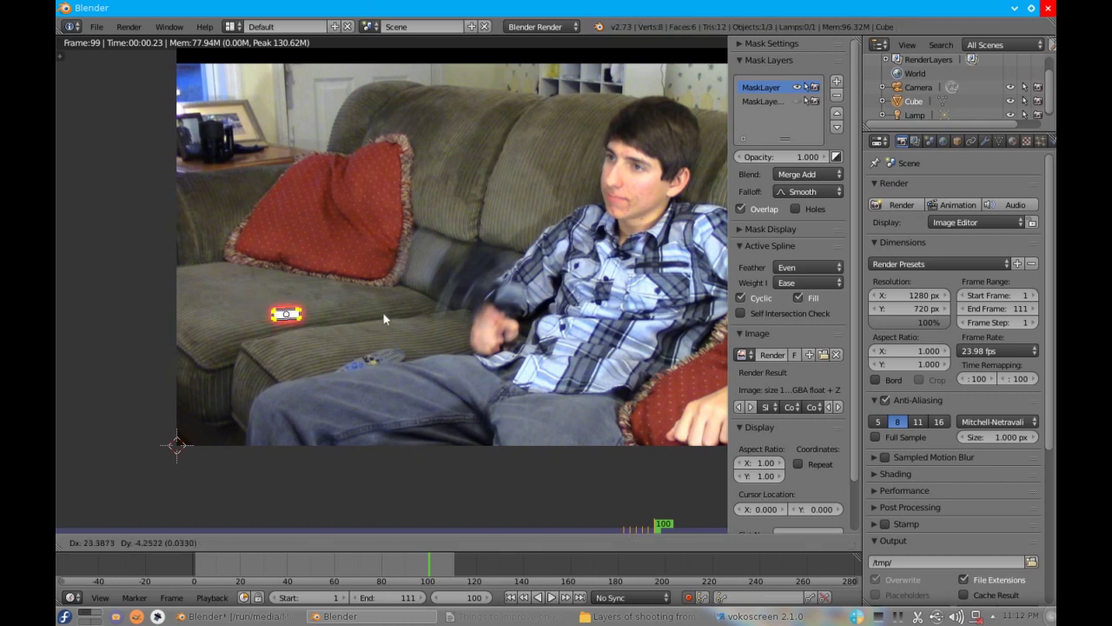
click(389, 318)
- Move the shot's mask to the picture's left edge at frame 101 and further out to the left at frame 102
key(Right)
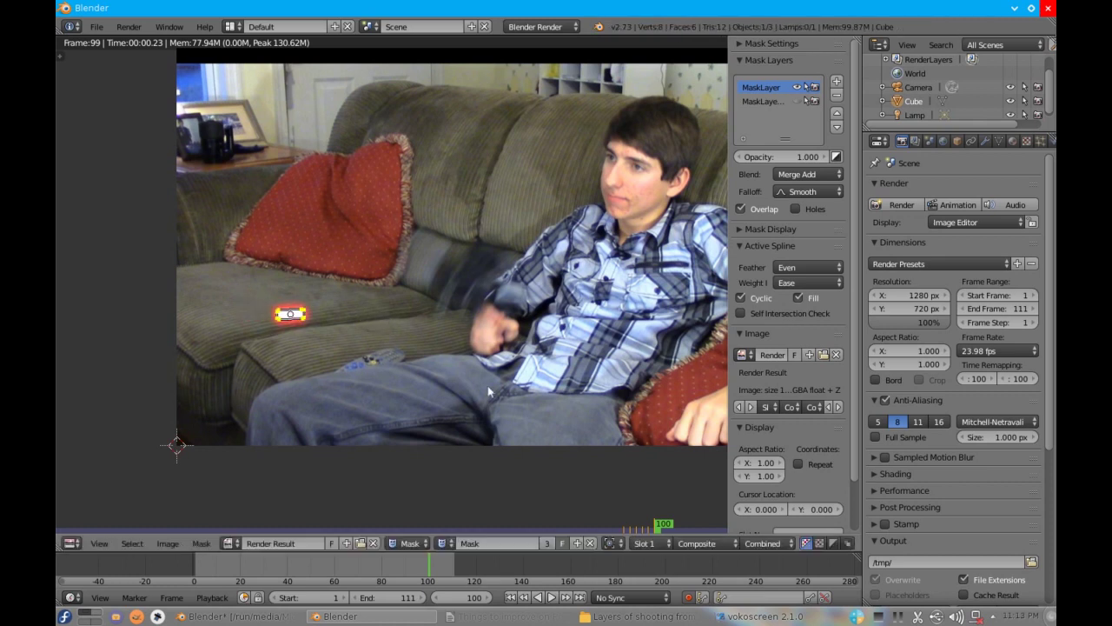
key(g)
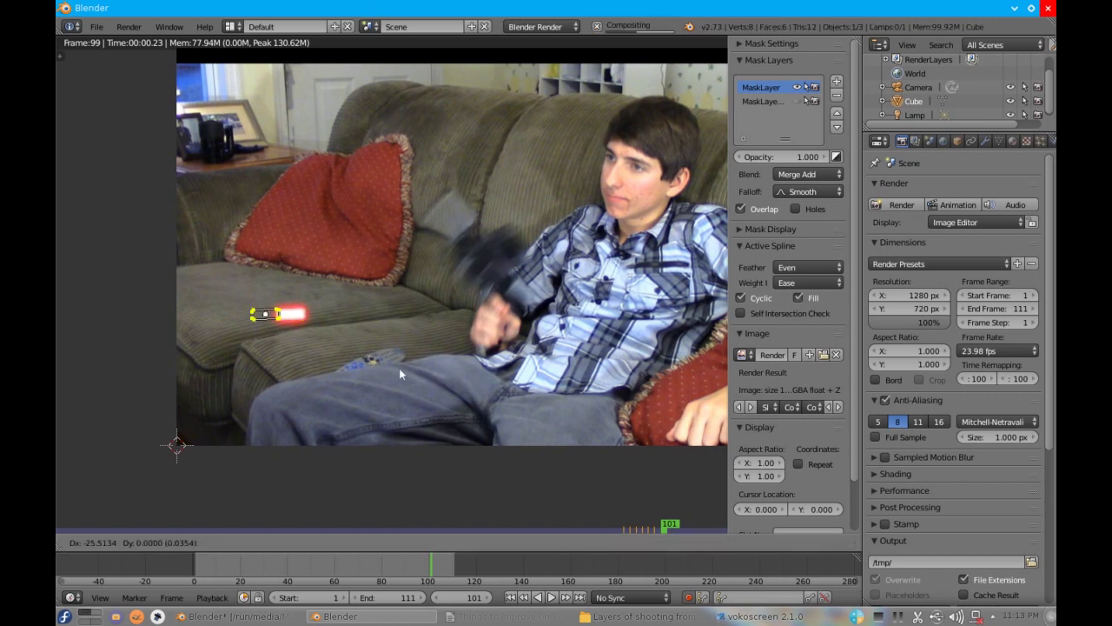
click(311, 368)
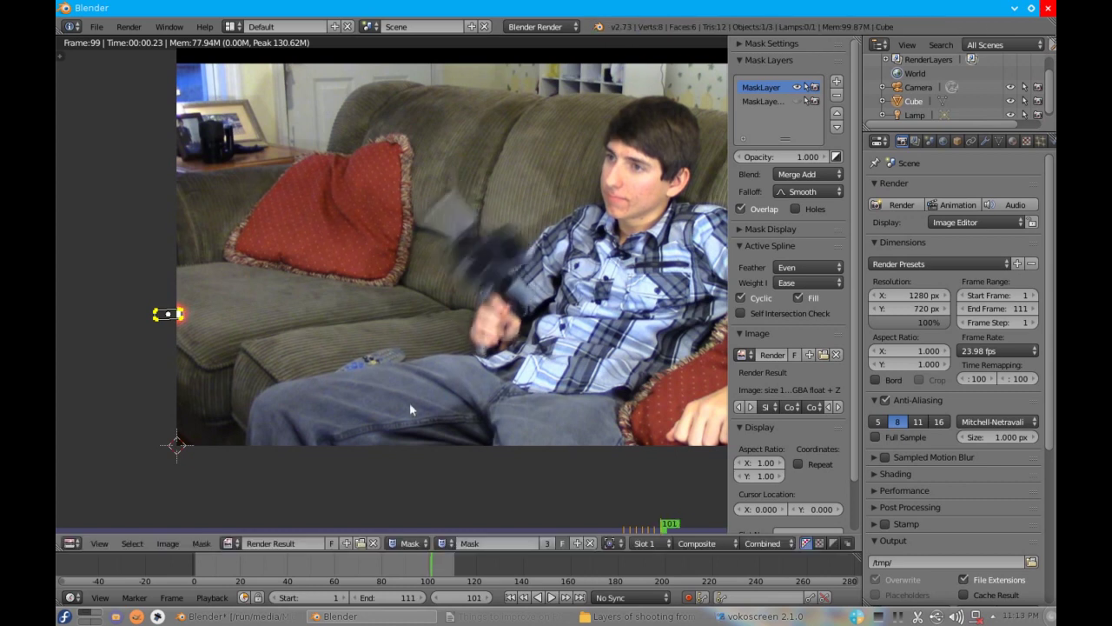
key(Right)
key(g)
click(354, 407)
- Step back from frame 102 to 94 and forward to 99 to check the motion of the shot and muzzle flash
key(Left)
key(Left)
key(Left)
key(Left)
key(Left)
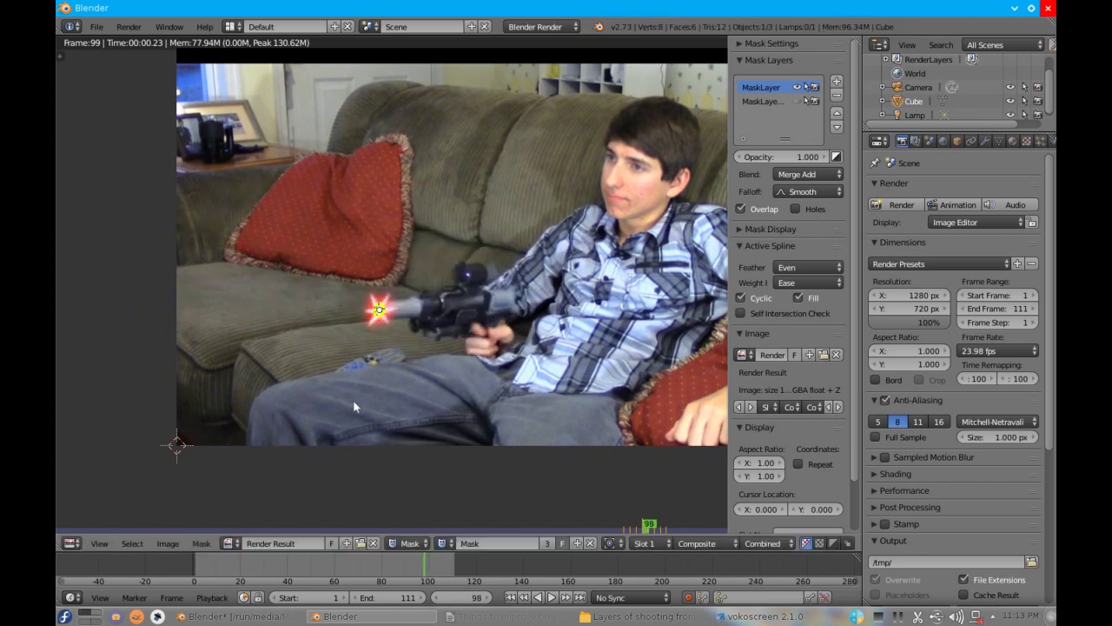
key(Left)
key(Left)
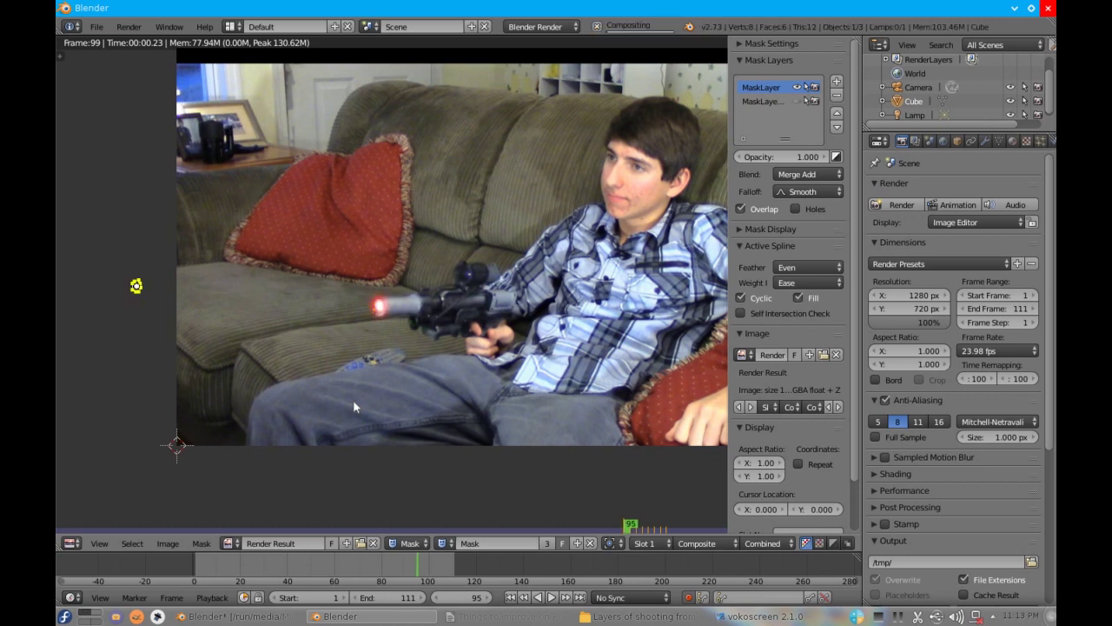
key(Right)
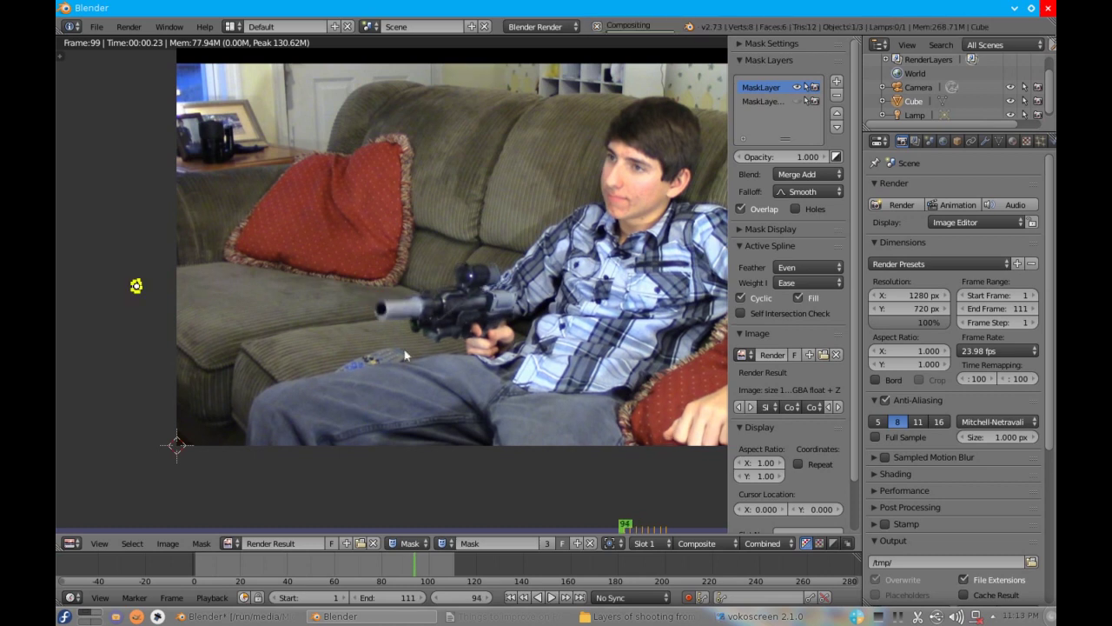
key(Right)
key(Right)
key(Right)
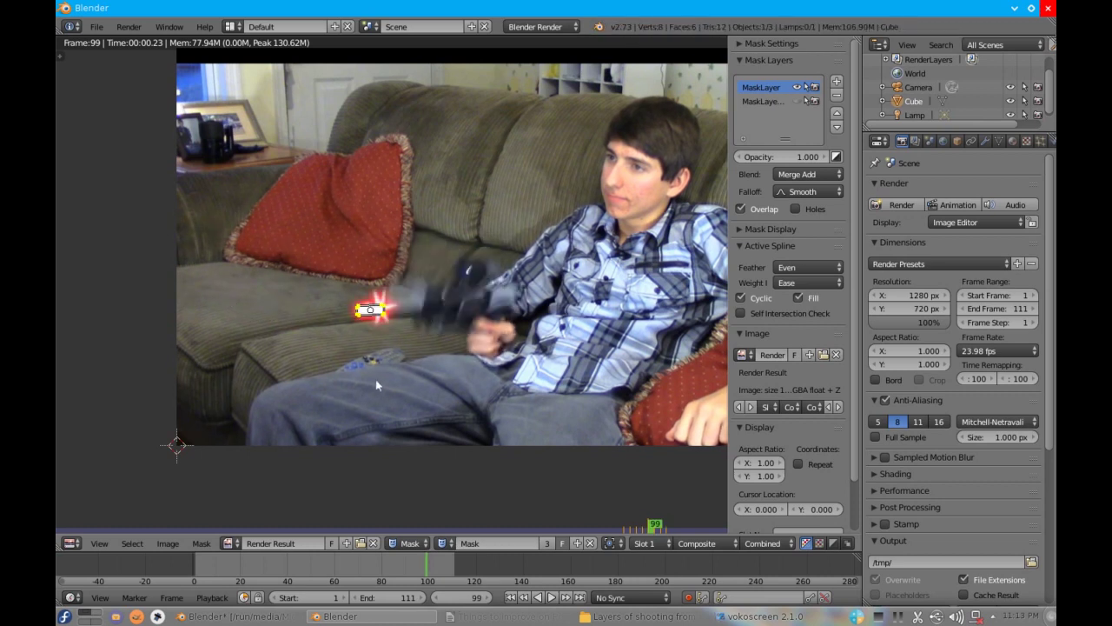
- Switch to the Node Editor and insert a Directional Blur node between the shot's Alpha Over and the final Alpha Over
click(71, 543)
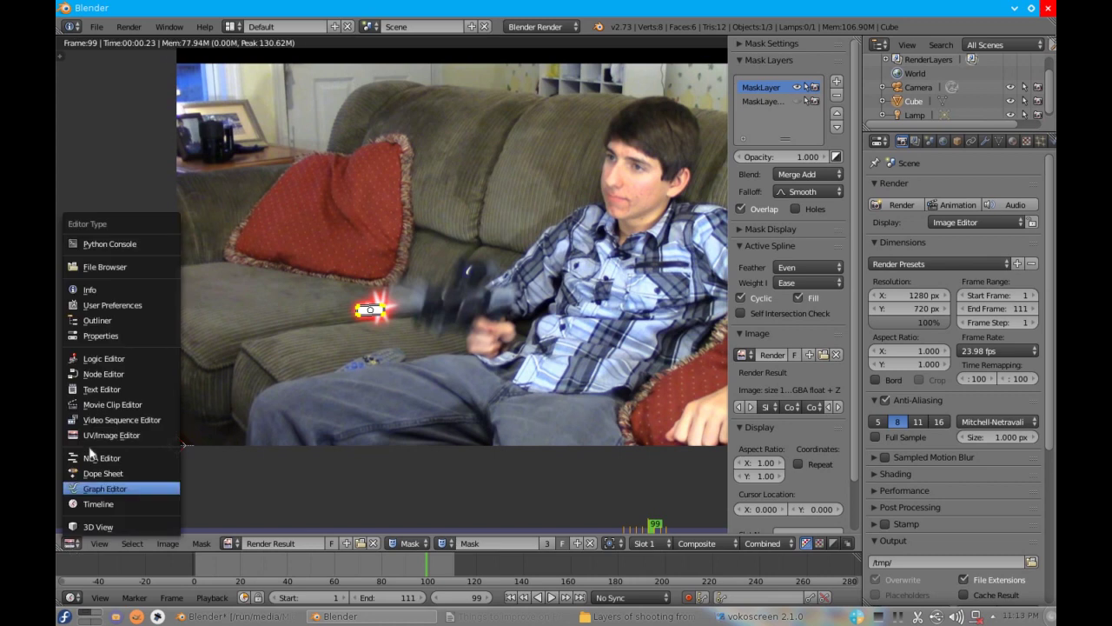
click(98, 373)
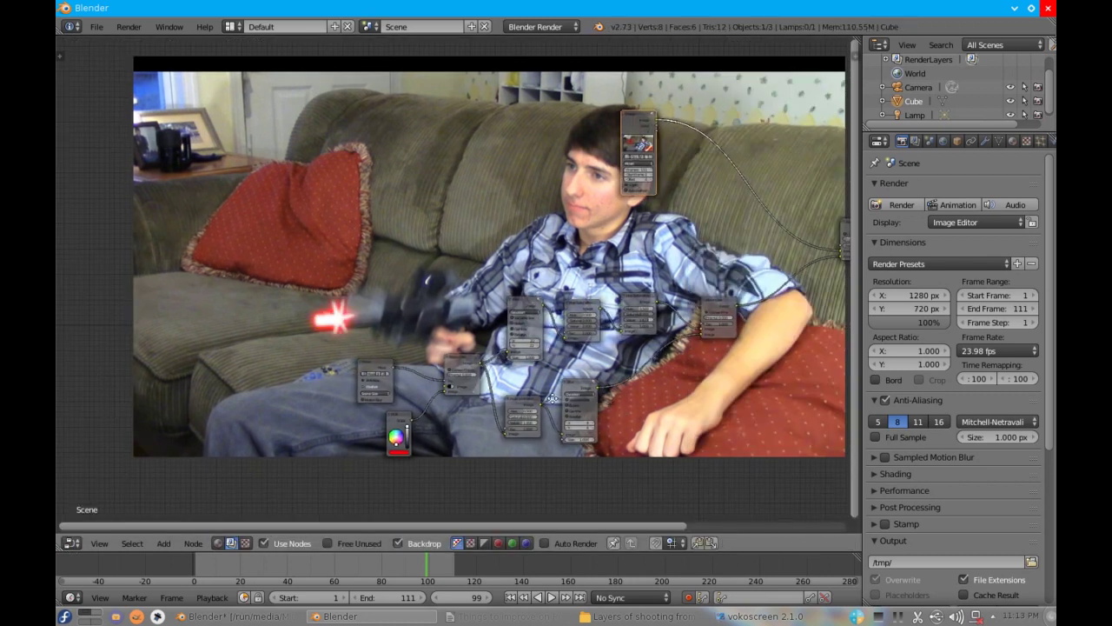
middle_drag(614, 408, 307, 398)
middle_drag(360, 350, 297, 446)
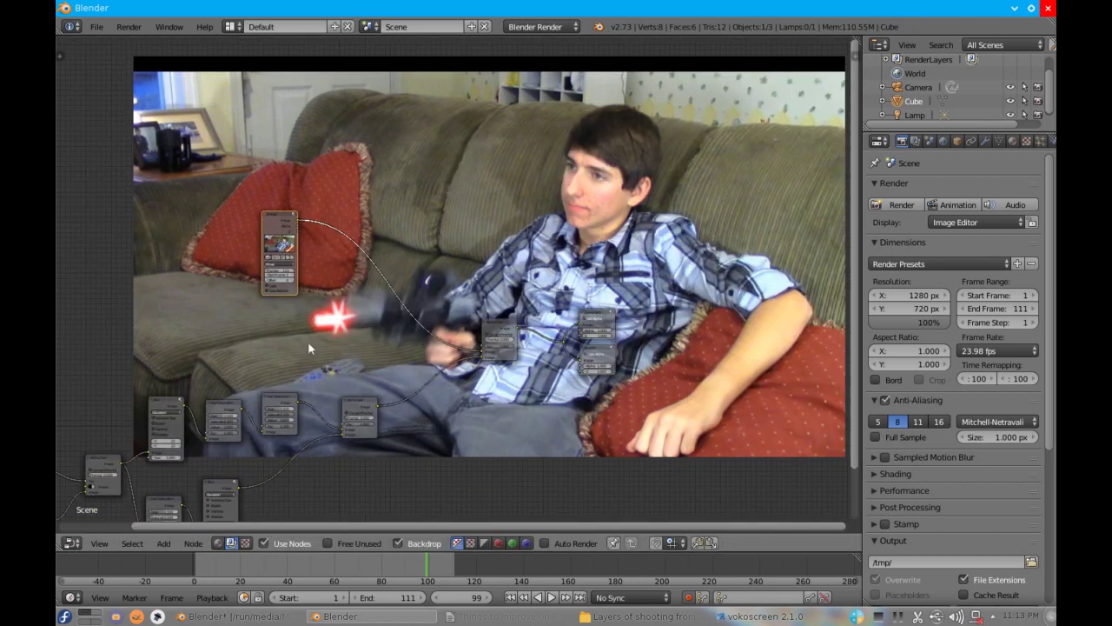
key(shift+a)
mouse_move(318, 346)
mouse_move(291, 371)
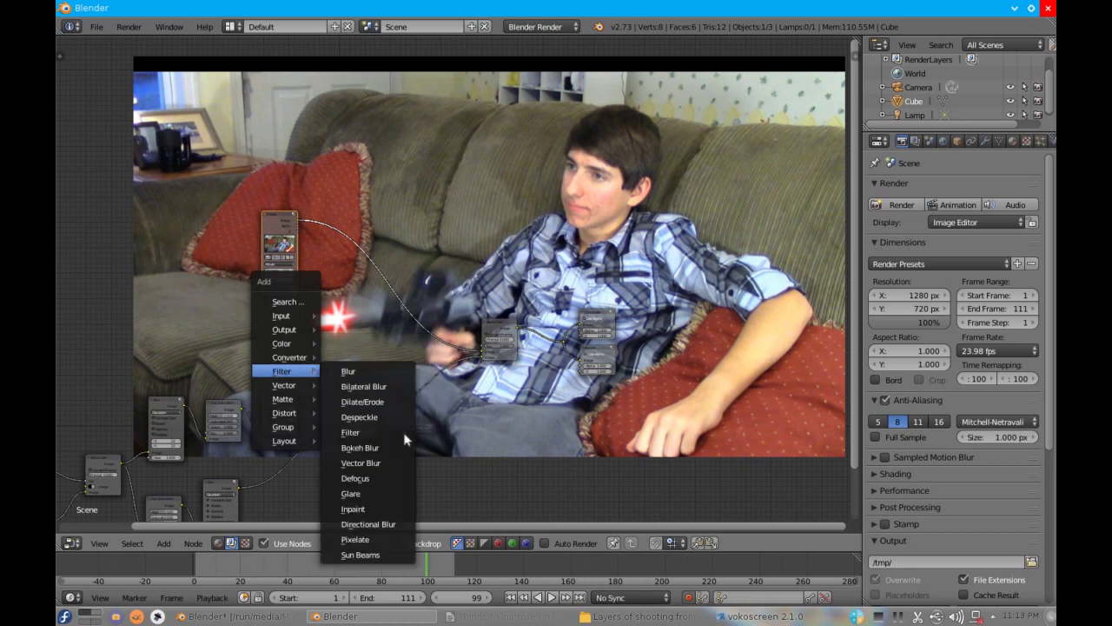
click(405, 524)
click(415, 369)
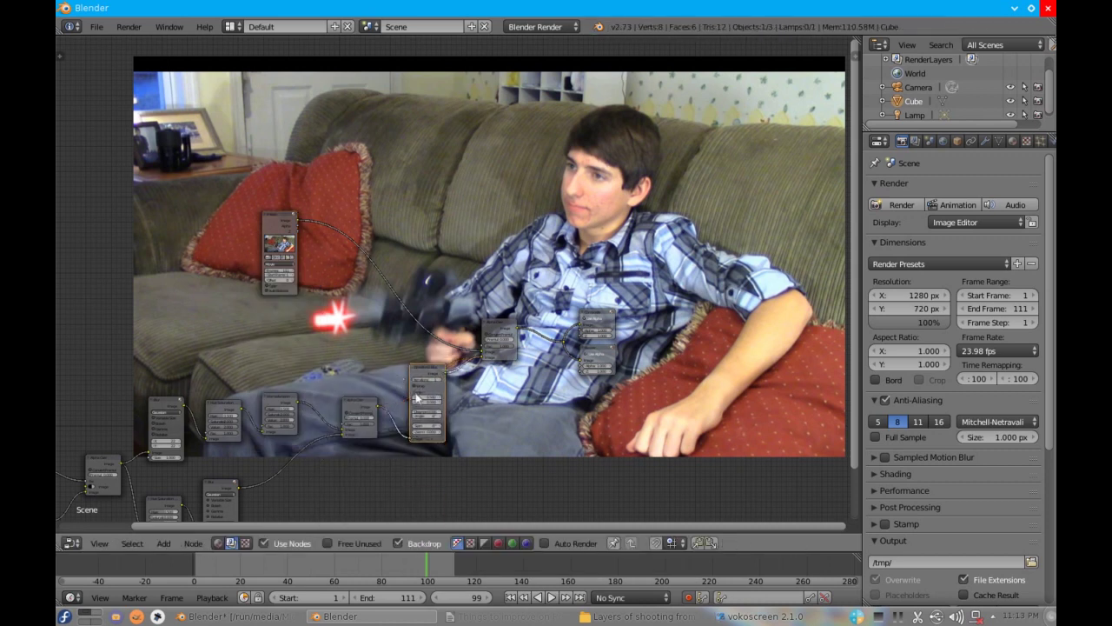
- Keyframe the Directional Blur node's Zoom at 0 and Iterations at 1 on frame 98
scroll(408, 402, up, 4)
middle_drag(408, 402, 414, 242)
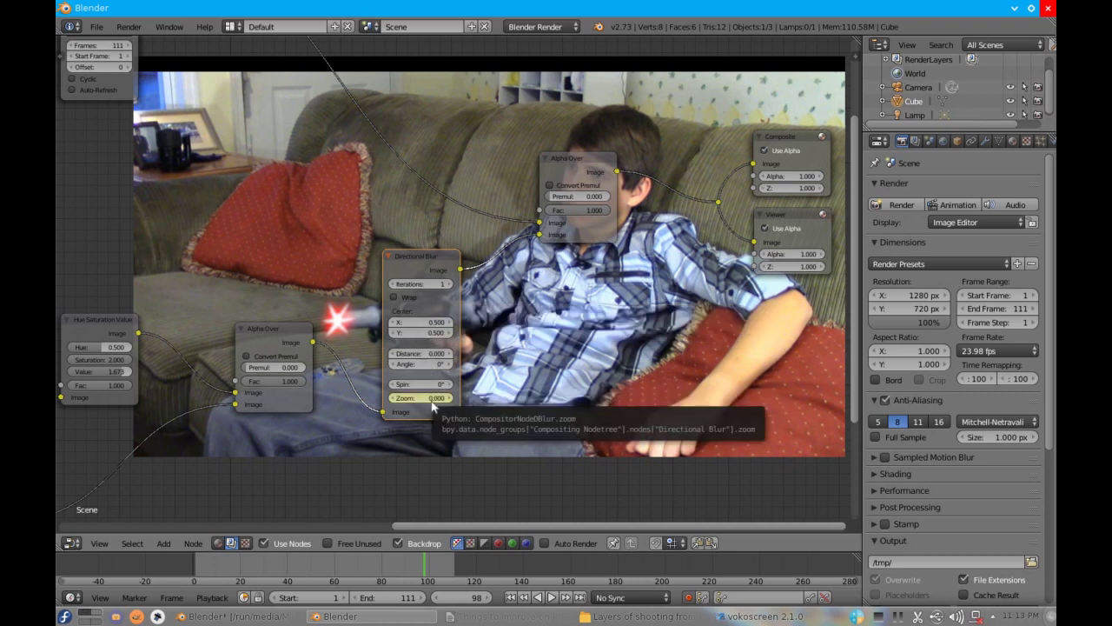
key(i)
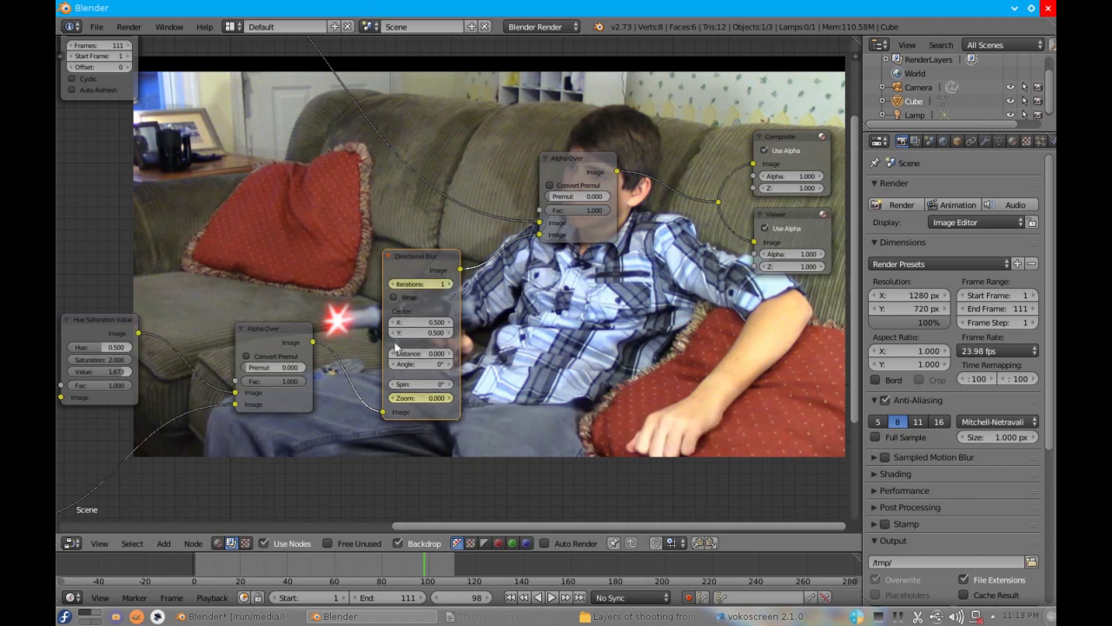
- Step through frames 97 to 100 to compare the flash and the shot, ending on frame 99
key(Right)
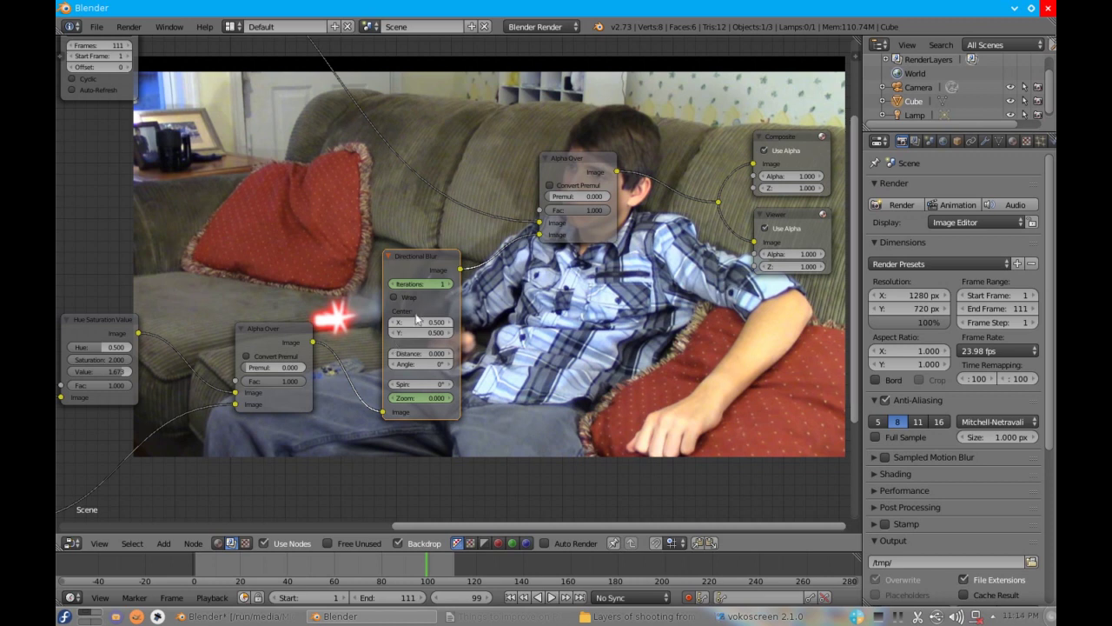
key(Left)
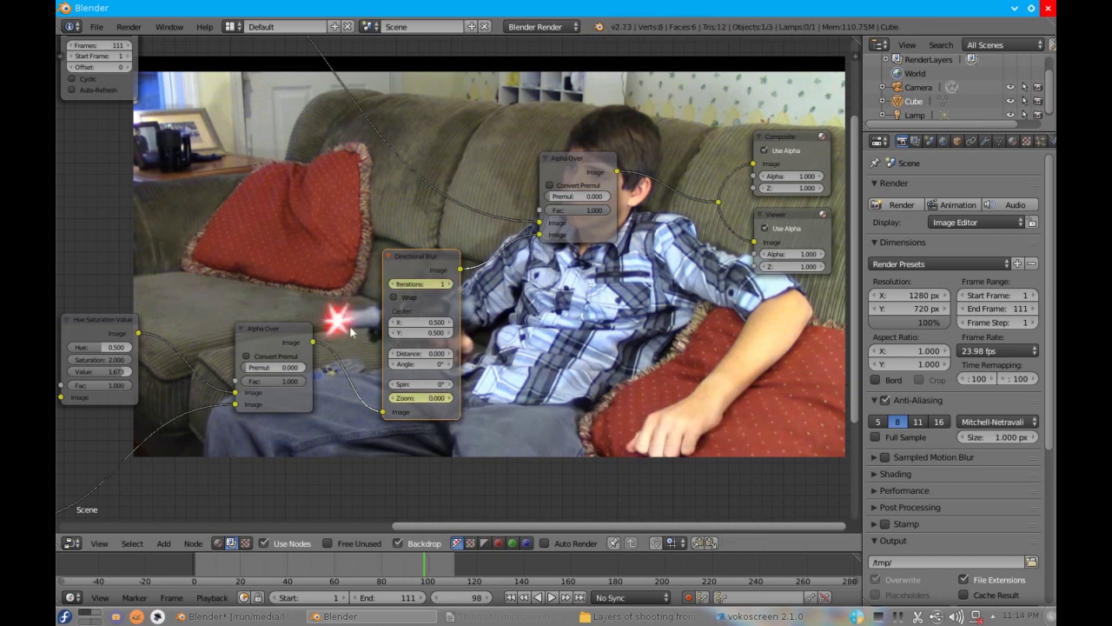
key(Left)
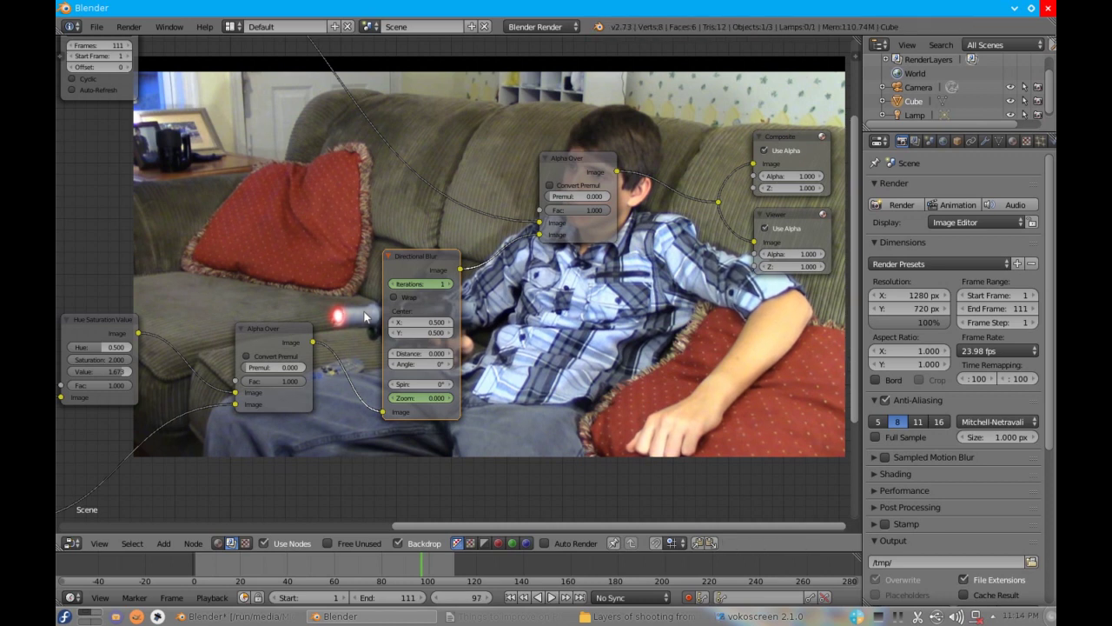
key(Right)
key(Right)
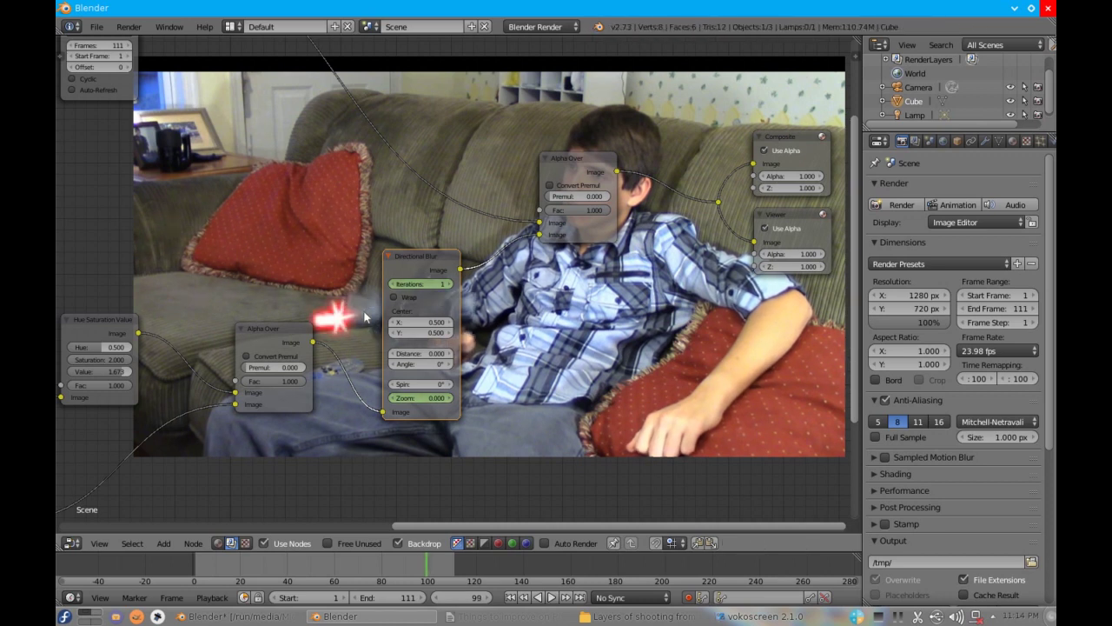
key(Right)
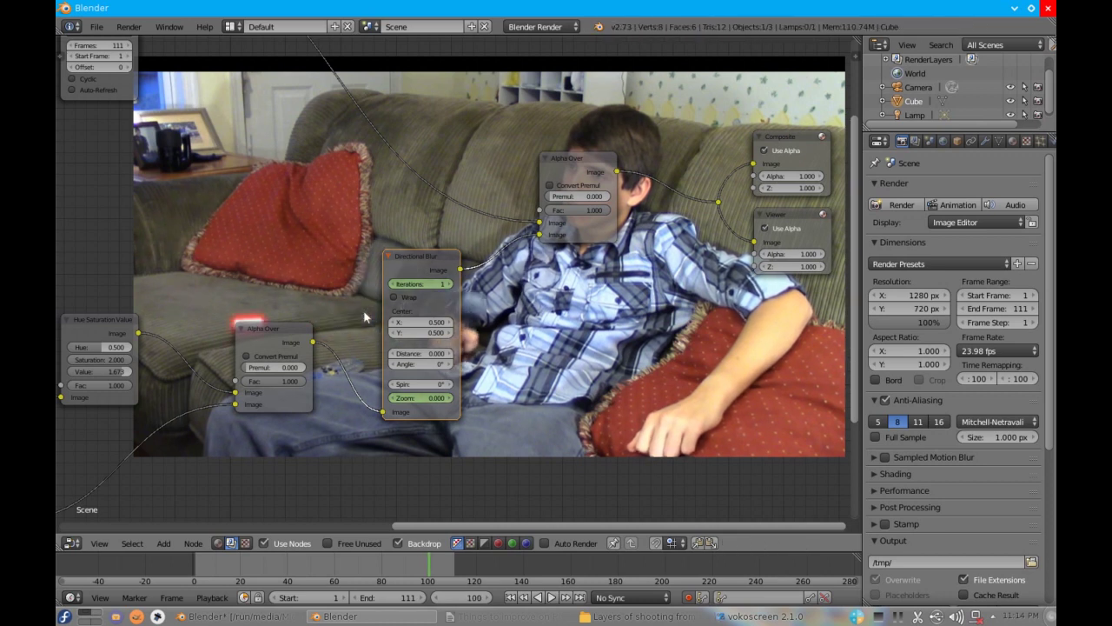
key(Left)
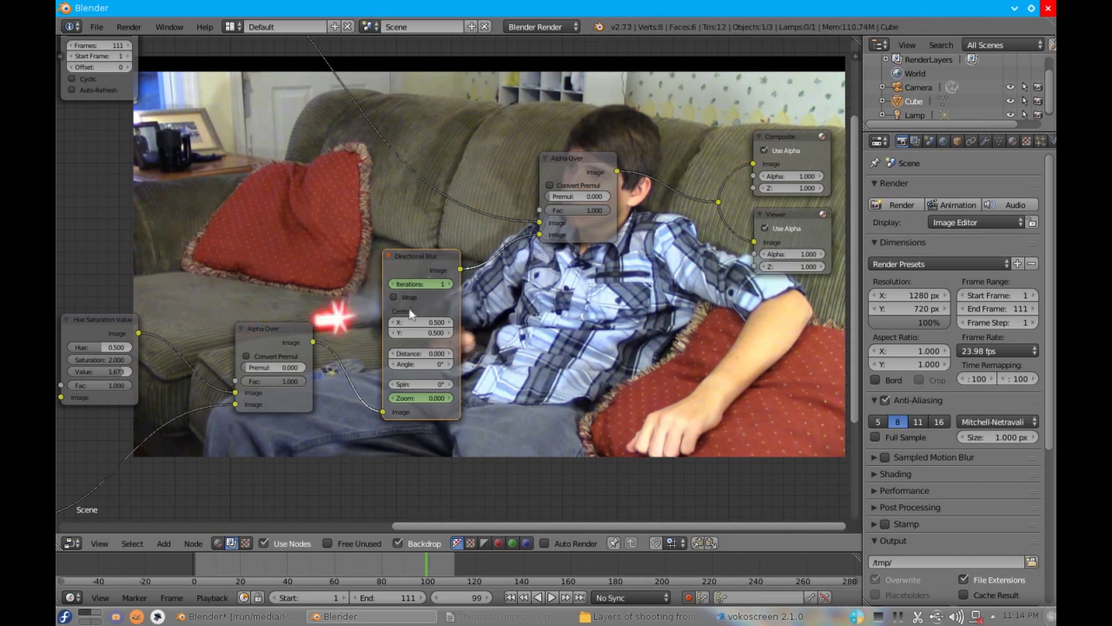
- Try Zoom values of 0.1, 0.02 and 0.03 on the Directional Blur node at frame 99
click(427, 399)
text(0.1)
key(Return)
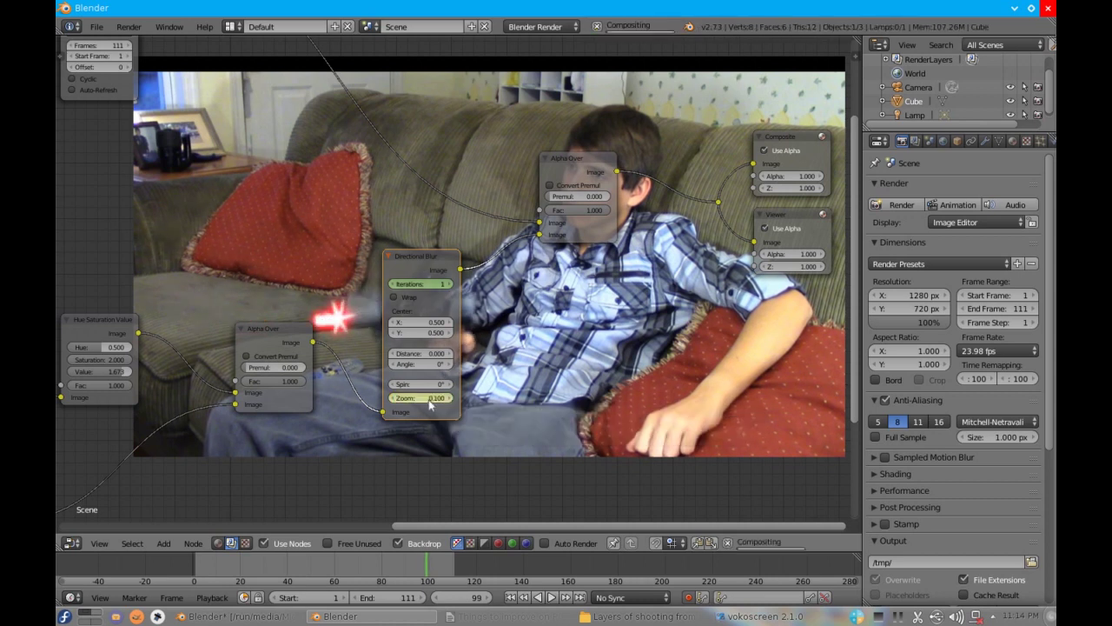
click(428, 399)
key(BackSpace)
text(0.02)
key(Return)
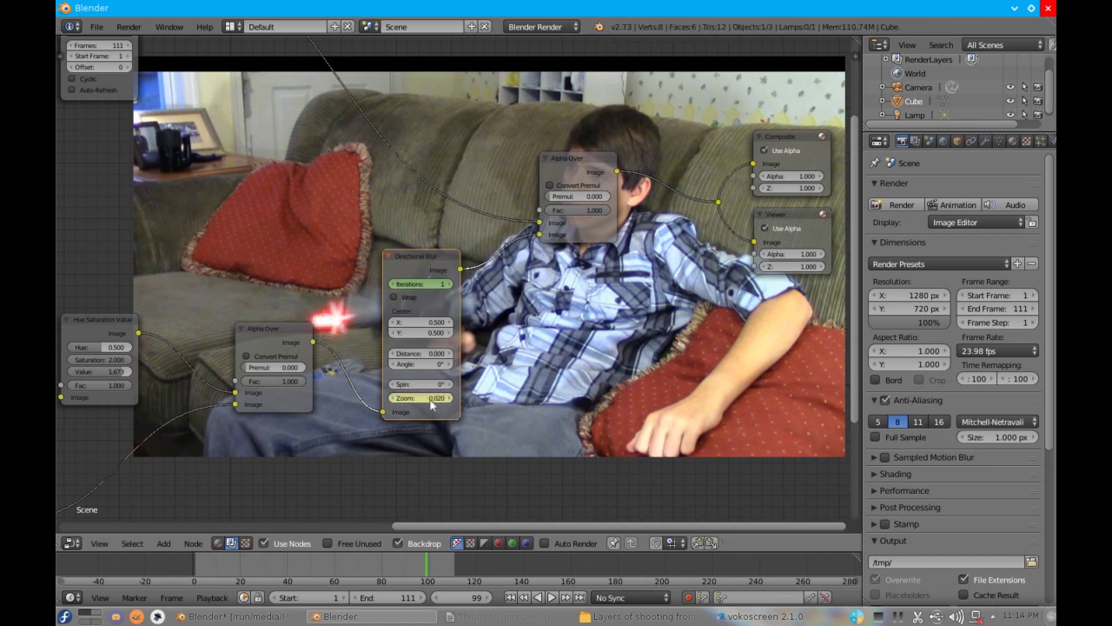
click(429, 400)
text(0.03)
key(Return)
- Set the Directional Blur node's Zoom to 0.025 and its Iterations to 2 at frame 99
click(429, 400)
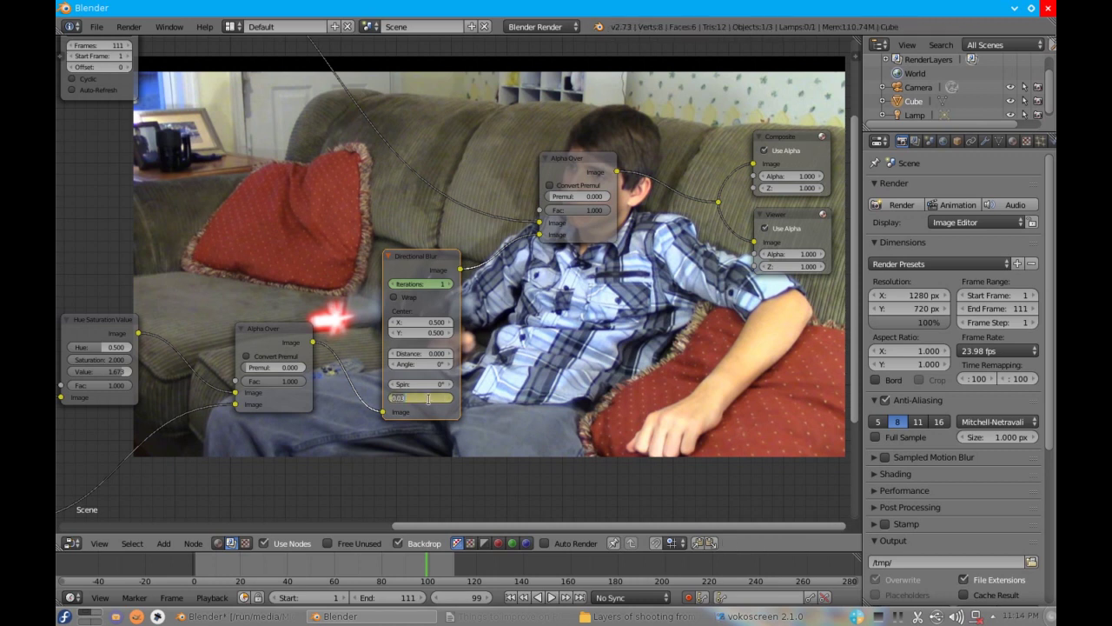
key(Return)
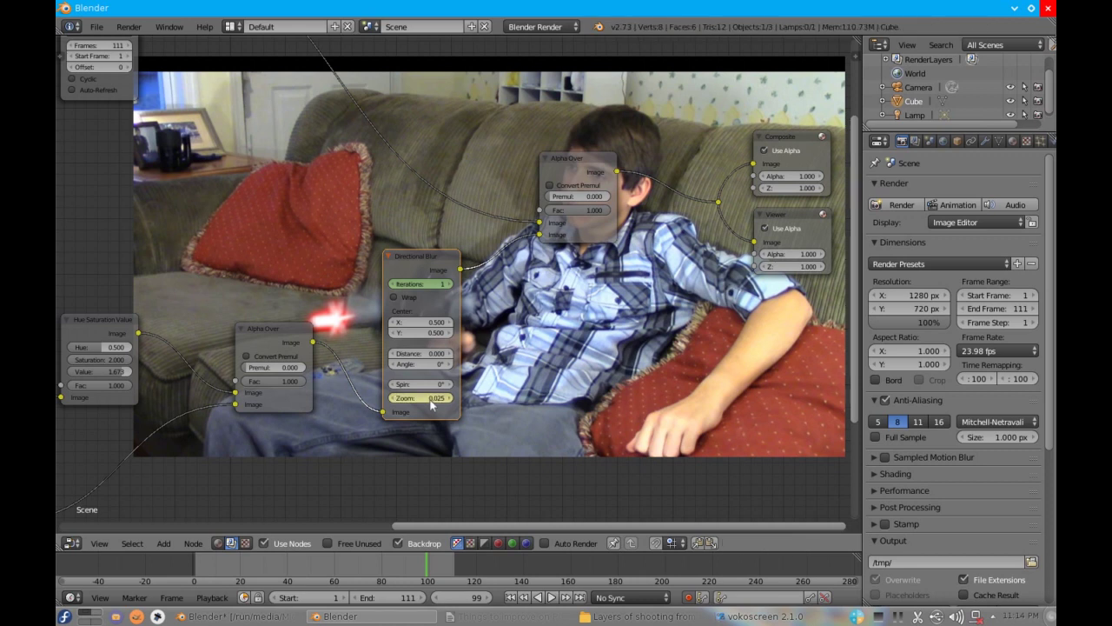
middle_drag(426, 348, 412, 351)
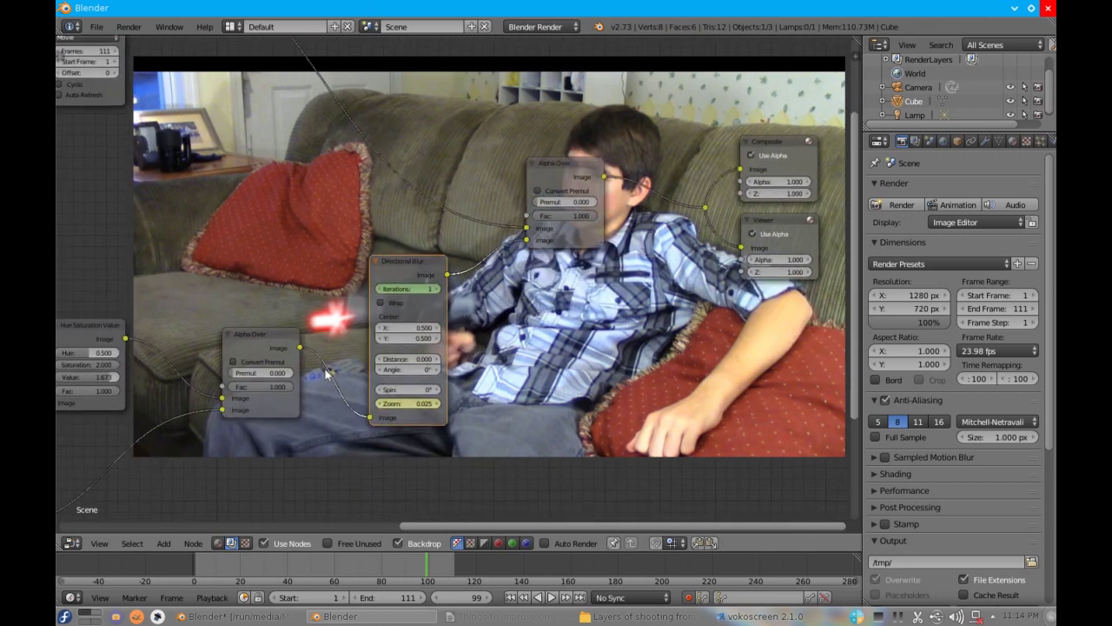
click(435, 287)
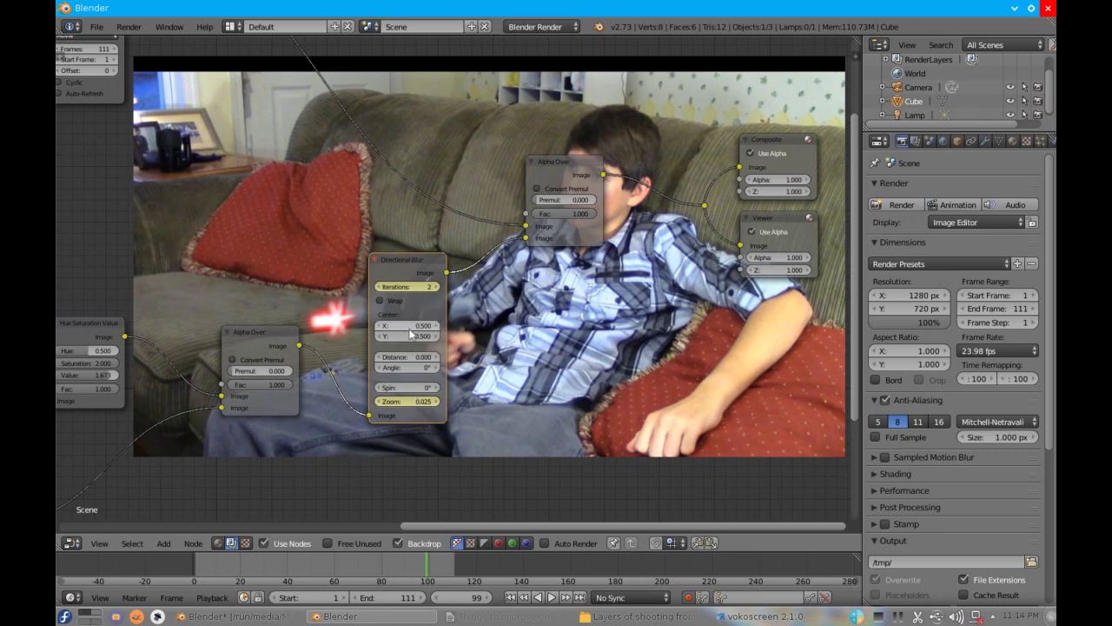
- Compare the Directional Blur node's Iterations at 1 and 2 on frame 99, ending at 2
drag(439, 298, 413, 286)
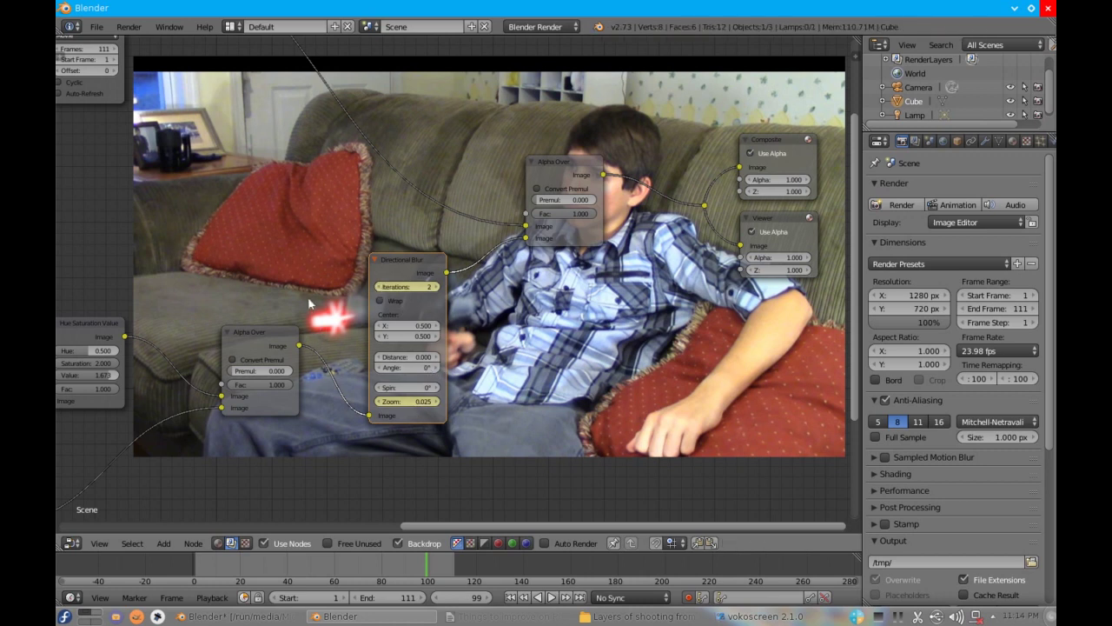
click(383, 287)
click(436, 287)
- Enlarge the backdrop to a zoom of 1.5, center it on the muzzle flash, and compare blur Iterations at 1 and 2
key(n)
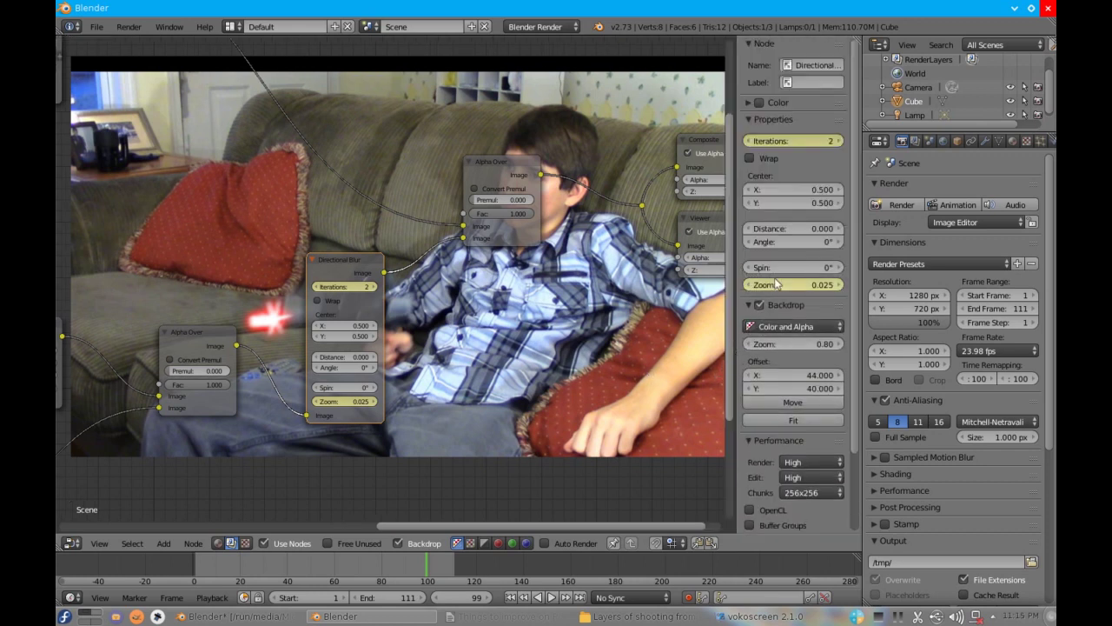
click(782, 344)
text(1)
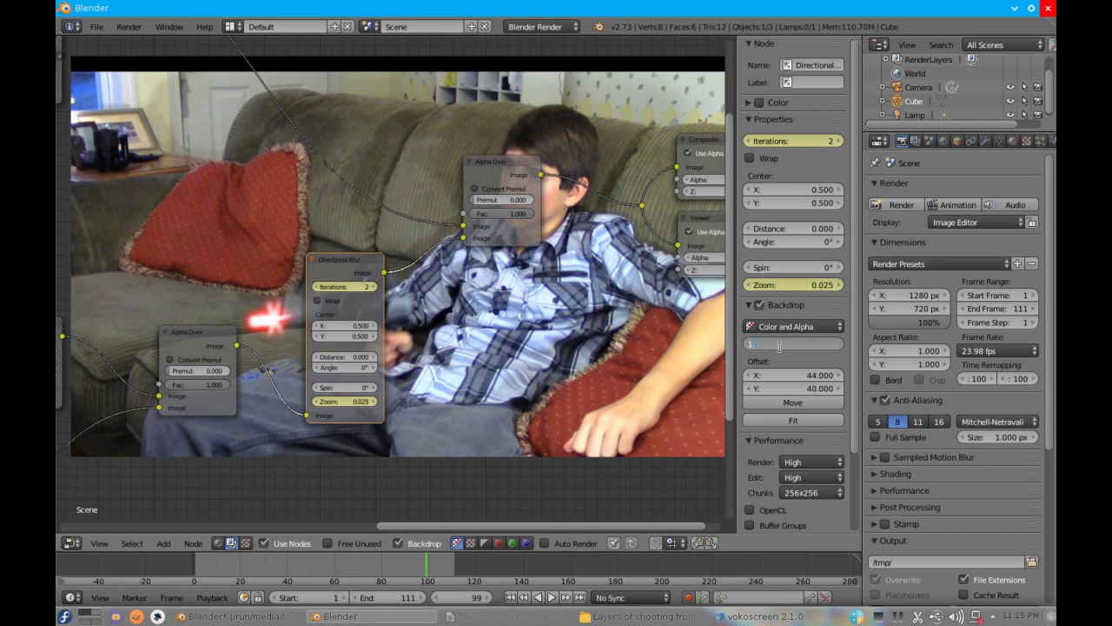
text(.5)
key(Return)
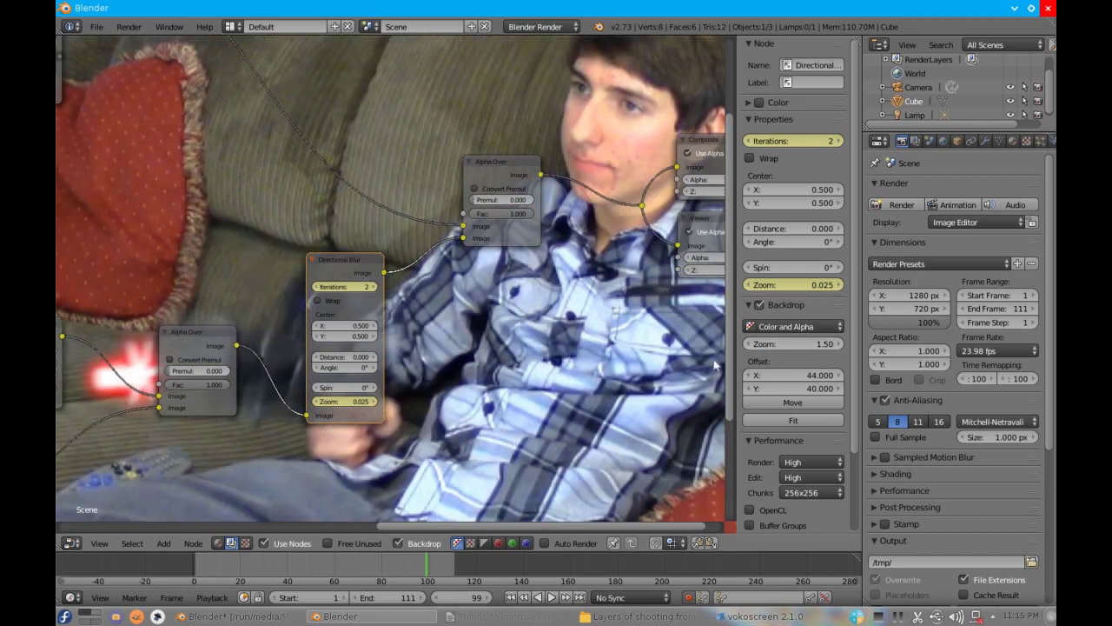
click(793, 404)
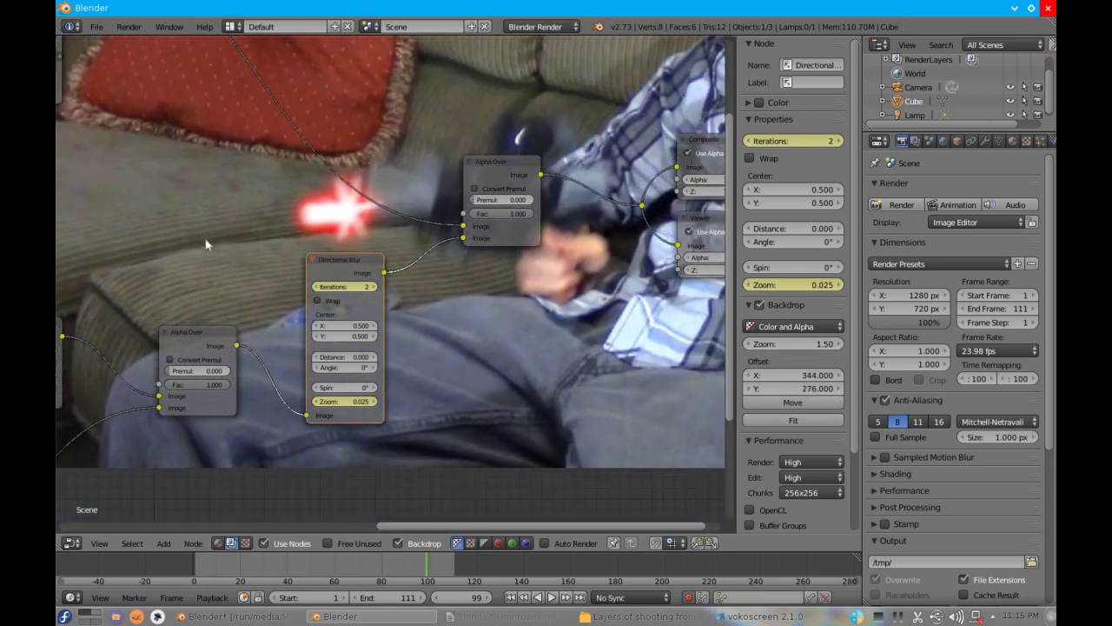
click(317, 288)
click(373, 286)
- Set the backdrop zoom to 0.8 and reposition the backdrop so the whole footage frame is in view
click(799, 345)
text(0.8)
key(Return)
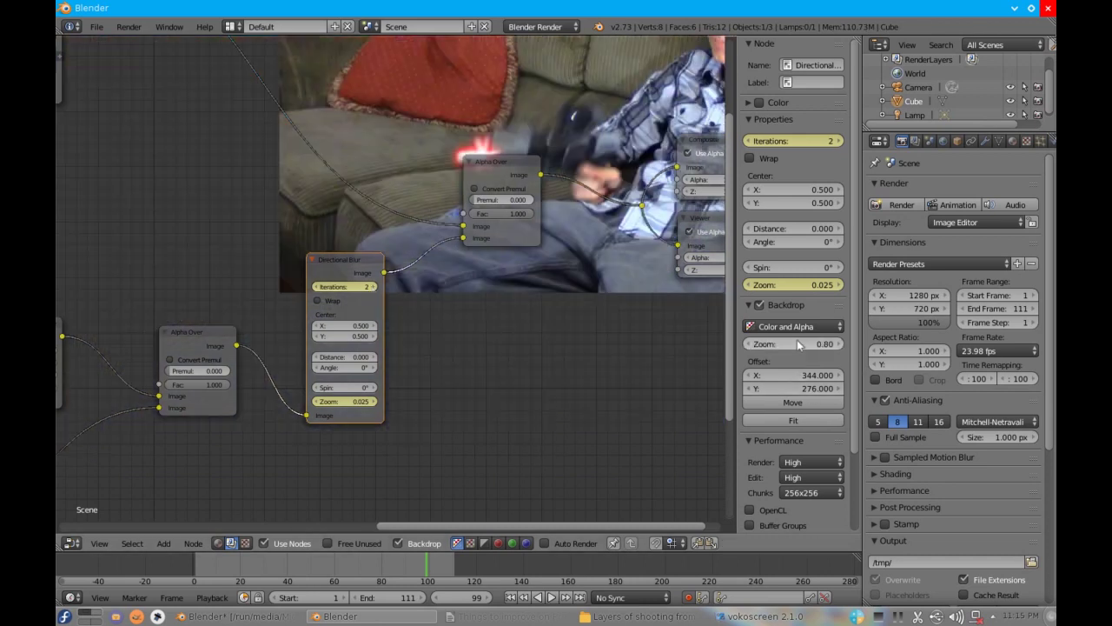
click(775, 403)
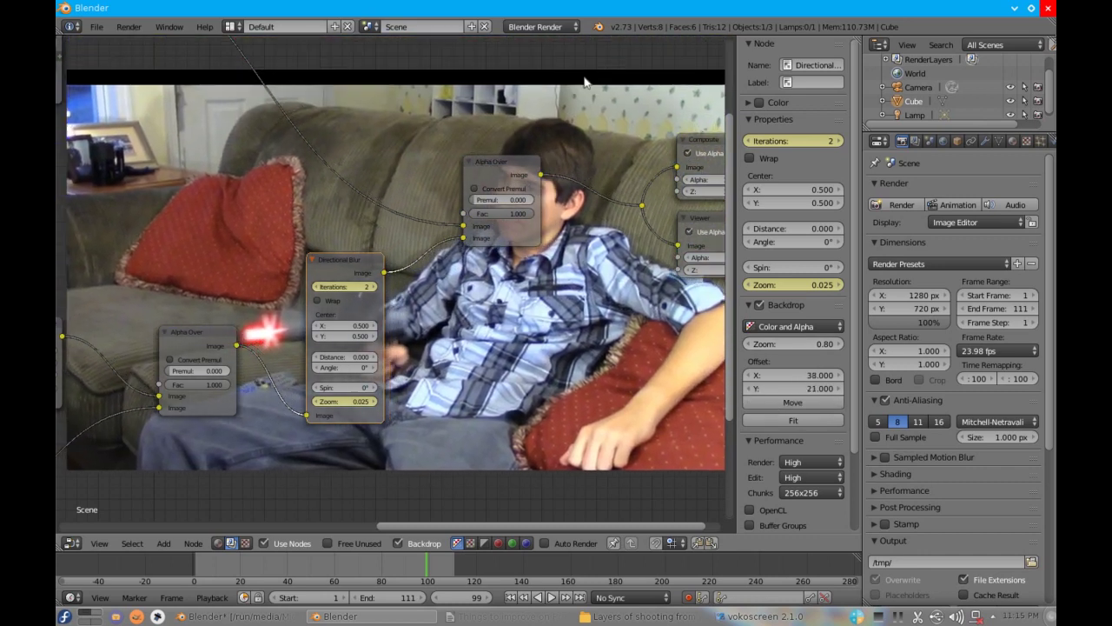
key(n)
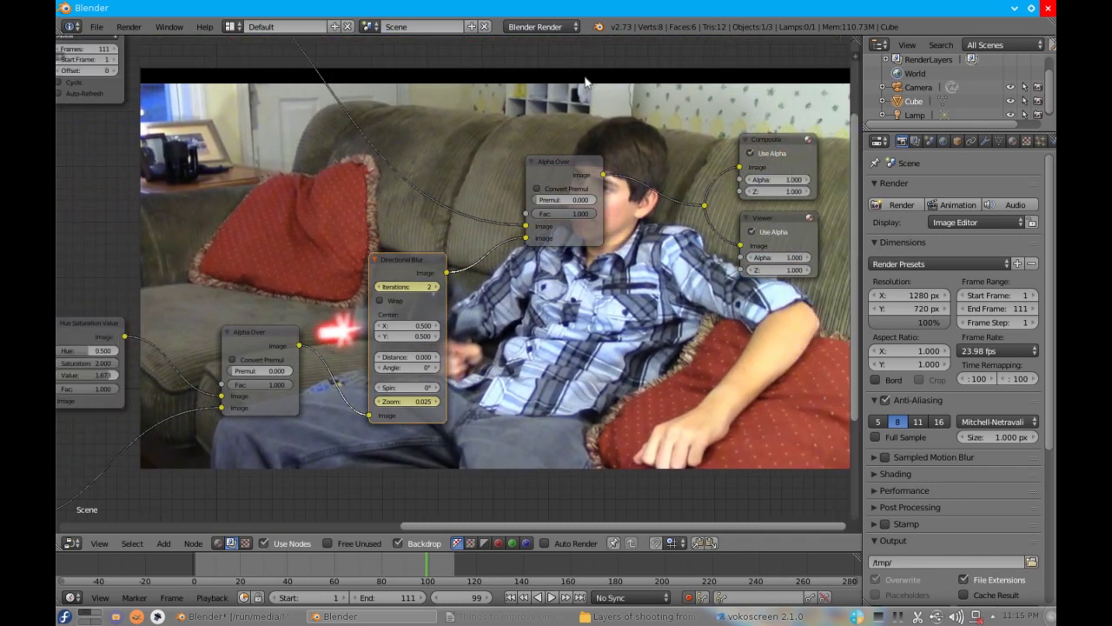
key(n)
click(779, 402)
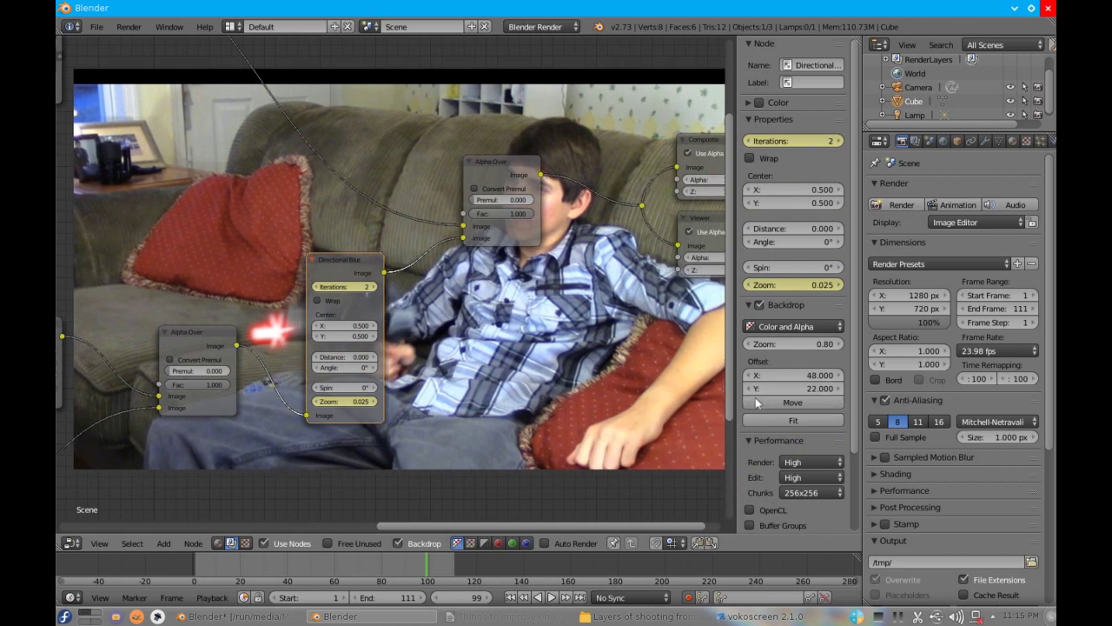
click(753, 401)
key(n)
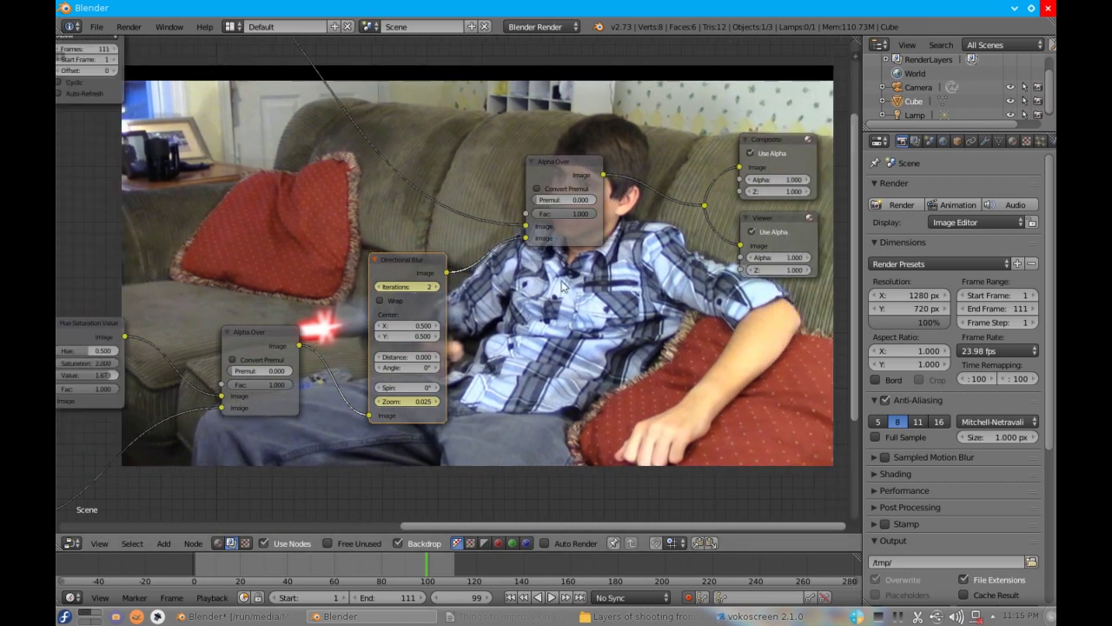
- Step forward to frame 102 and back to frame 94 to review the flash and shot across frames
scroll(504, 235, down, 3)
middle_drag(332, 251, 446, 180)
key(Right)
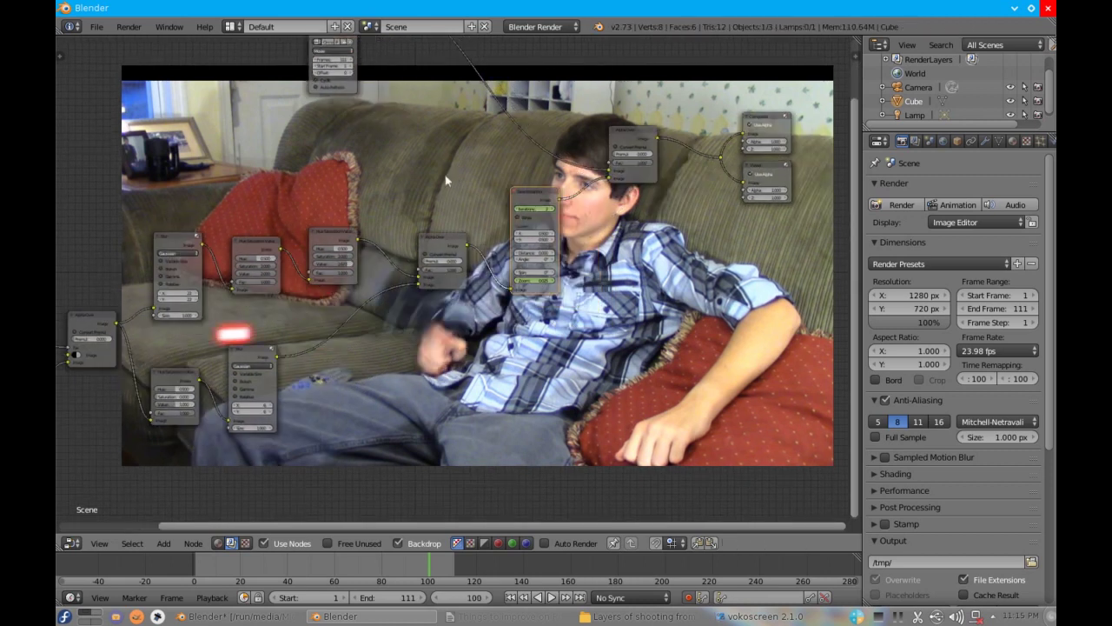
key(Right)
key(Right)
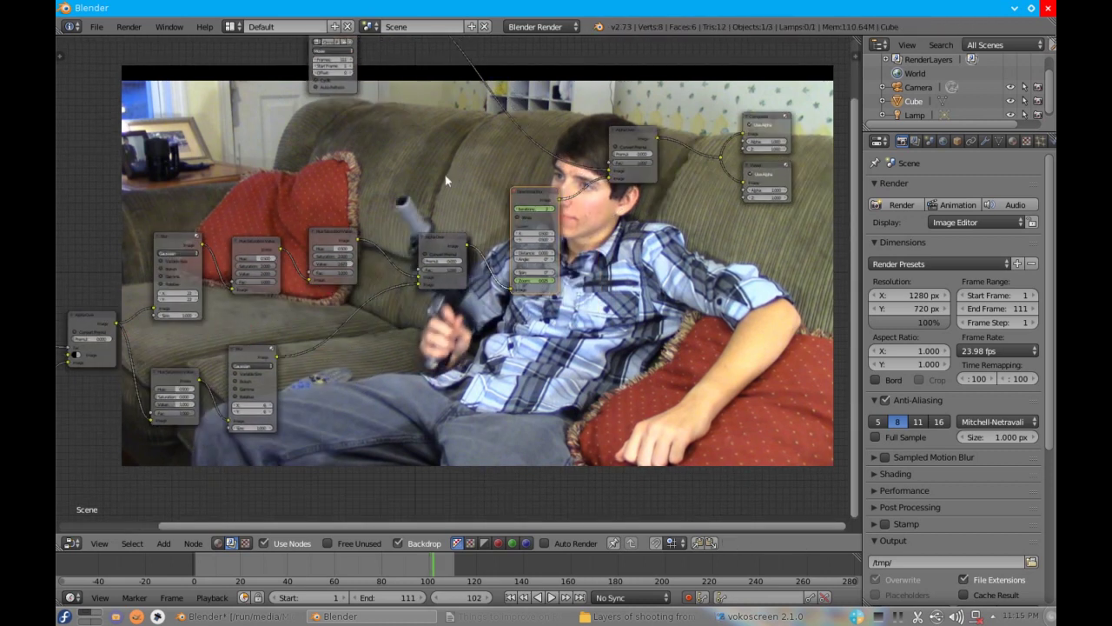
key(Left)
key(Left)
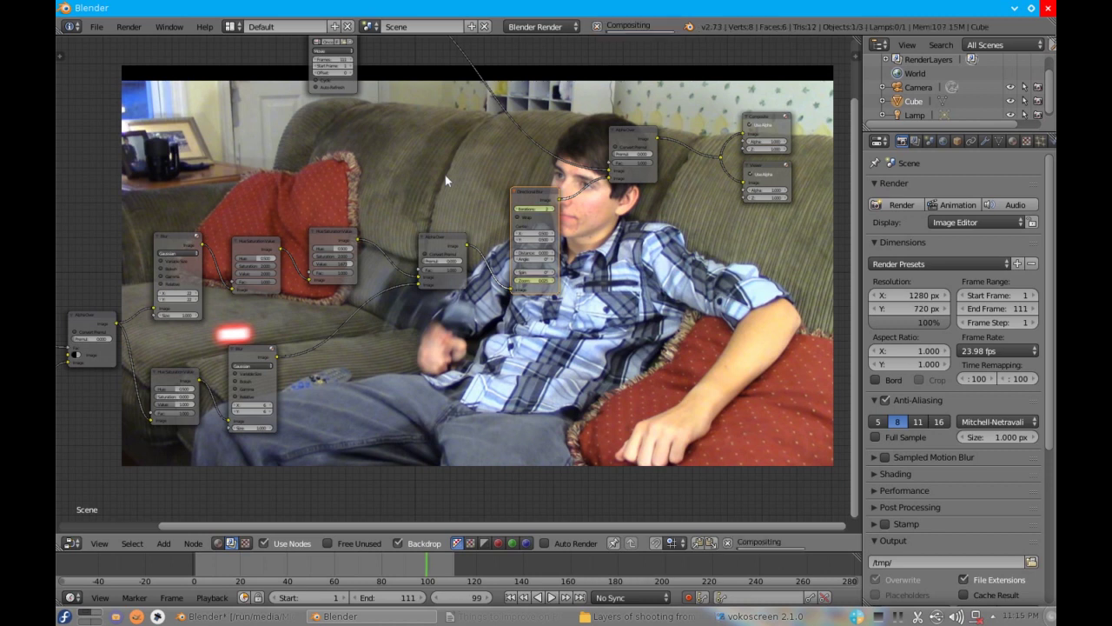
key(Left)
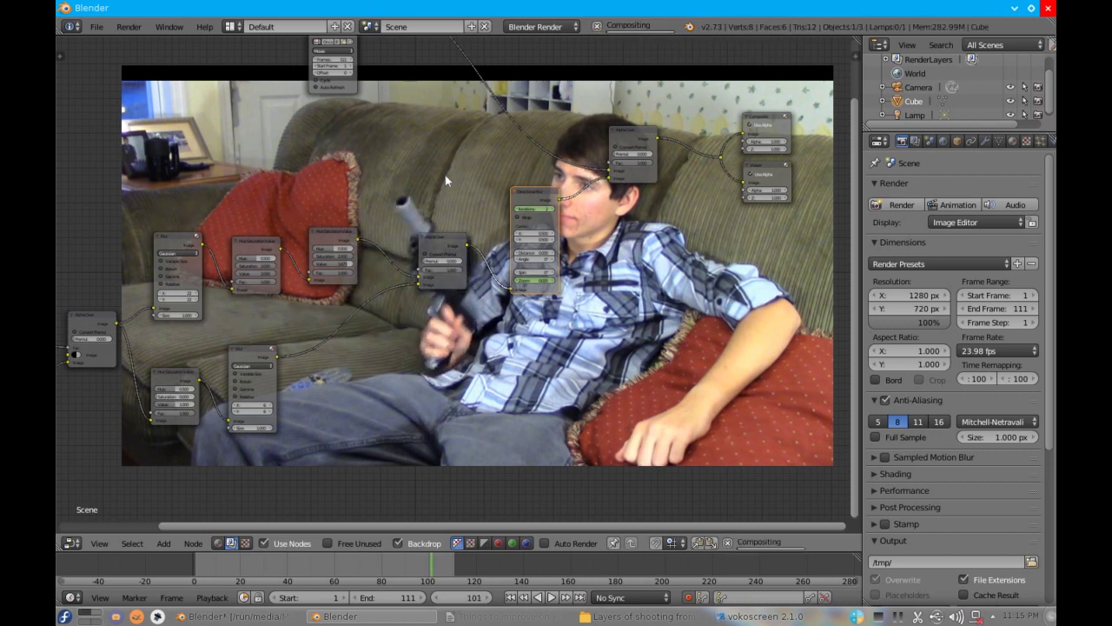
key(Left)
key(Left)
key(Left)
key(Left)
key(Left)
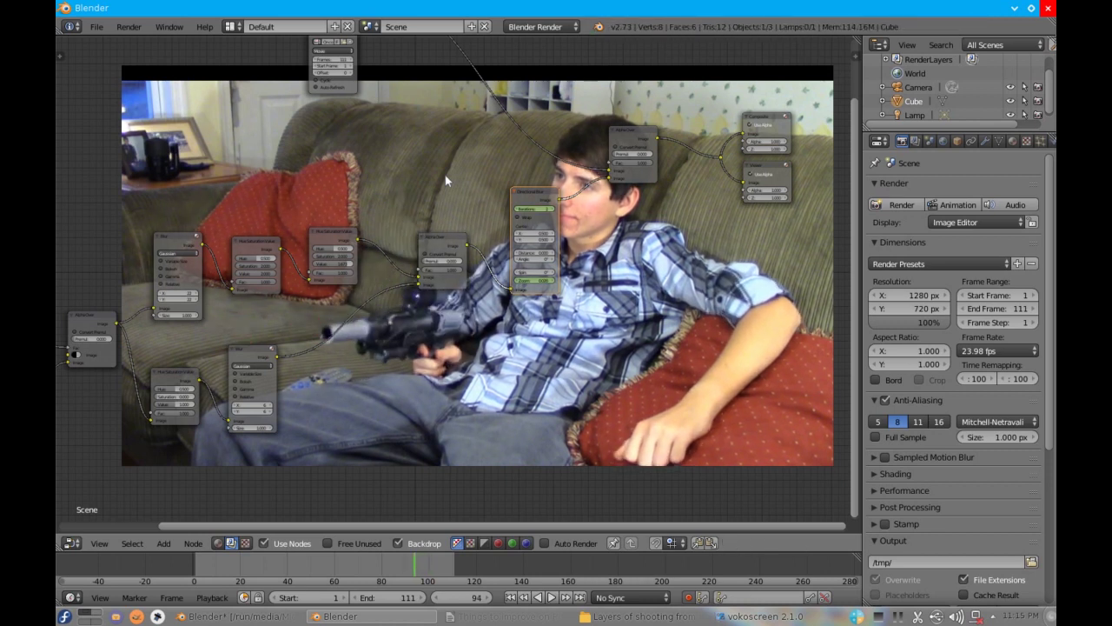
- Detach the footage link at the final Alpha Over node and reconnect the footage's Image output to its upper image input
scroll(362, 169, down, 2)
scroll(303, 296, up, 2)
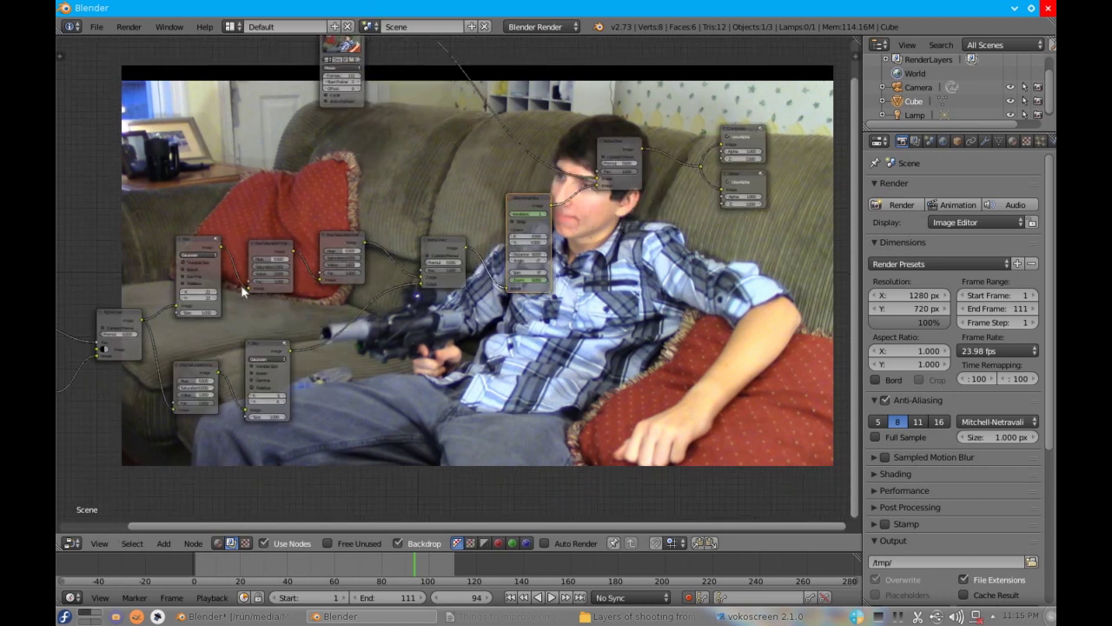
middle_drag(302, 296, 363, 340)
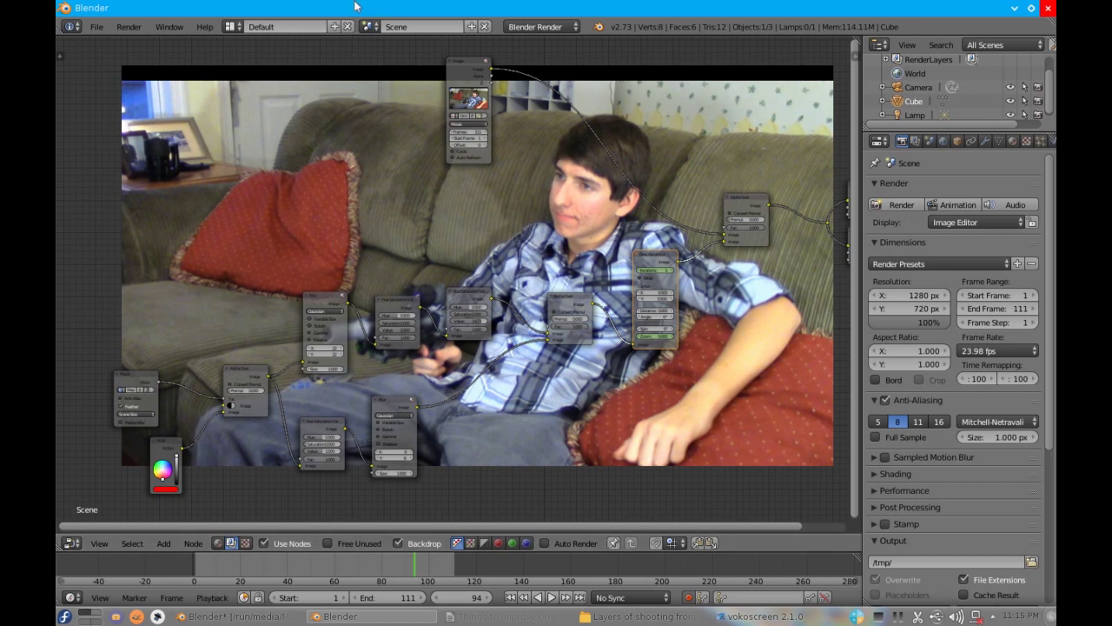
middle_drag(218, 415, 149, 382)
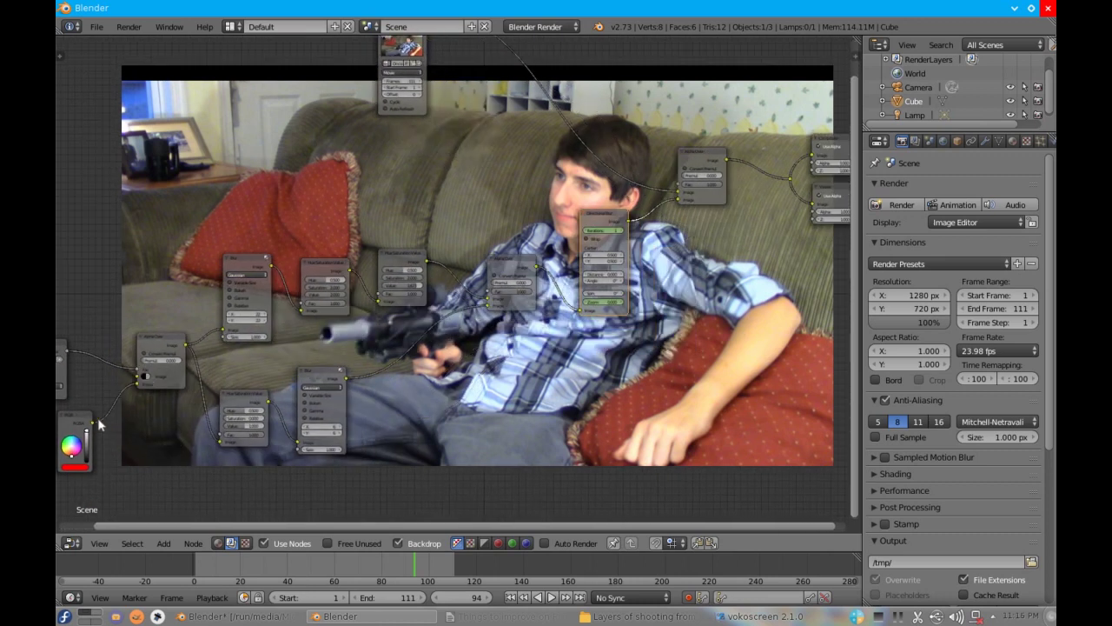
drag(96, 425, 139, 375)
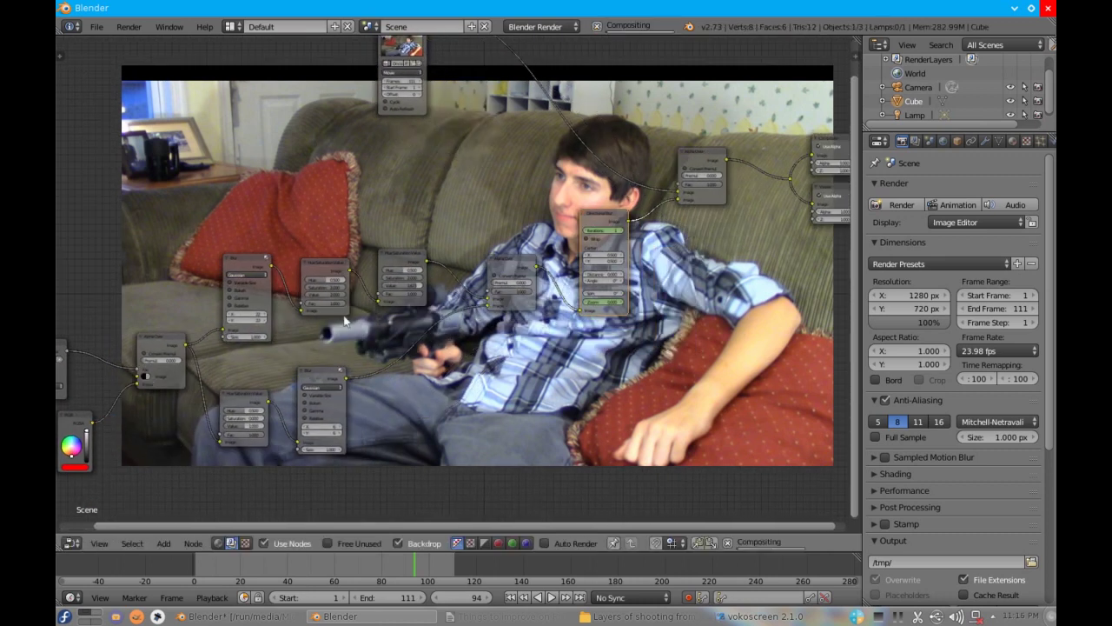
mouse_move(675, 198)
mouse_down()
mouse_move(687, 185)
mouse_move(791, 178)
mouse_move(686, 191)
mouse_up()
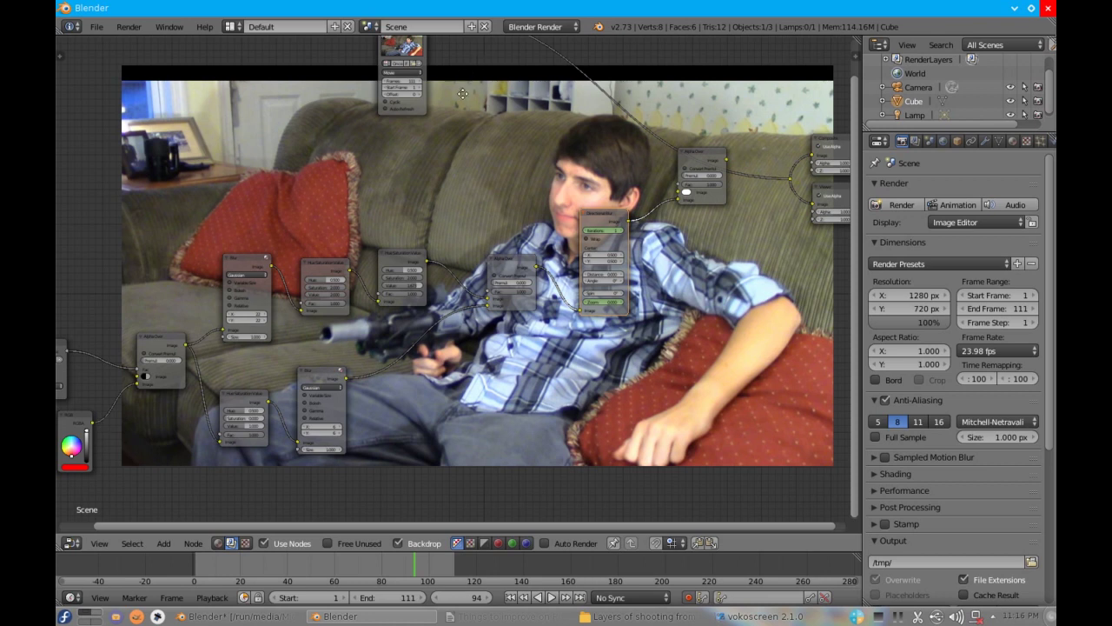
shift+scroll(453, 83, up, 2)
drag(433, 43, 686, 228)
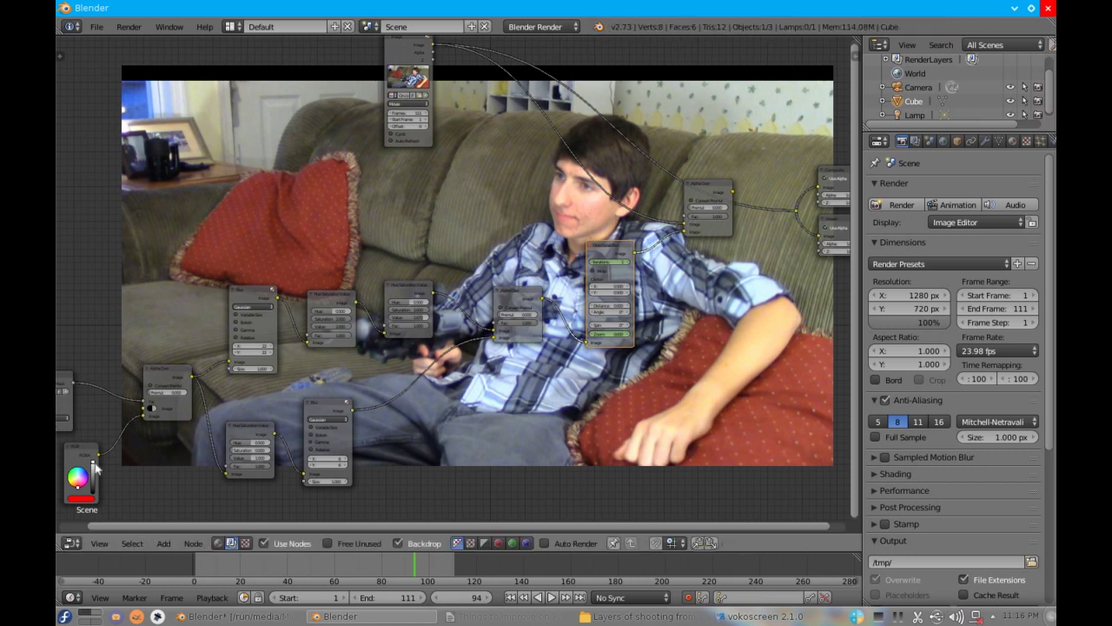
- Wire the RGB node, followed by the masked Alpha Over output, directly into the final Alpha Over's lower image input
drag(100, 459, 686, 229)
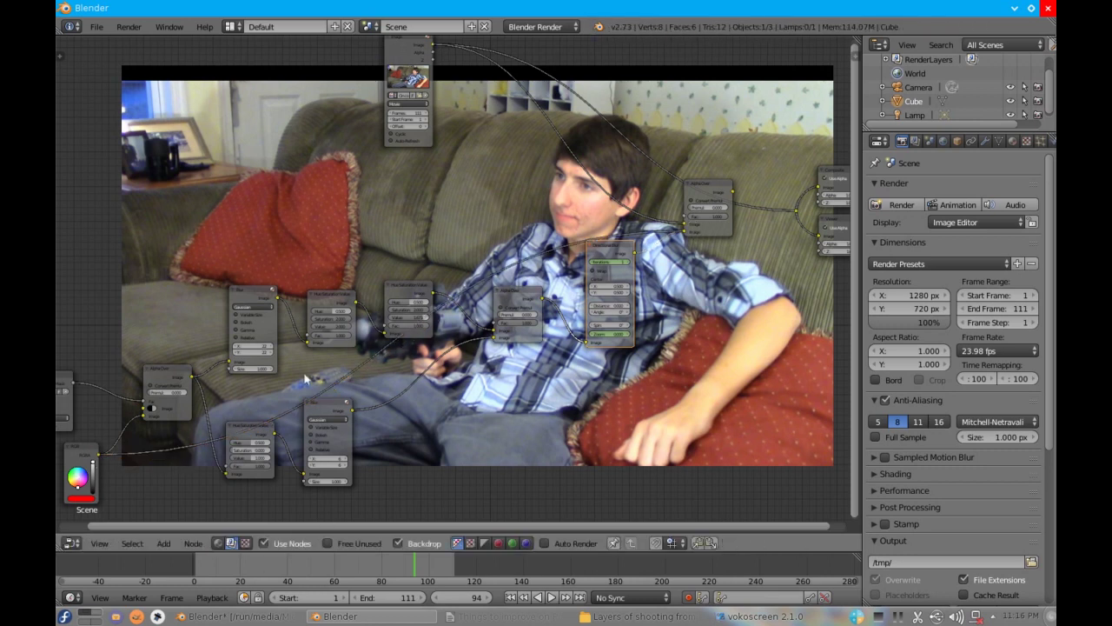
middle_drag(609, 311, 309, 280)
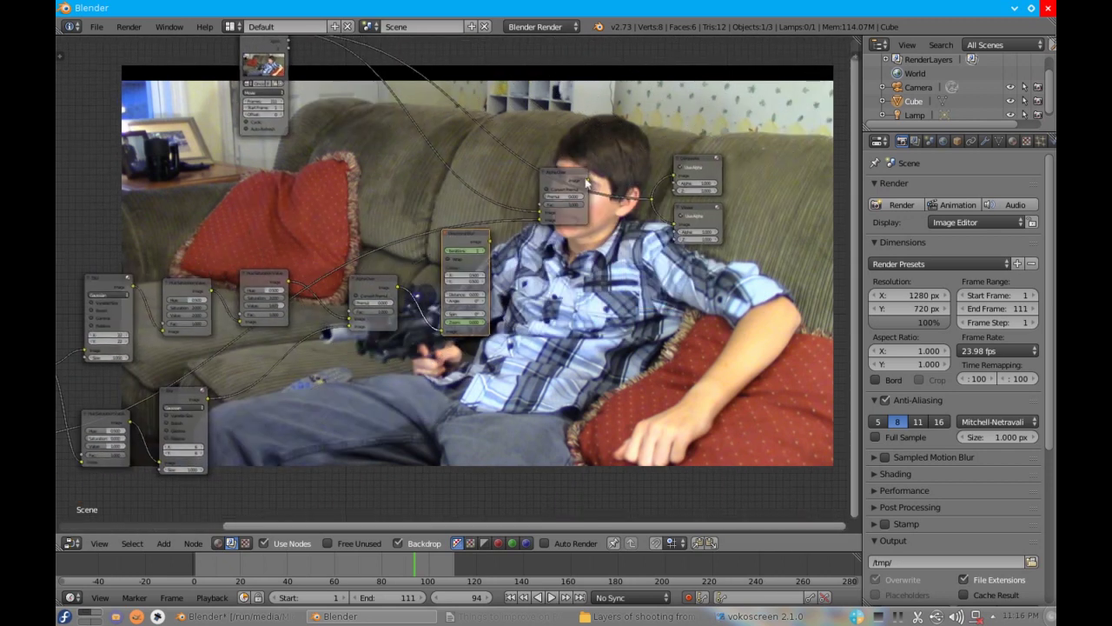
drag(591, 180, 676, 224)
middle_drag(414, 349, 542, 348)
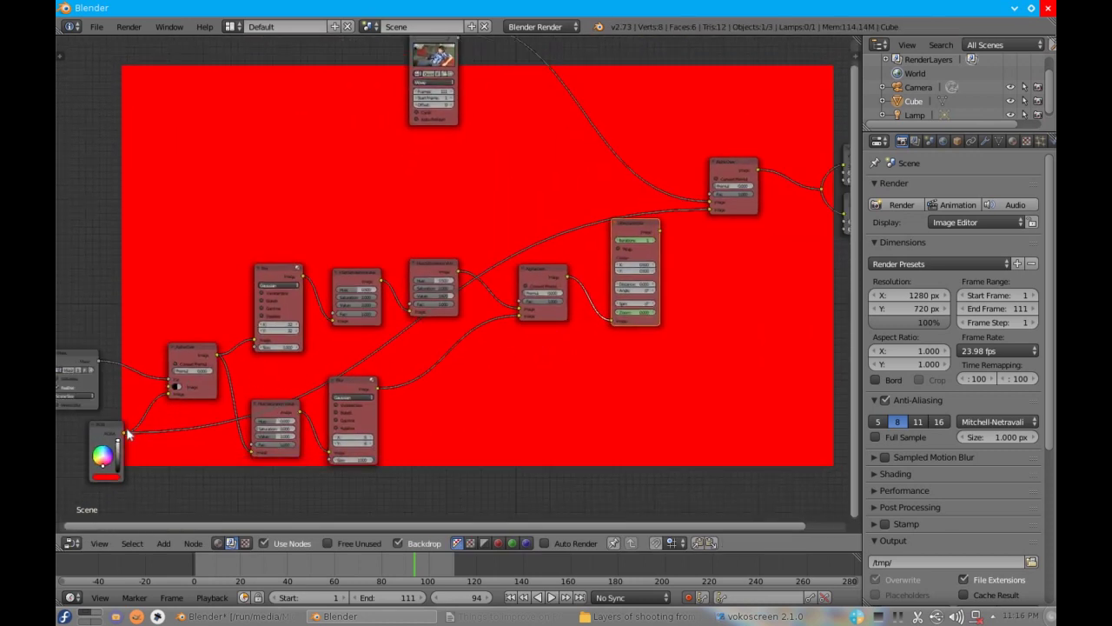
drag(217, 356, 717, 208)
- Try a lighter background color on the masked Alpha Over node and return it to black
click(177, 389)
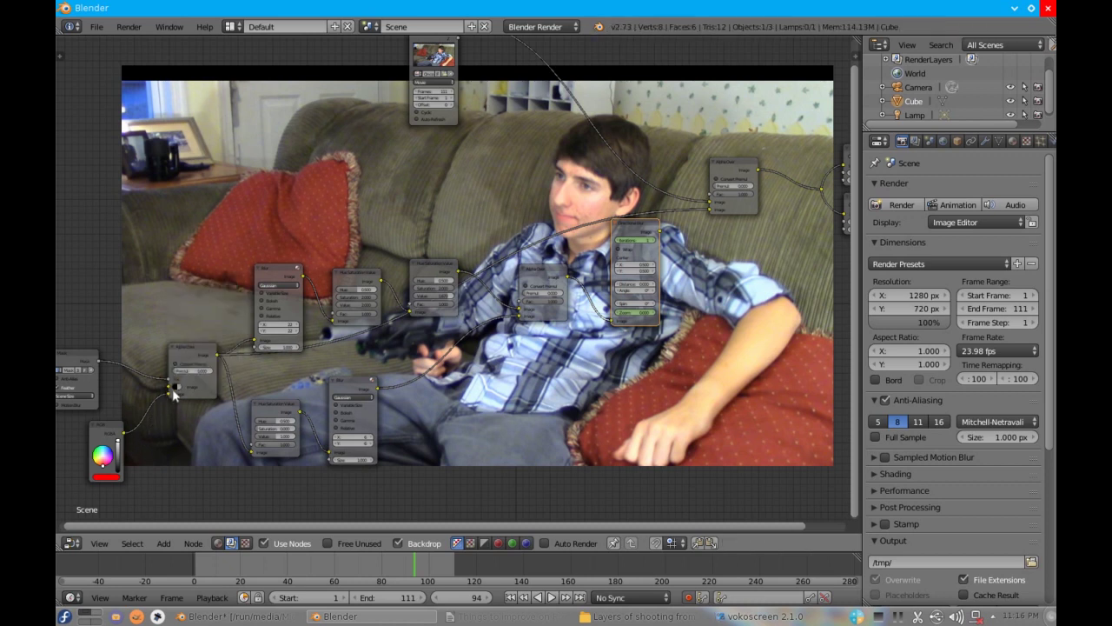
click(177, 389)
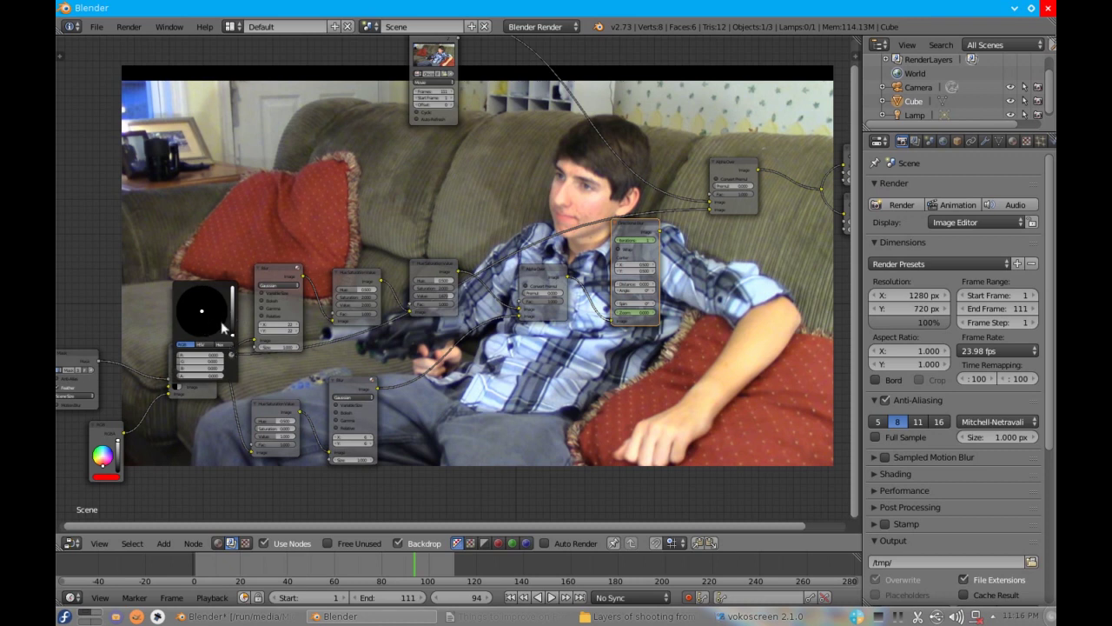
mouse_move(232, 328)
mouse_down()
mouse_move(232, 288)
mouse_move(220, 335)
mouse_up()
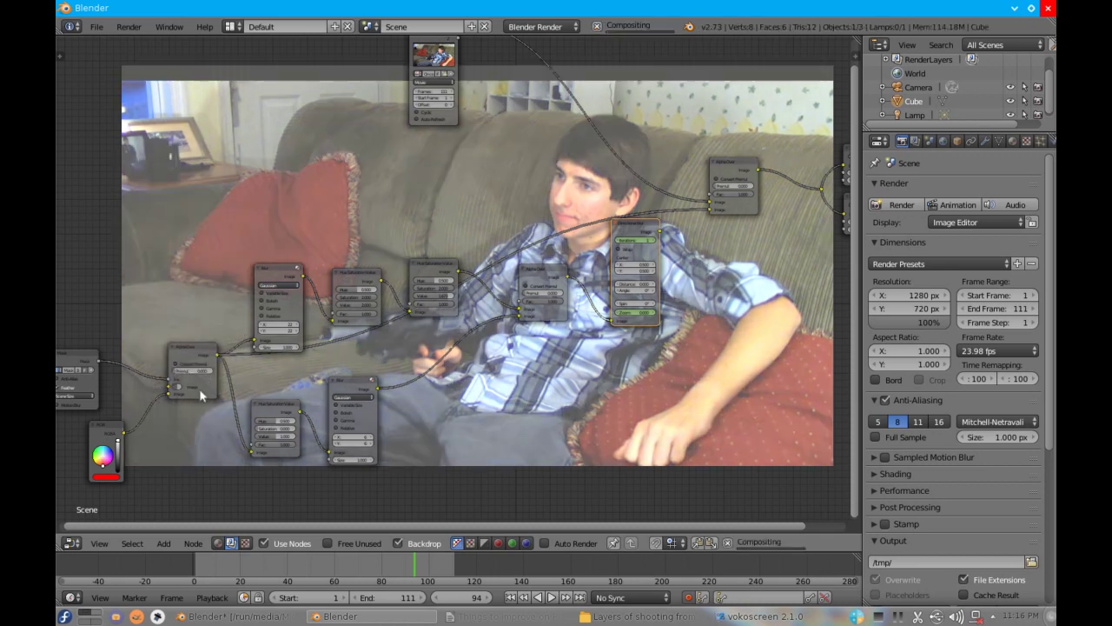
click(179, 389)
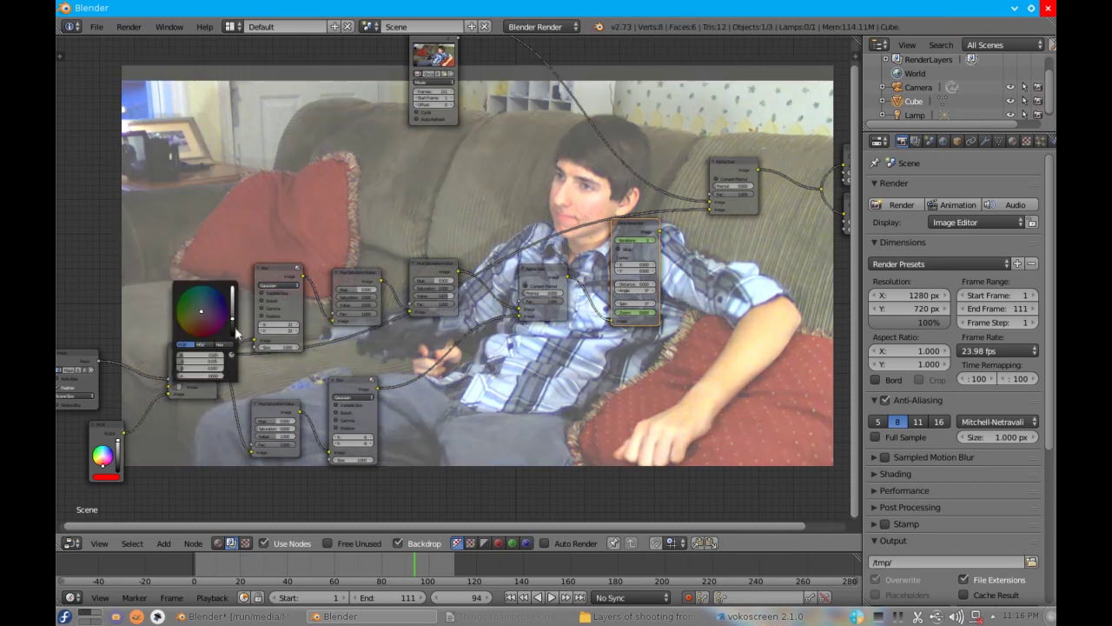
drag(236, 331, 233, 341)
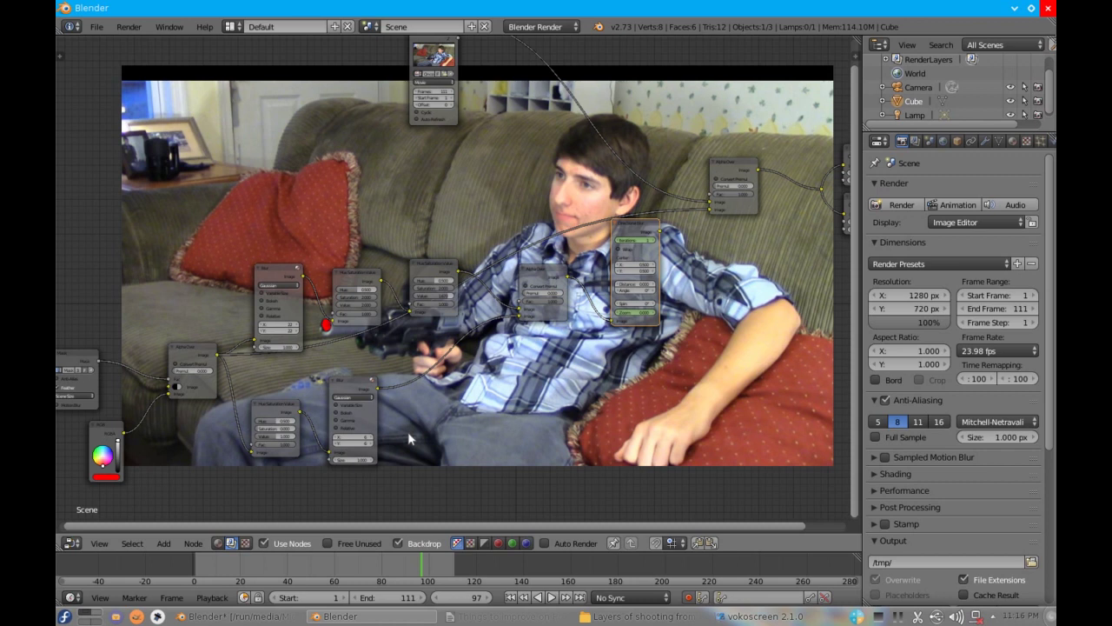
- Go to frame 99 to check the unblurred red flash and select the Mask node
key(s)
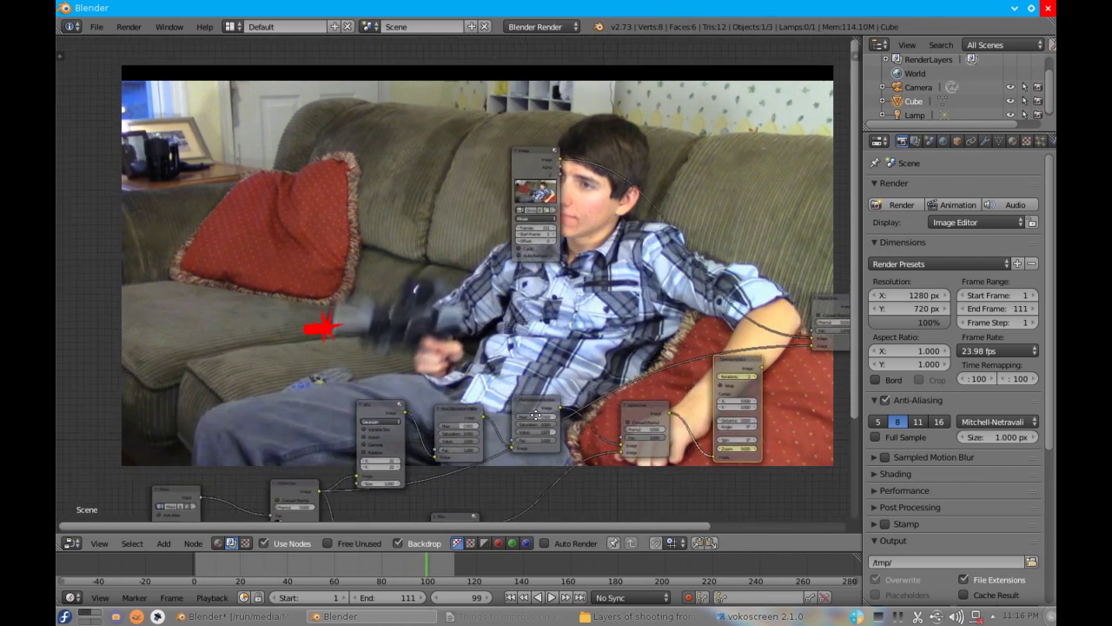
click(318, 229)
click(265, 243)
middle_drag(459, 303, 229, 343)
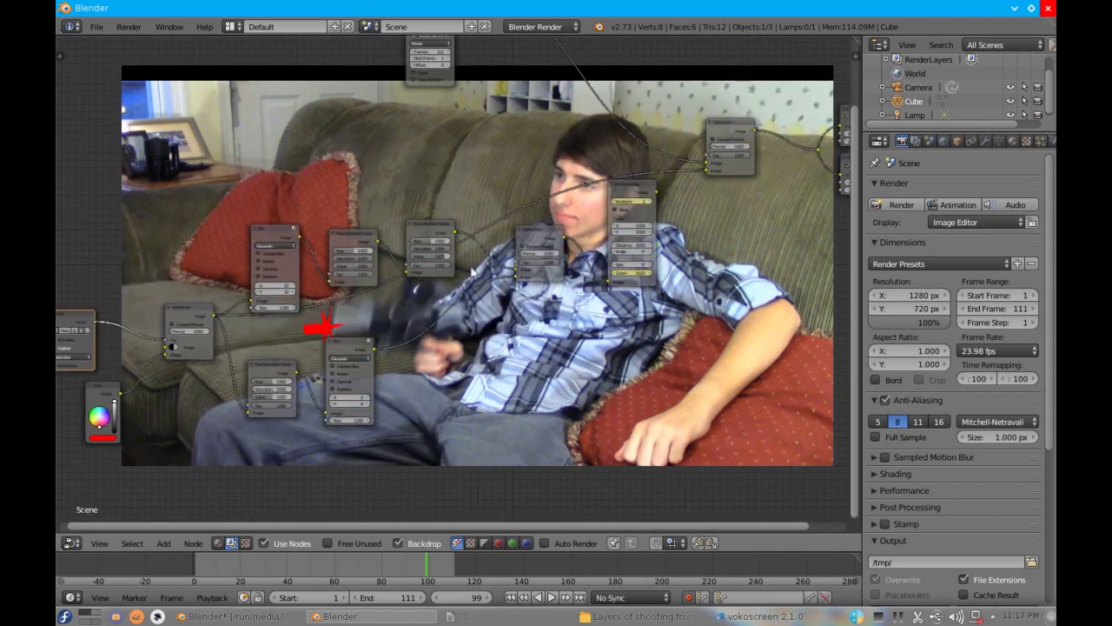
- Reconnect the Blur node to the glow's Alpha Over and route that node through Directional Blur into the final Alpha Over
drag(517, 282, 710, 171)
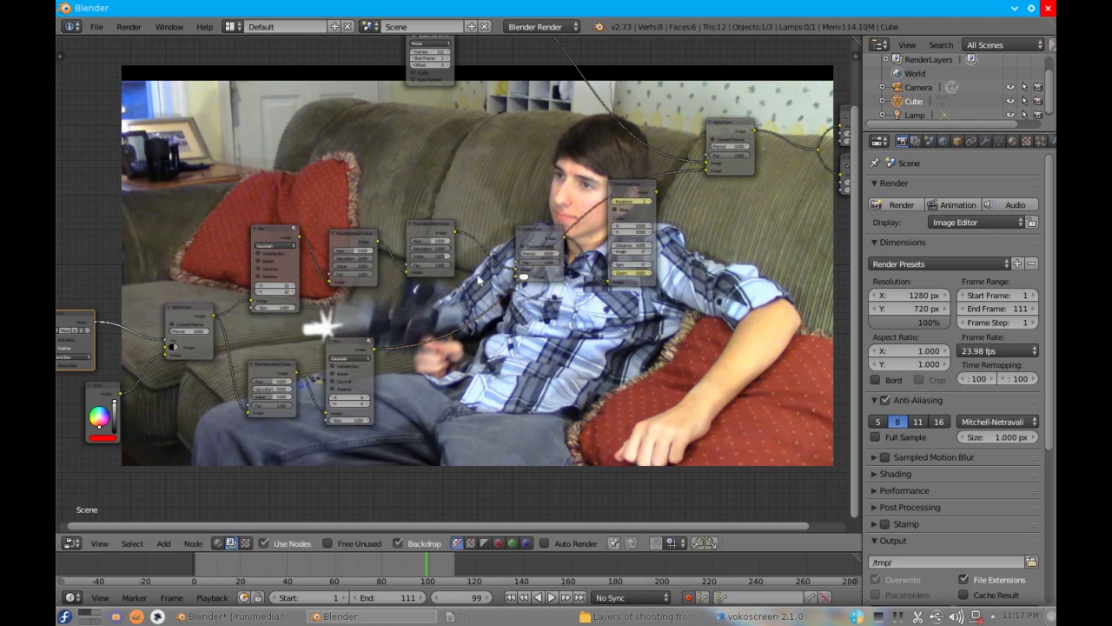
drag(375, 348, 713, 172)
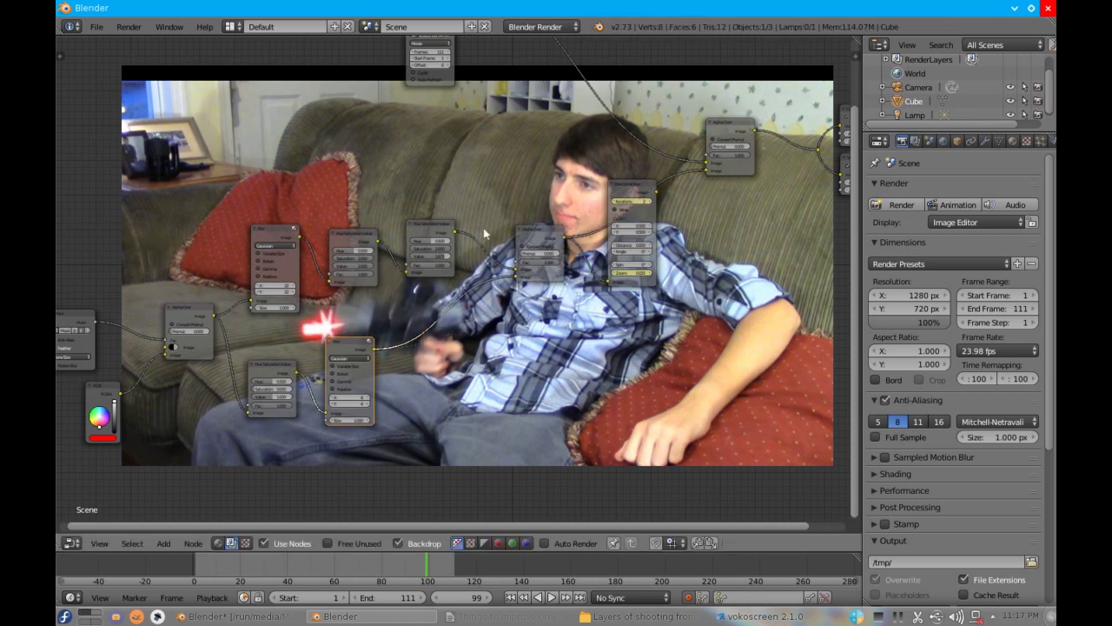
drag(535, 234, 541, 246)
middle_drag(539, 243, 432, 321)
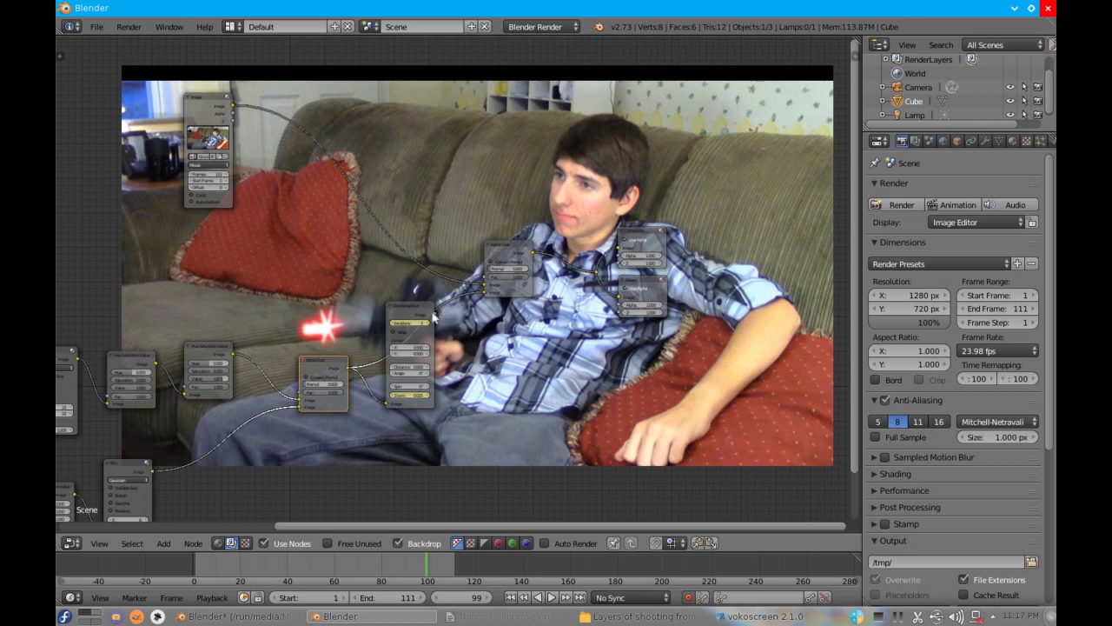
mouse_move(412, 313)
mouse_down()
mouse_move(399, 305)
mouse_move(486, 304)
mouse_move(430, 304)
mouse_up()
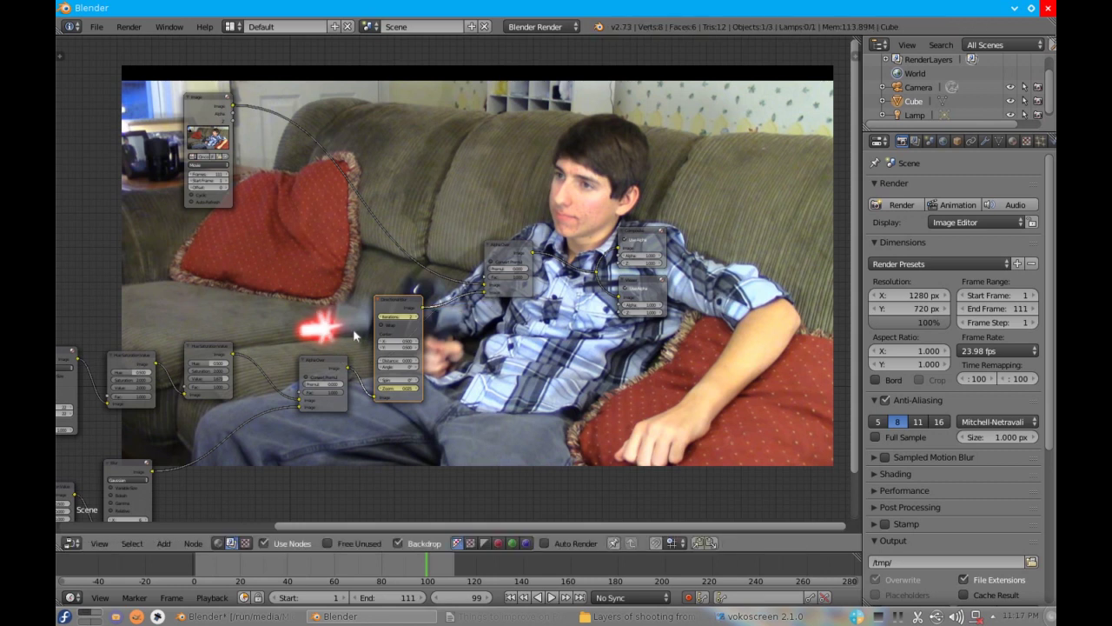
- Step back to frame 98, then forward past frame 102 to examine the Directional Blur's animated values and the muzzle flash and shot
key(Left)
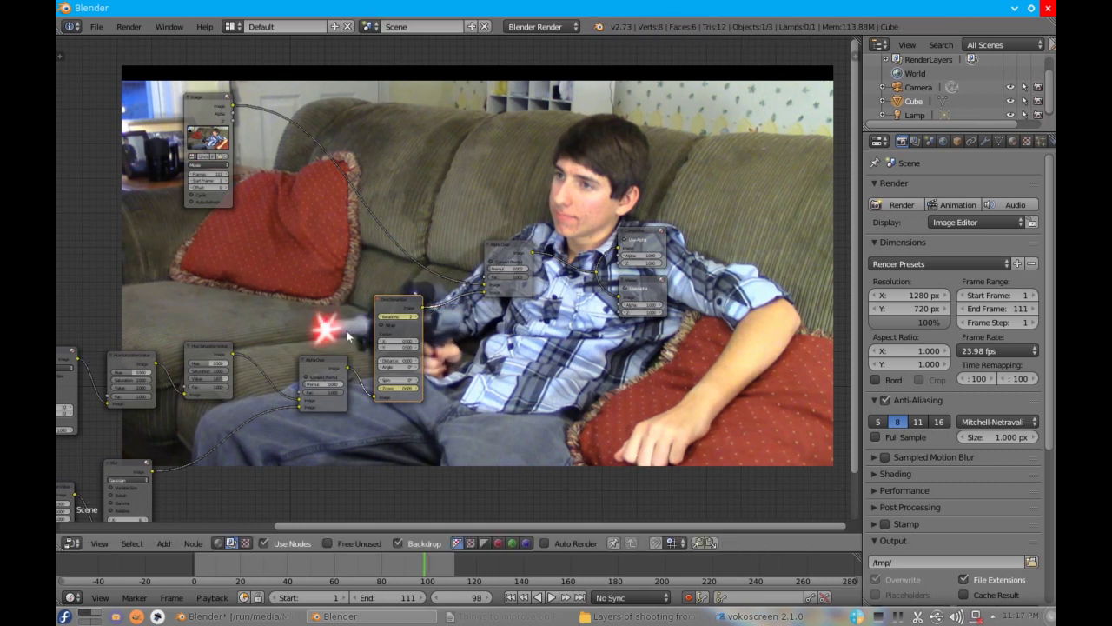
scroll(385, 341, up, 3)
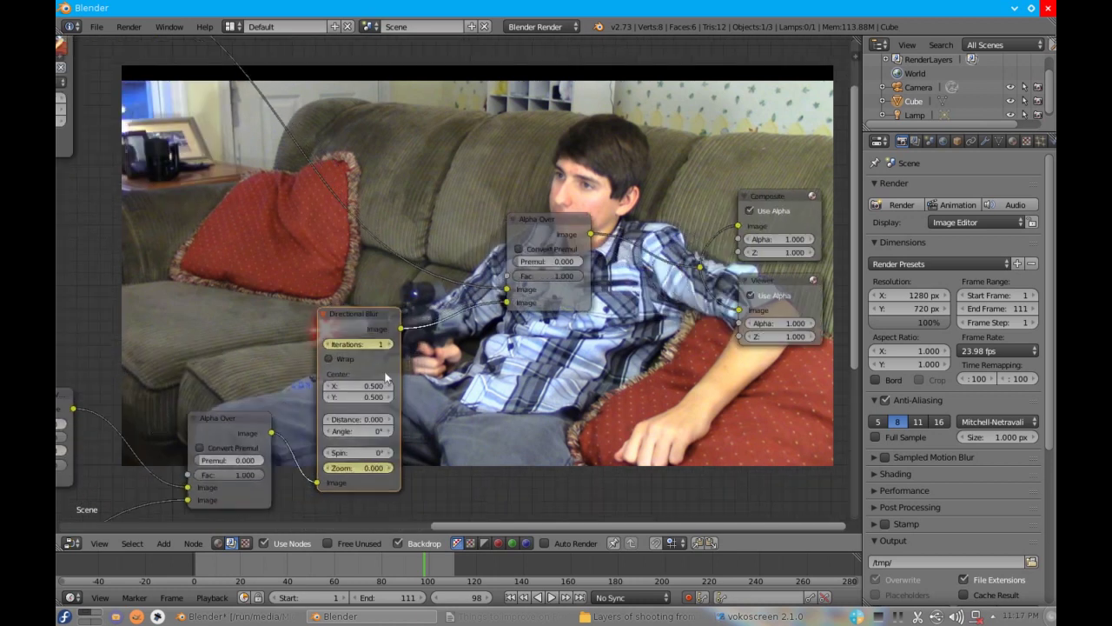
scroll(352, 417, down, 1)
key(Right)
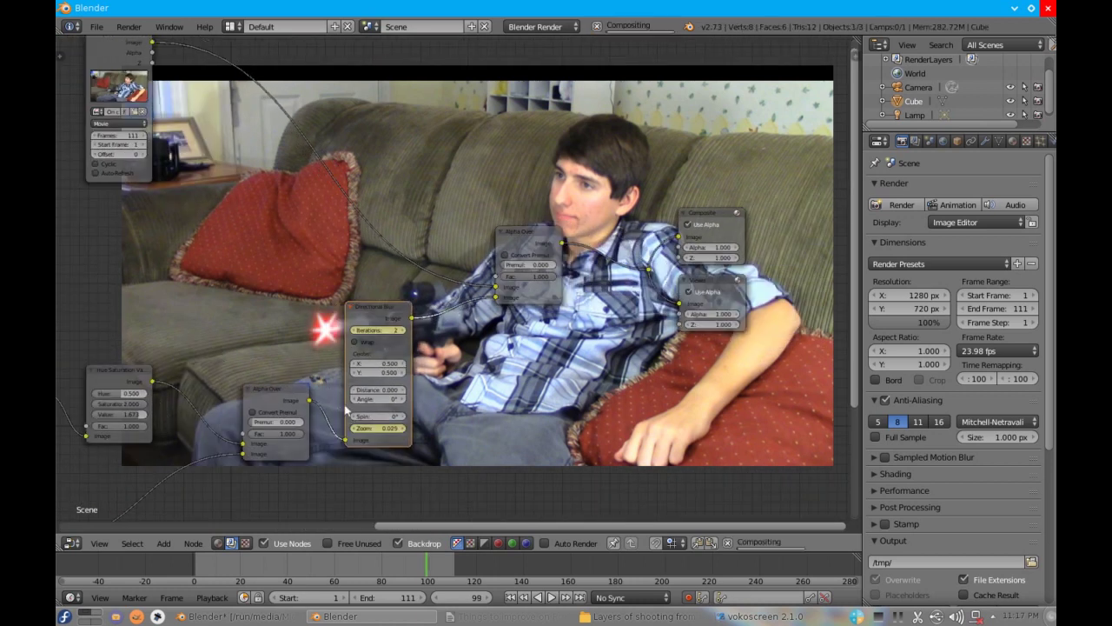
key(Right)
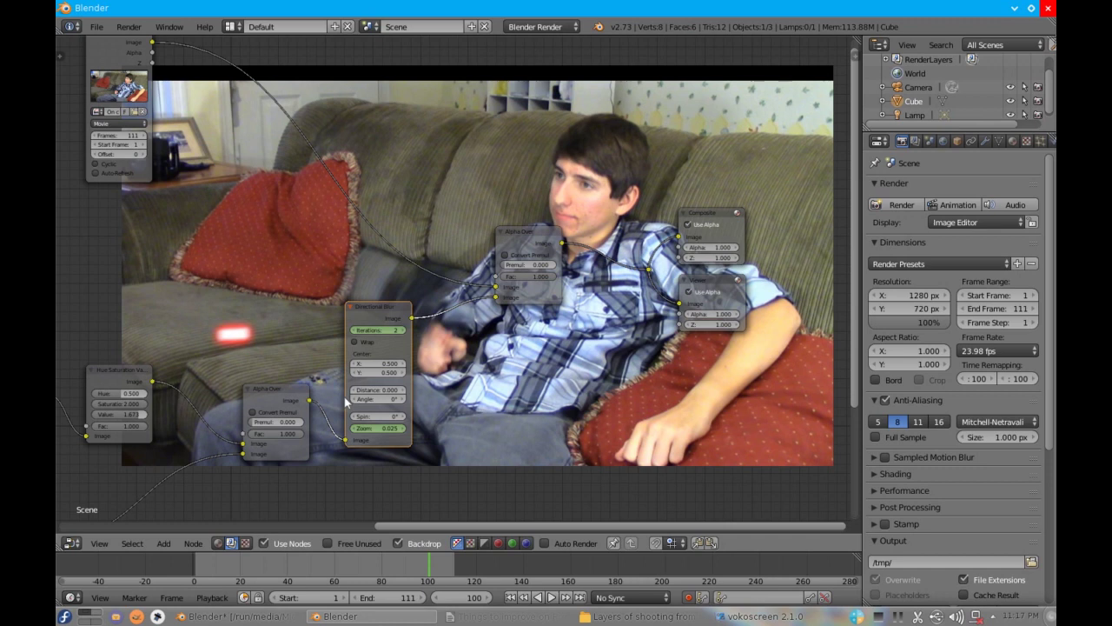
key(Right)
key(Right)
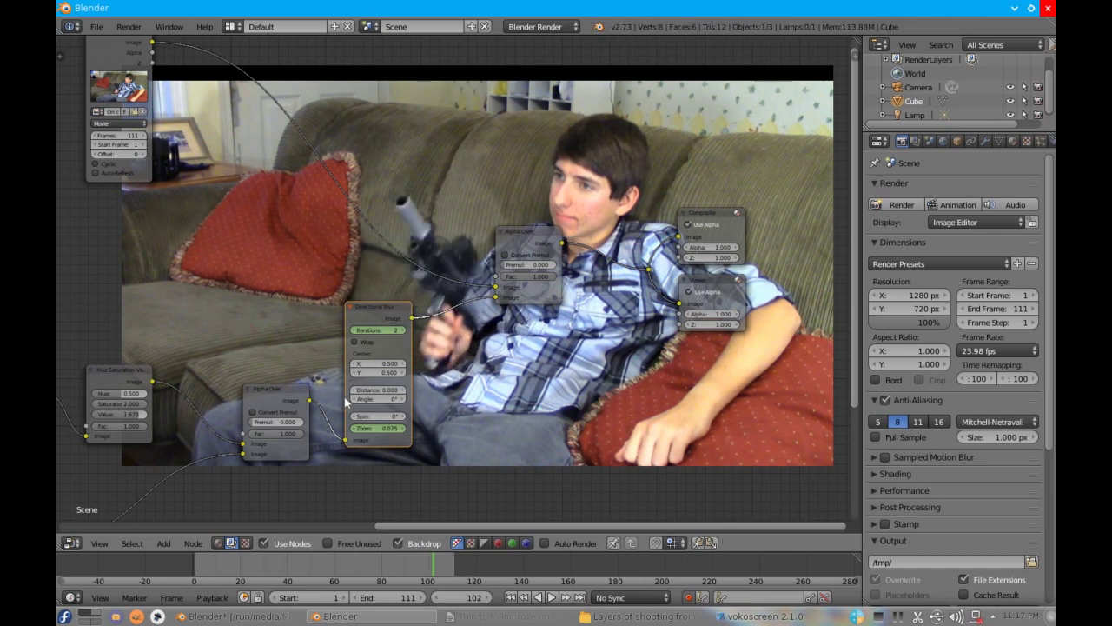
key(Right)
key(Right)
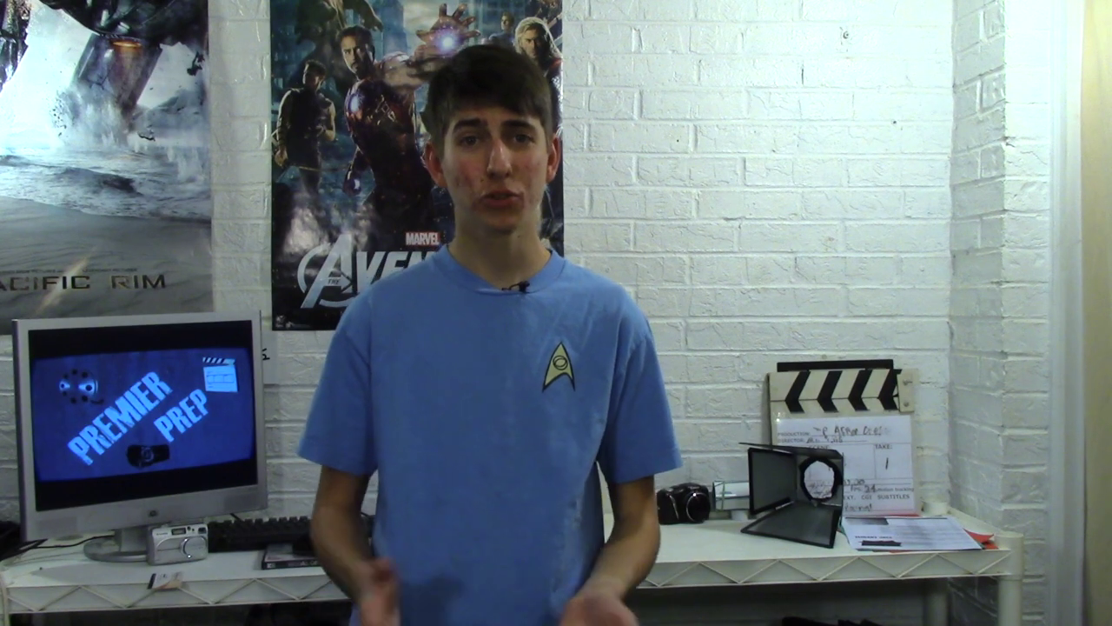